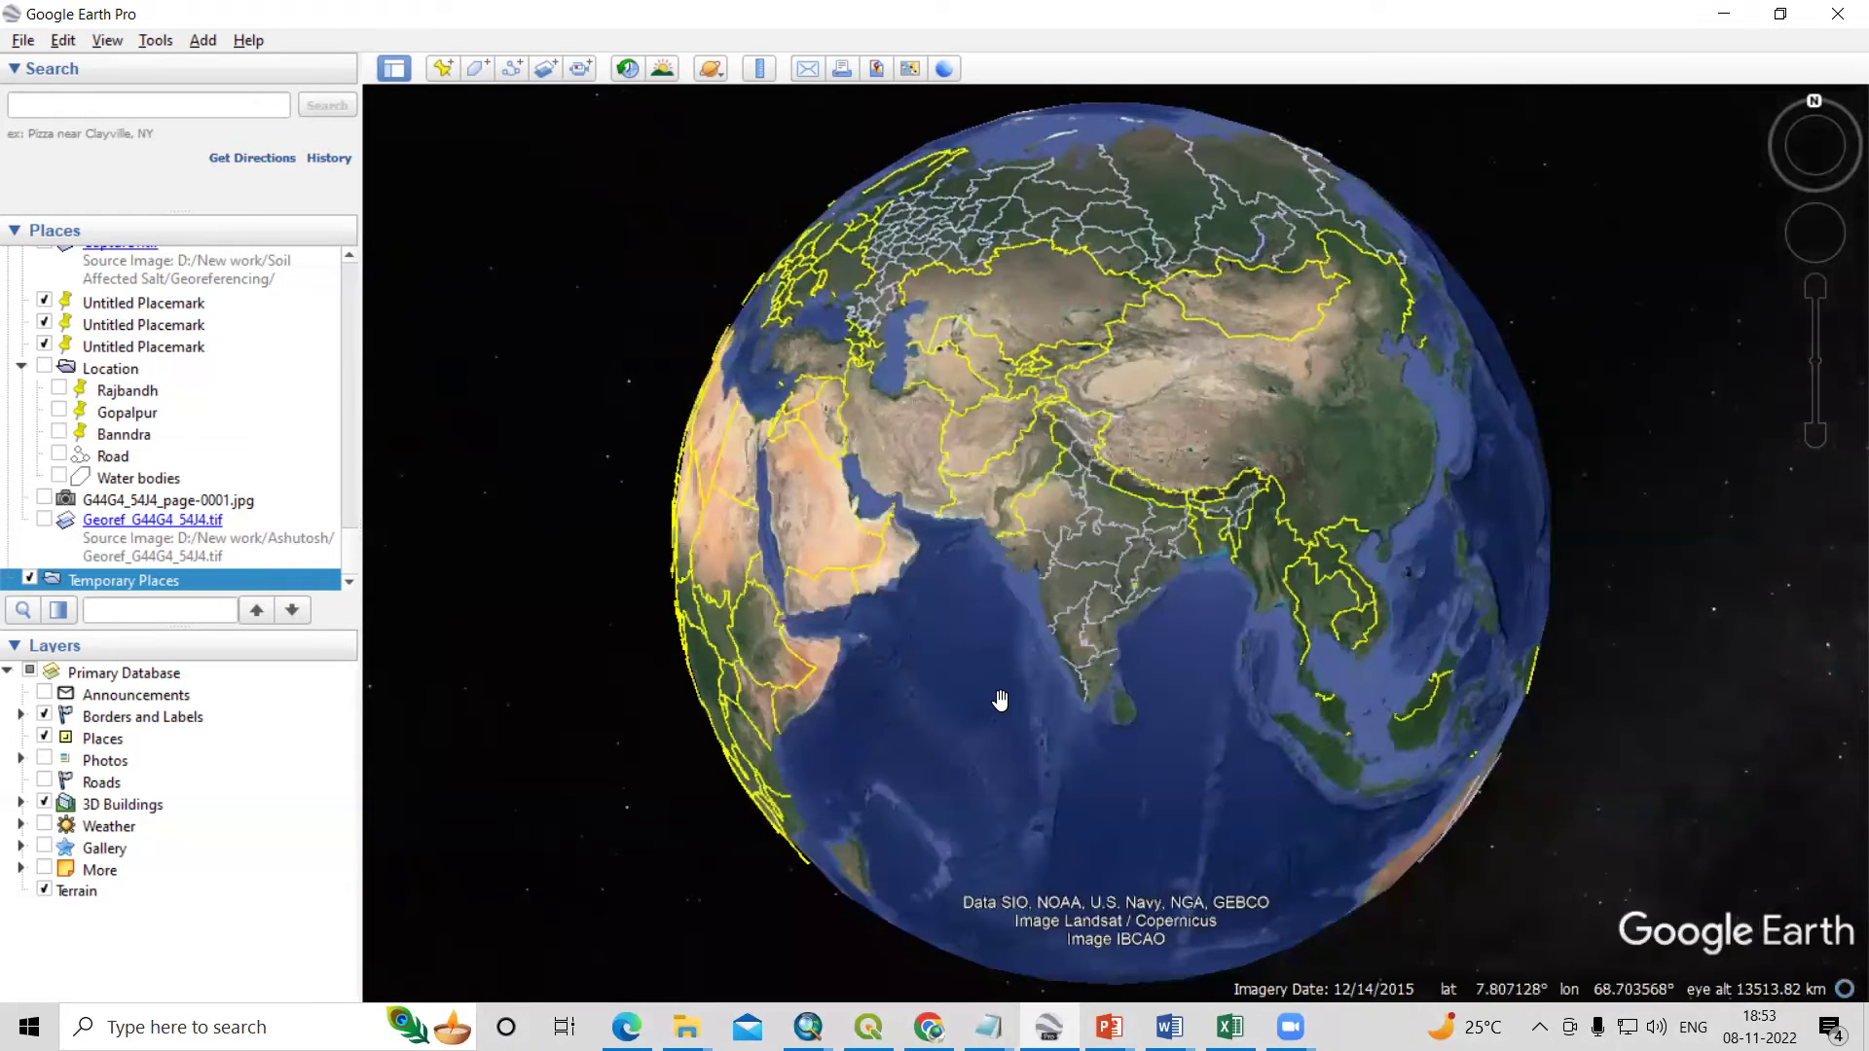
Rotate the globe slightly and switch to the LATLONG workbook in Excel.
left_click_drag(993, 687, 1039, 672)
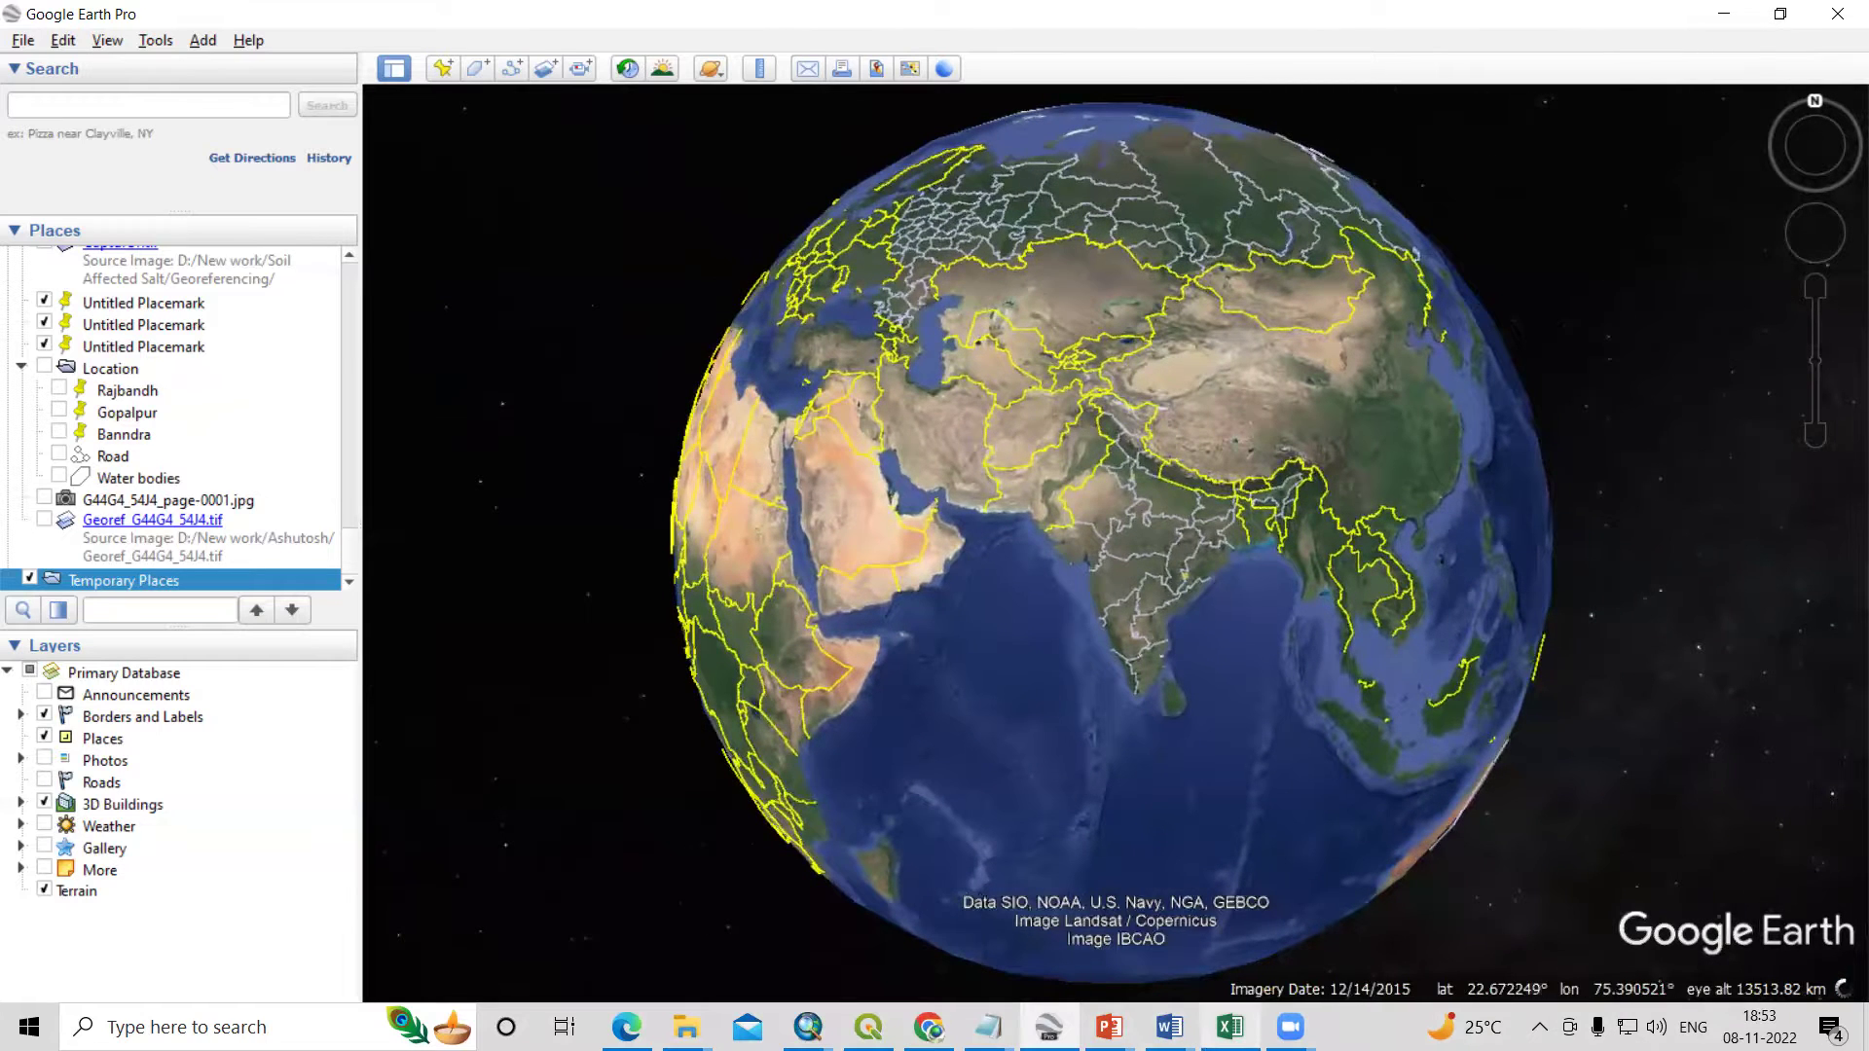
left_click(1229, 1027)
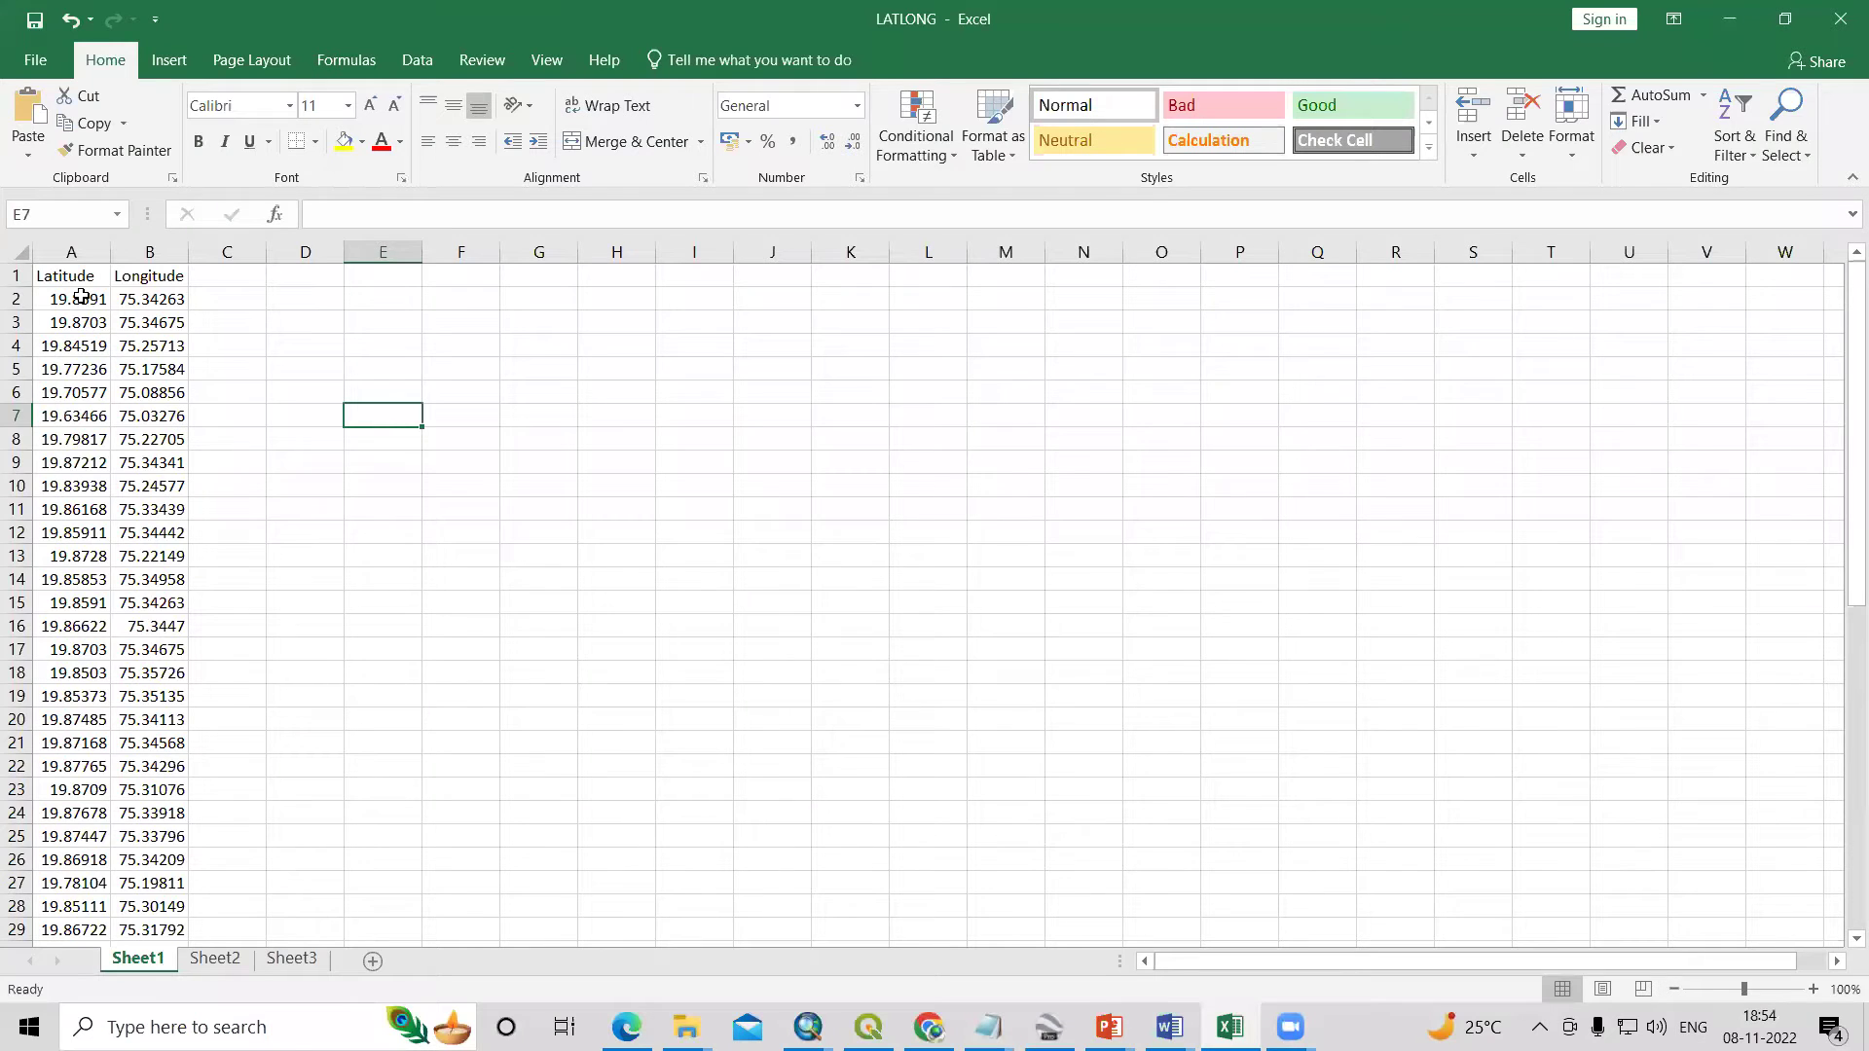
left_click_drag(68, 276, 151, 439)
left_click(148, 463)
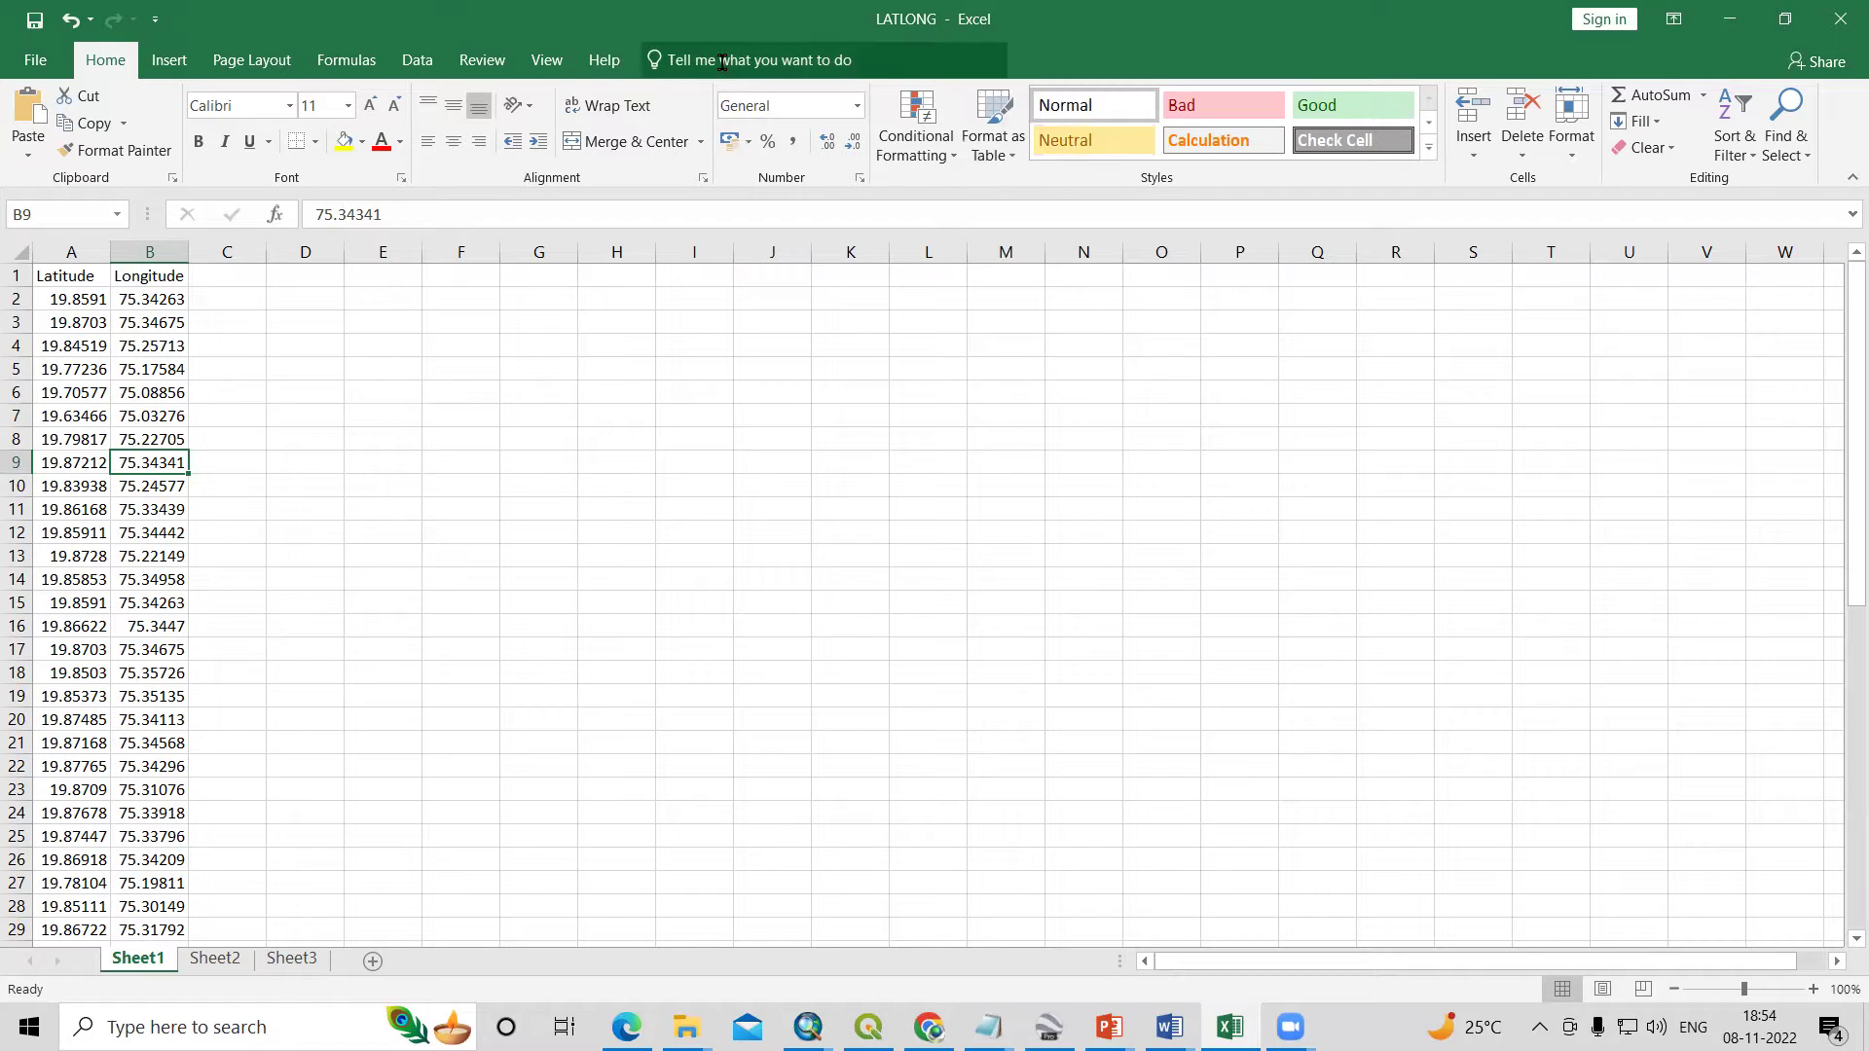
left_click(33, 64)
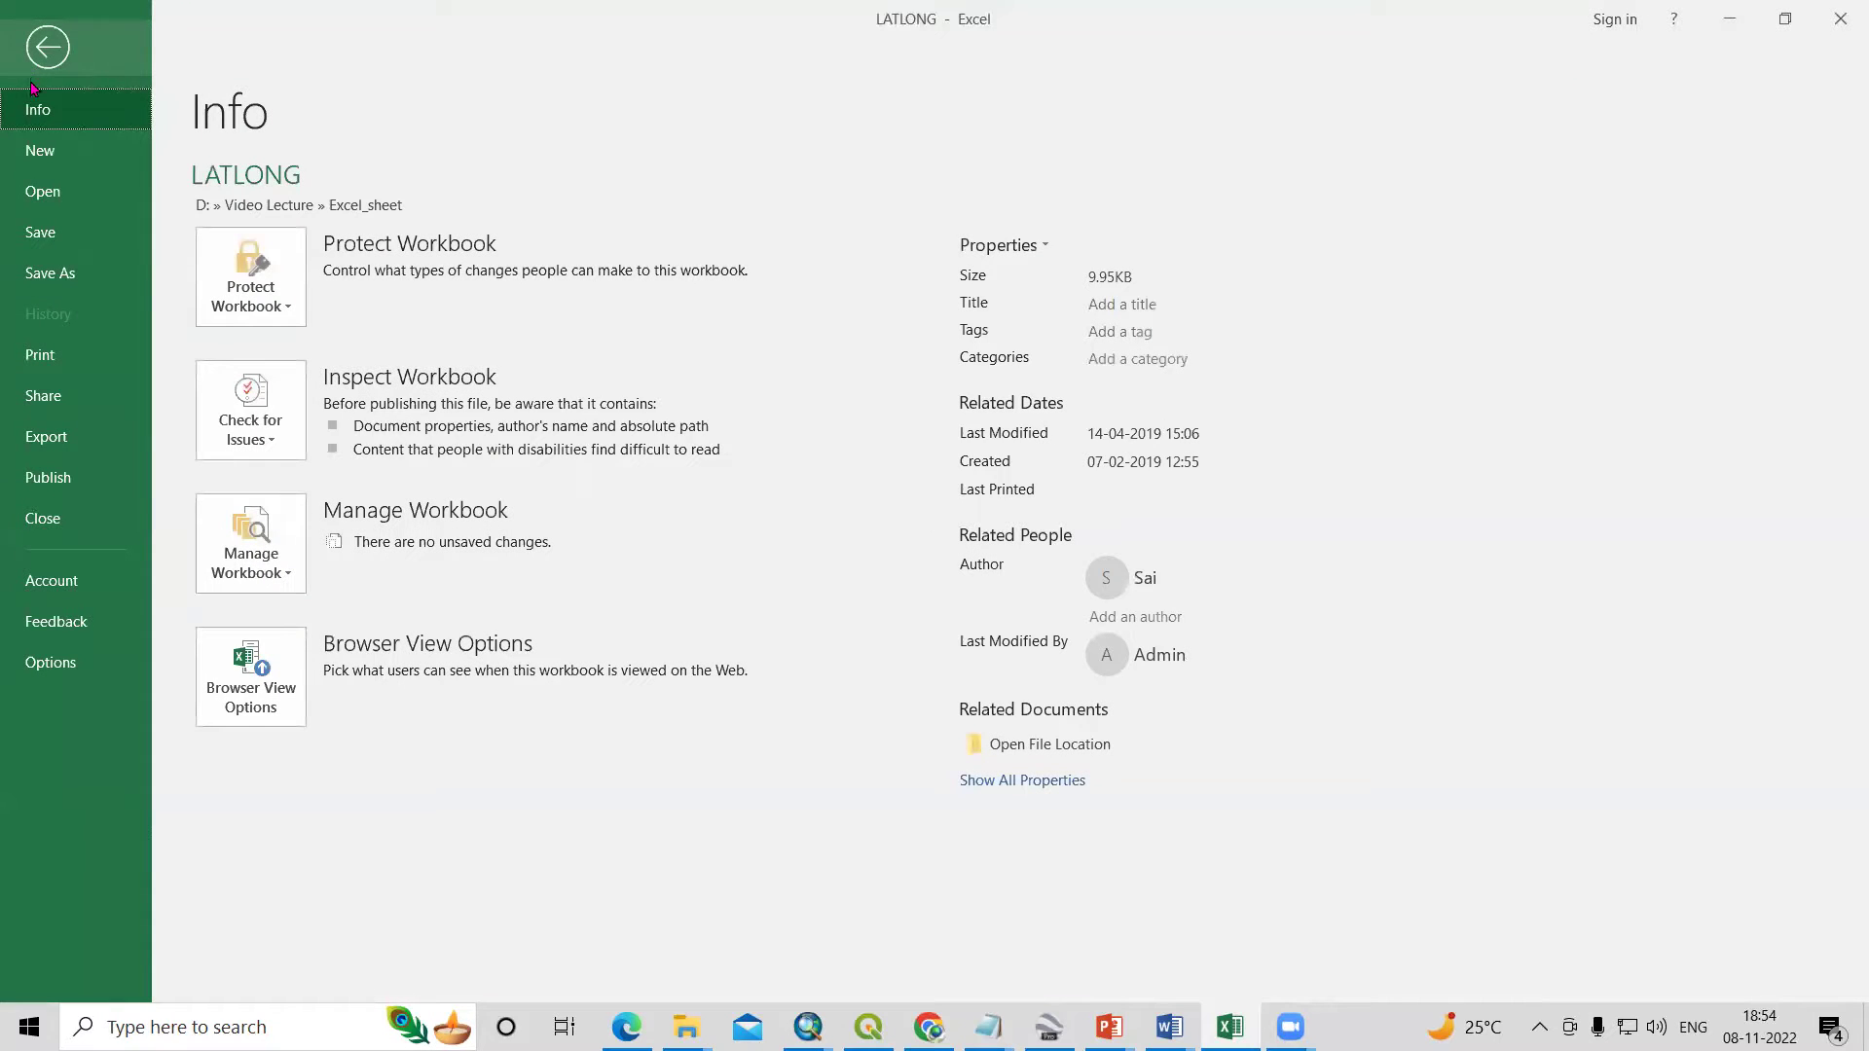
Save the active sheet as LATLONG_CSV in CSV (Comma delimited) format, then return to Google Earth.
left_click(52, 276)
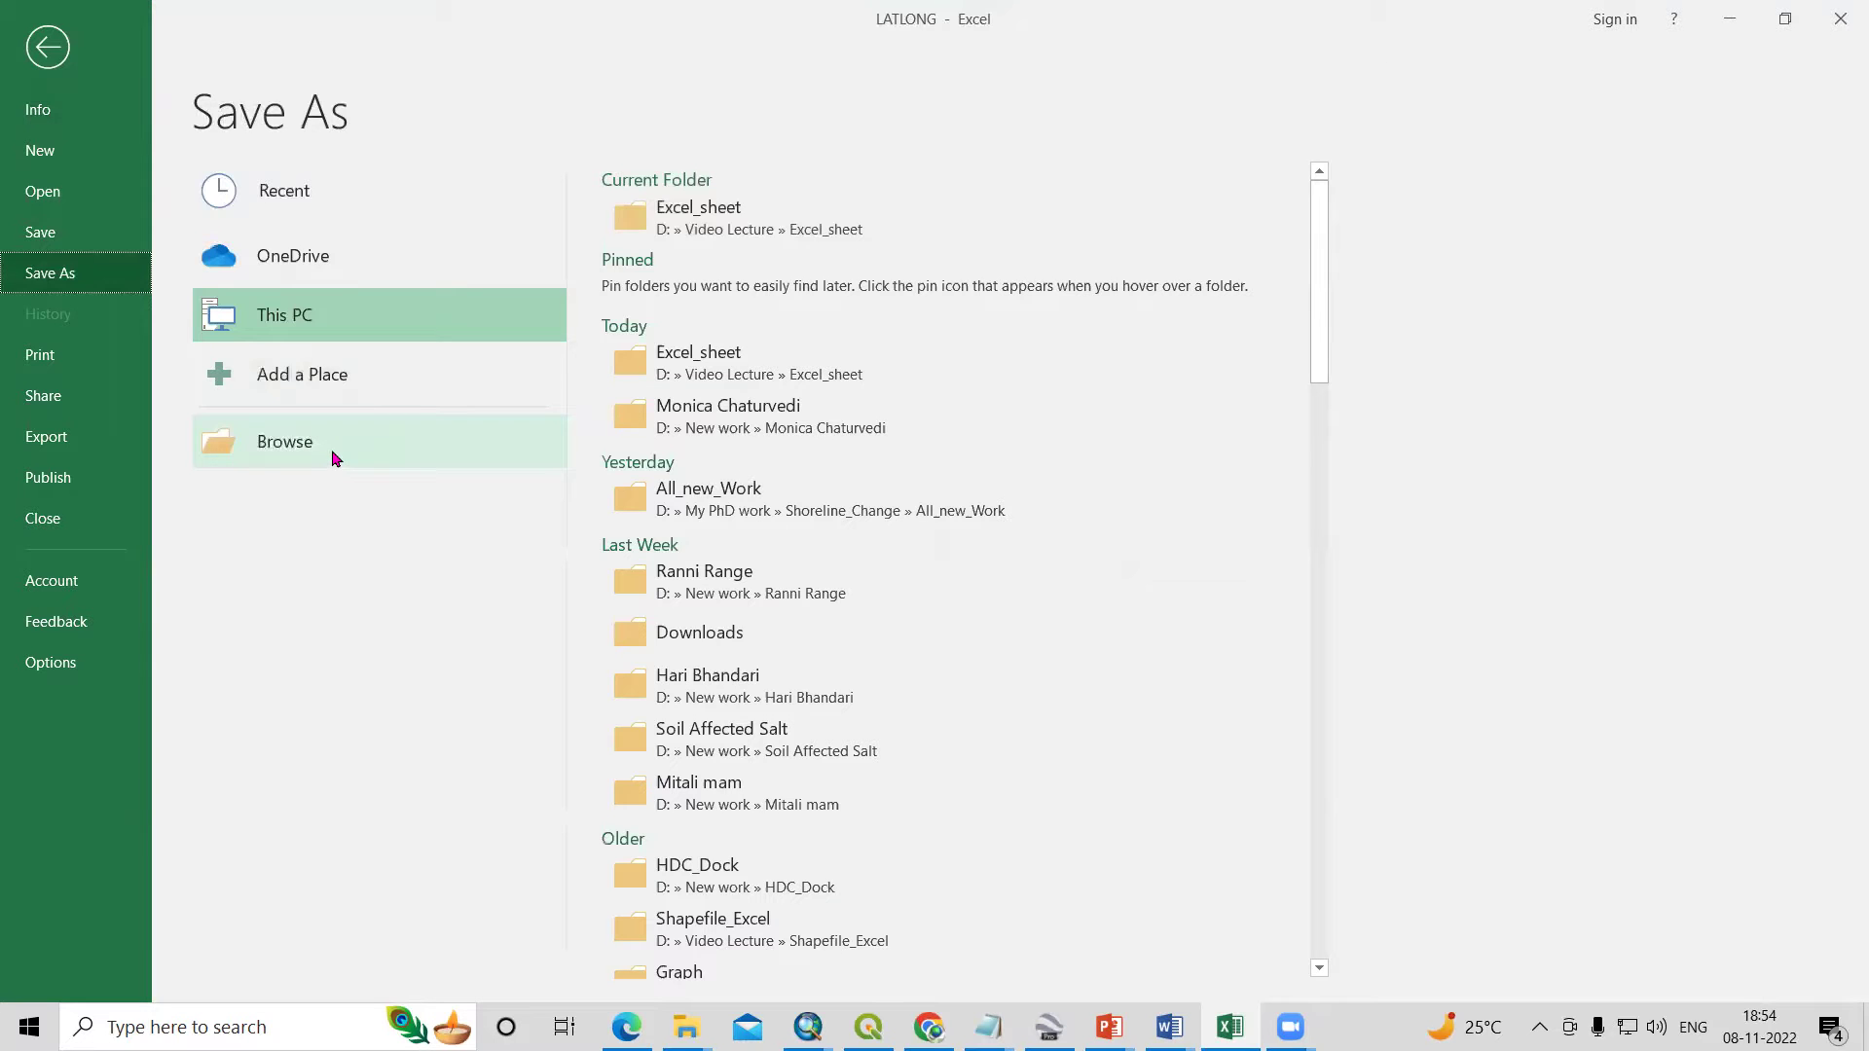
left_click(720, 230)
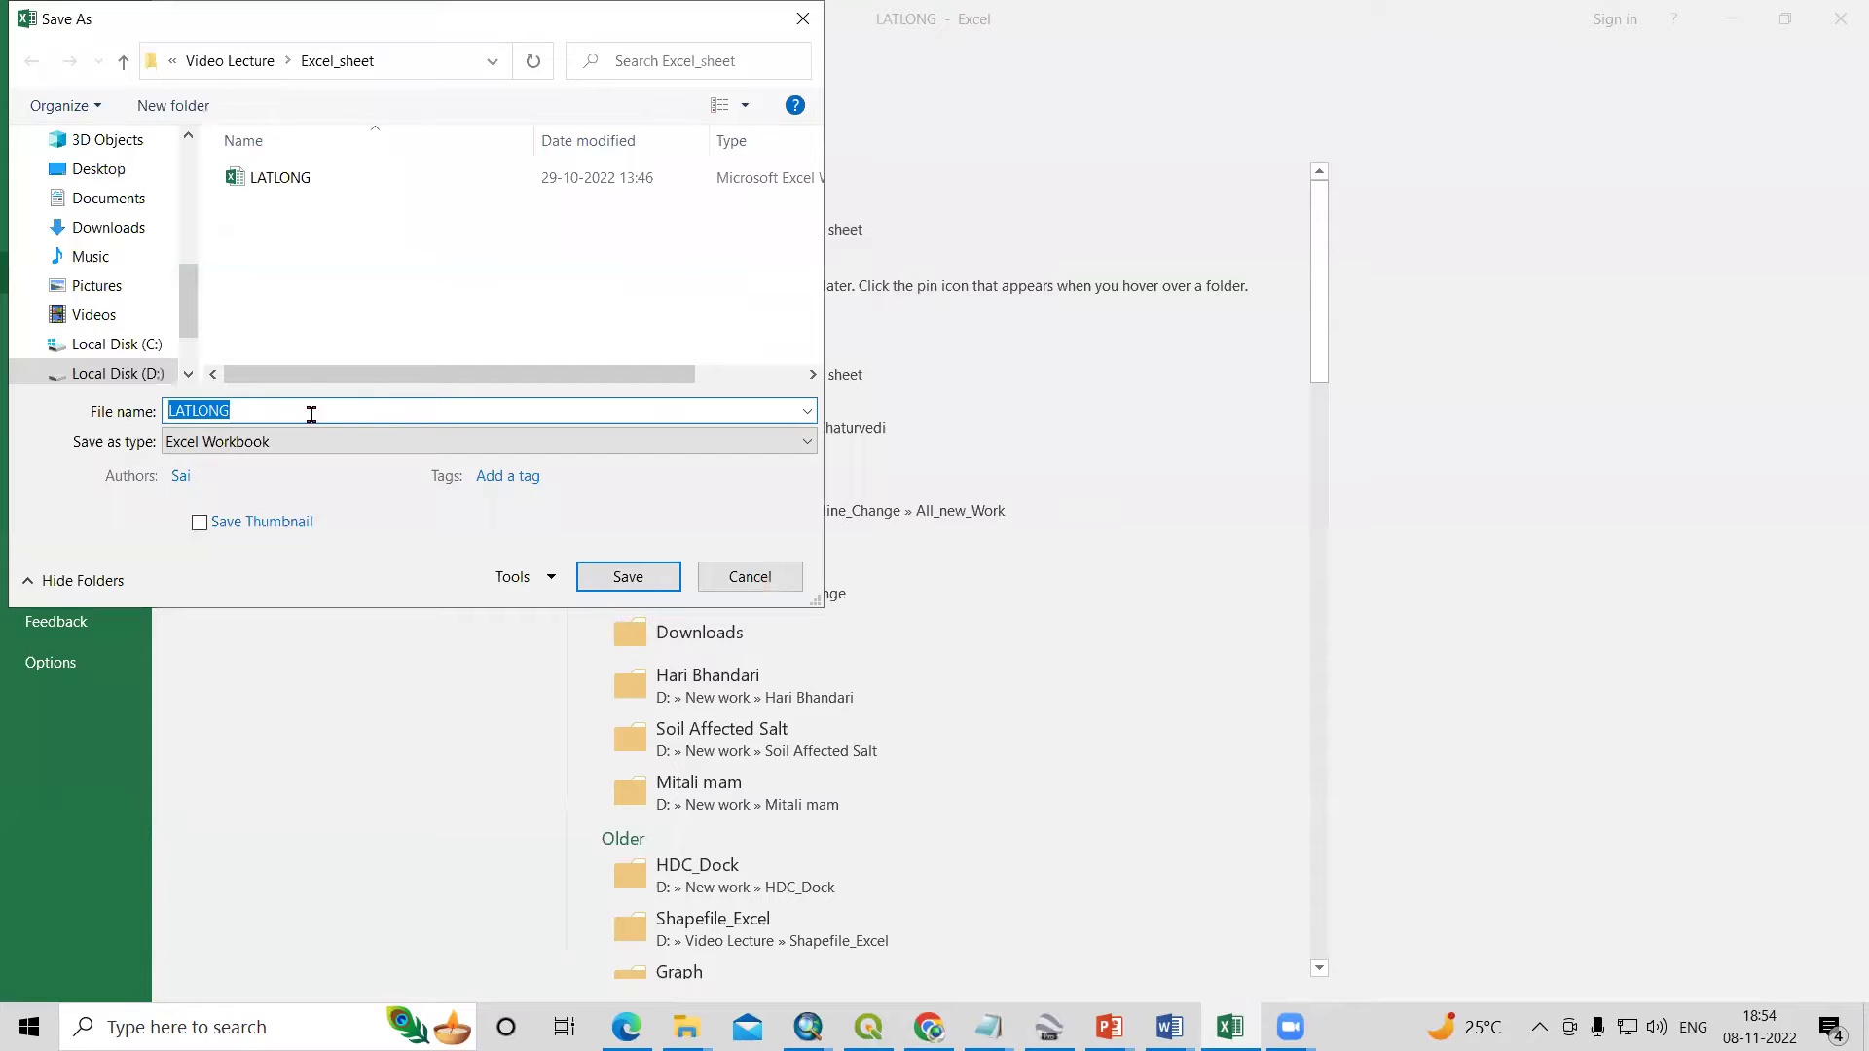
left_click(239, 444)
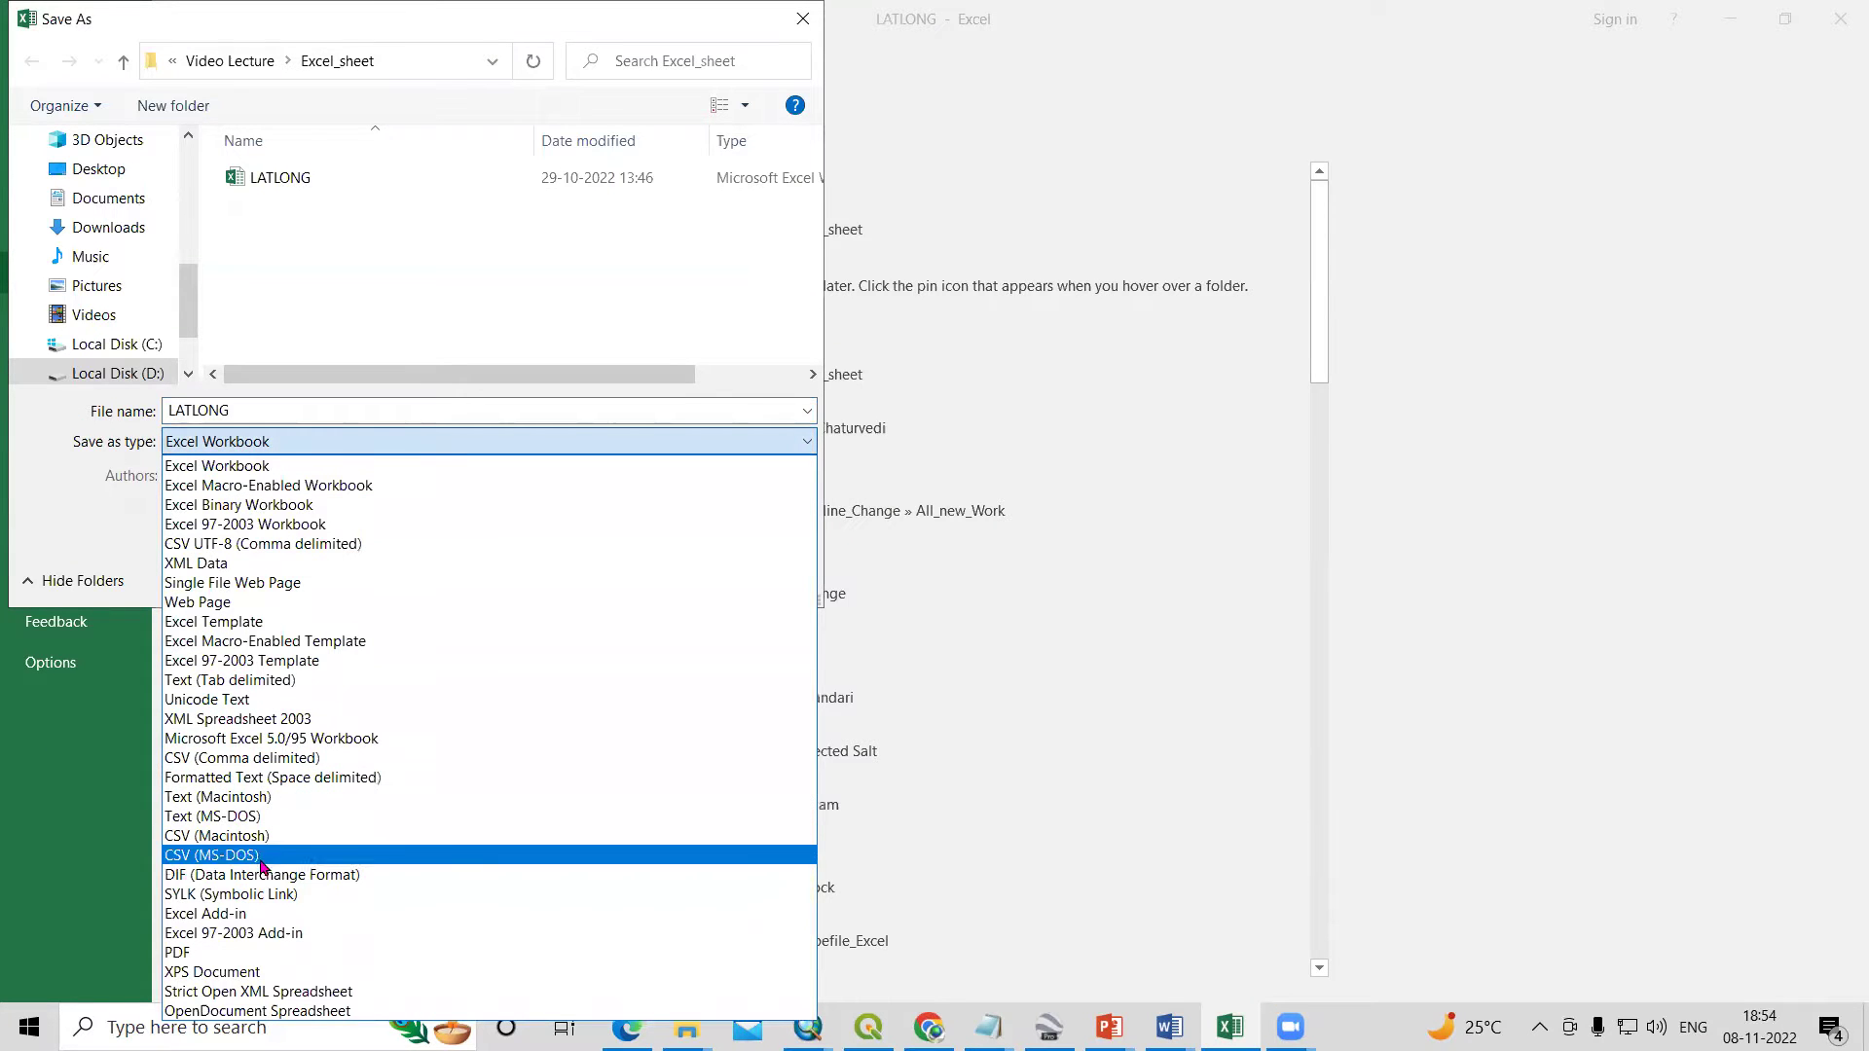
left_click(270, 759)
double_click(270, 410)
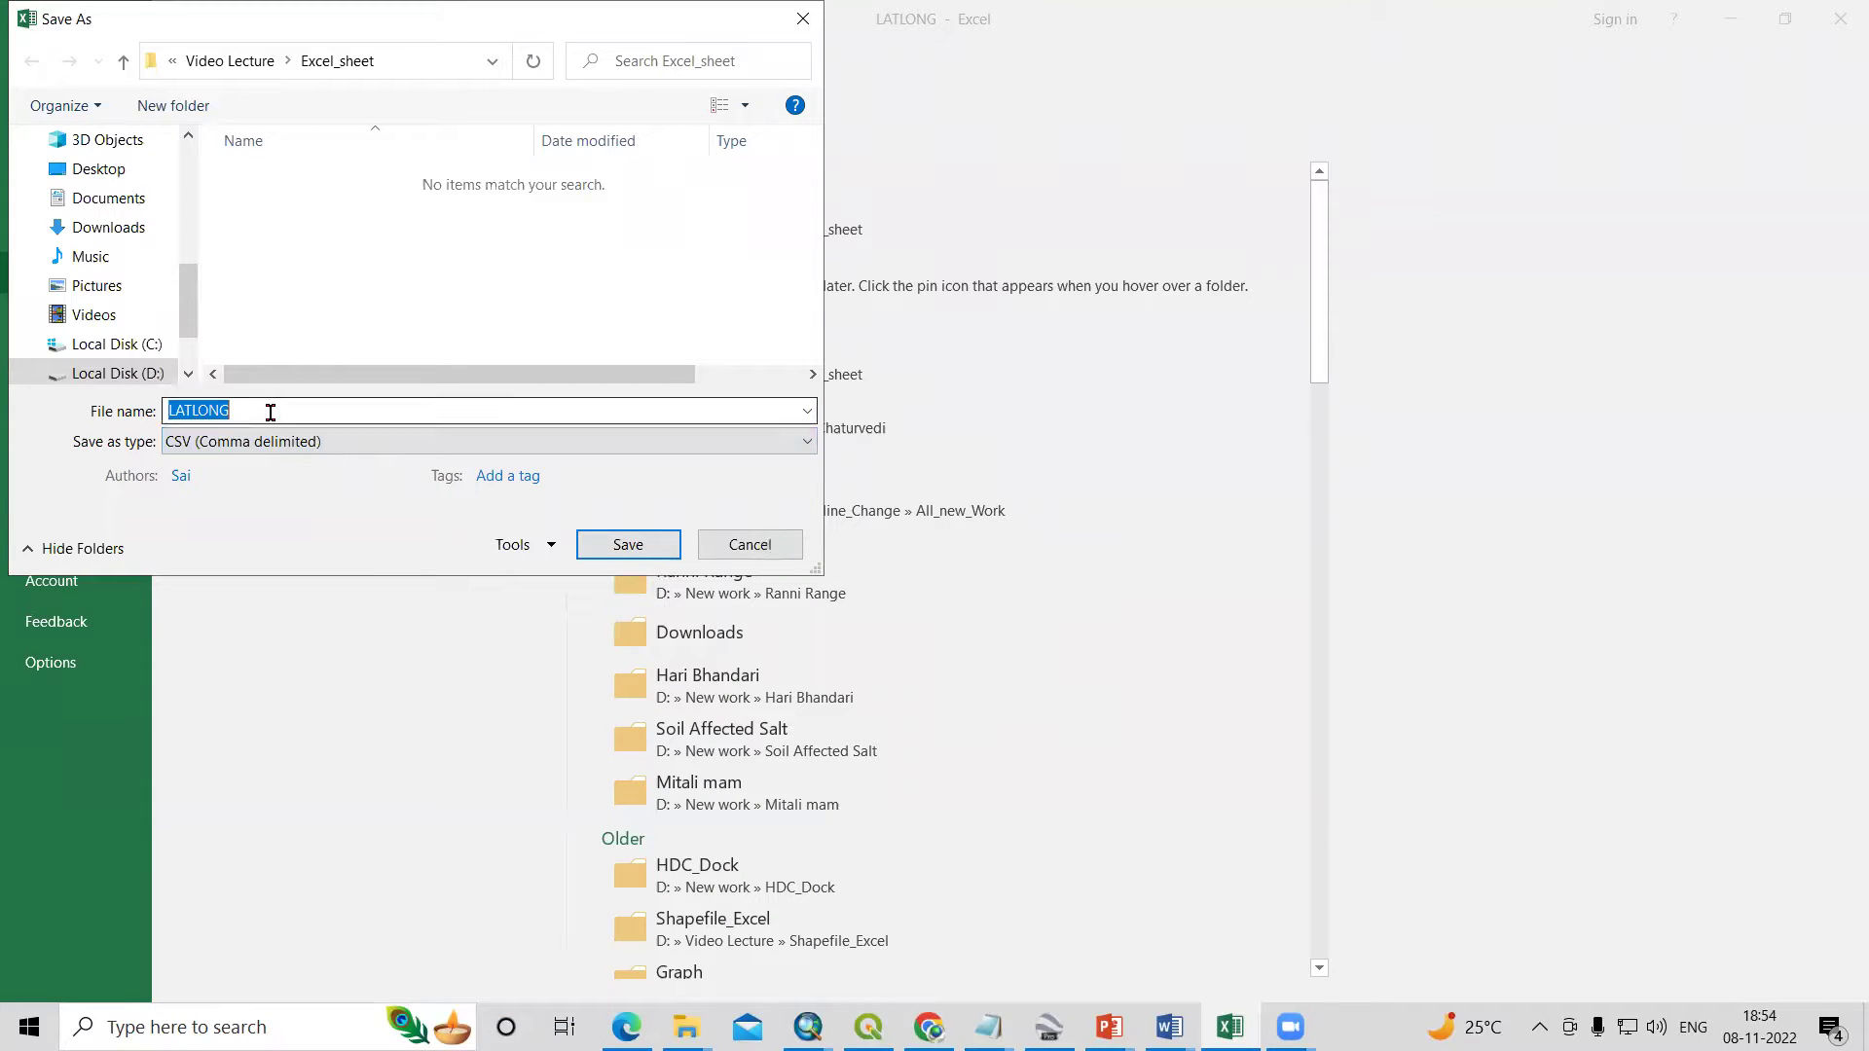
left_click(335, 410)
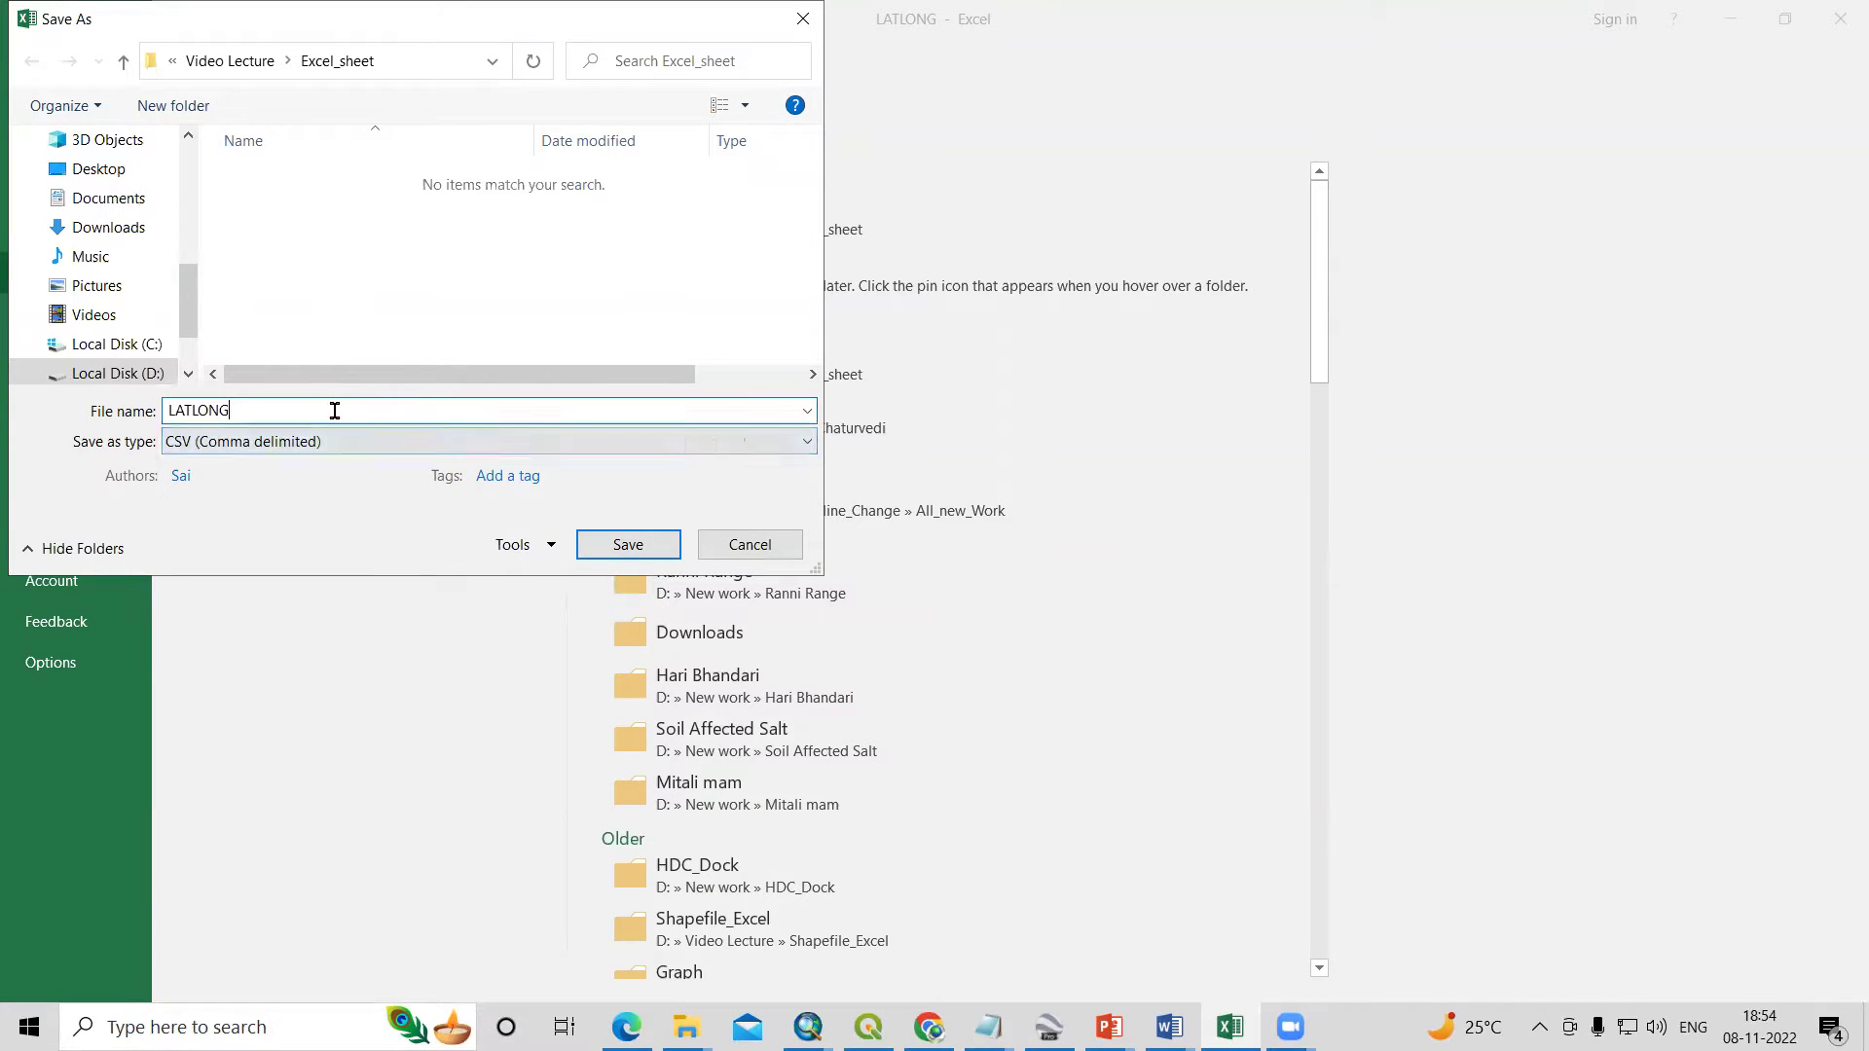
type("_CSV")
left_click(628, 547)
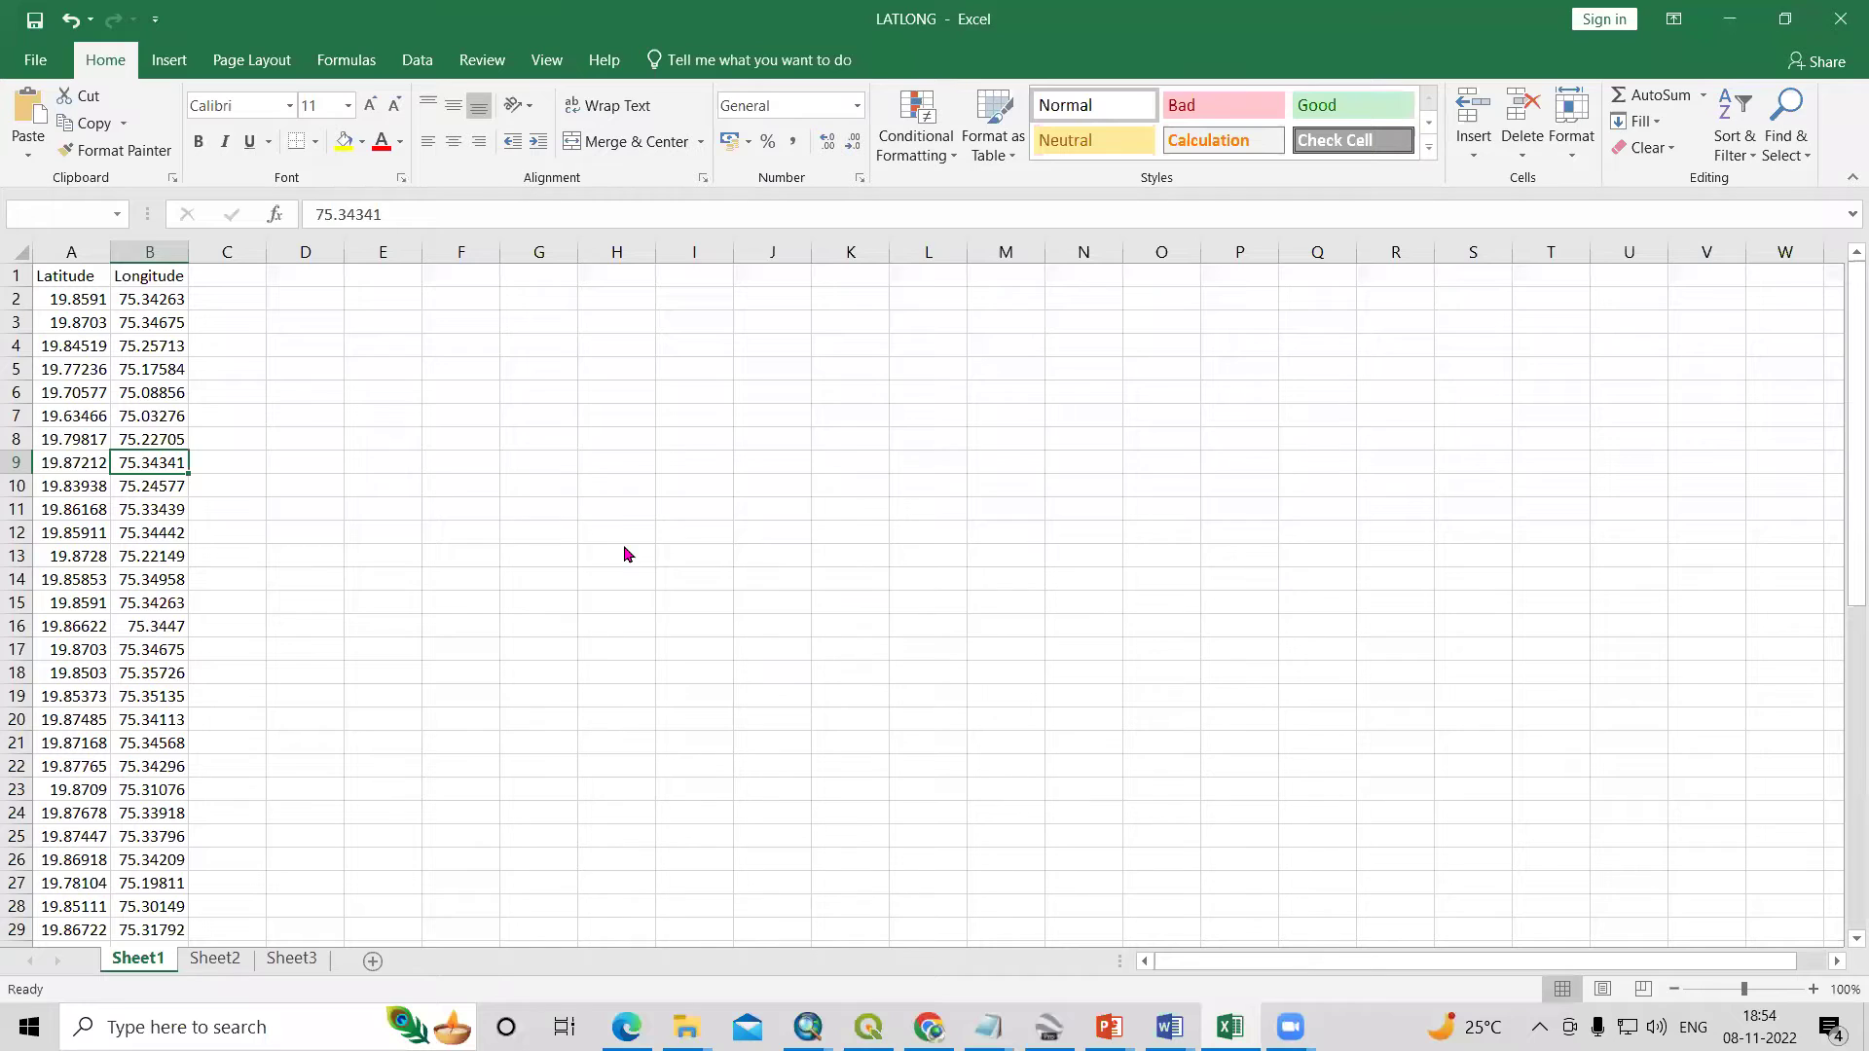
left_click(894, 599)
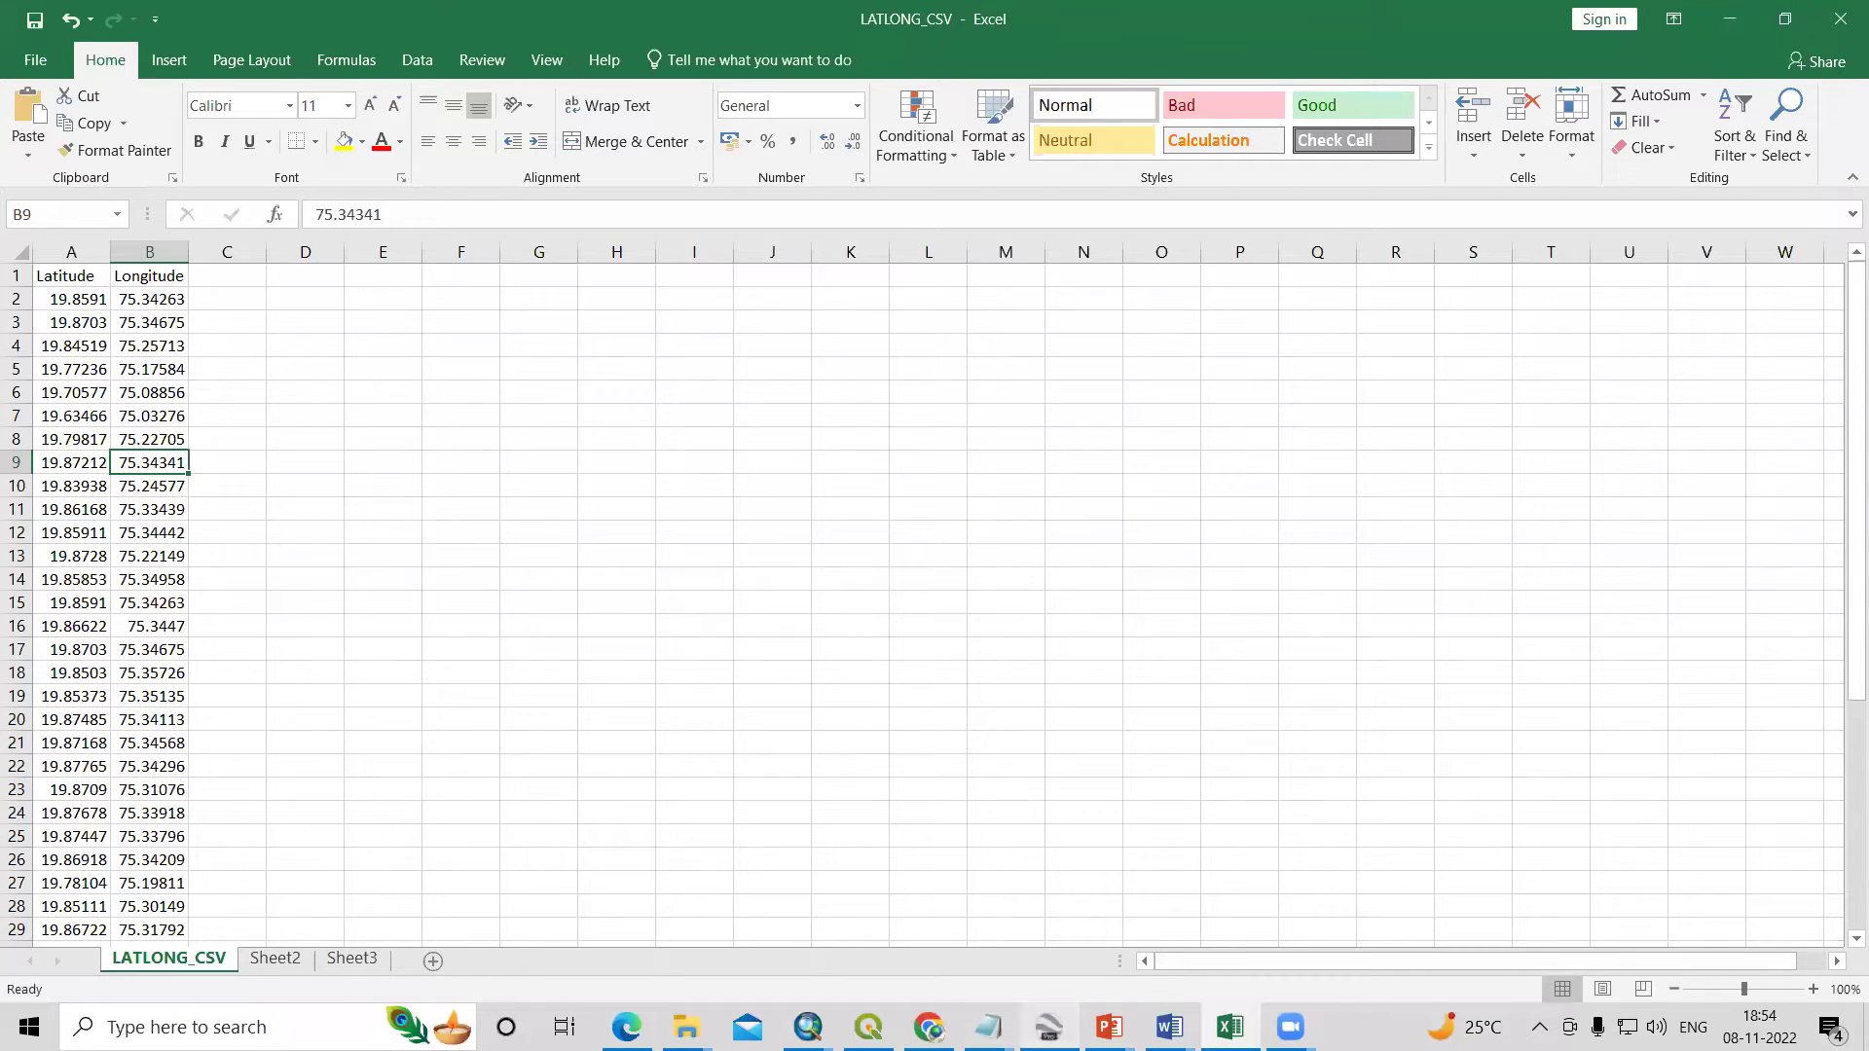
mouse_move(1049, 1027)
left_click(1065, 983)
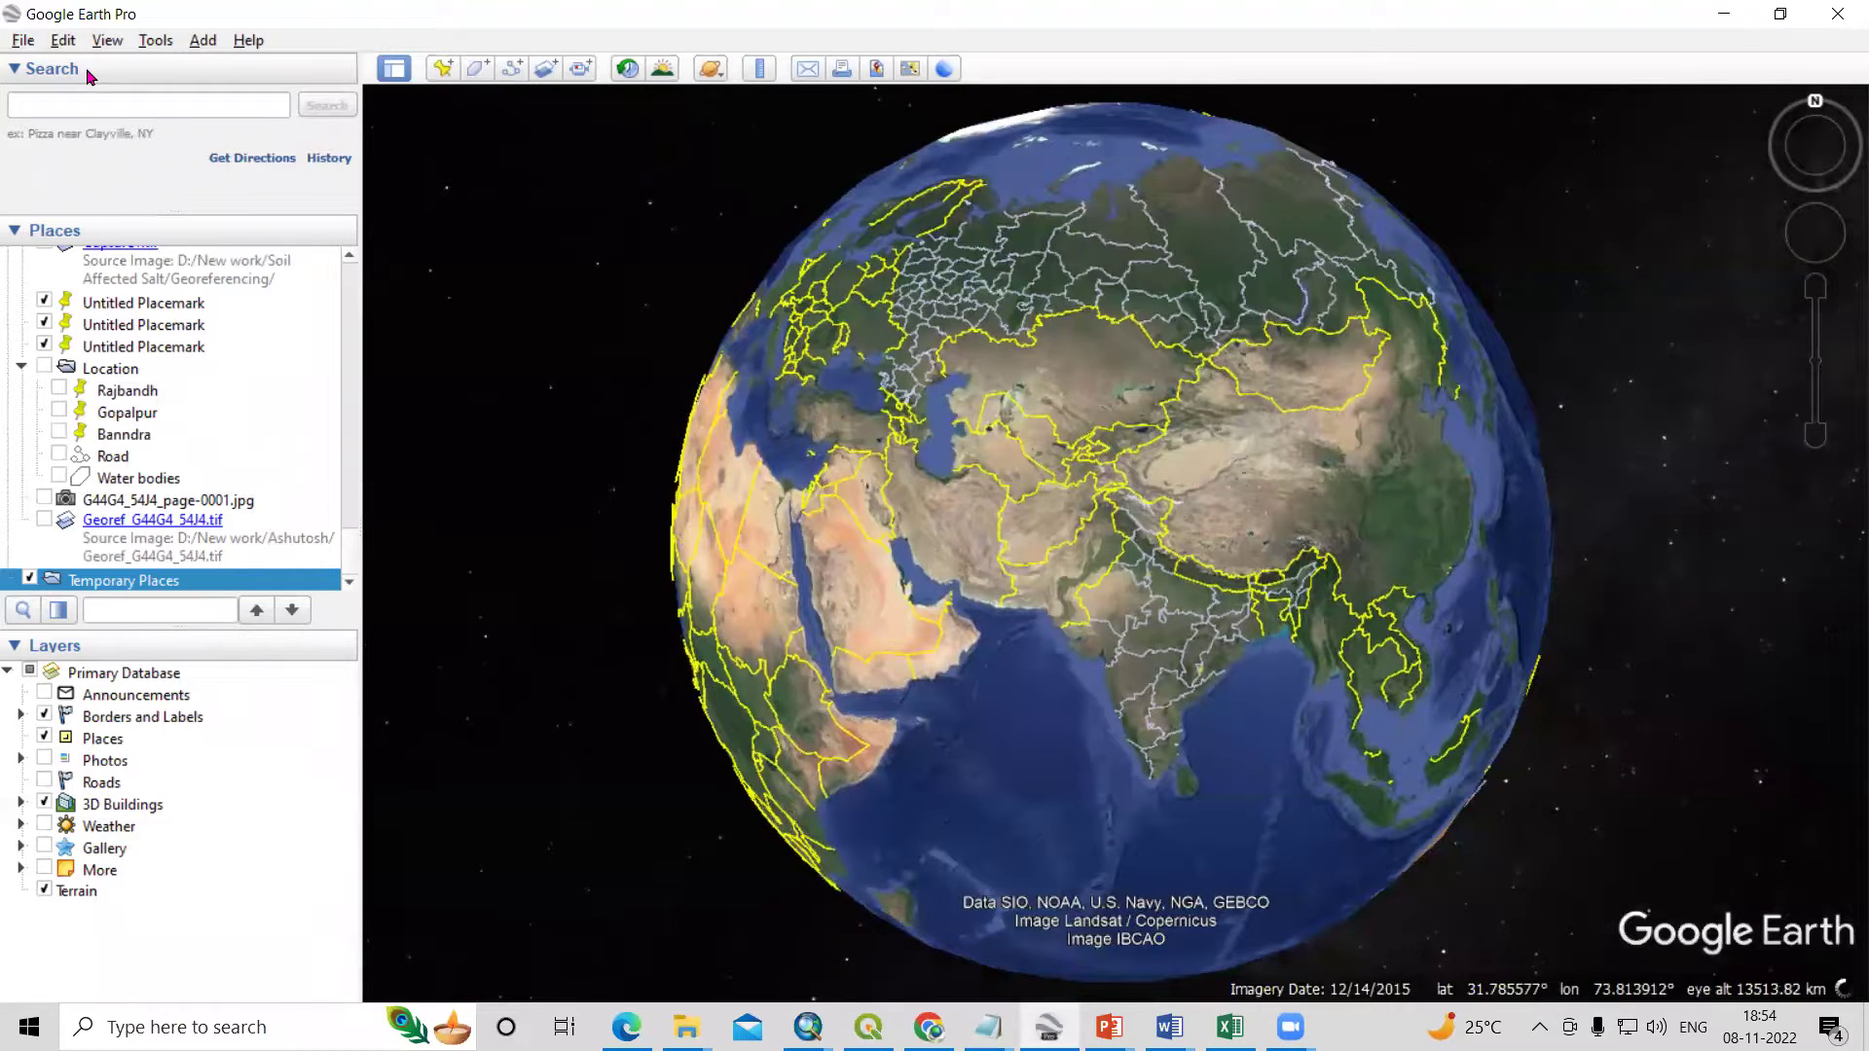
Import LATLONG_CSV through File > Import, with All files (*.*) as the file type.
left_click(23, 42)
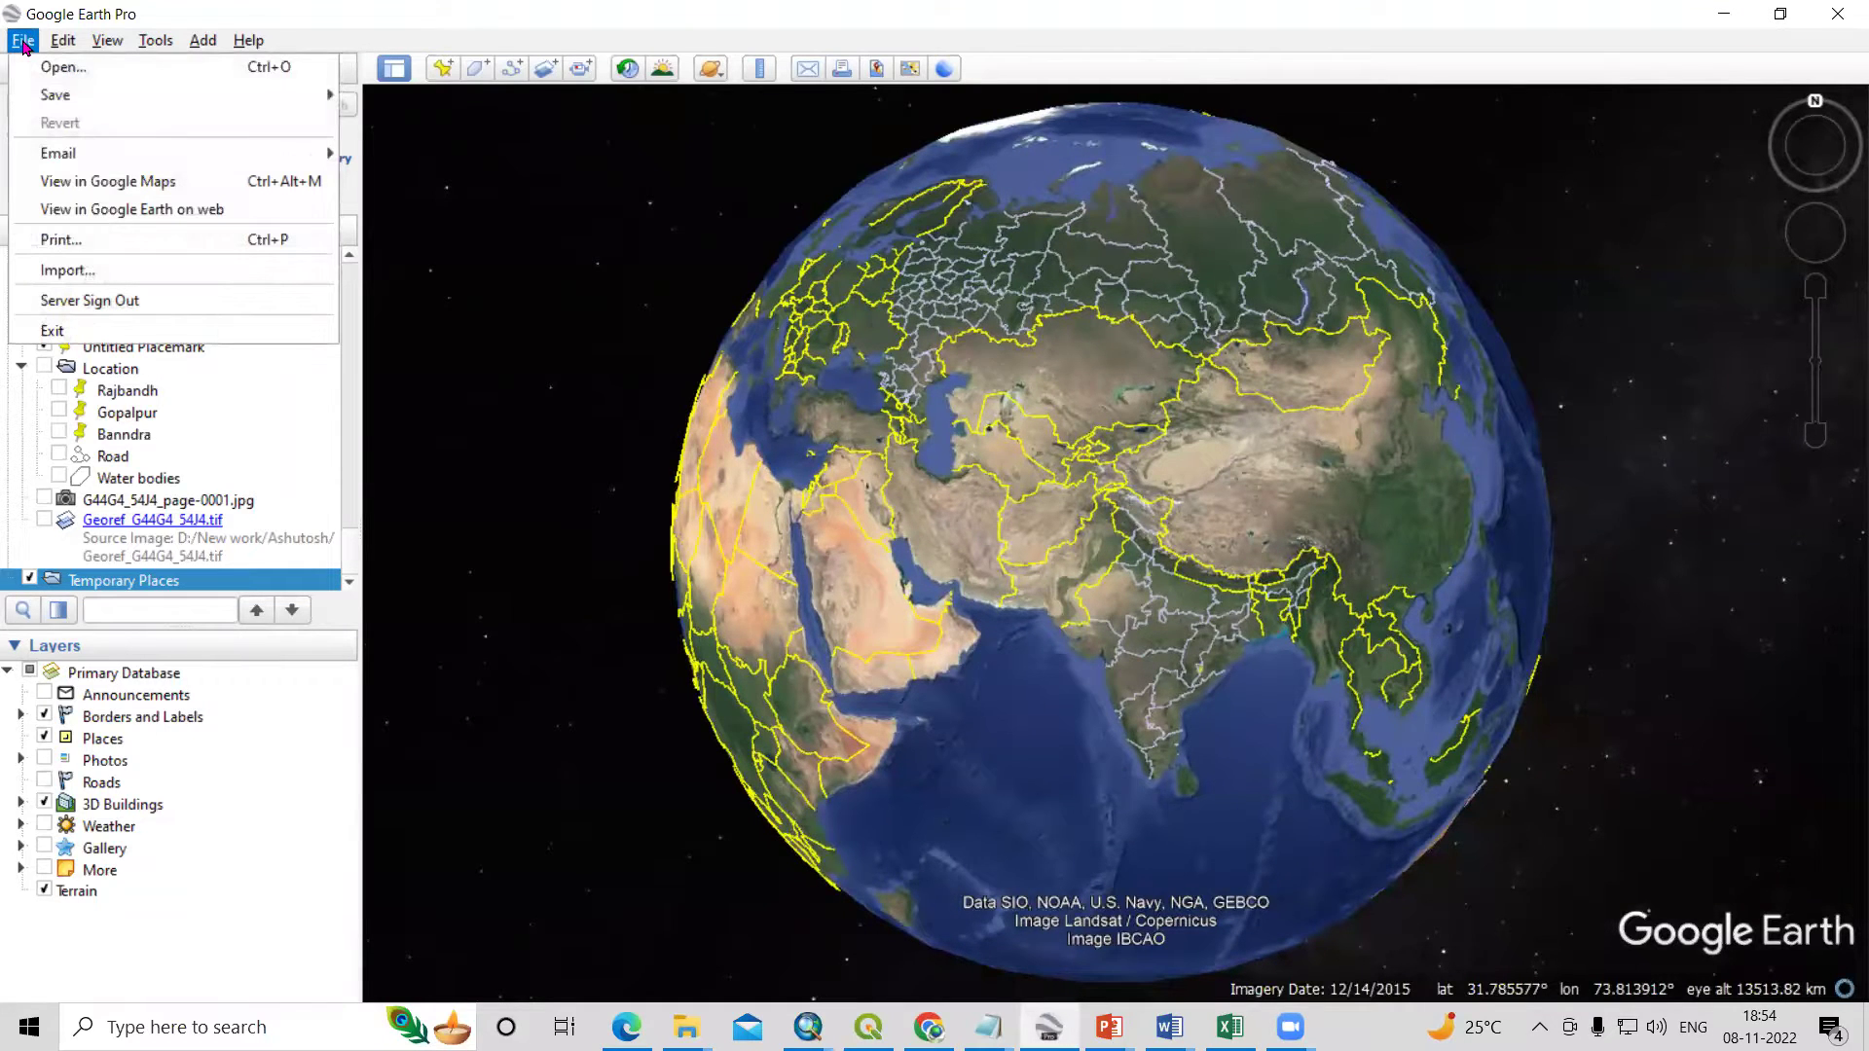
left_click(64, 273)
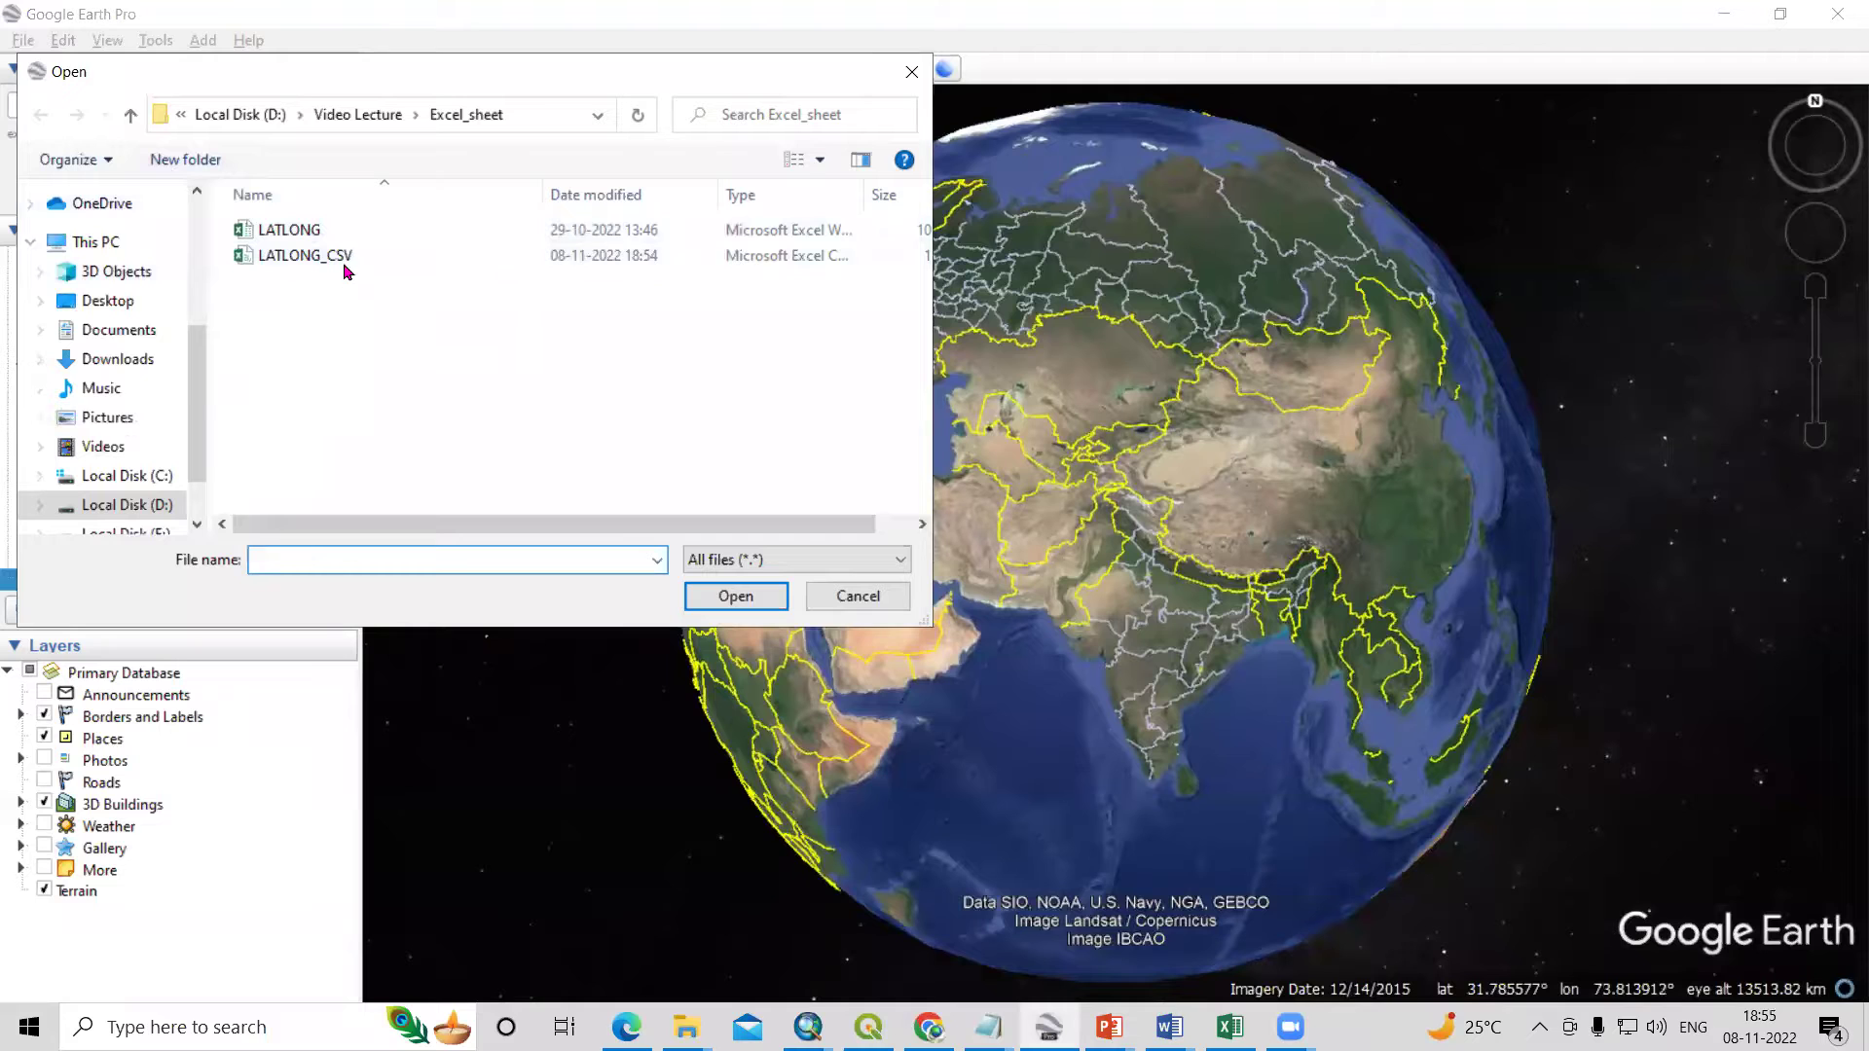
left_click(315, 261)
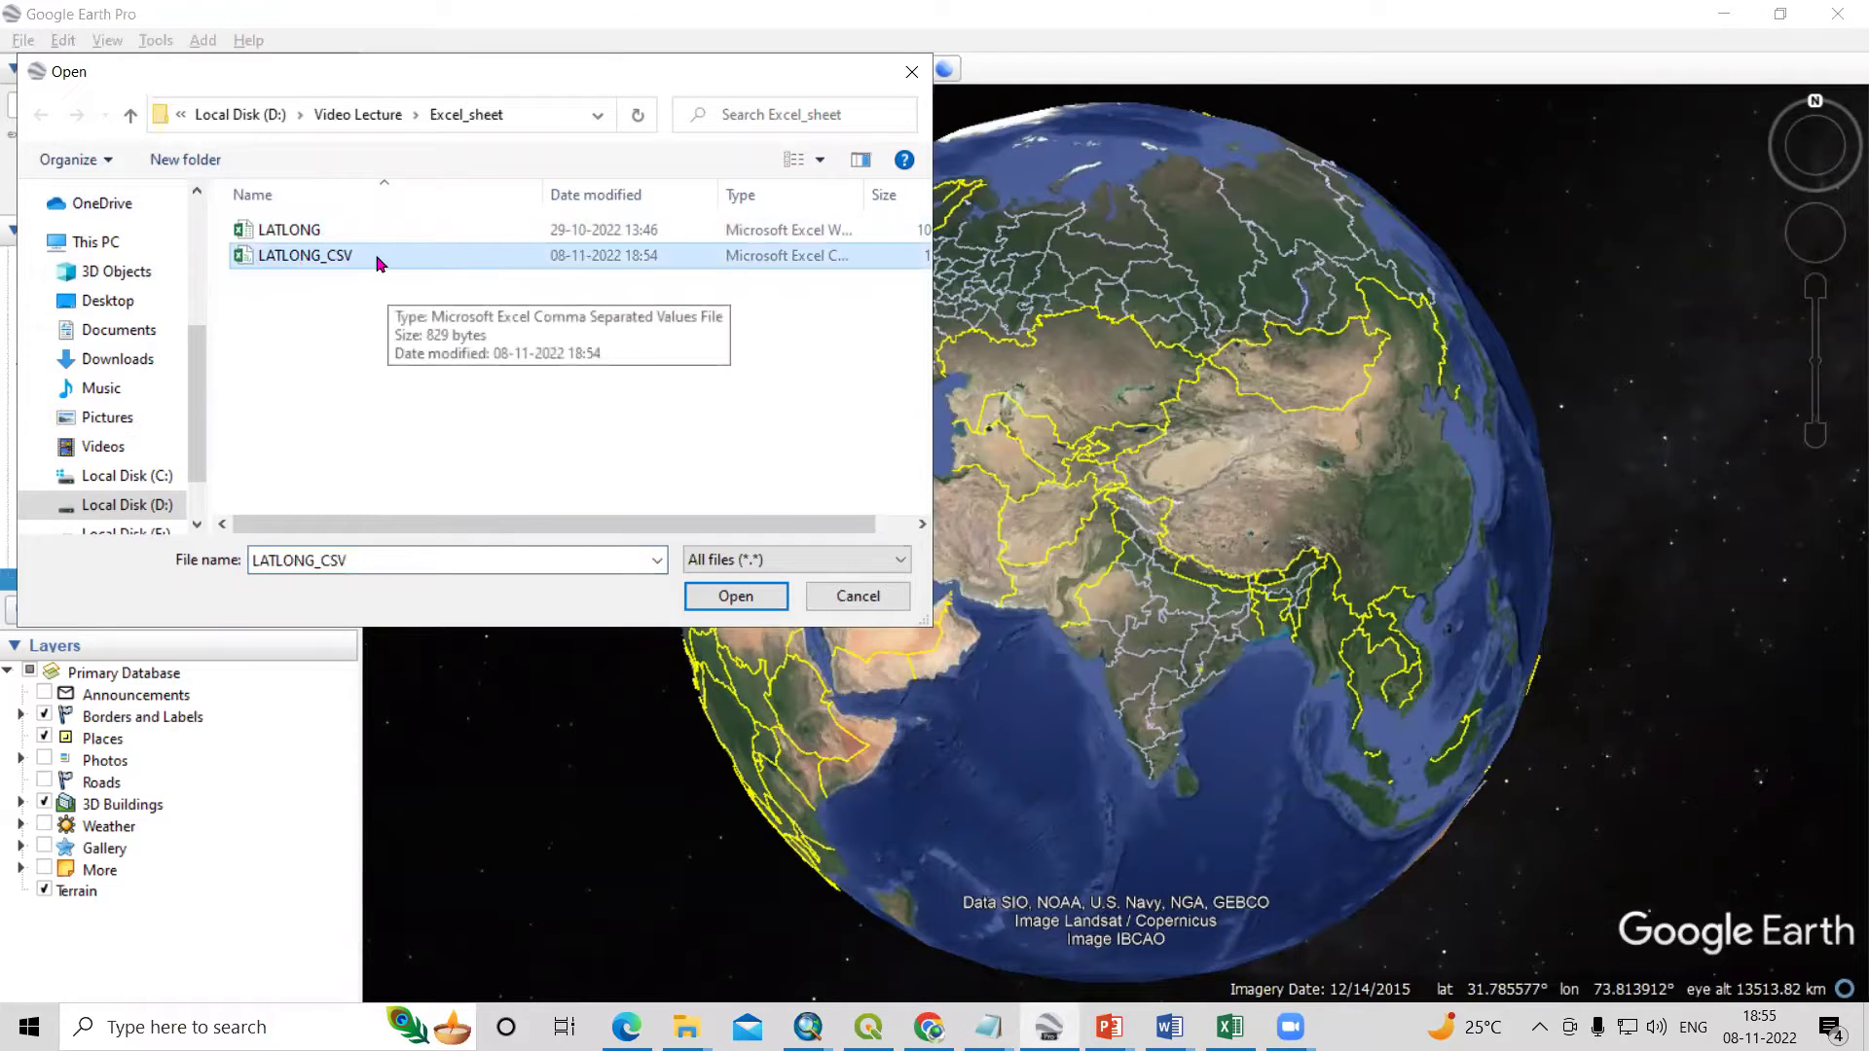
left_click(725, 560)
scroll(778, 234, "up", 3)
scroll(745, 477, "down", 2)
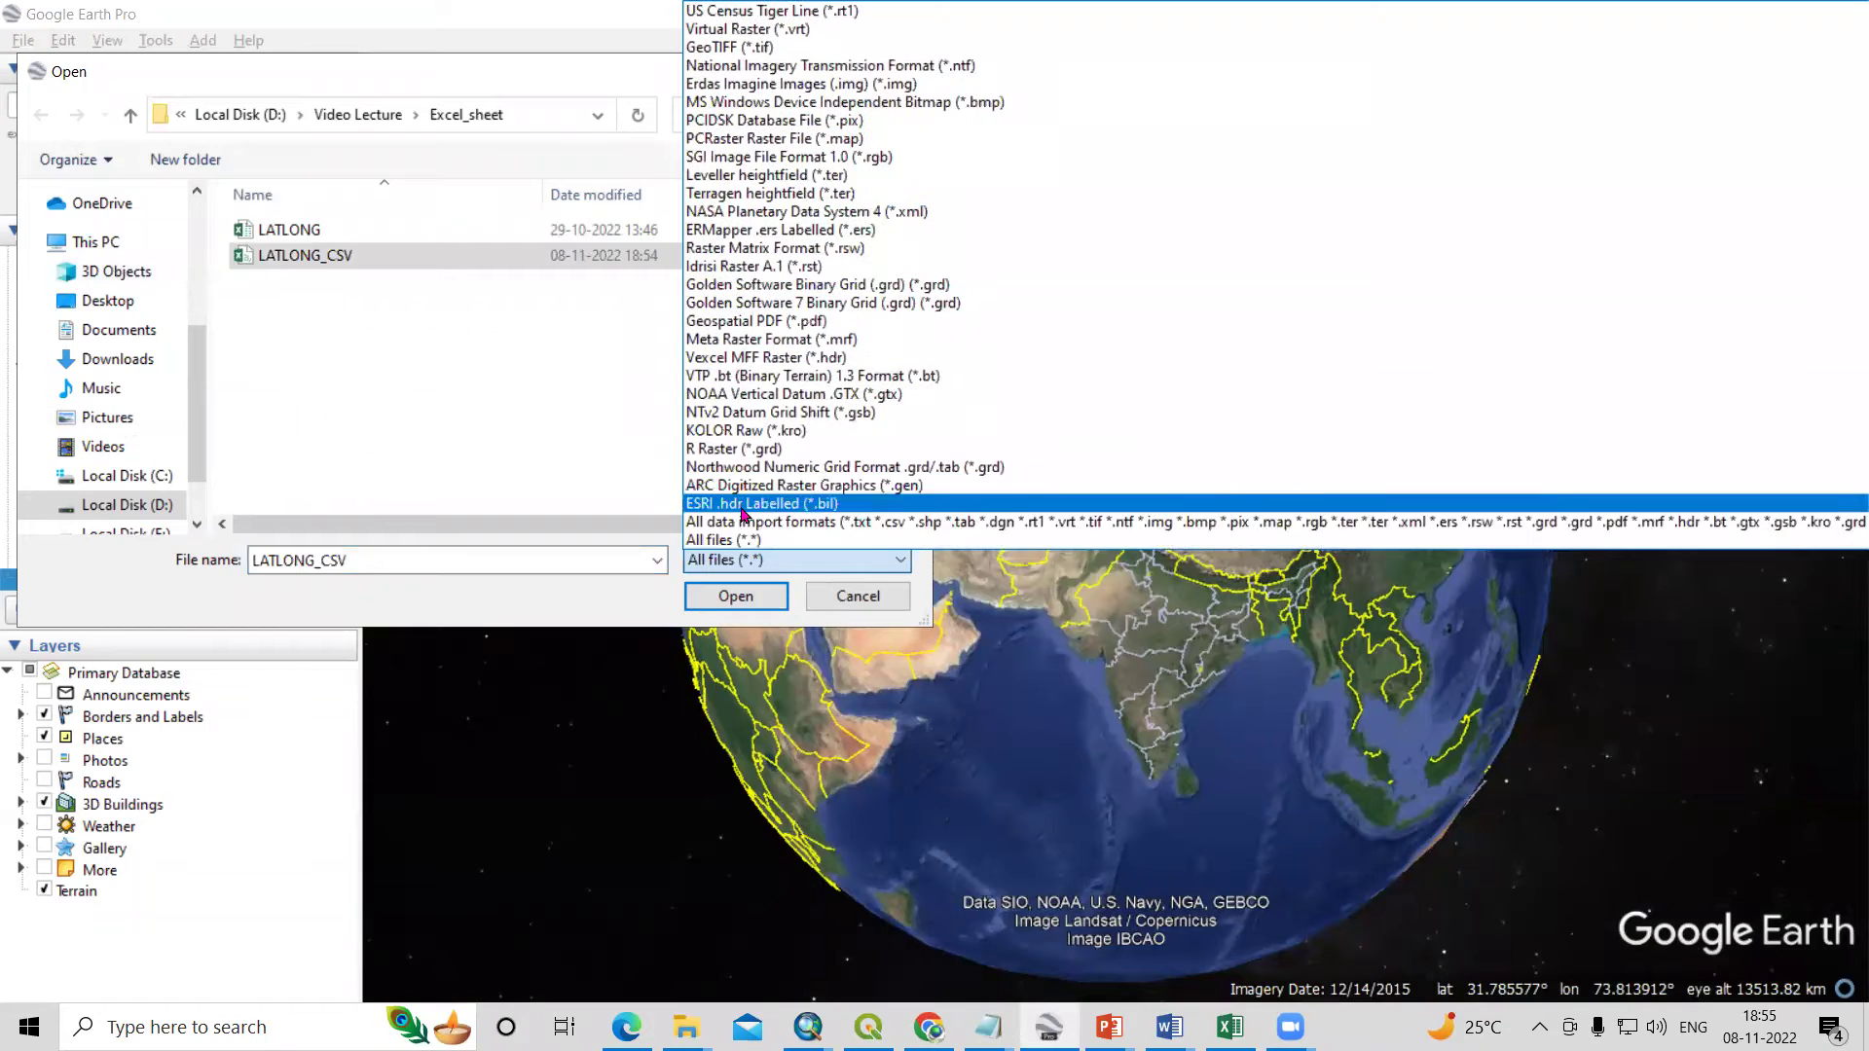
left_click(739, 542)
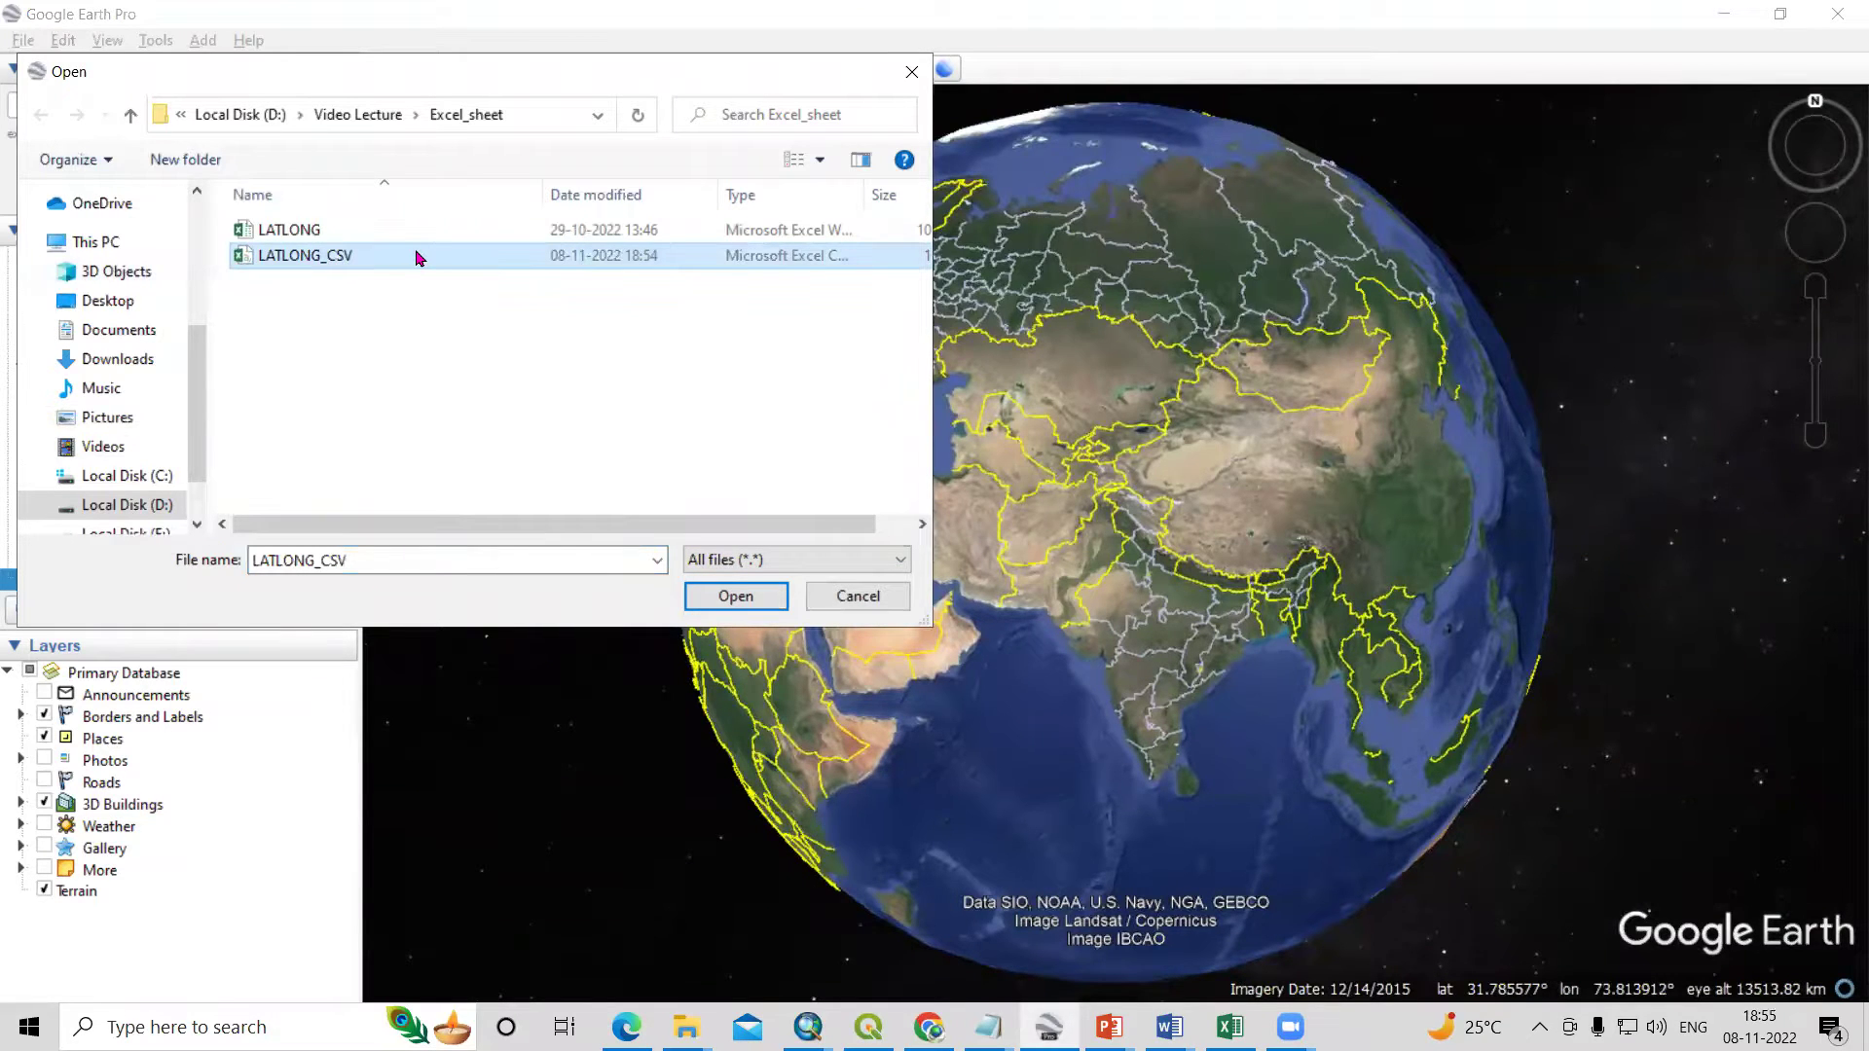
left_click(736, 597)
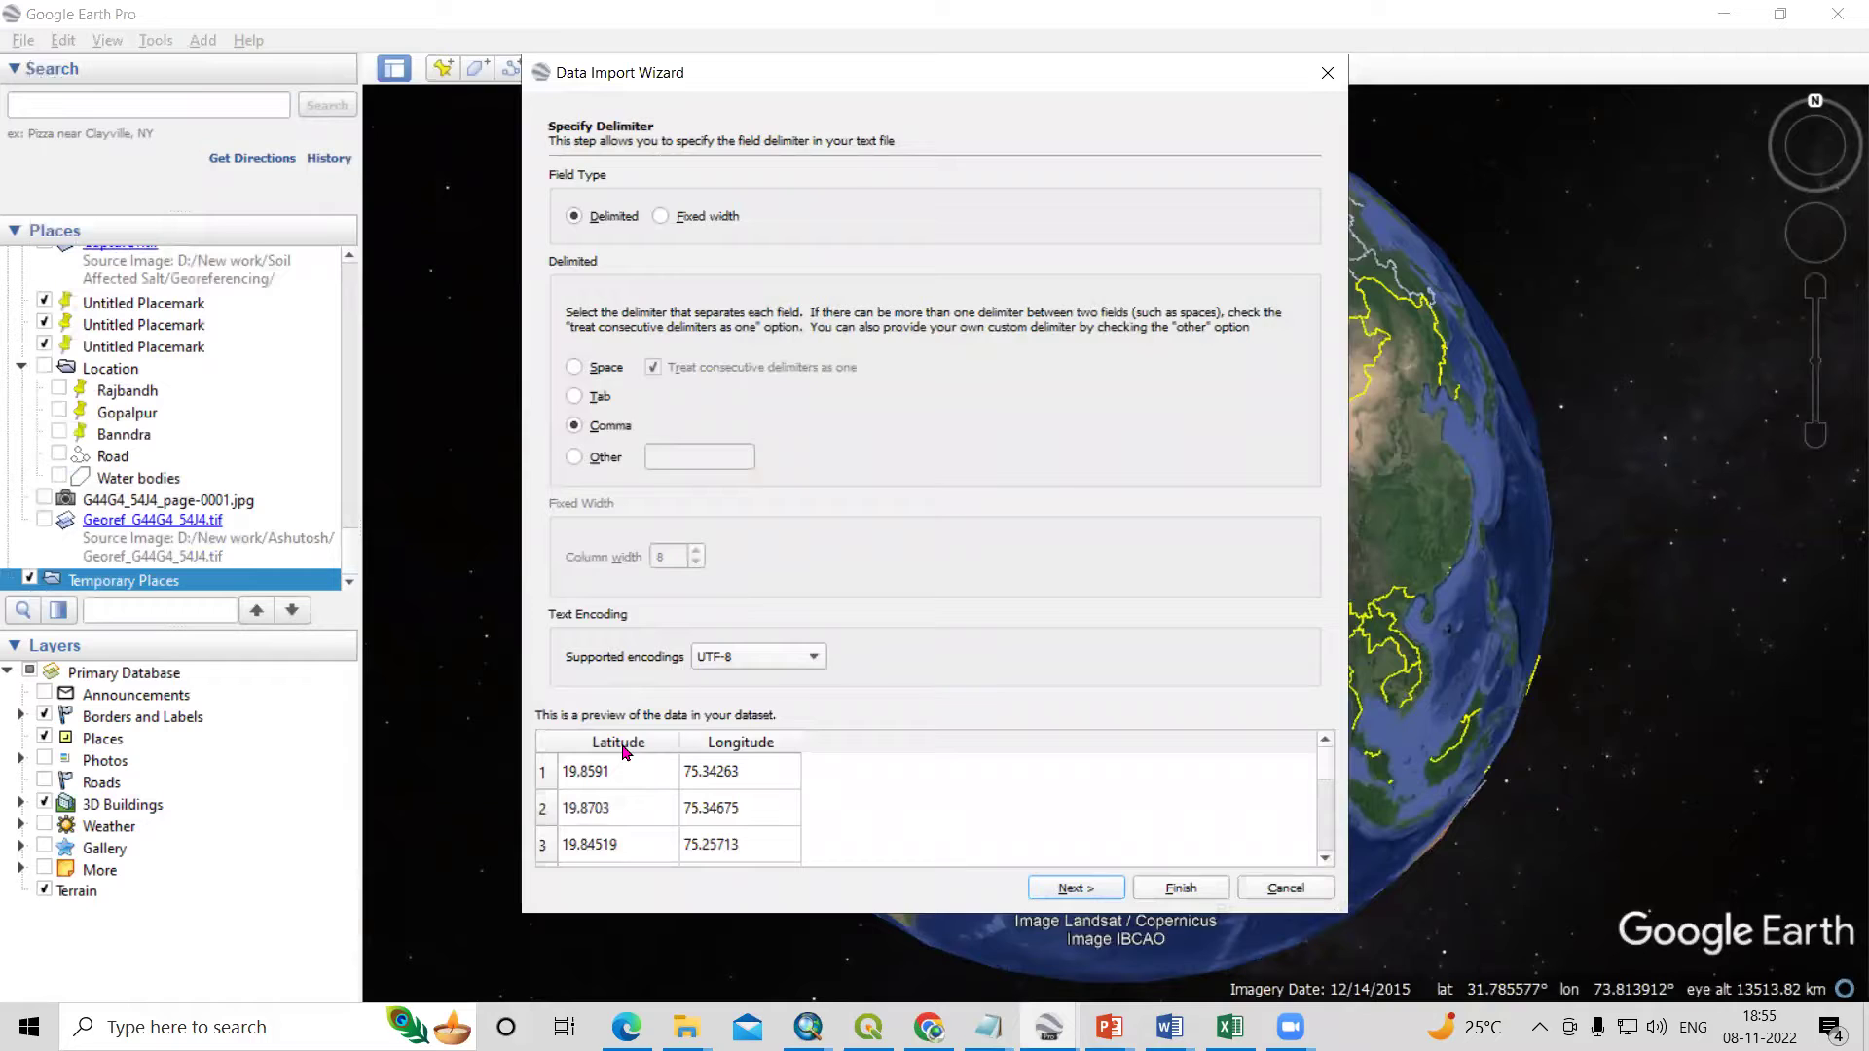
Keep the Comma delimiter, map the Latitude and Longitude fields, and finish the import wizard.
scroll(623, 794, "down", 3)
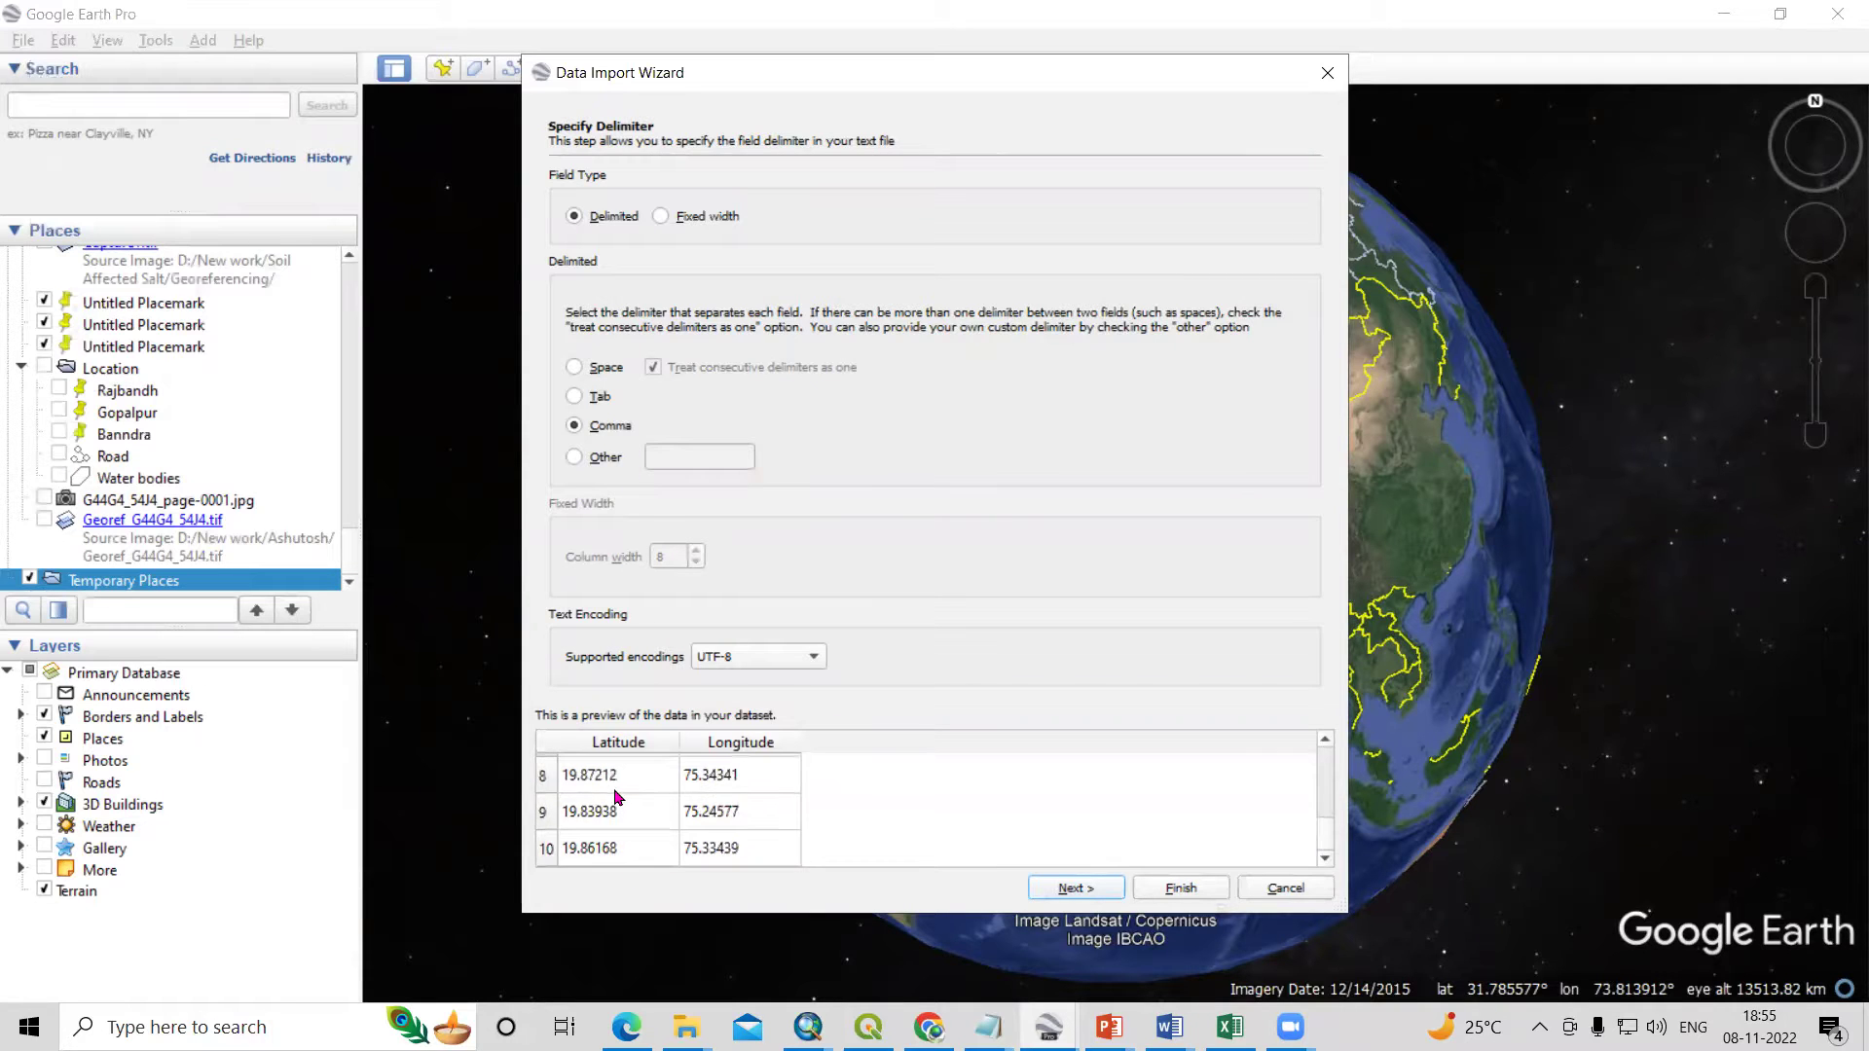
scroll(618, 802, "up", 3)
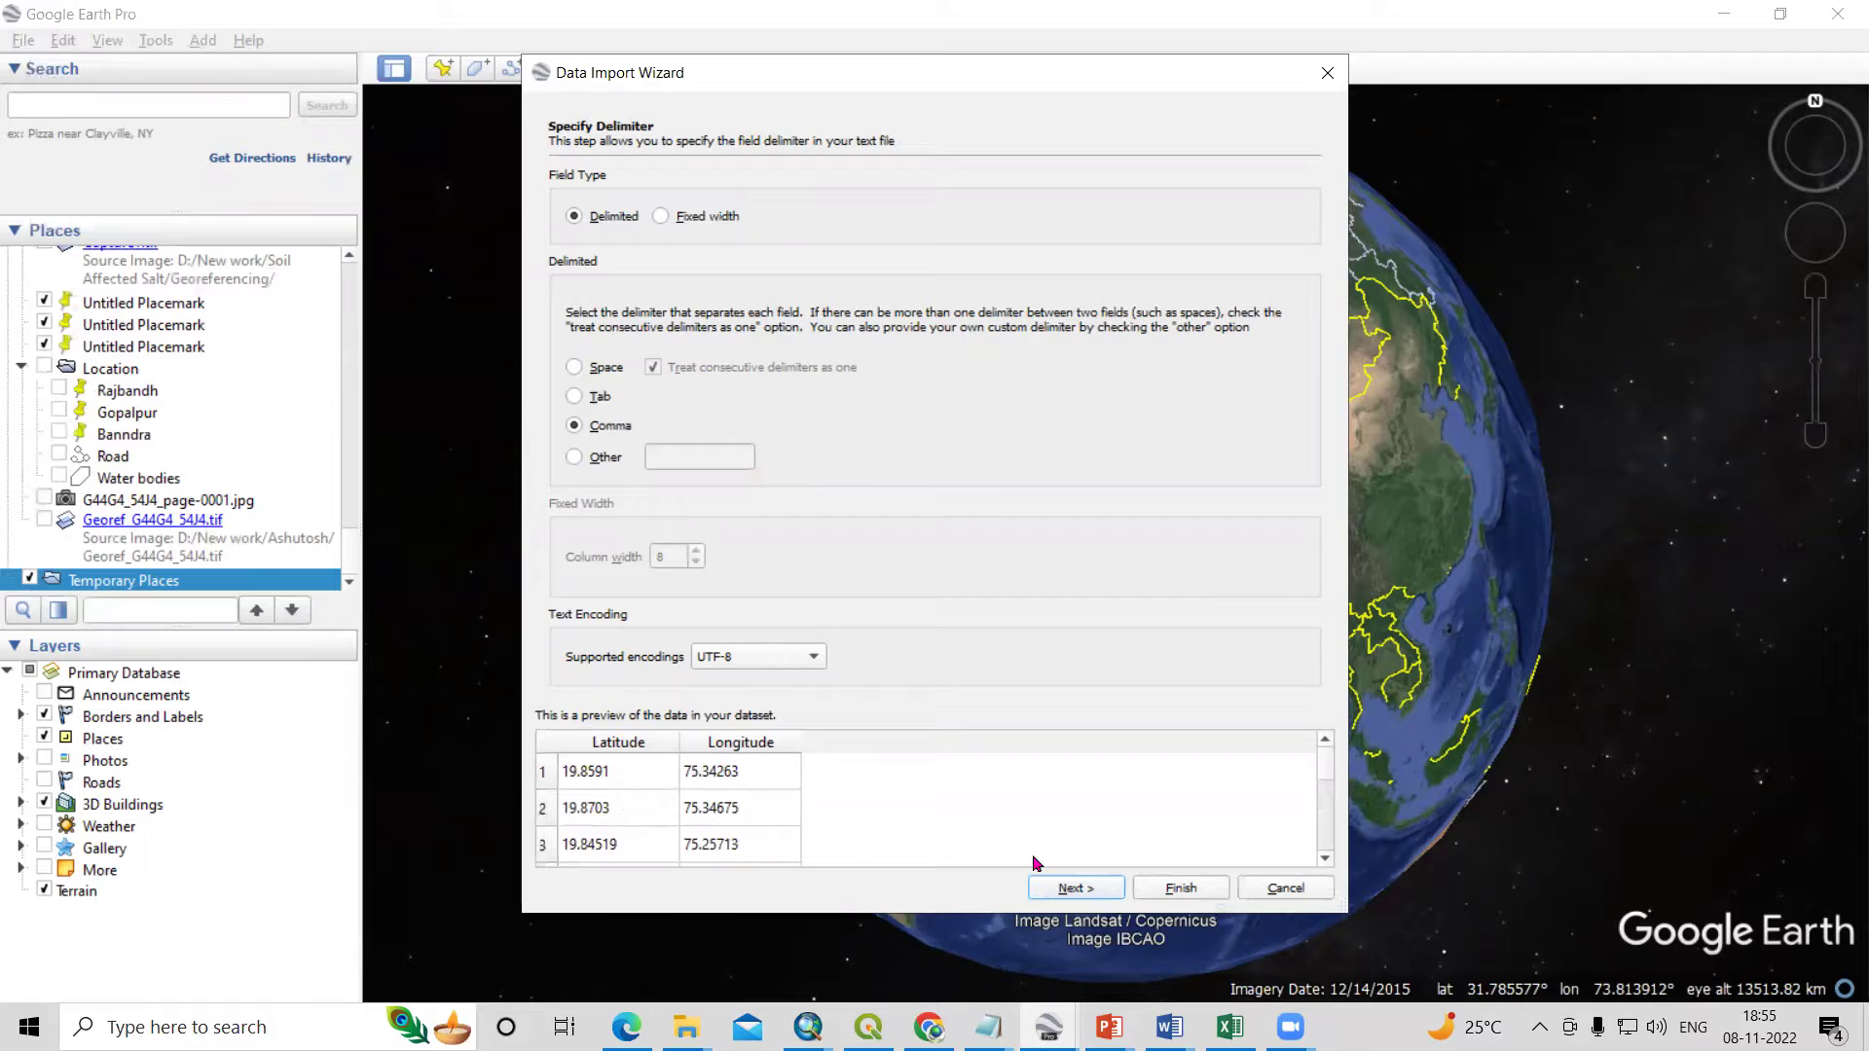
left_click(1089, 890)
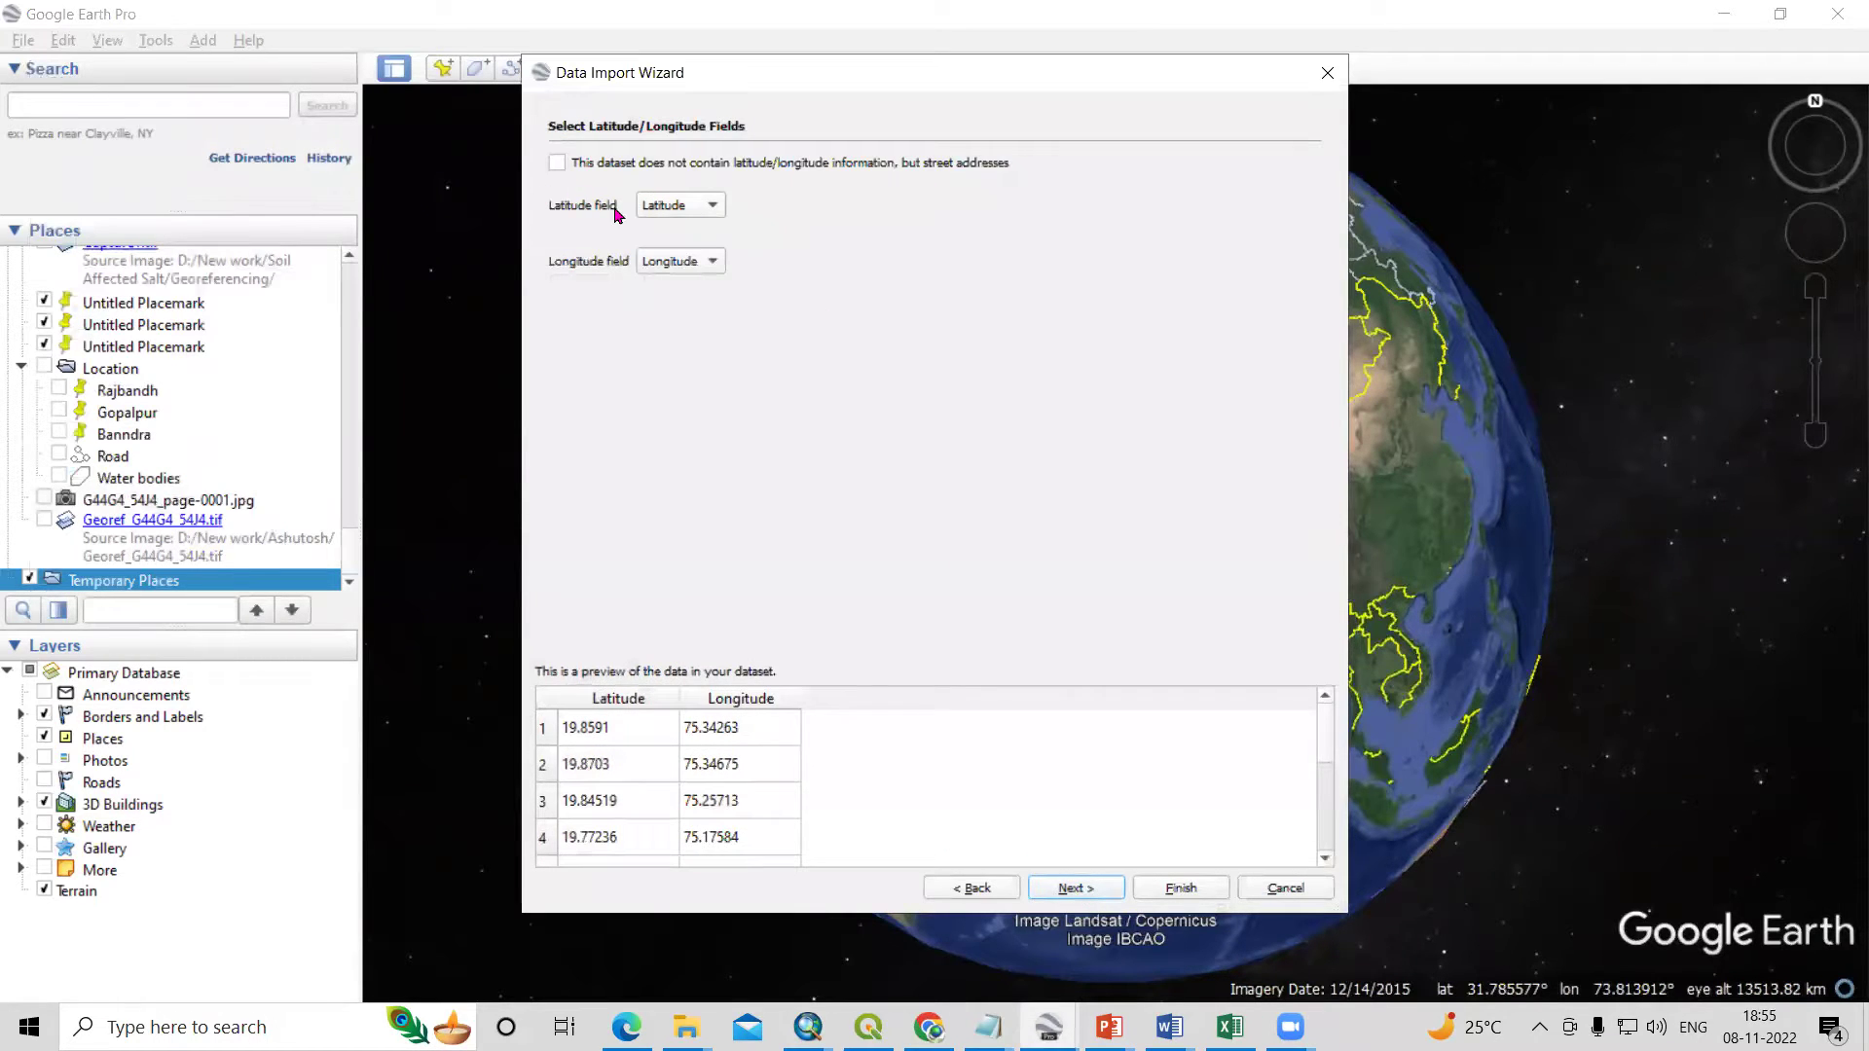
left_click(665, 215)
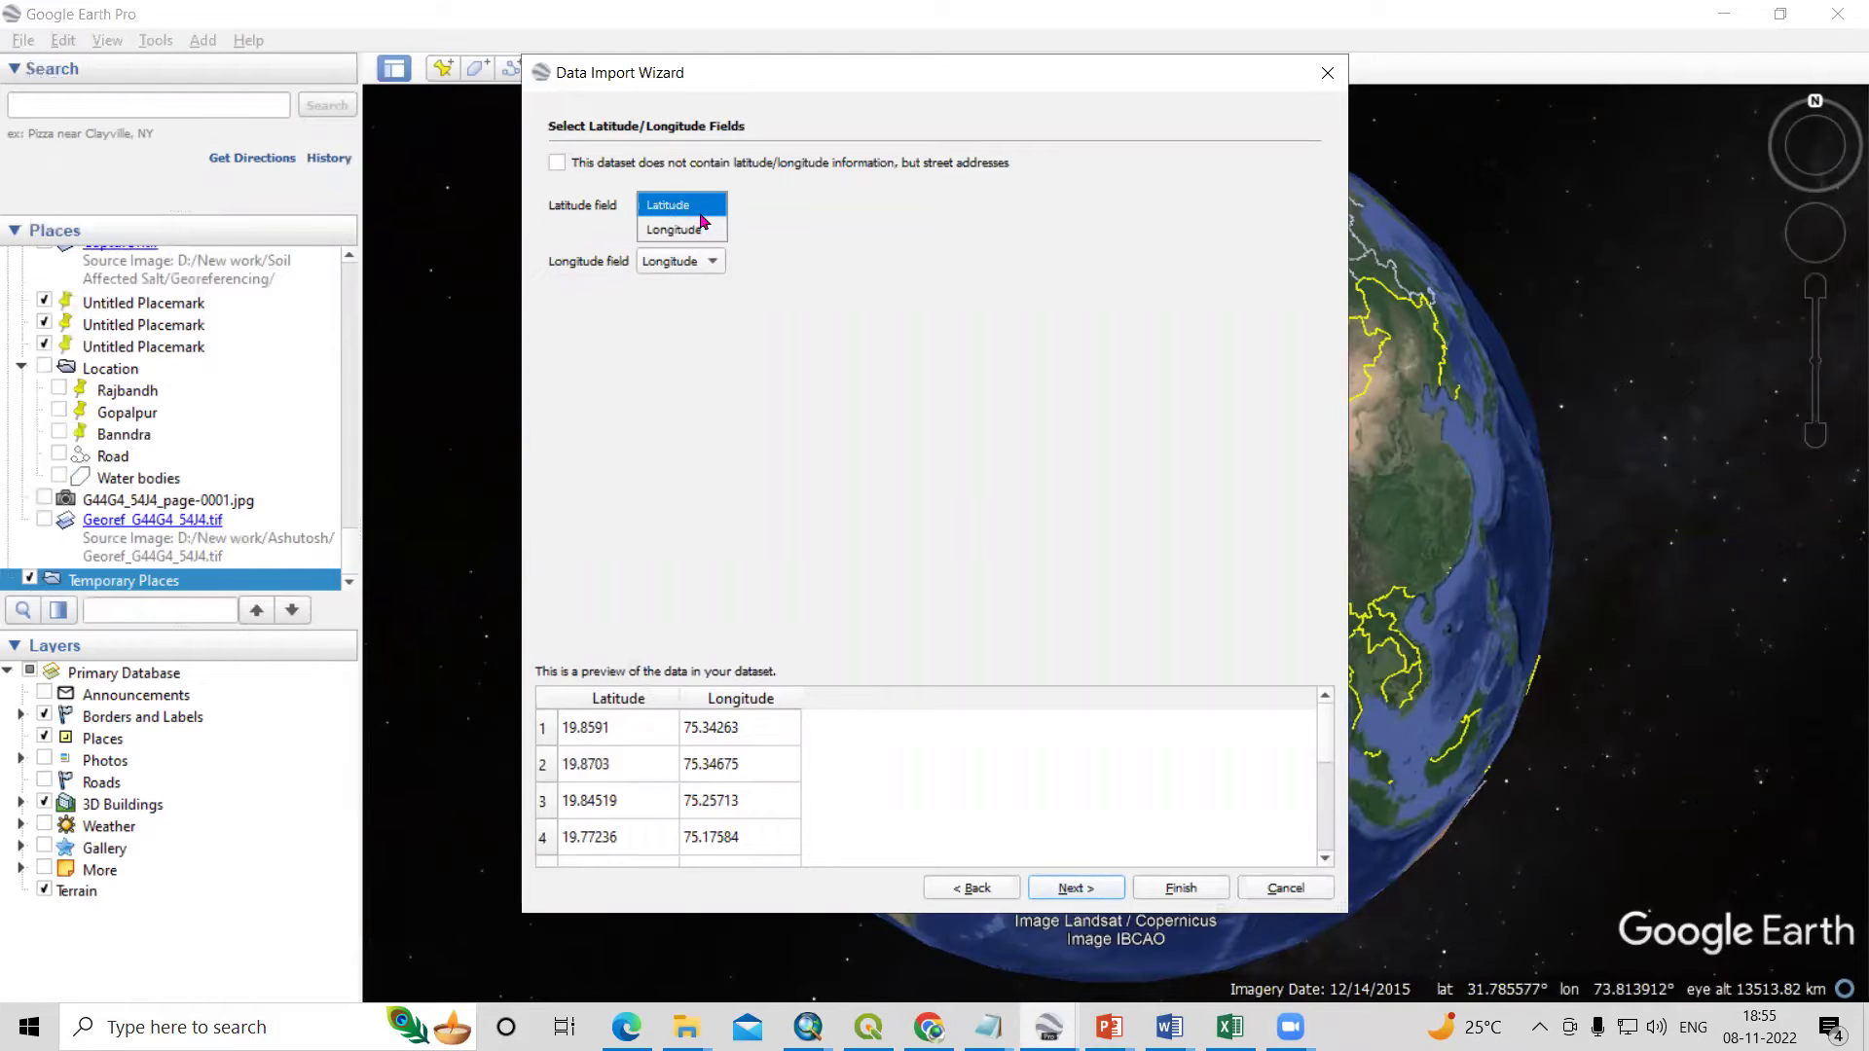
left_click(670, 206)
left_click(669, 264)
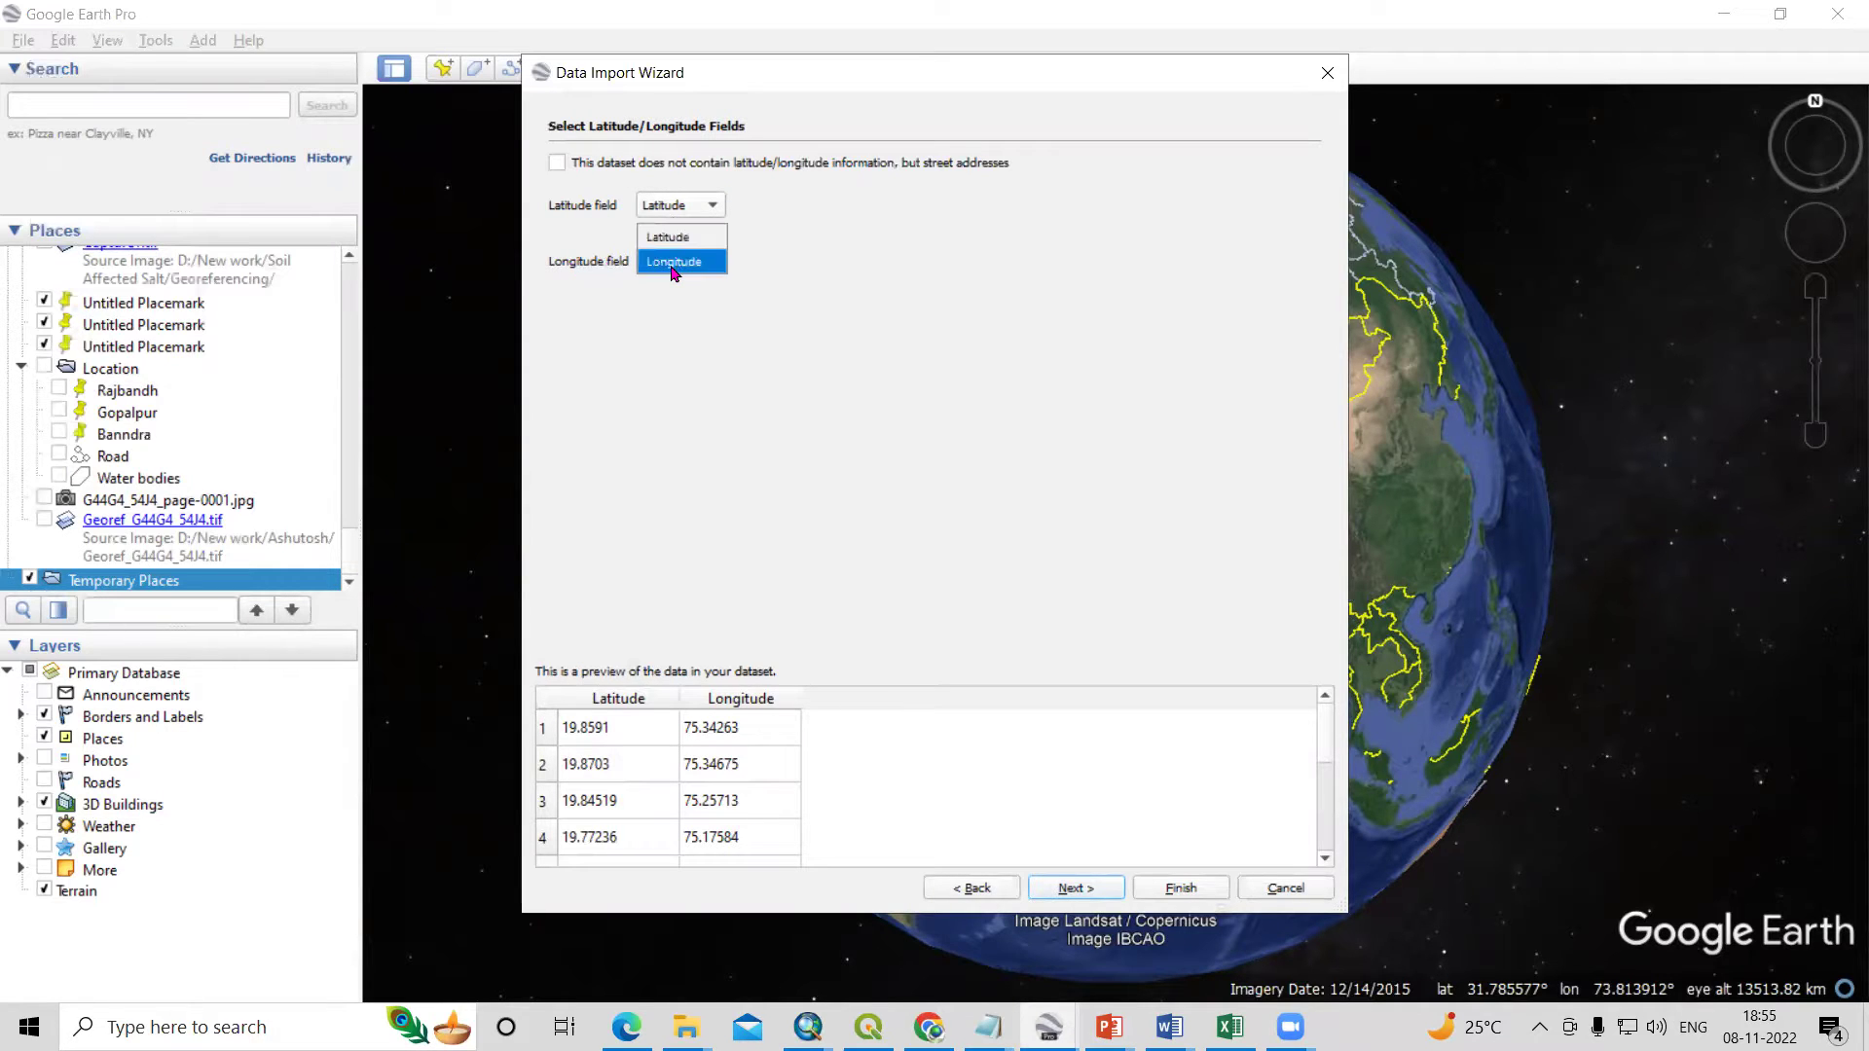
left_click(685, 265)
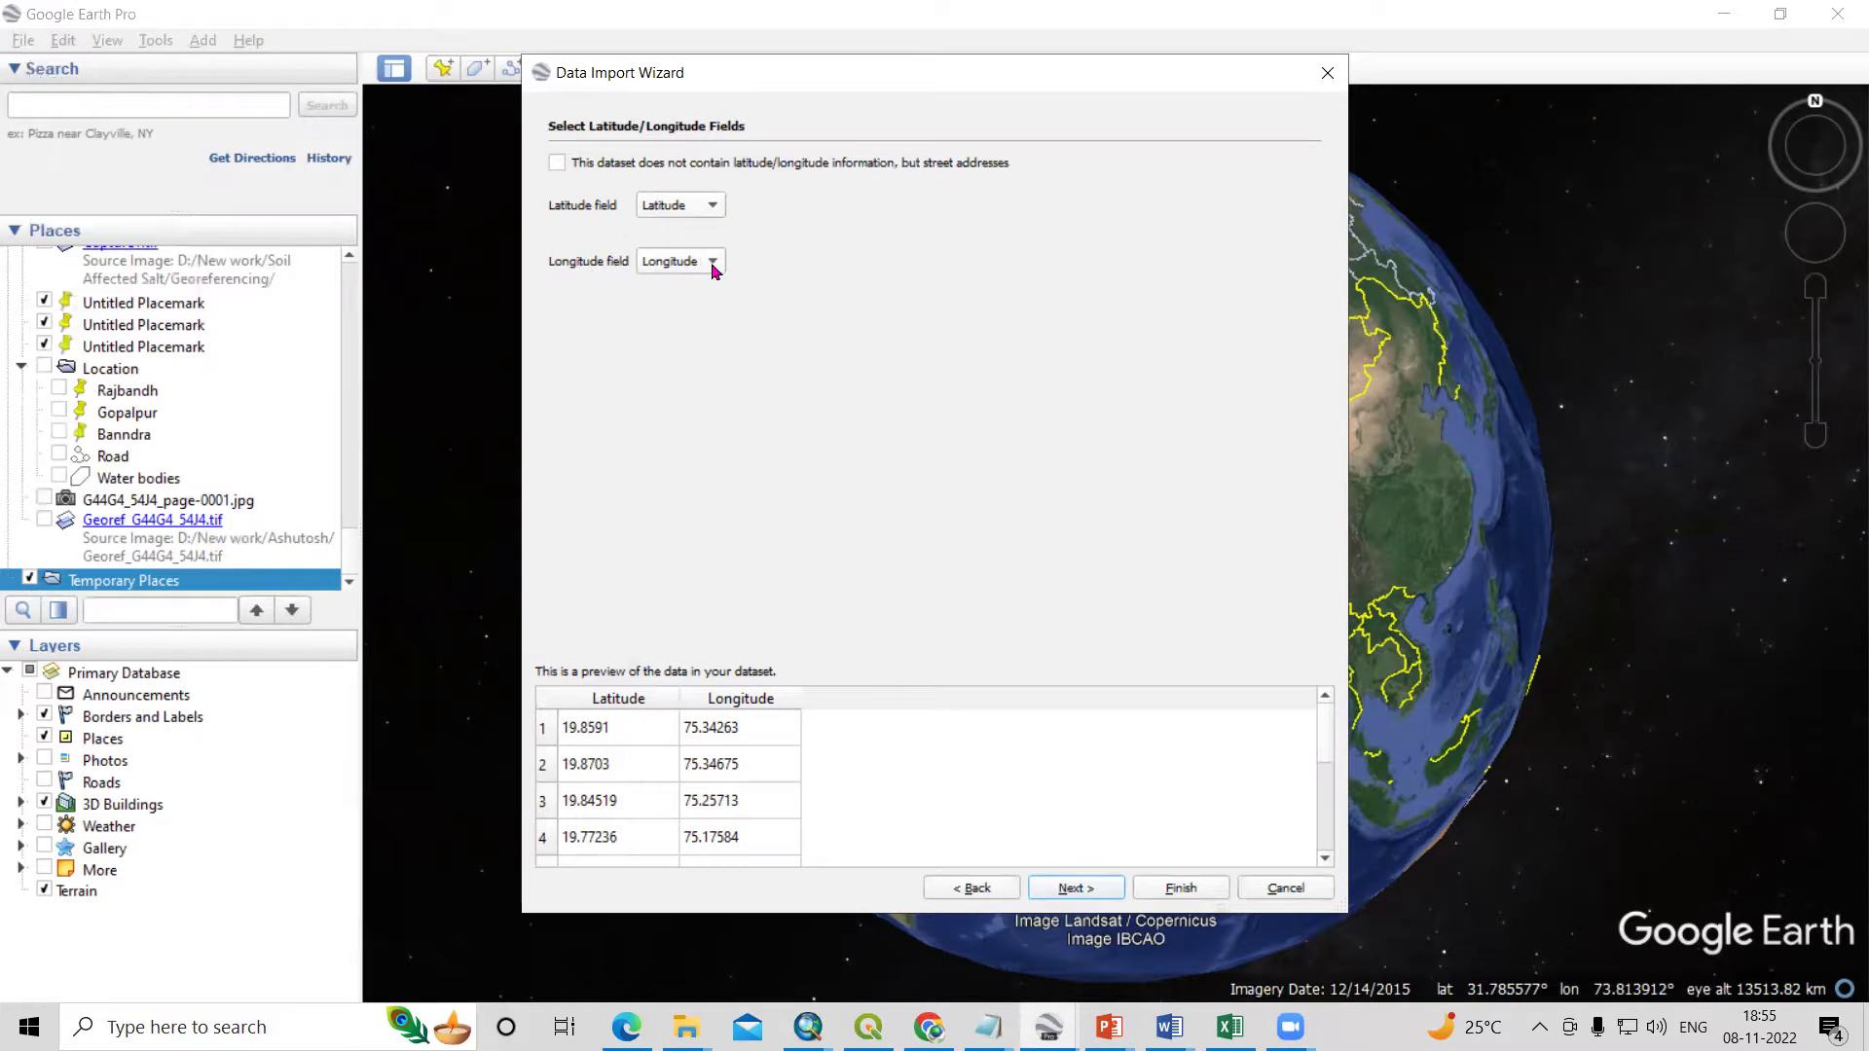
left_click(1077, 890)
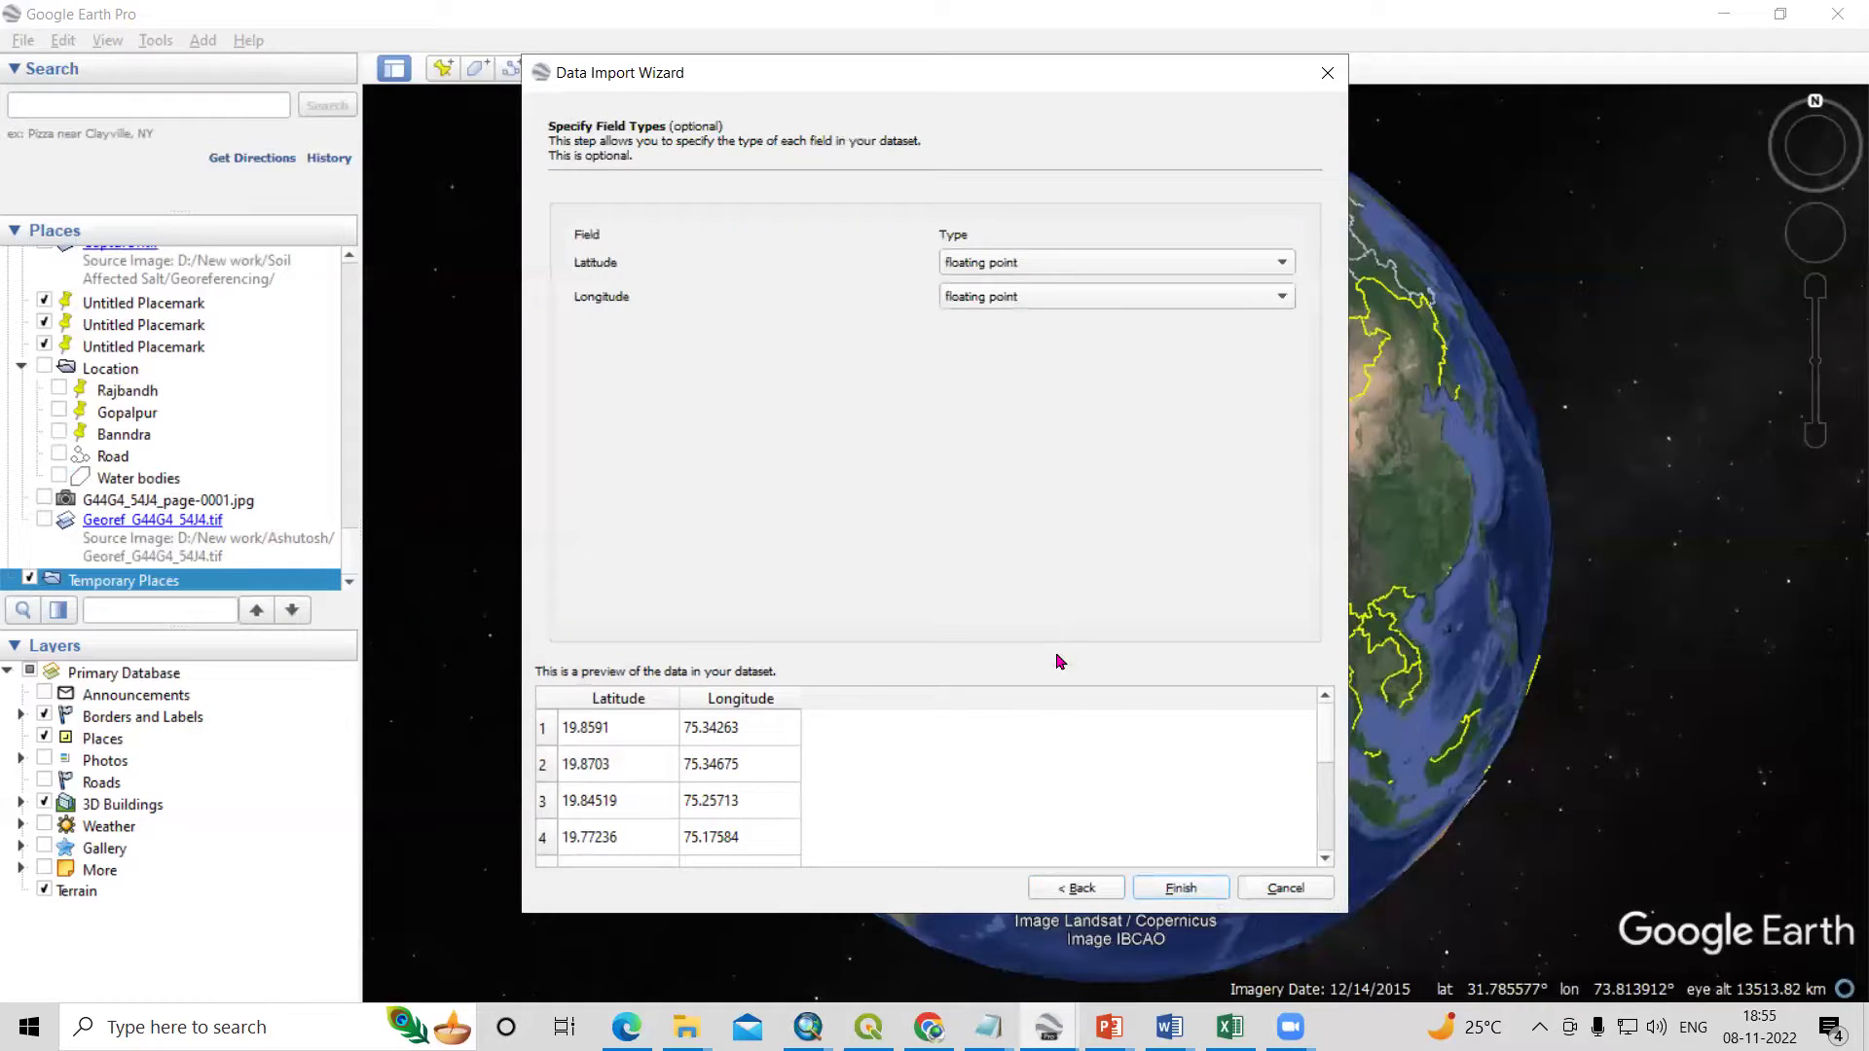
left_click(1181, 889)
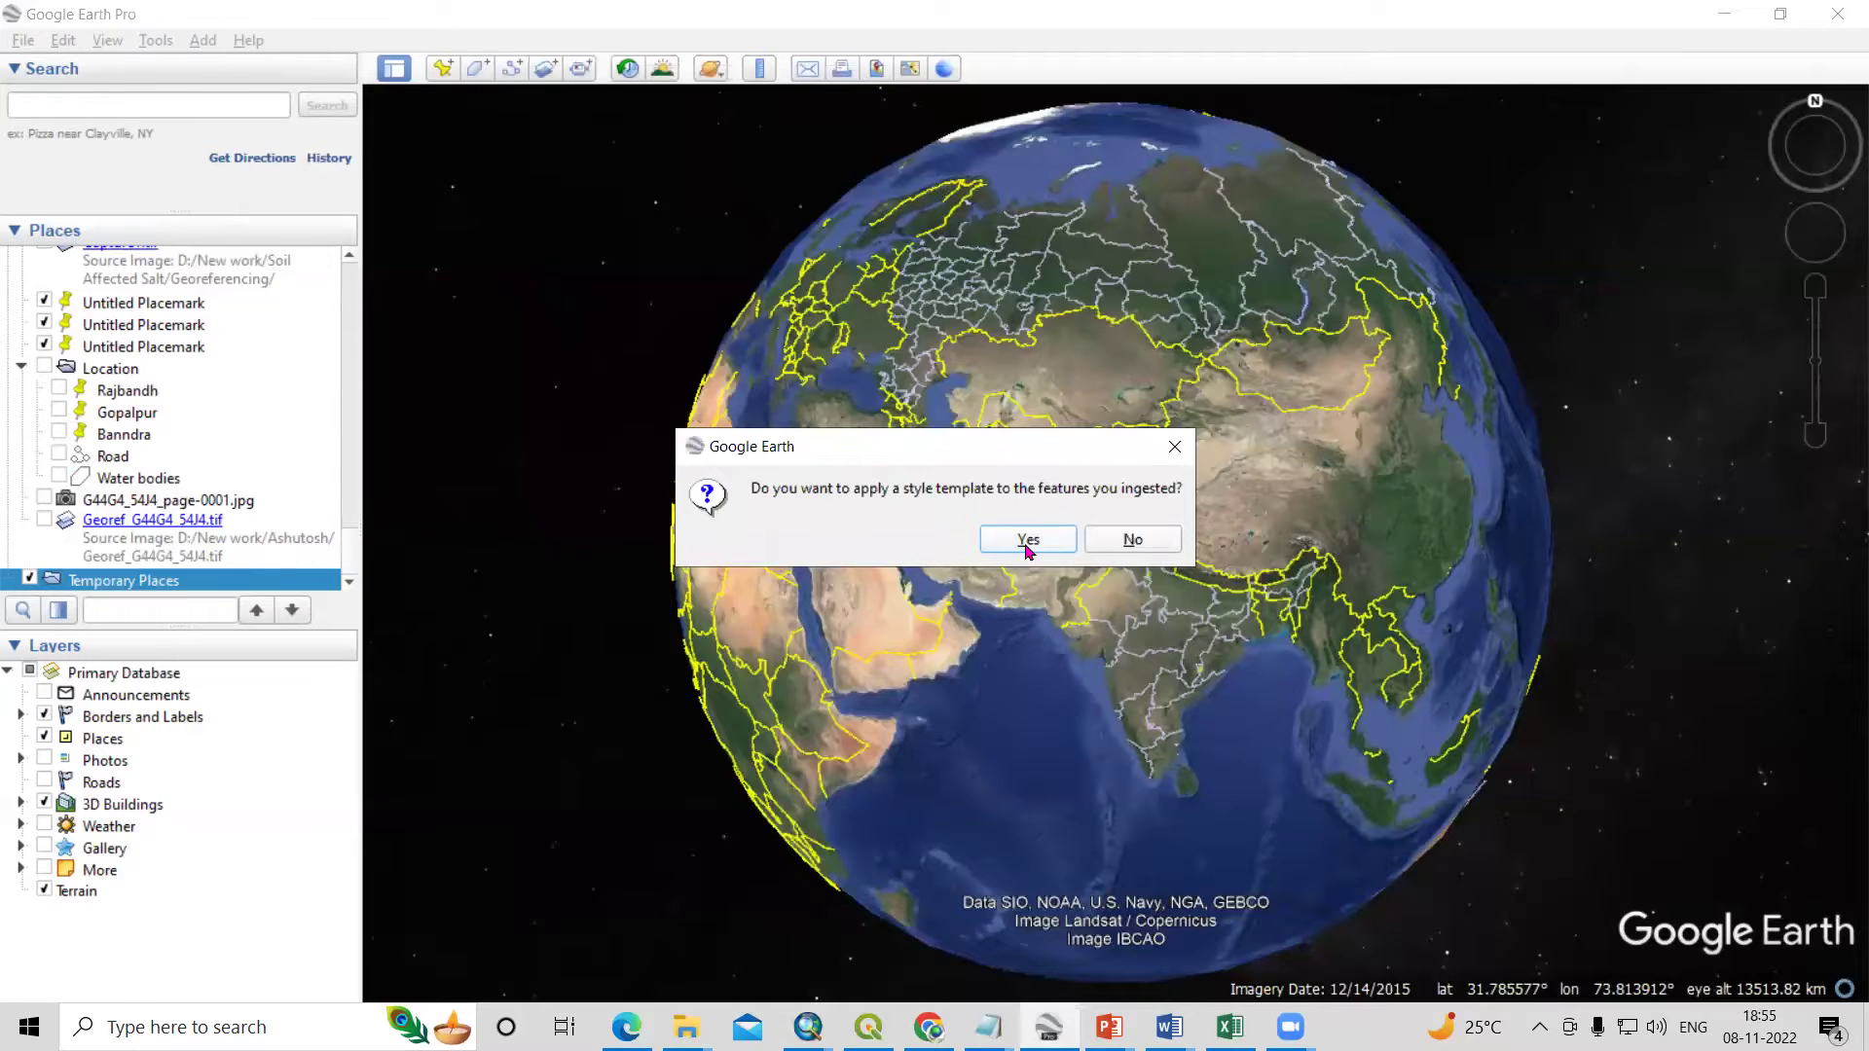
Create a new style template for the imported points and set Use random colors.
left_click(1027, 540)
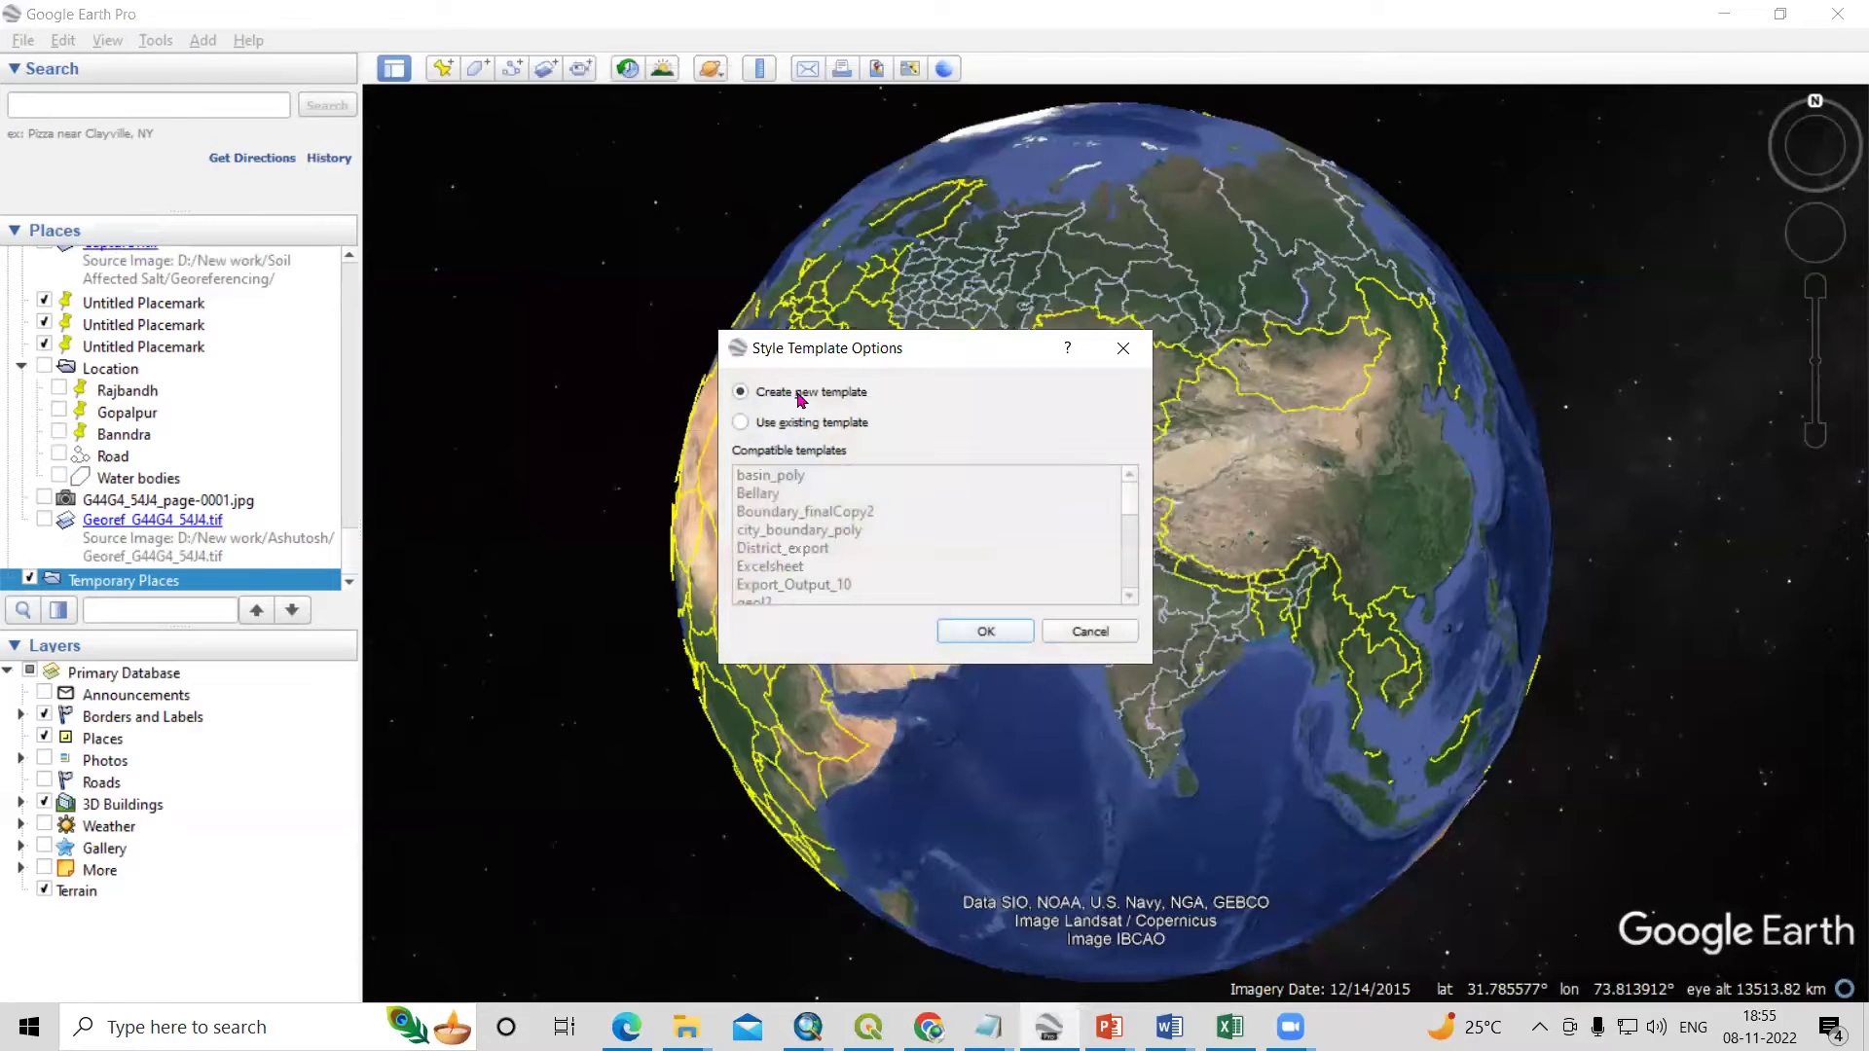
left_click(985, 633)
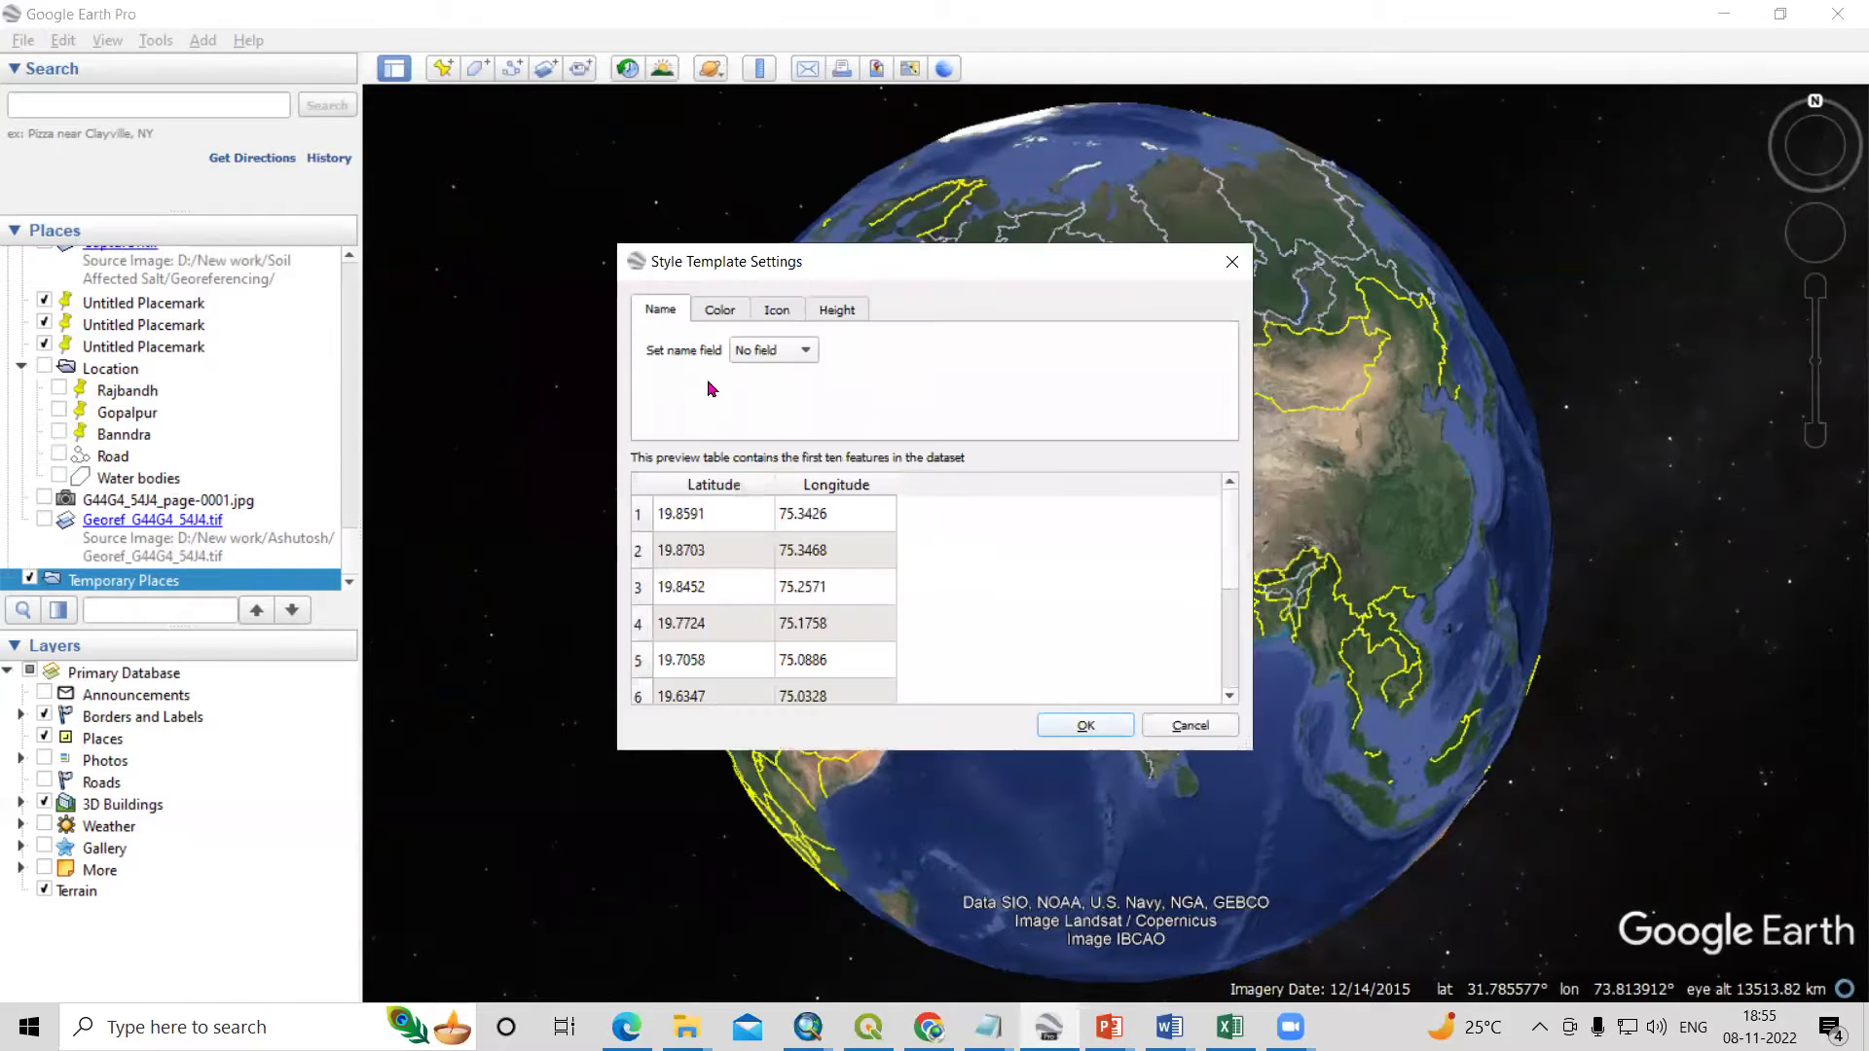
left_click(720, 310)
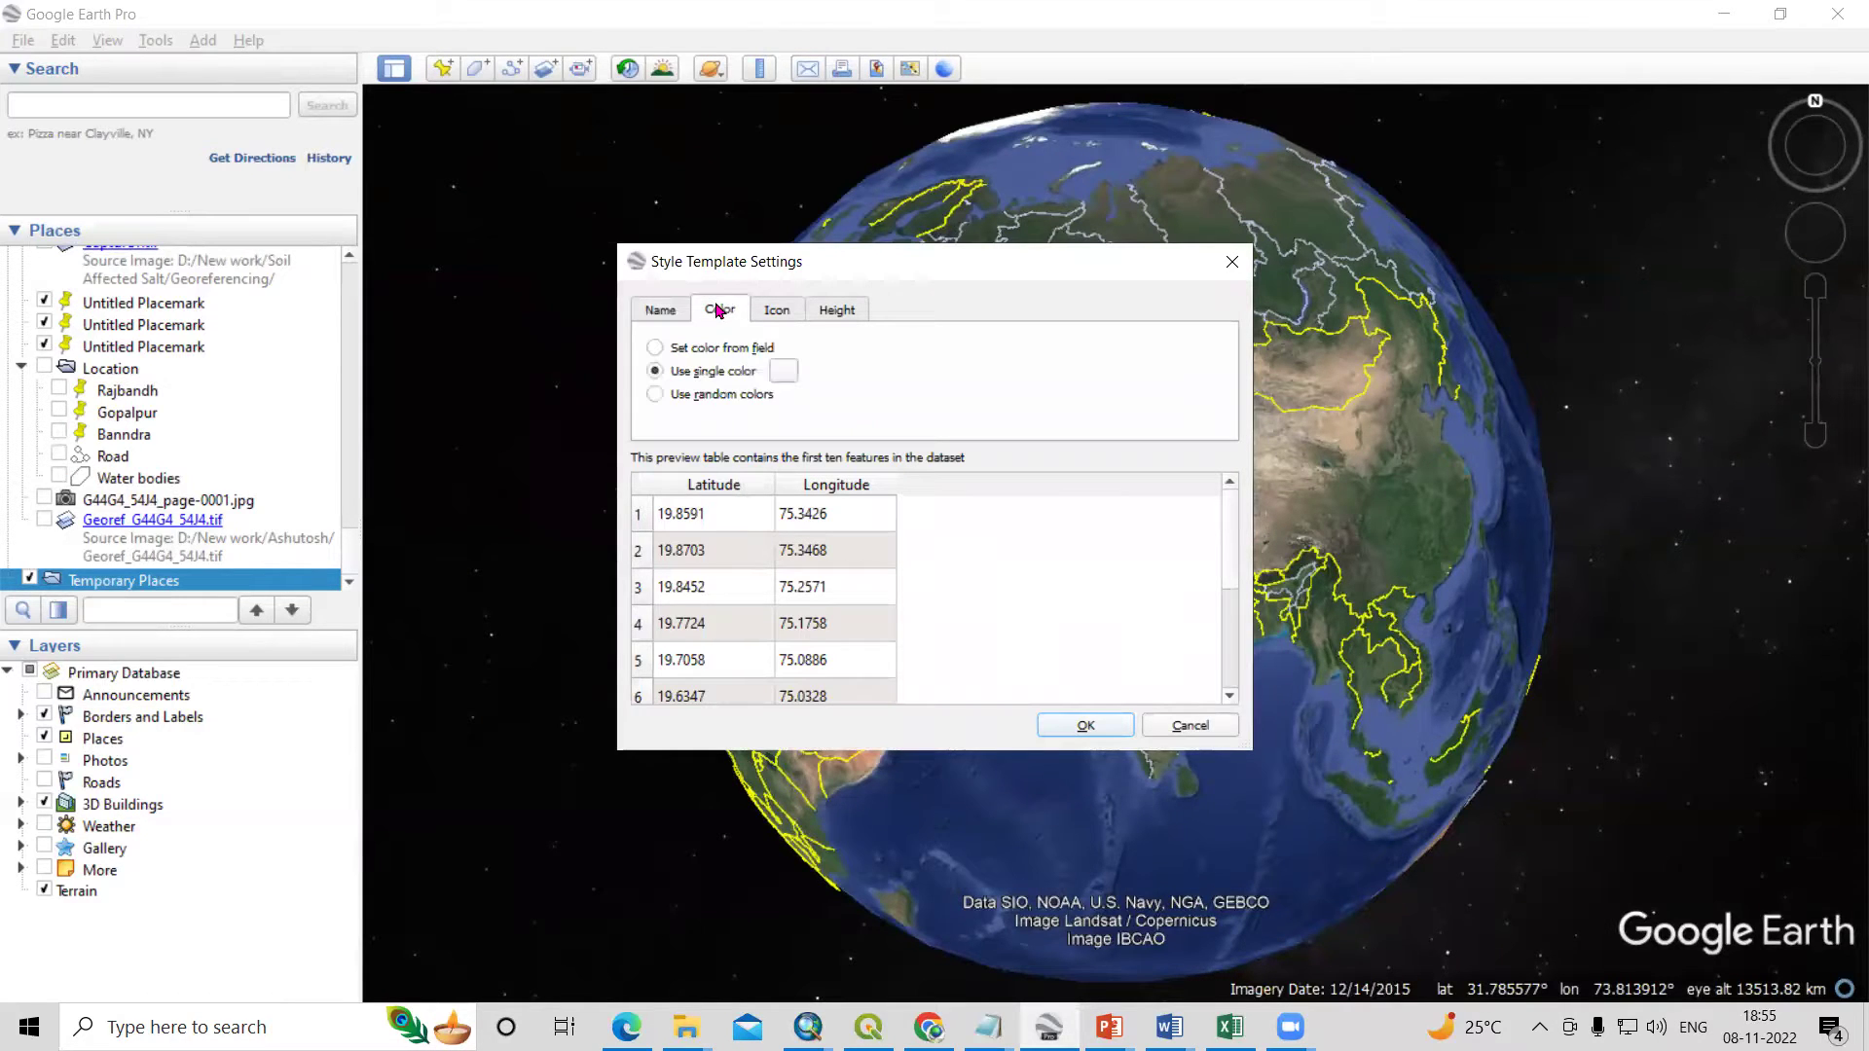
left_click(784, 372)
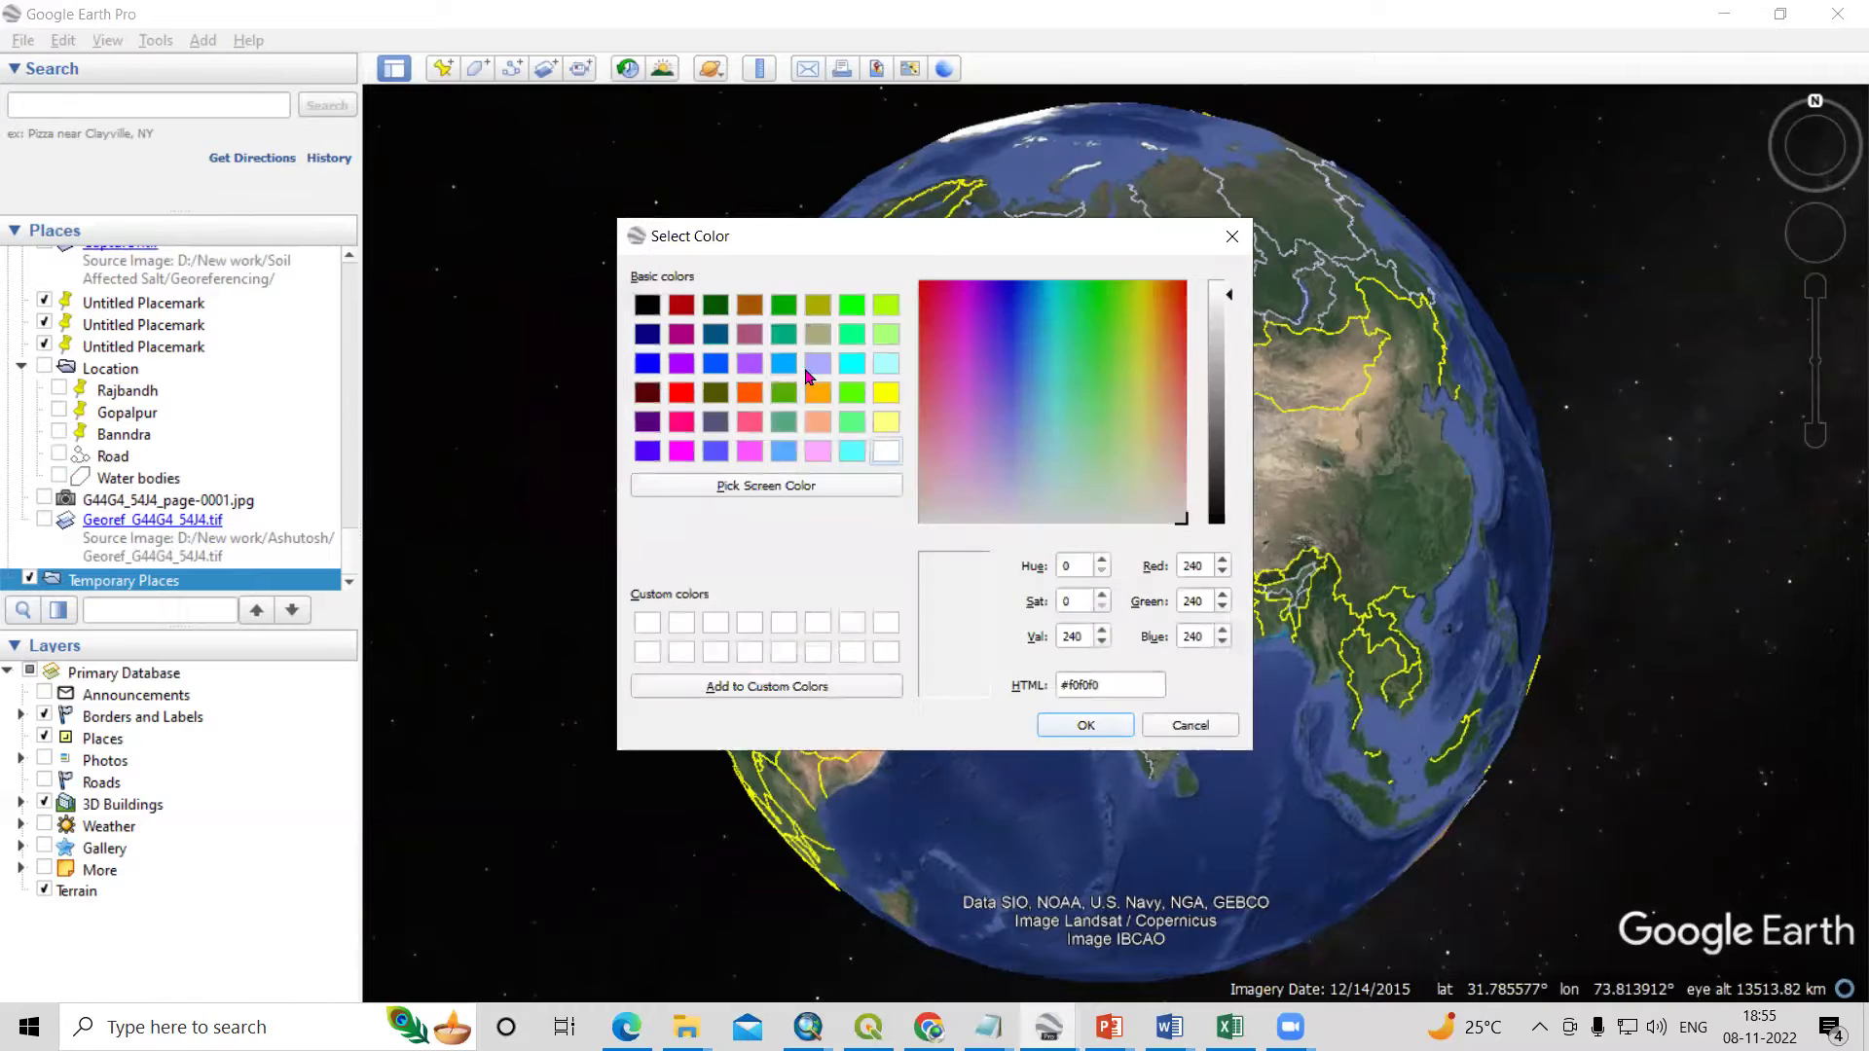
left_click(1189, 725)
left_click(700, 401)
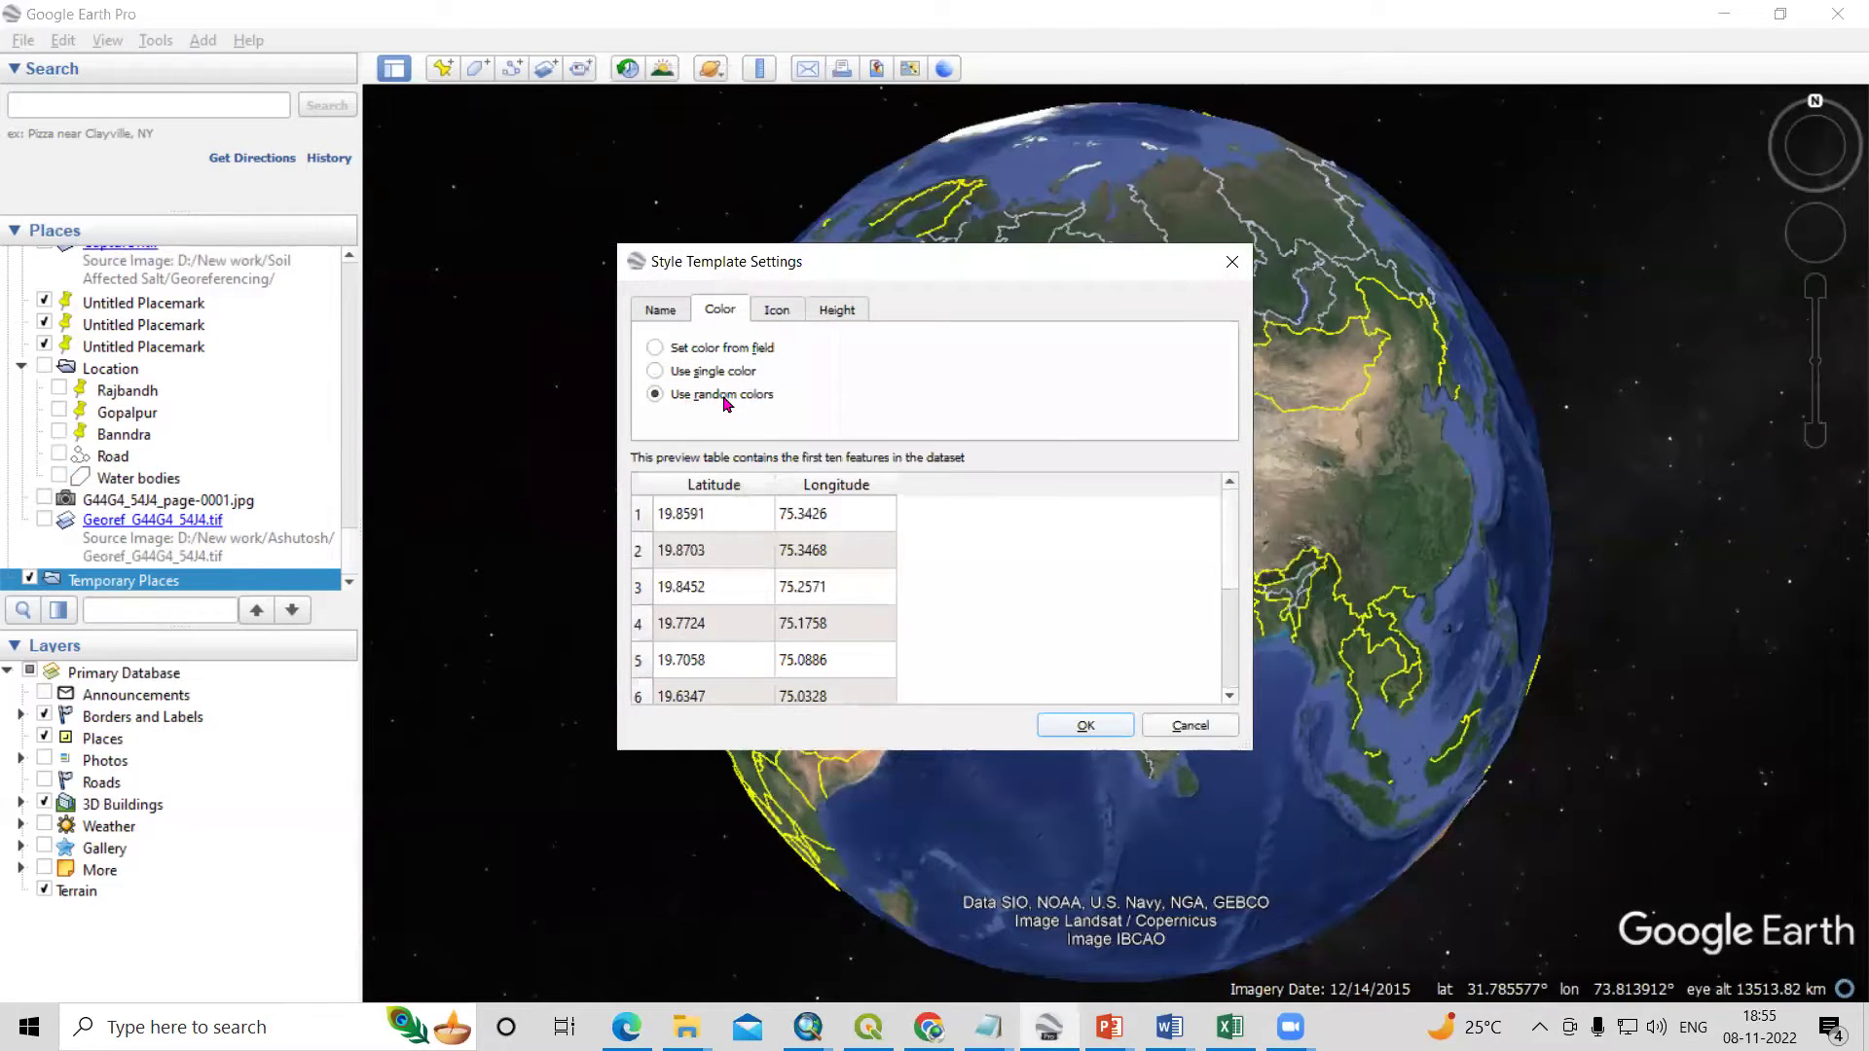
Choose the blue pushpin icon and save the style template as LATLONG_CSV.
left_click(778, 314)
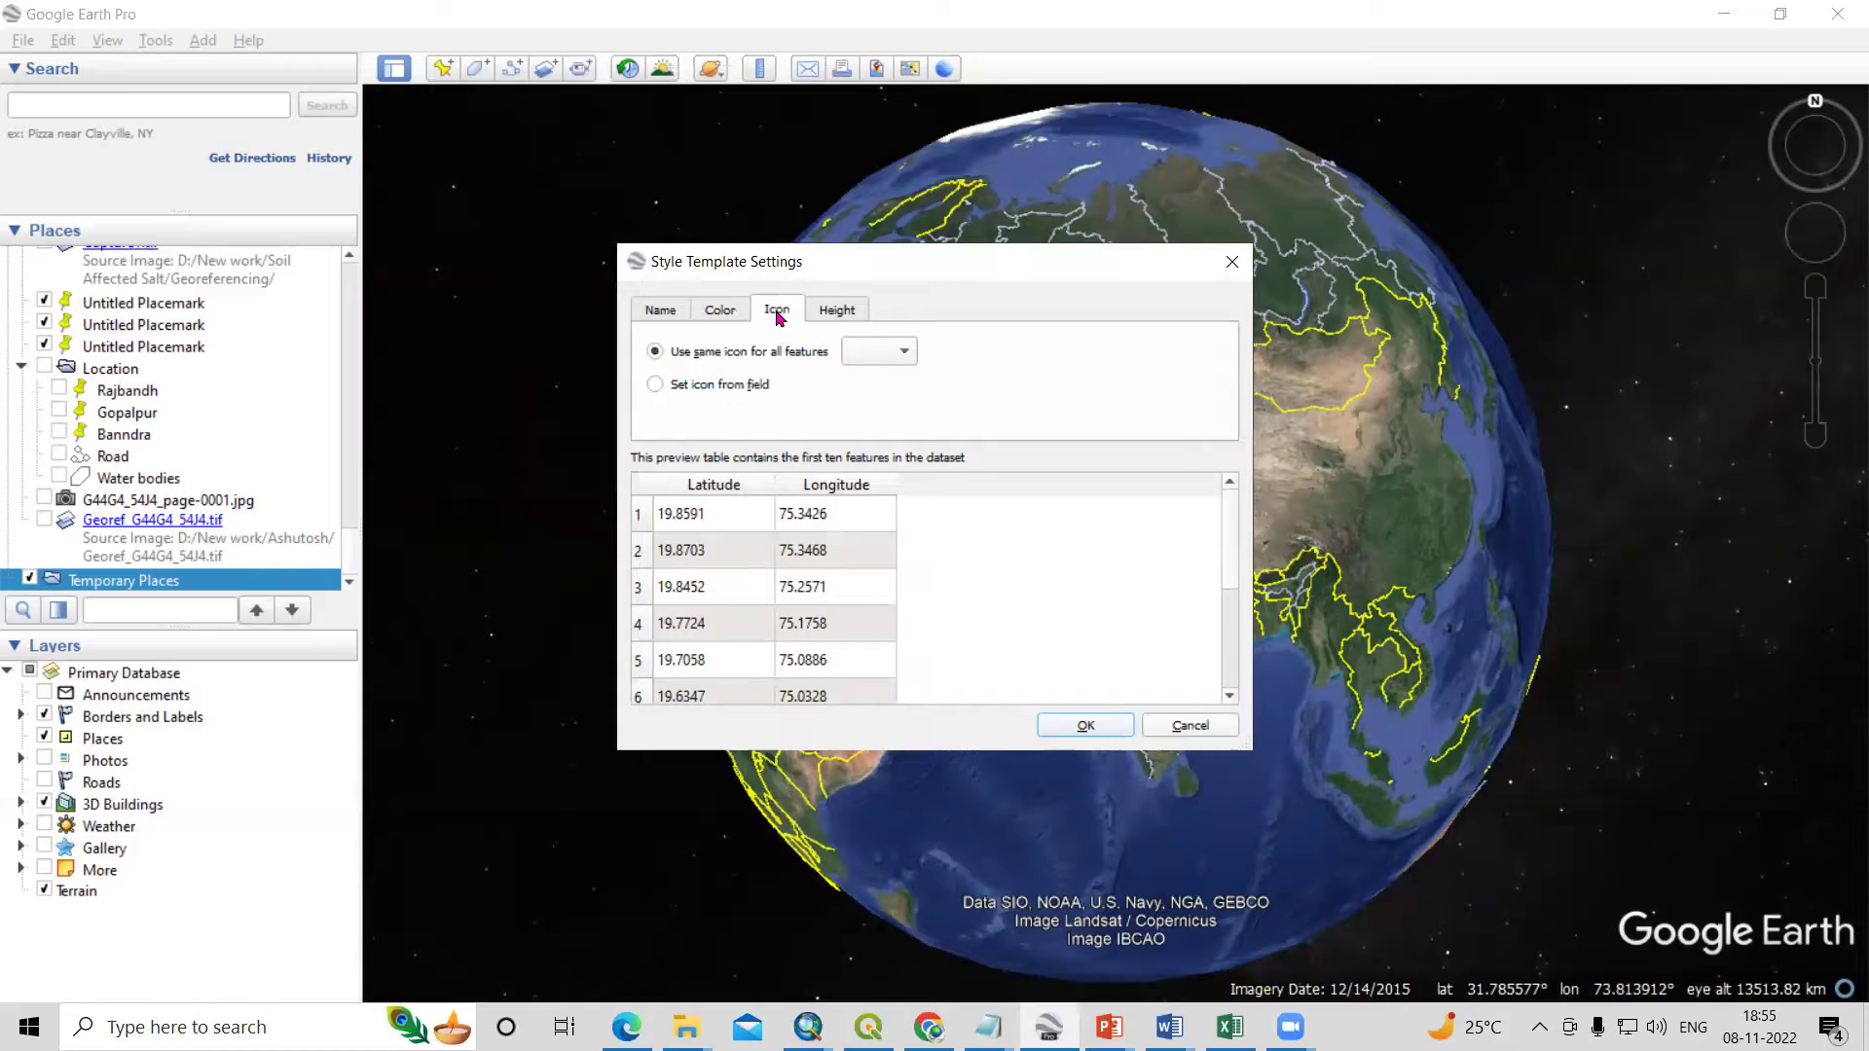
left_click(879, 351)
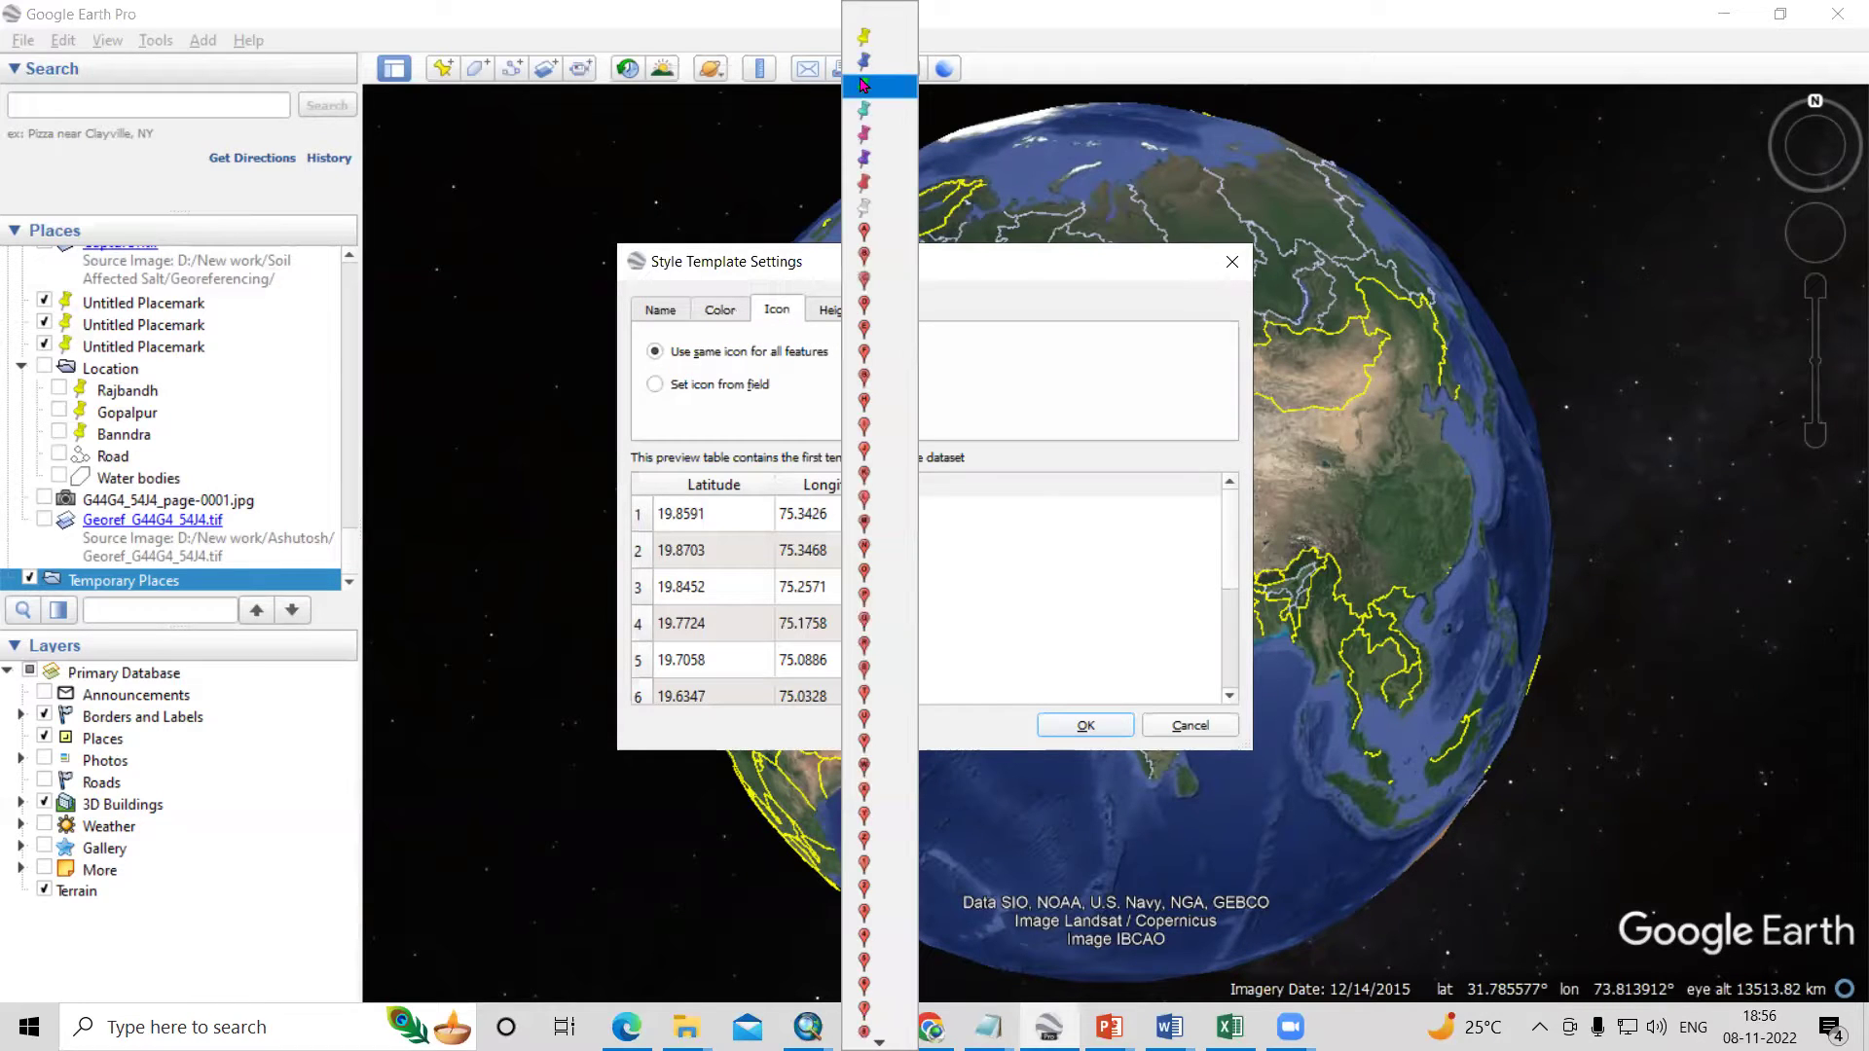
left_click(863, 62)
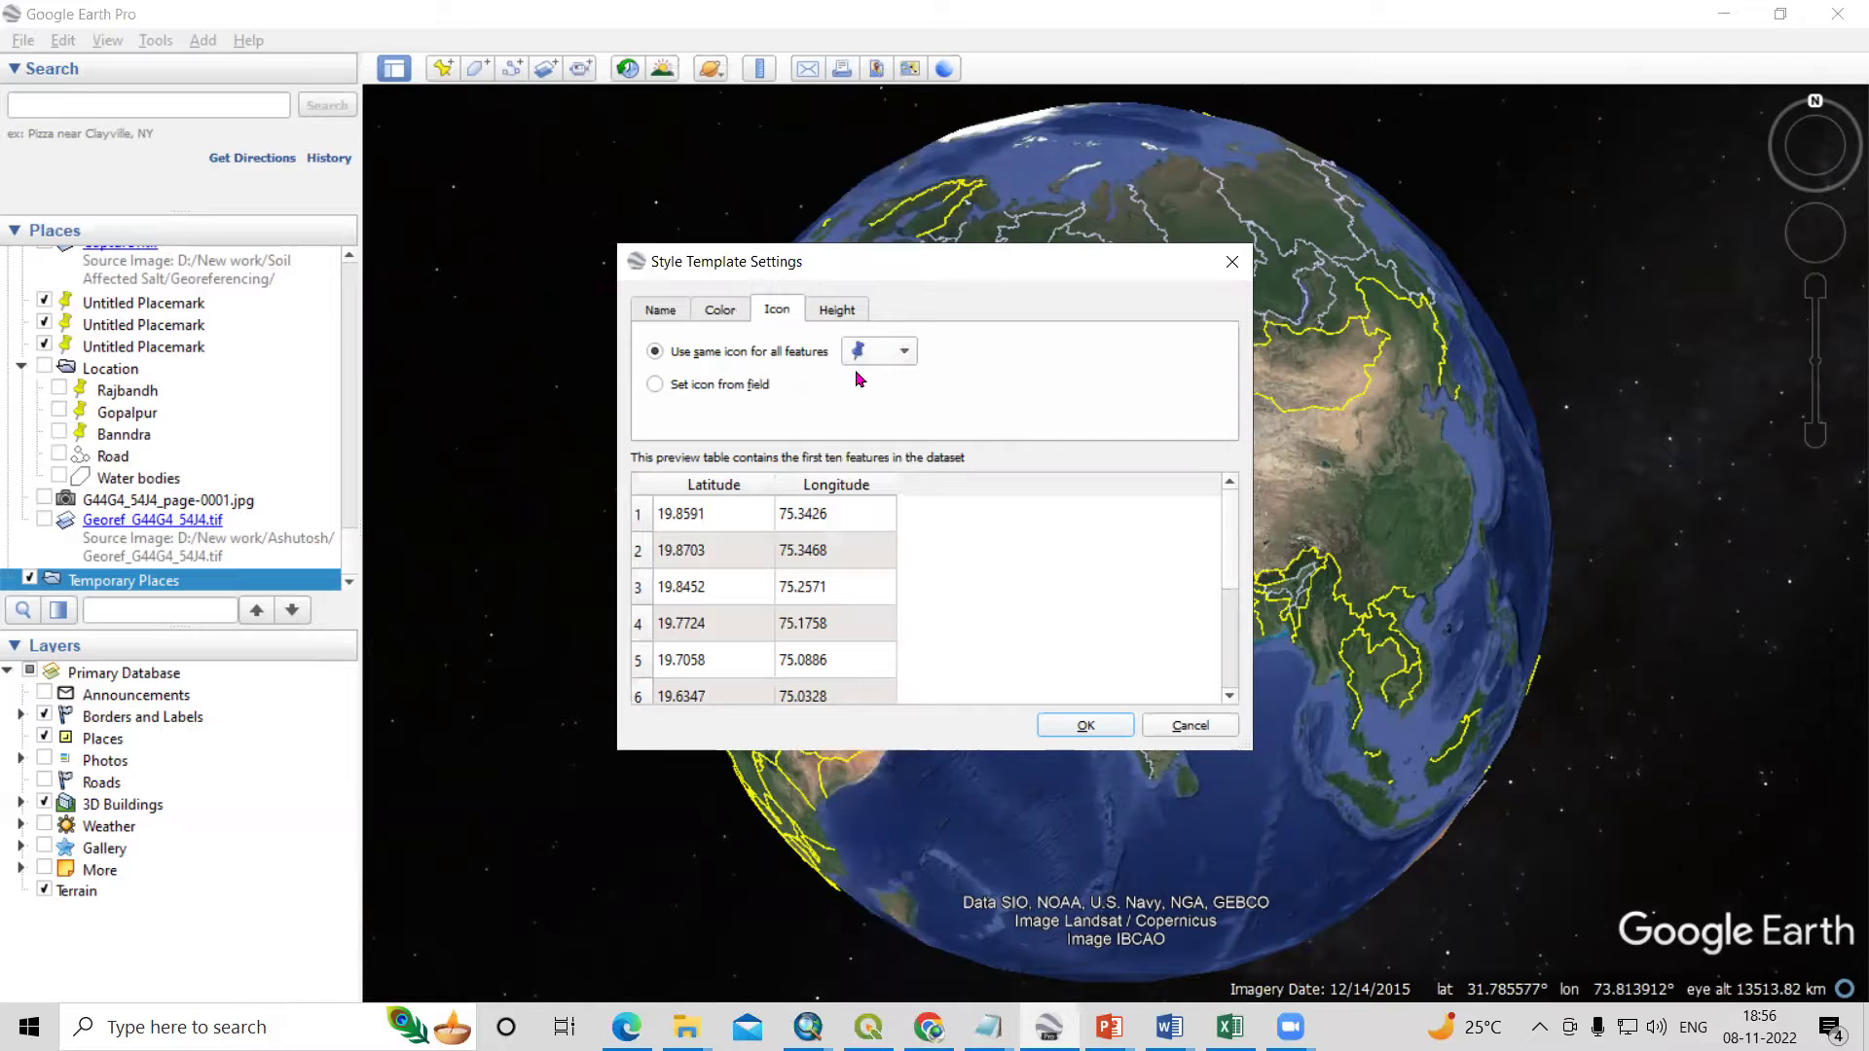
left_click(1085, 726)
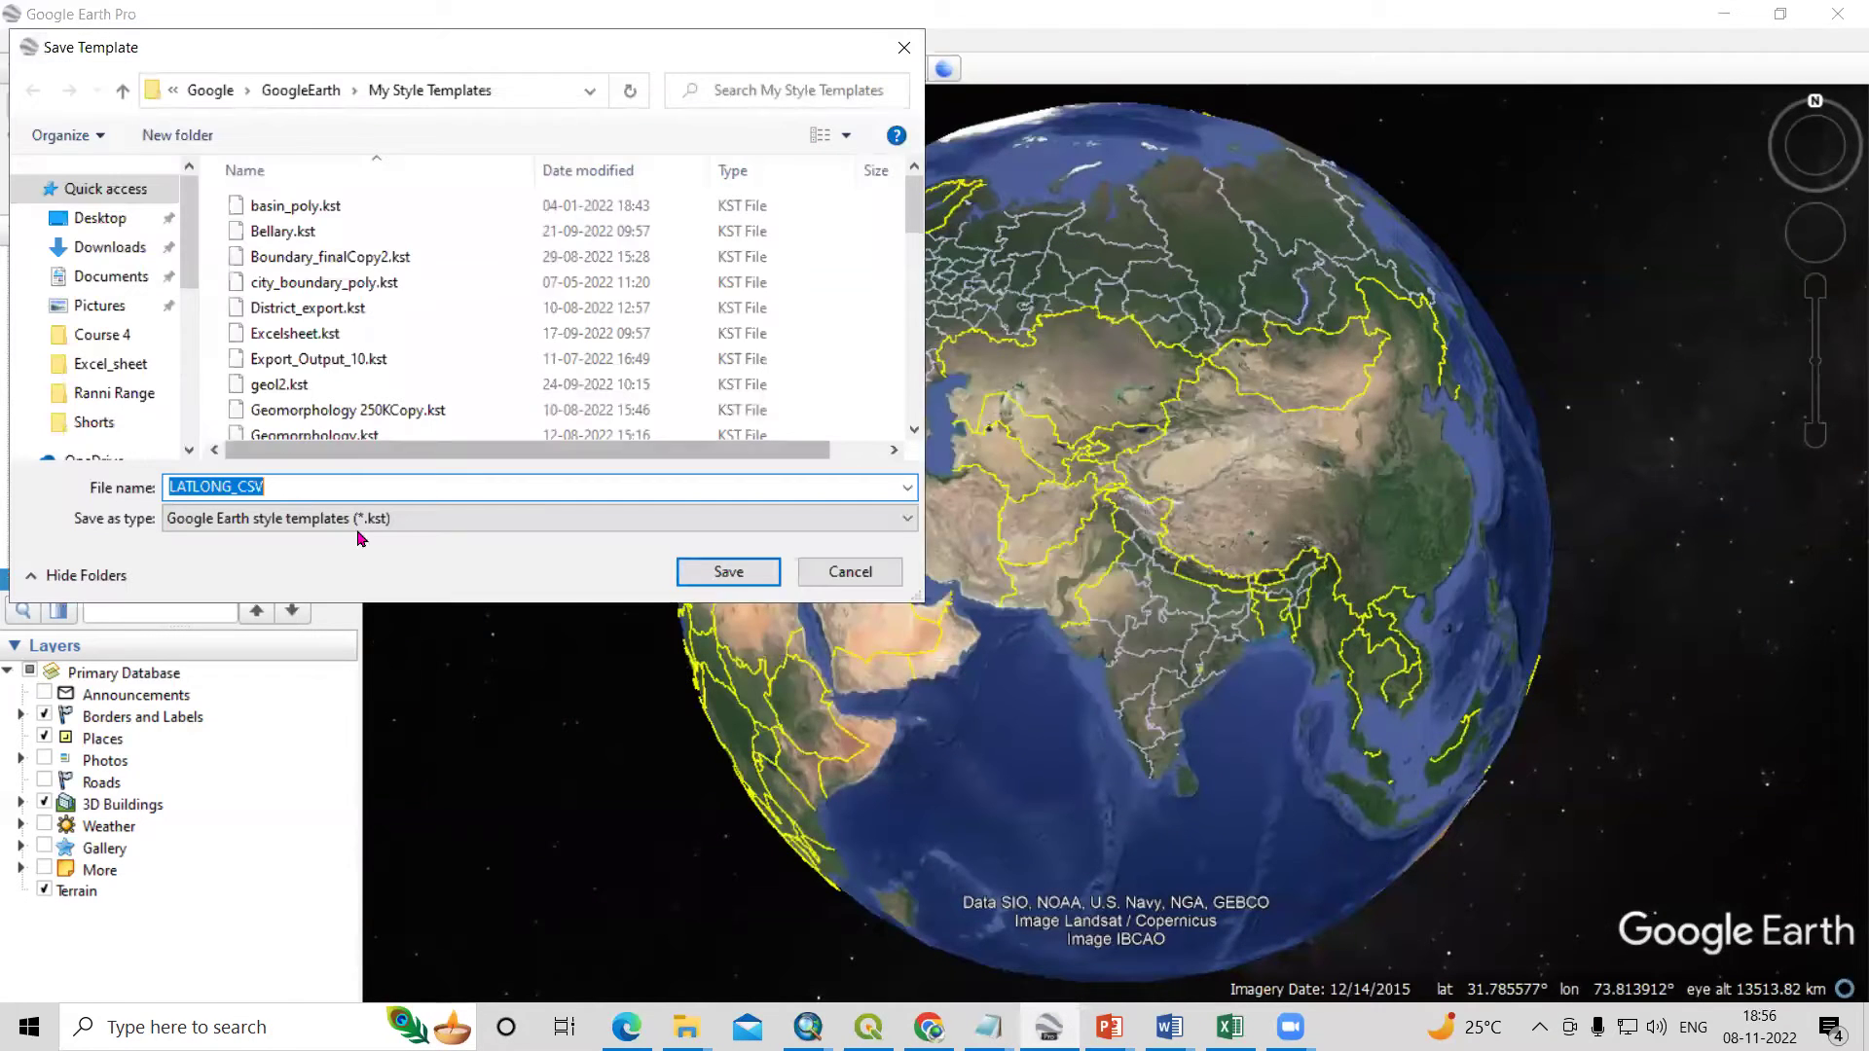
left_click(728, 571)
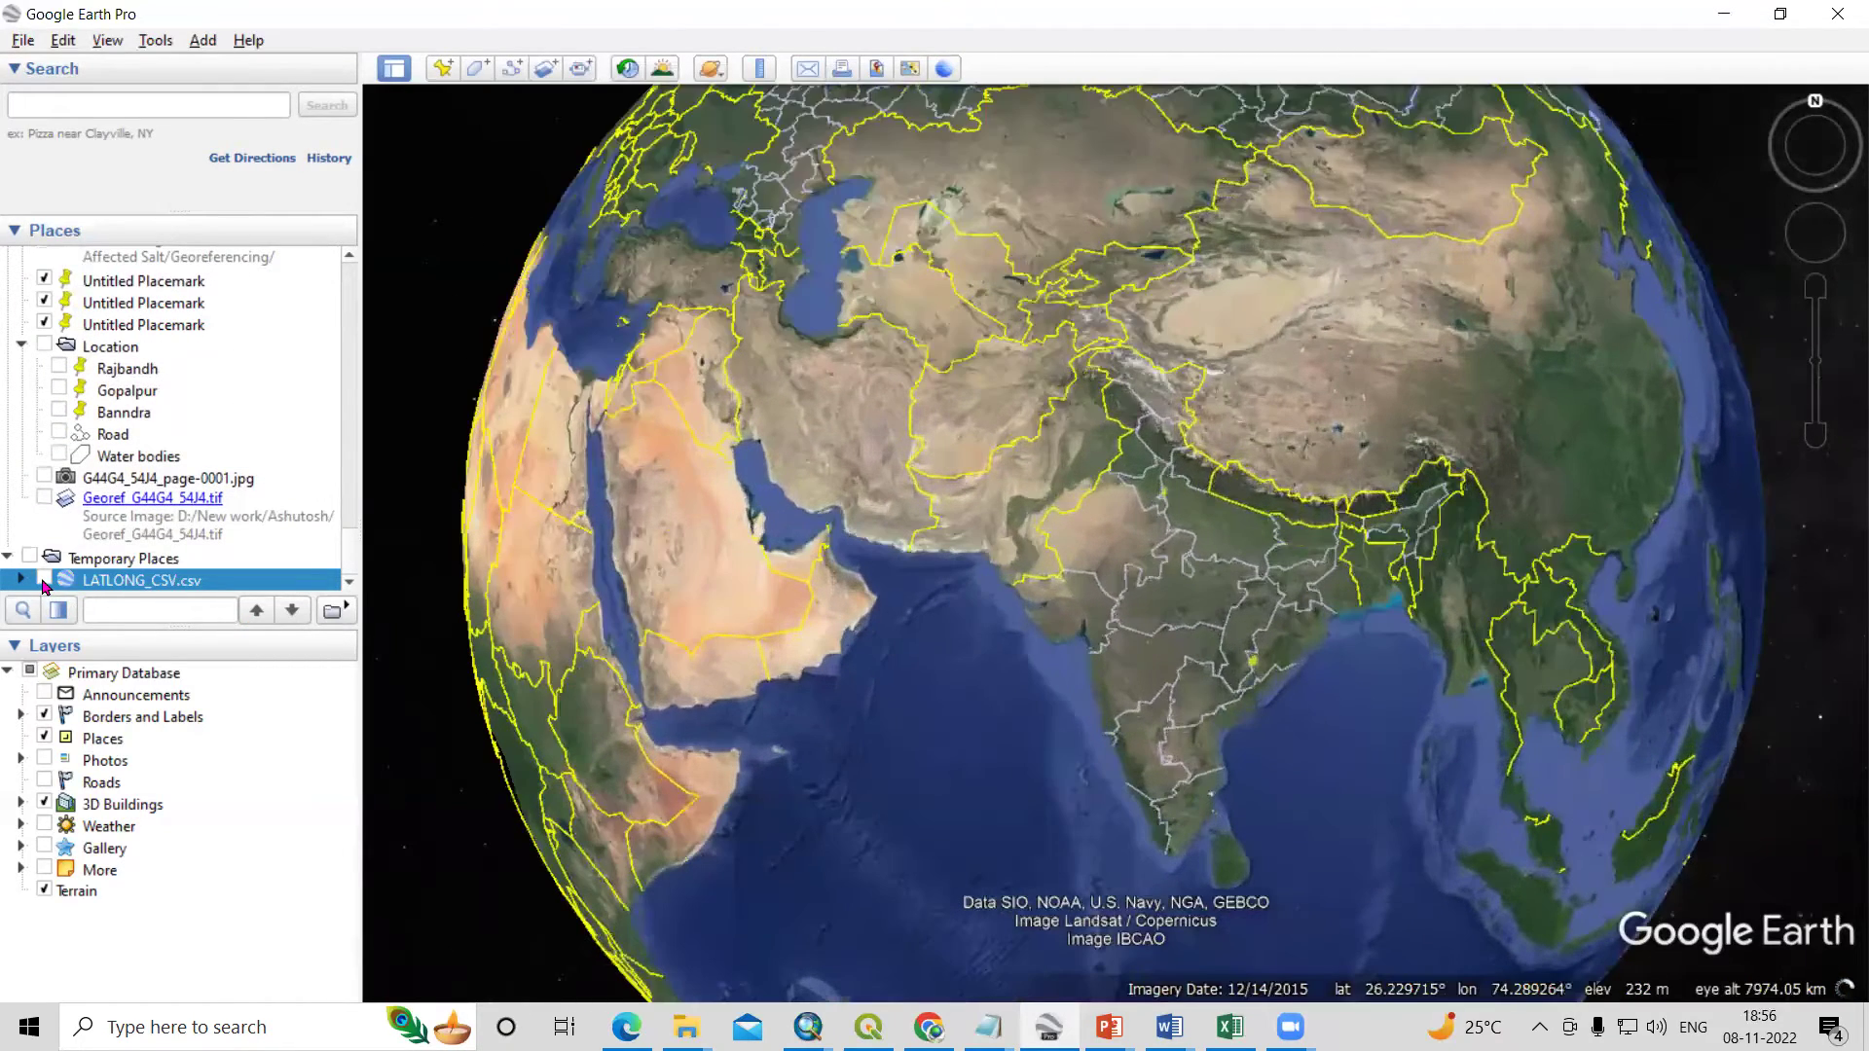
Show LATLONG_CSV.csv under Temporary Places and zoom in on the placemarks around Aurangabad.
left_click(43, 580)
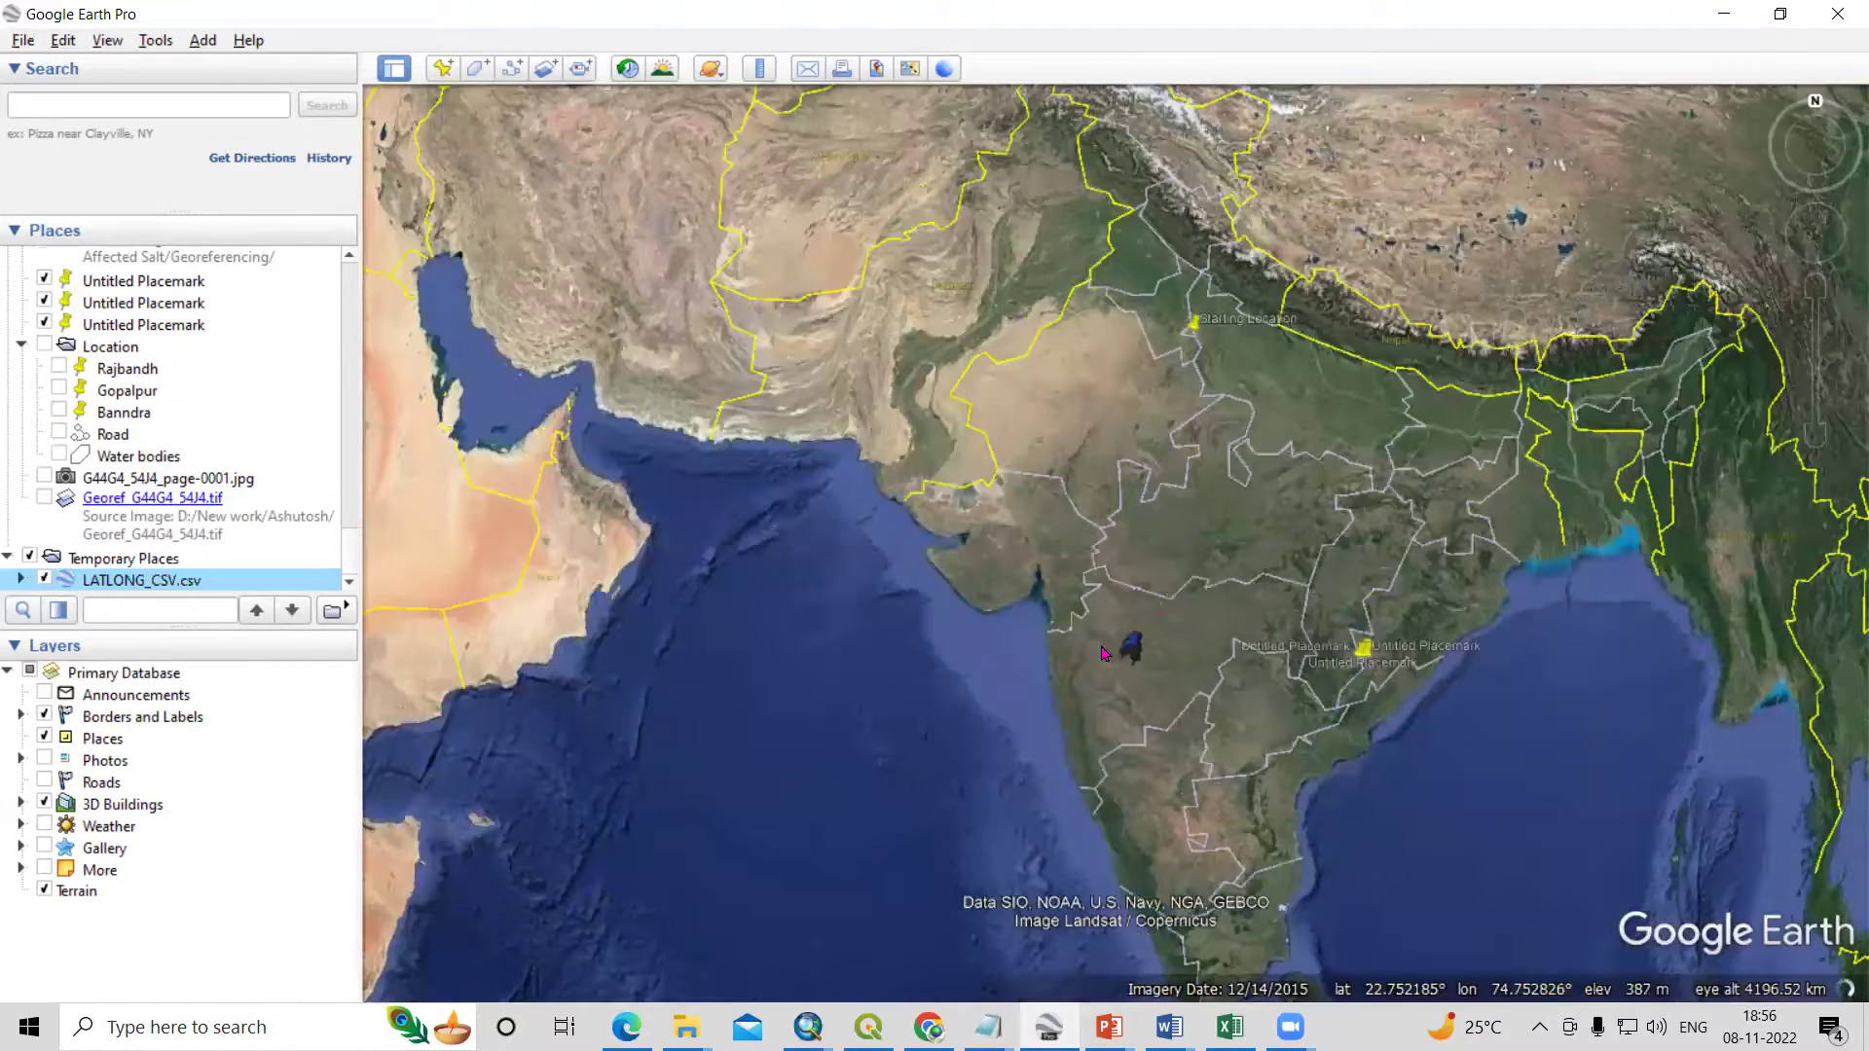
scroll(1109, 623, "up", 5)
scroll(1173, 598, "up", 3)
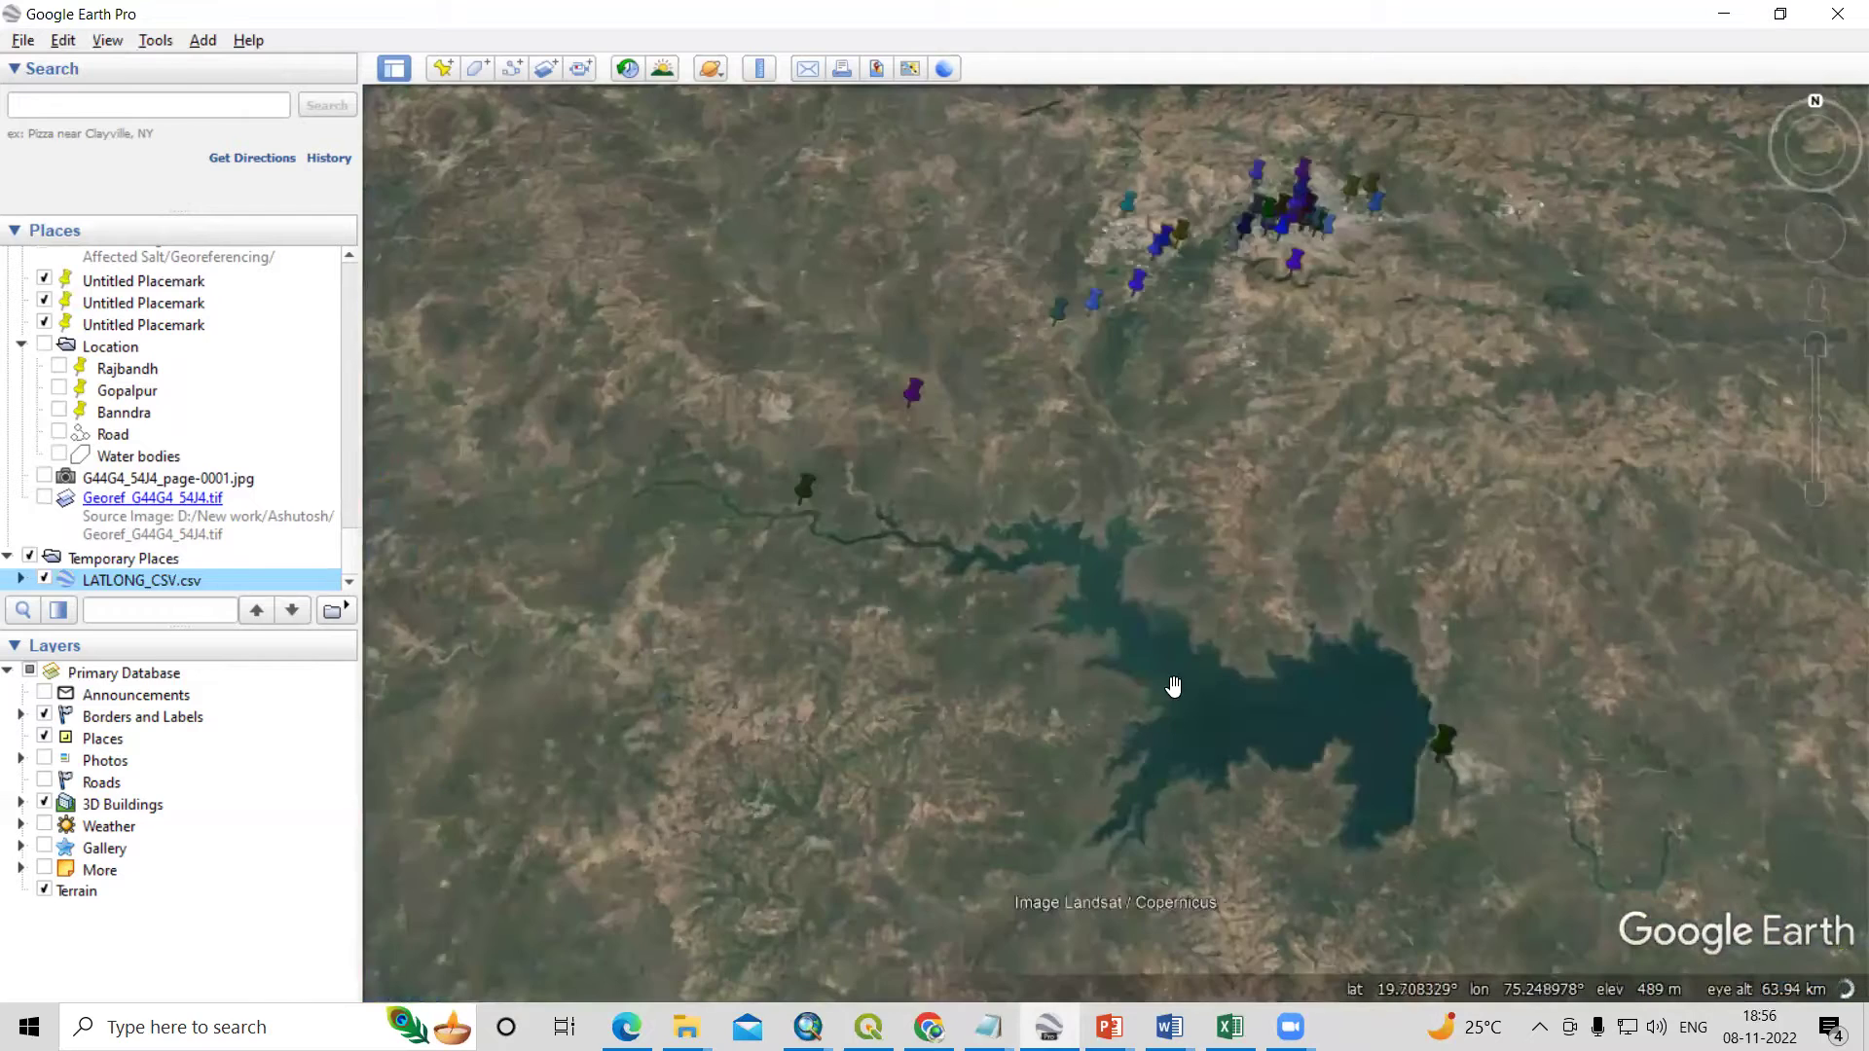
scroll(1217, 434, "up", 3)
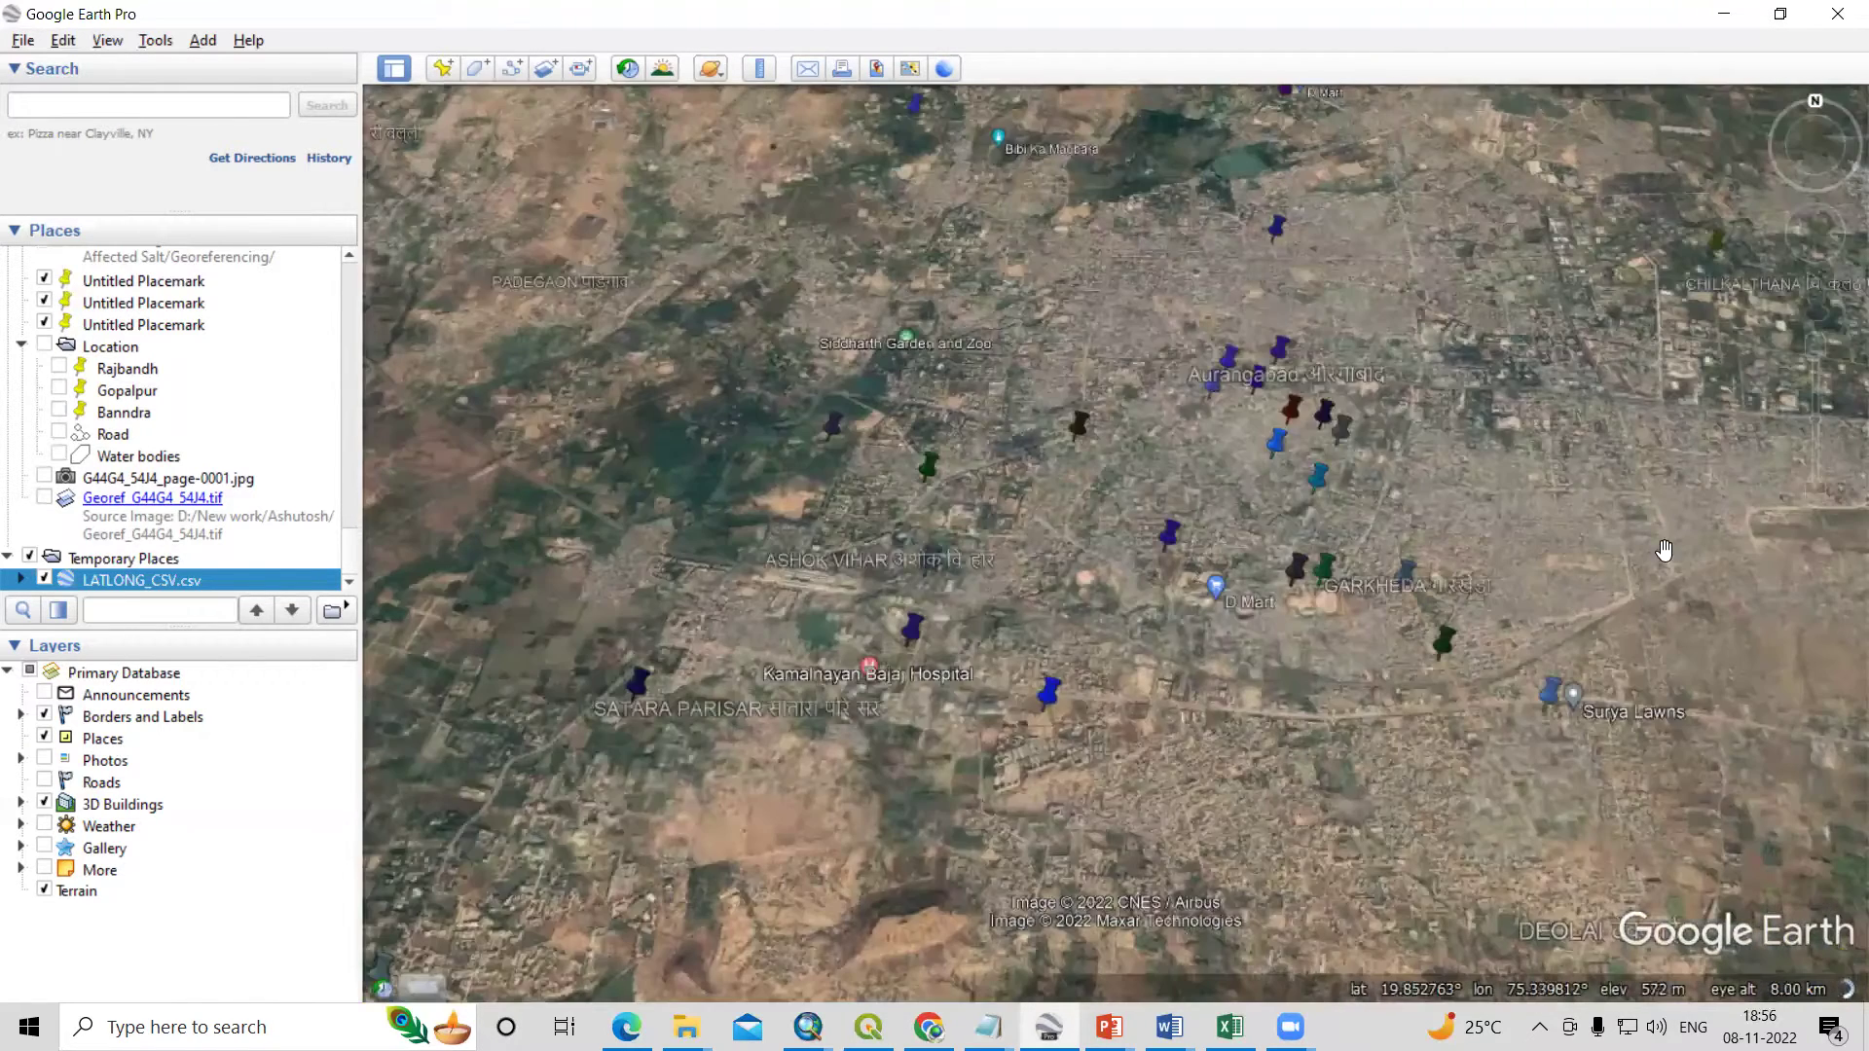
scroll(1463, 531, "up", 2)
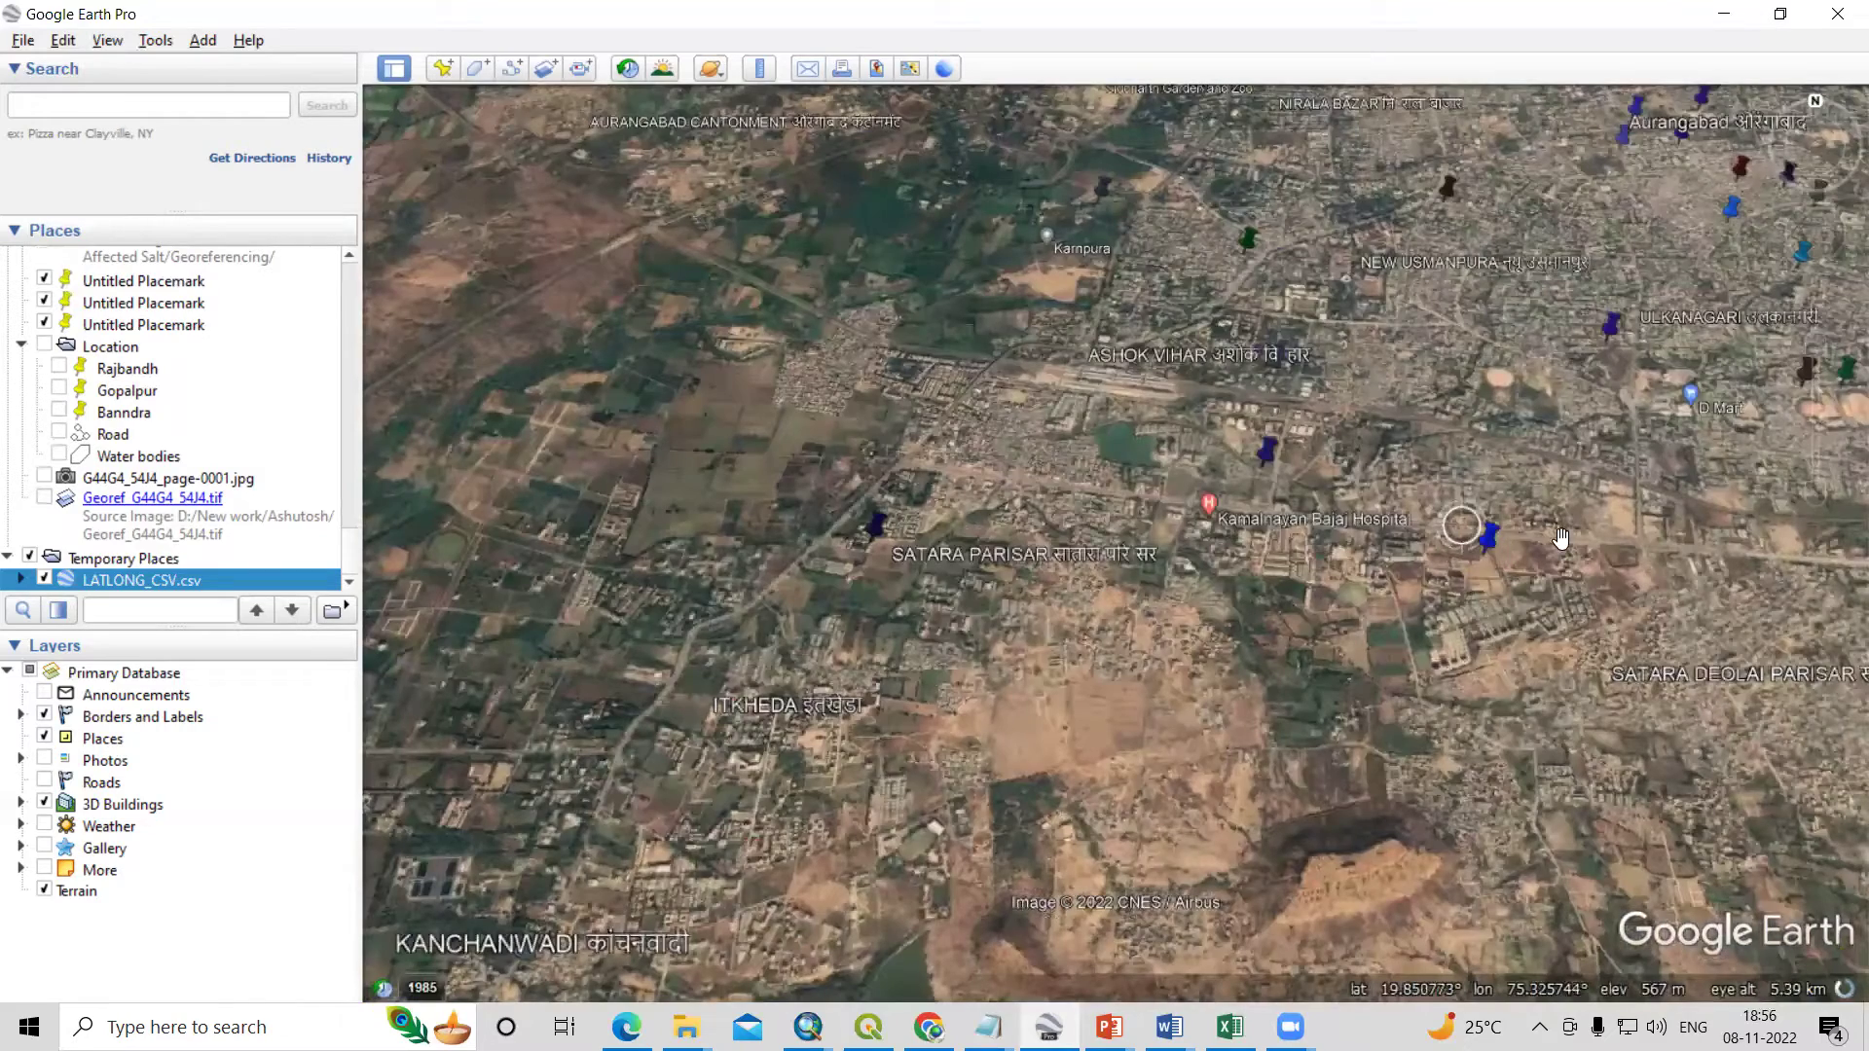
scroll(1507, 547, "up", 2)
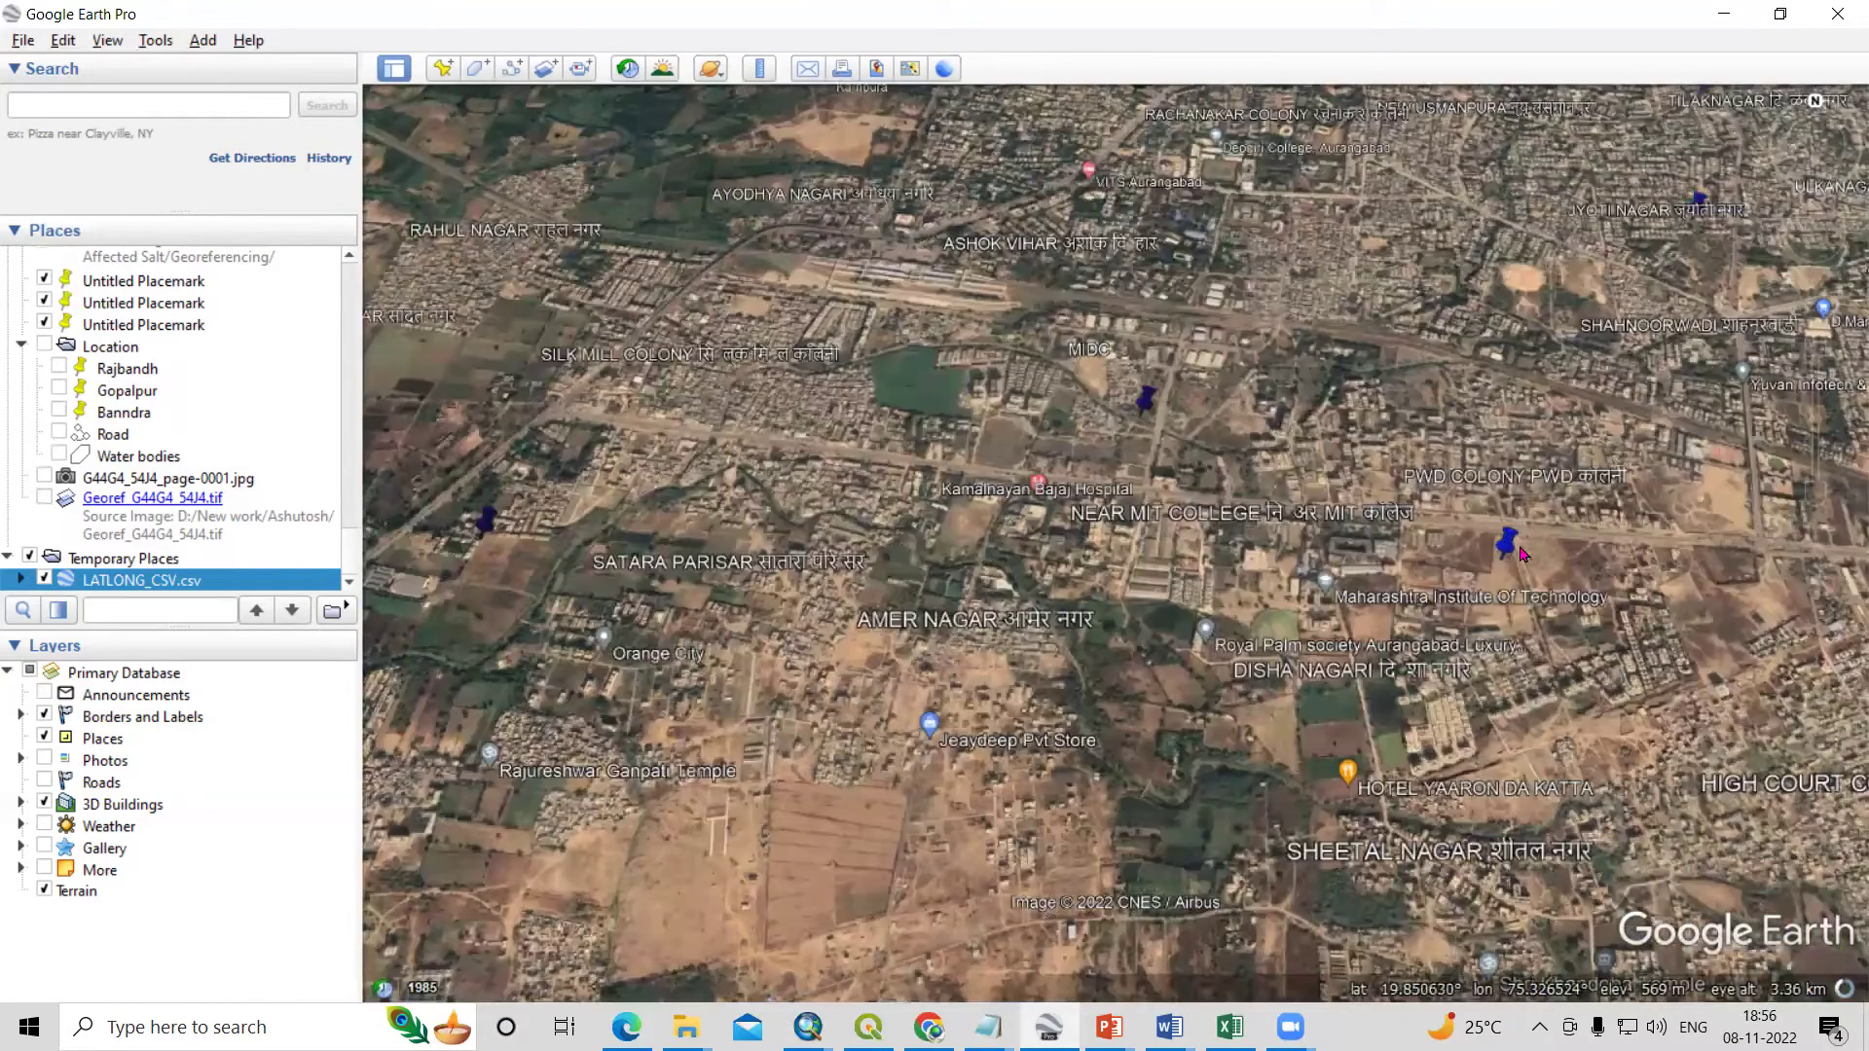
scroll(1504, 550, "up", 2)
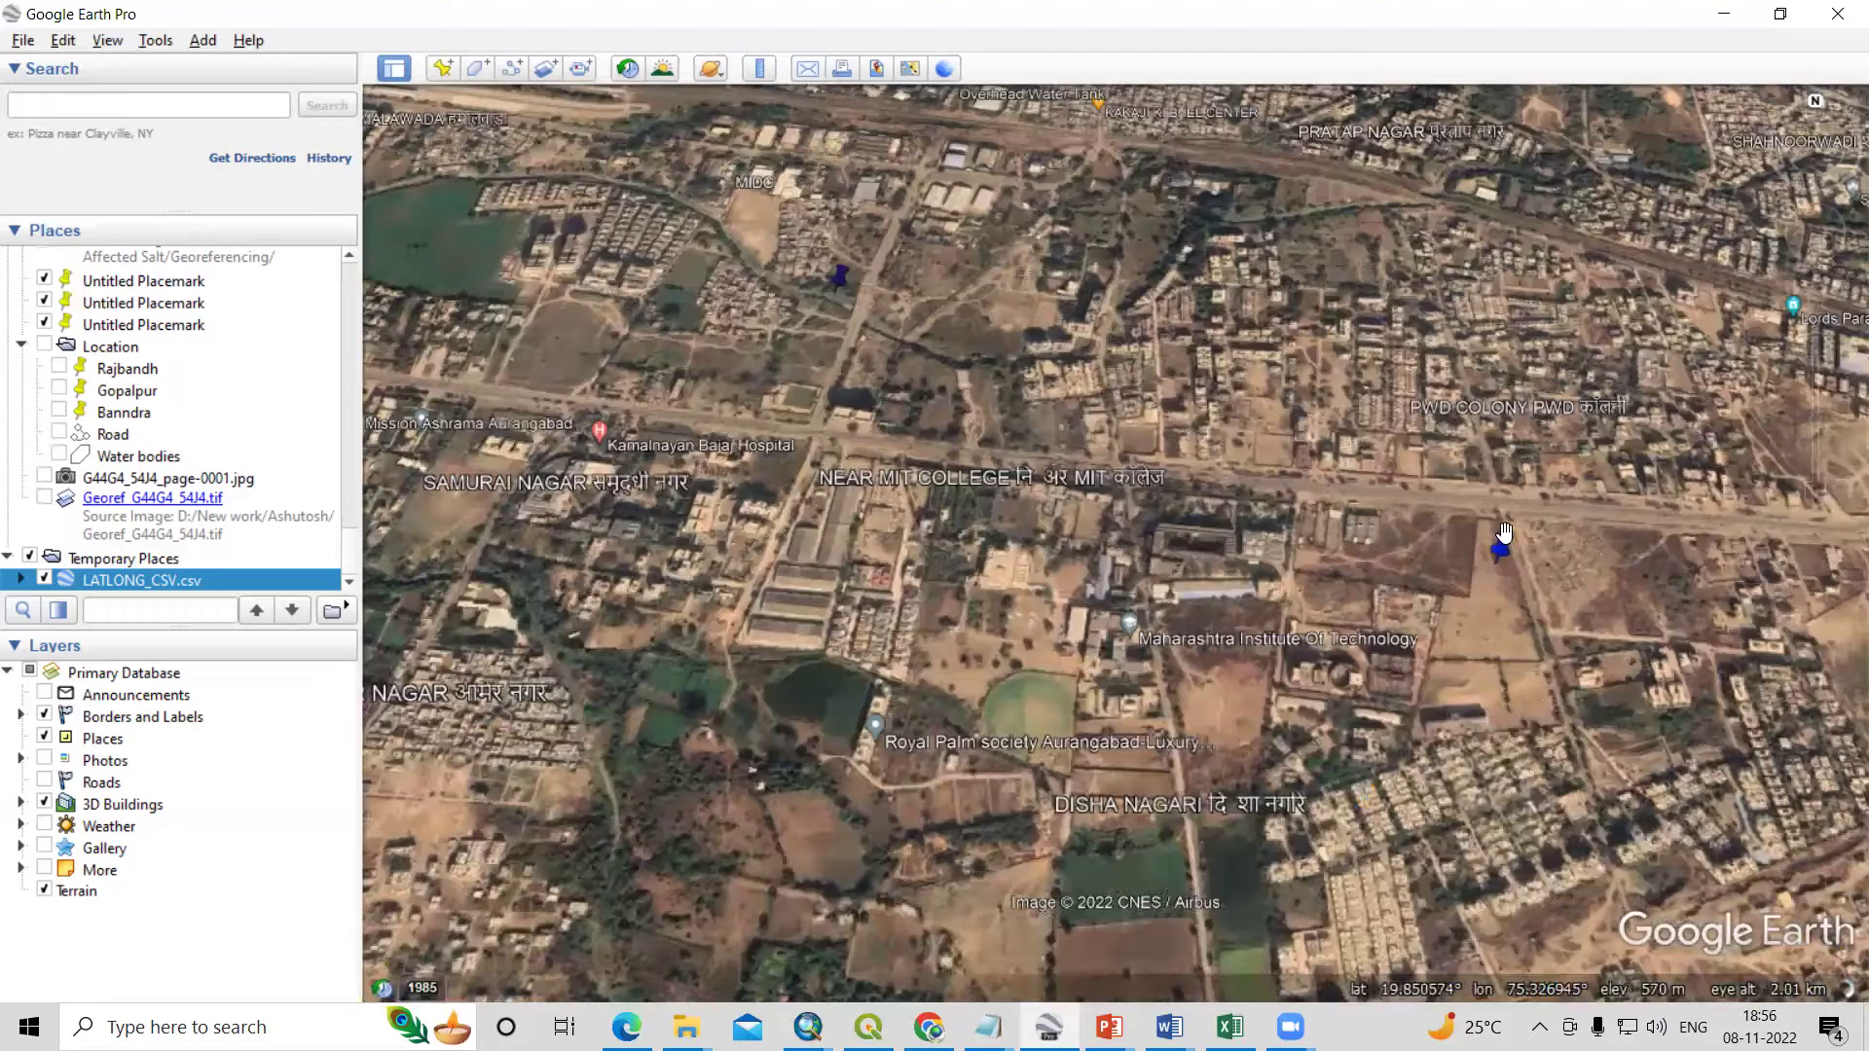
scroll(1008, 591, "down", 1)
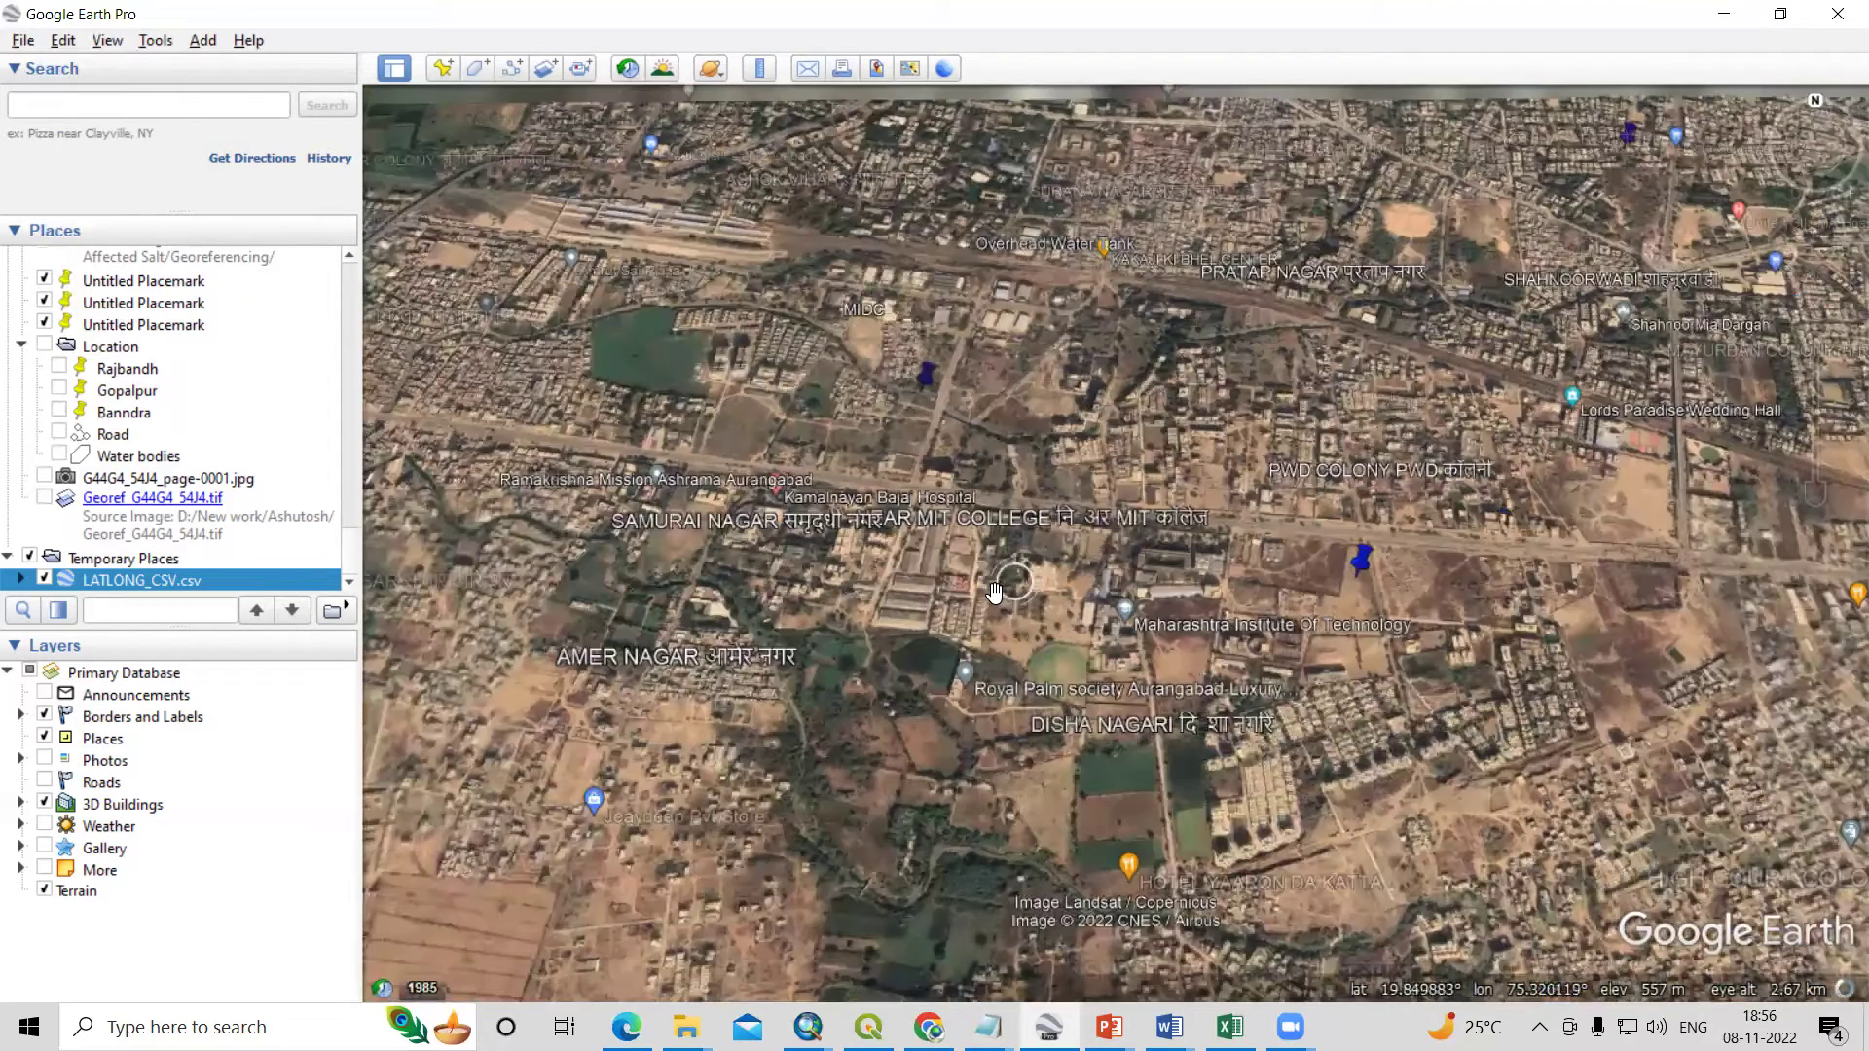
scroll(1207, 482, "down", 3)
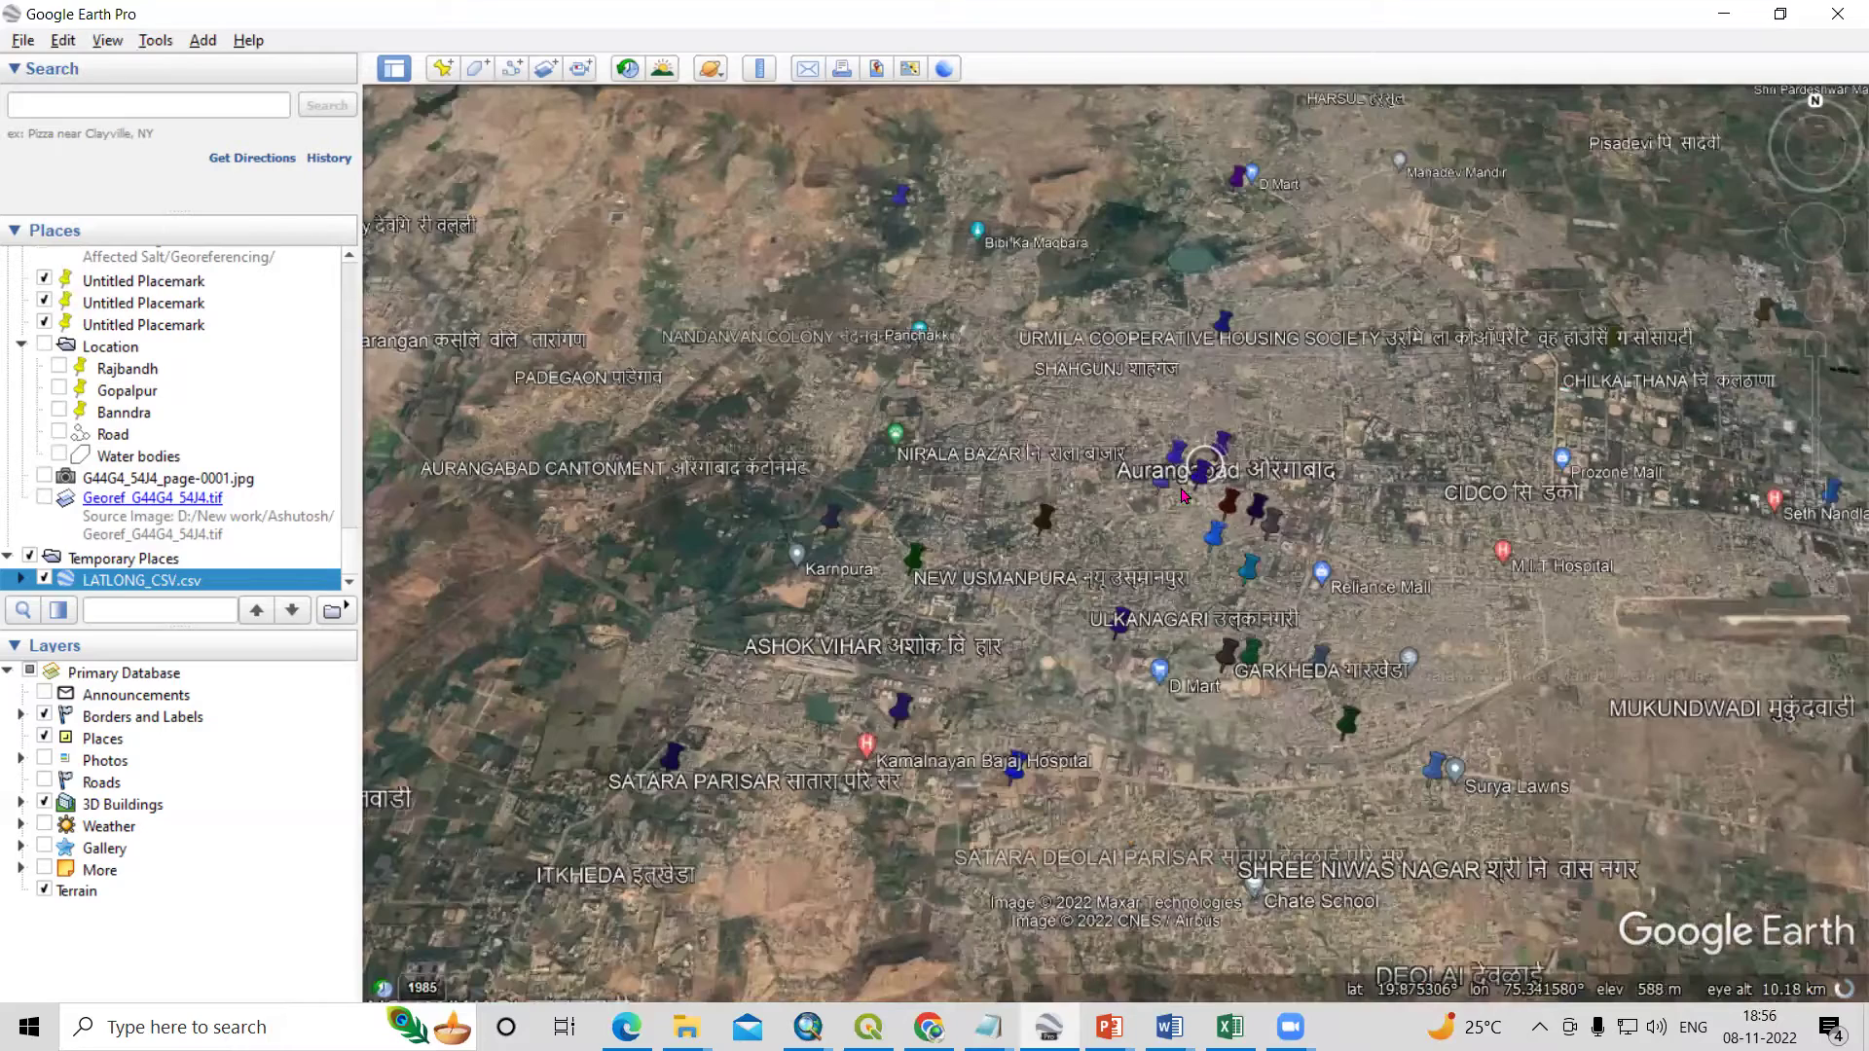
scroll(1181, 497, "up", 3)
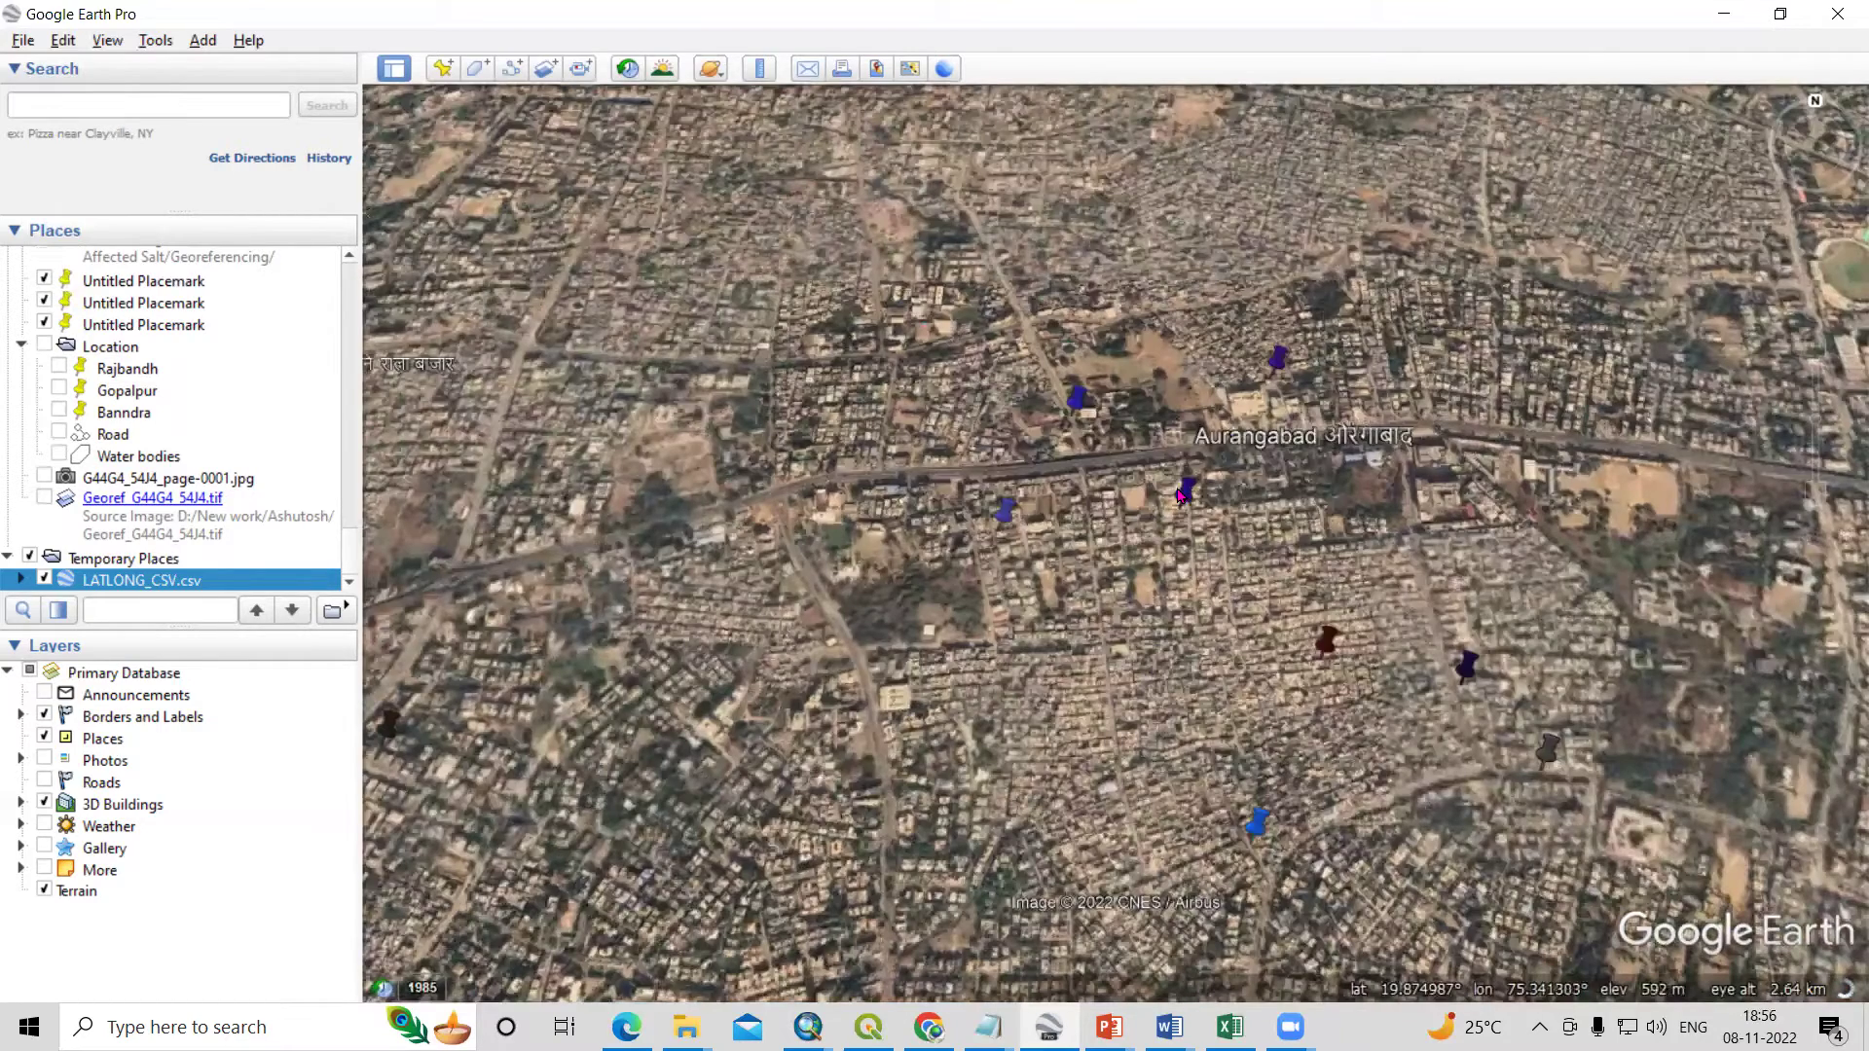
Check one placemark's latitude and longitude in its balloon, then switch to Chrome.
left_click(1181, 497)
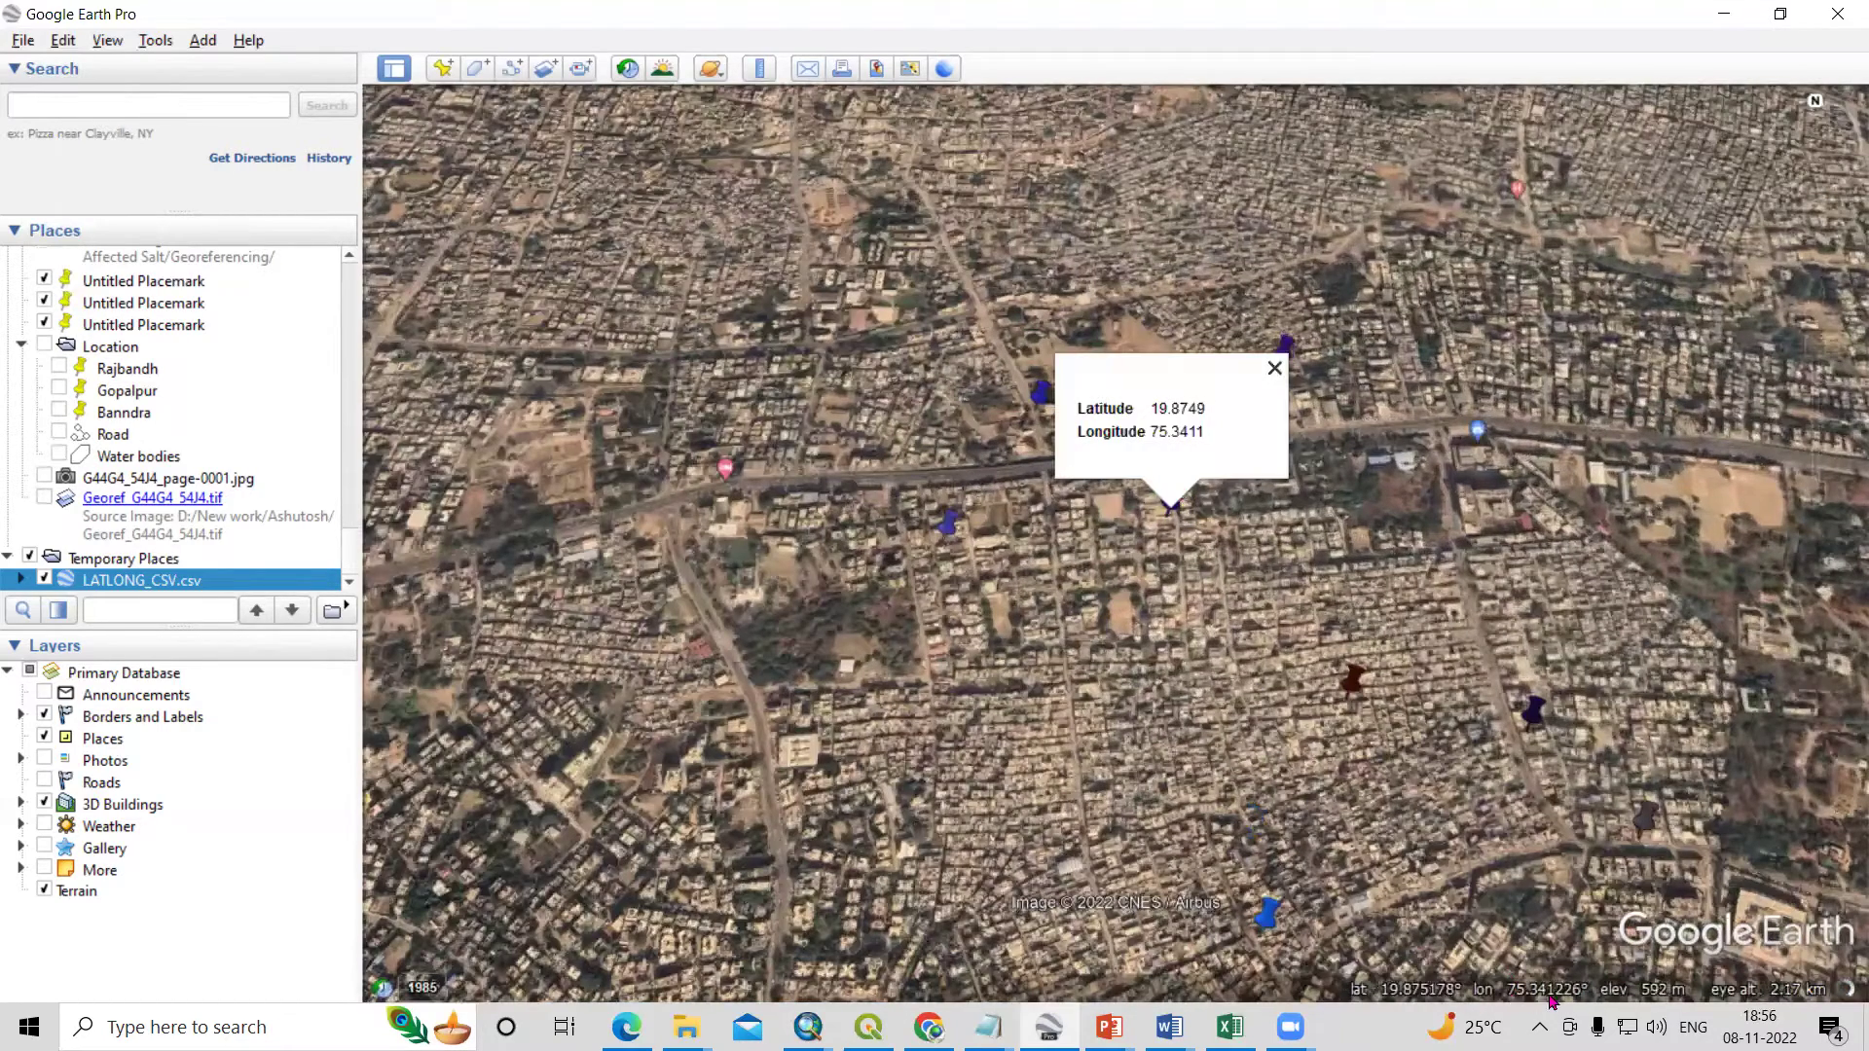
scroll(1117, 534, "up", 2)
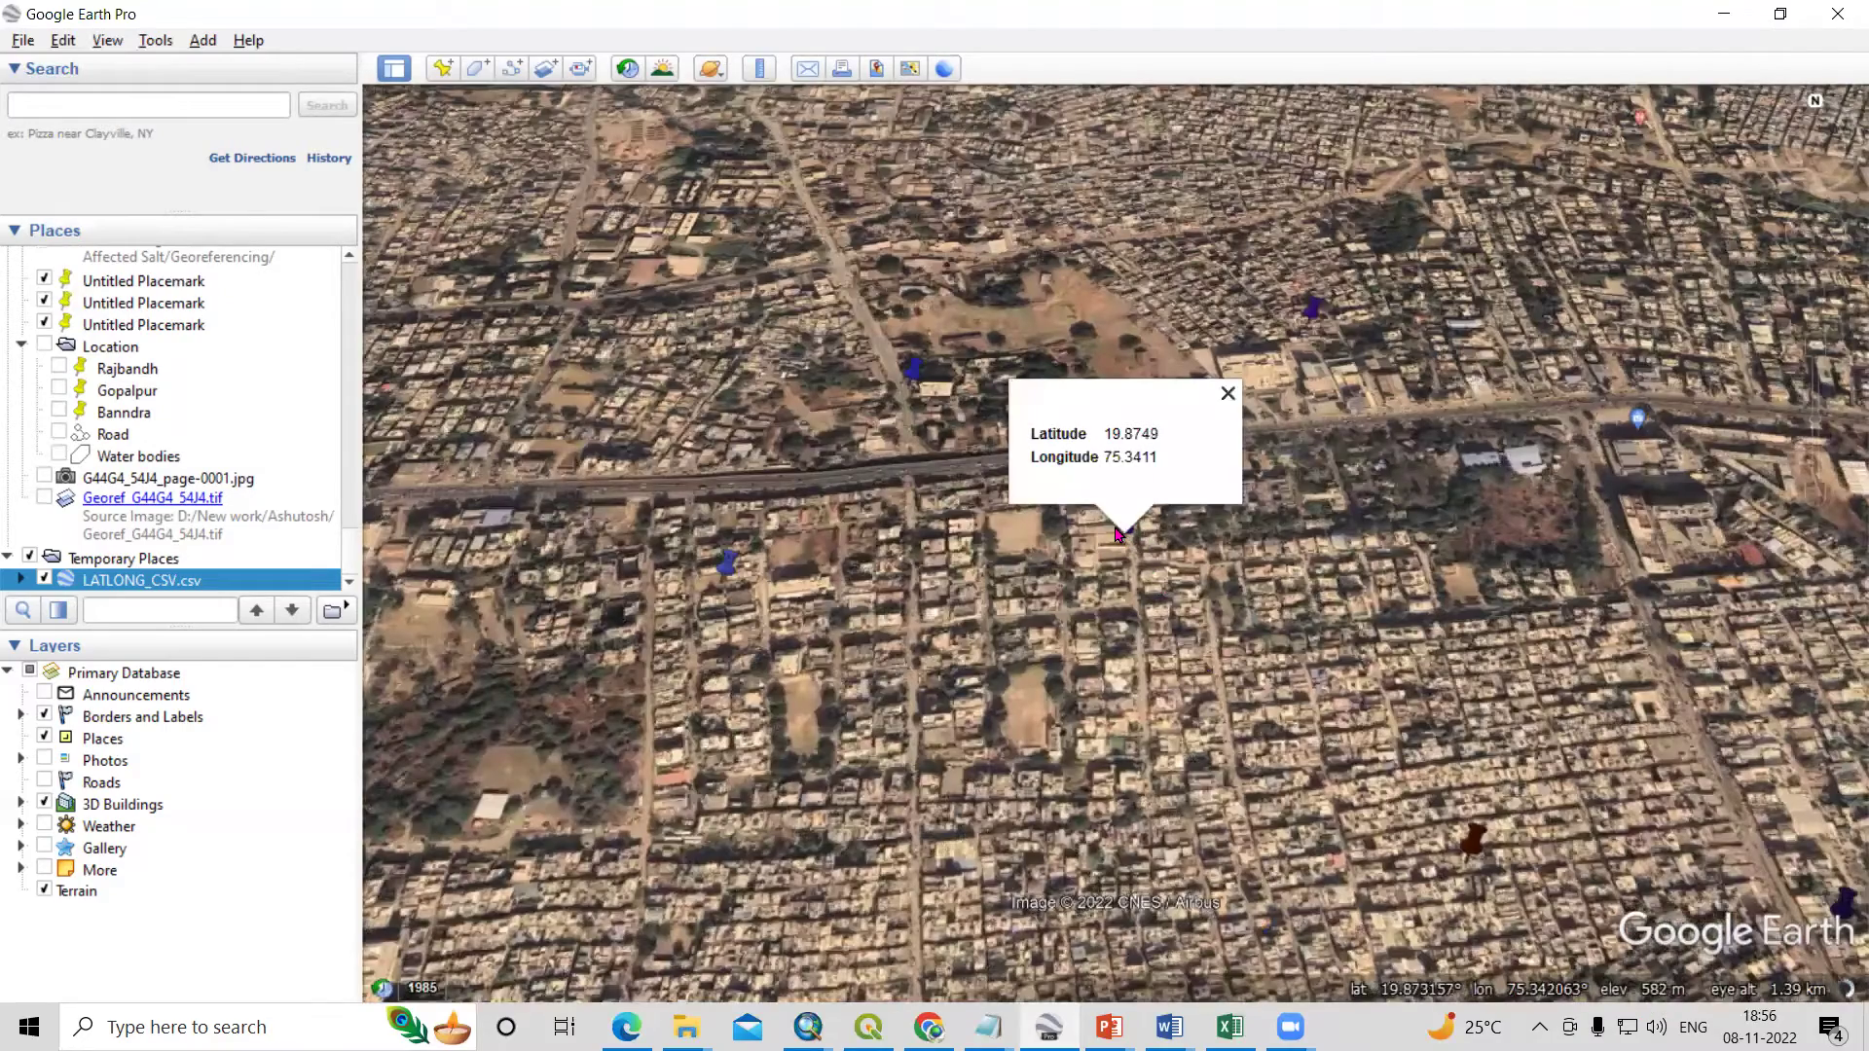
scroll(1115, 525, "down", 3)
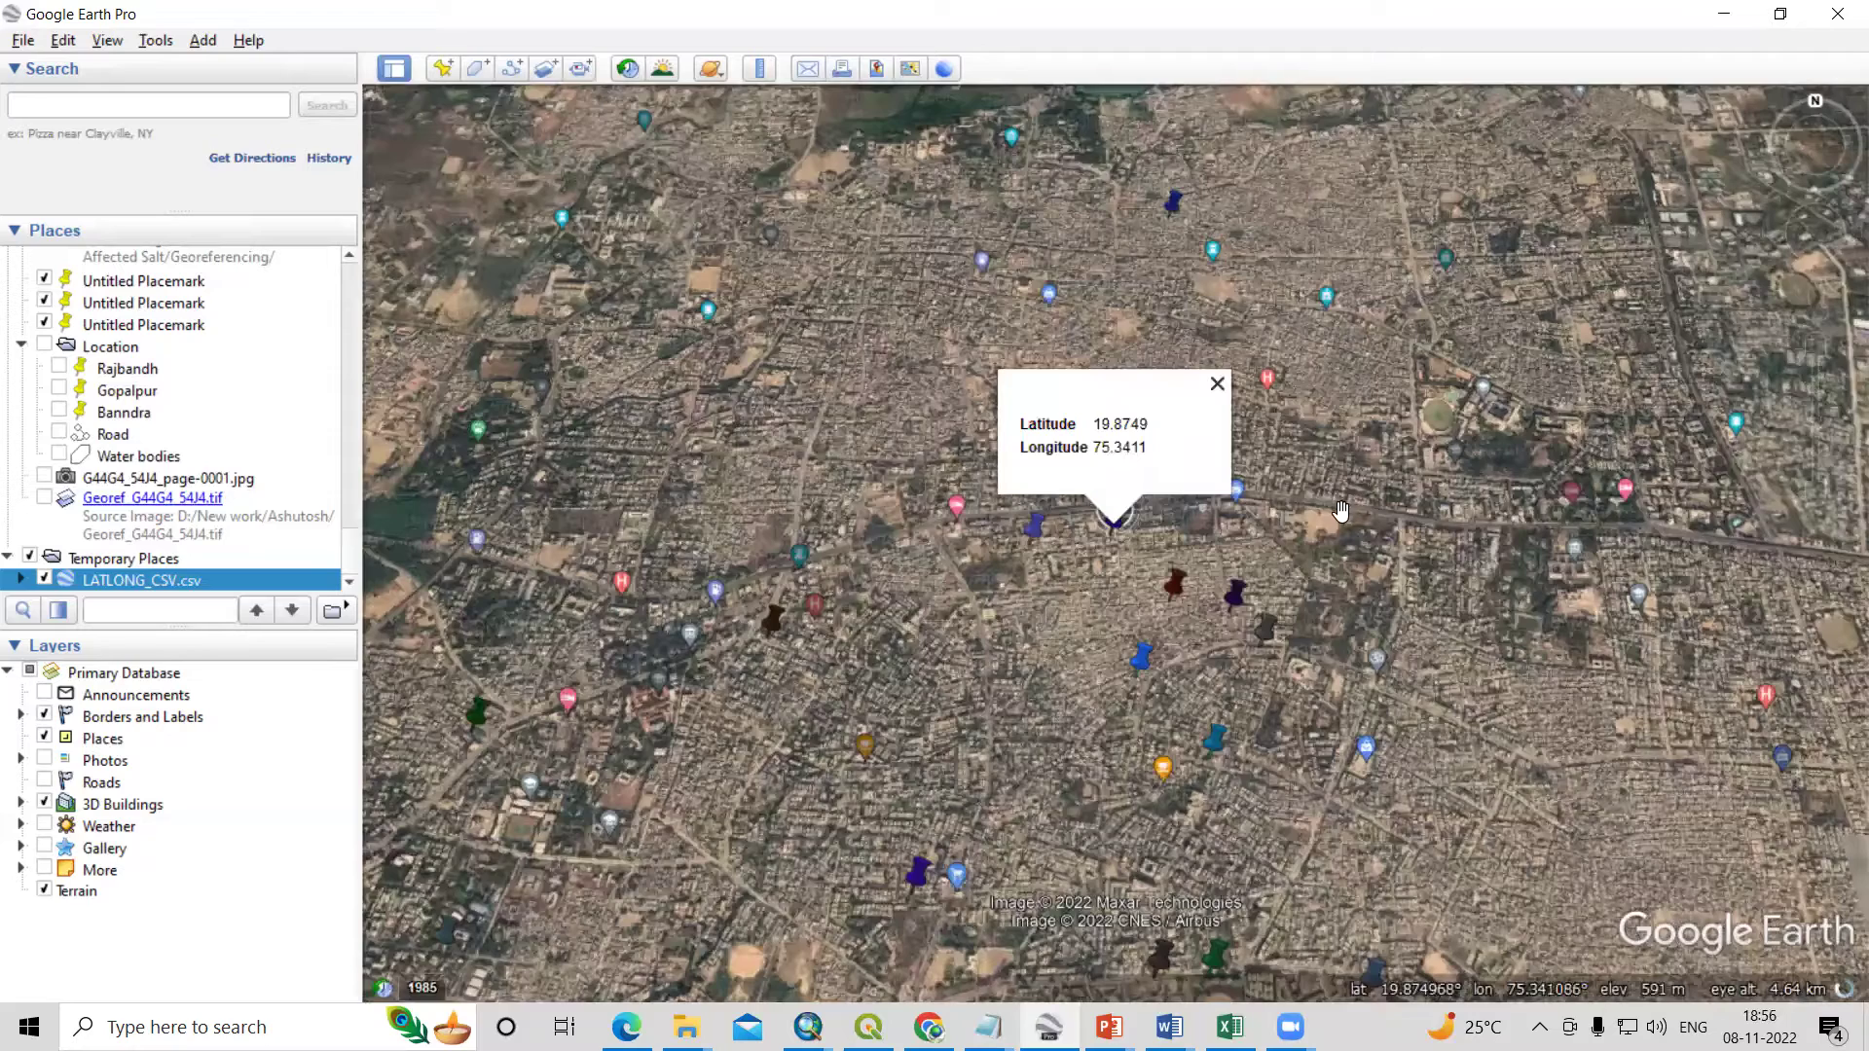
scroll(1051, 606, "down", 3)
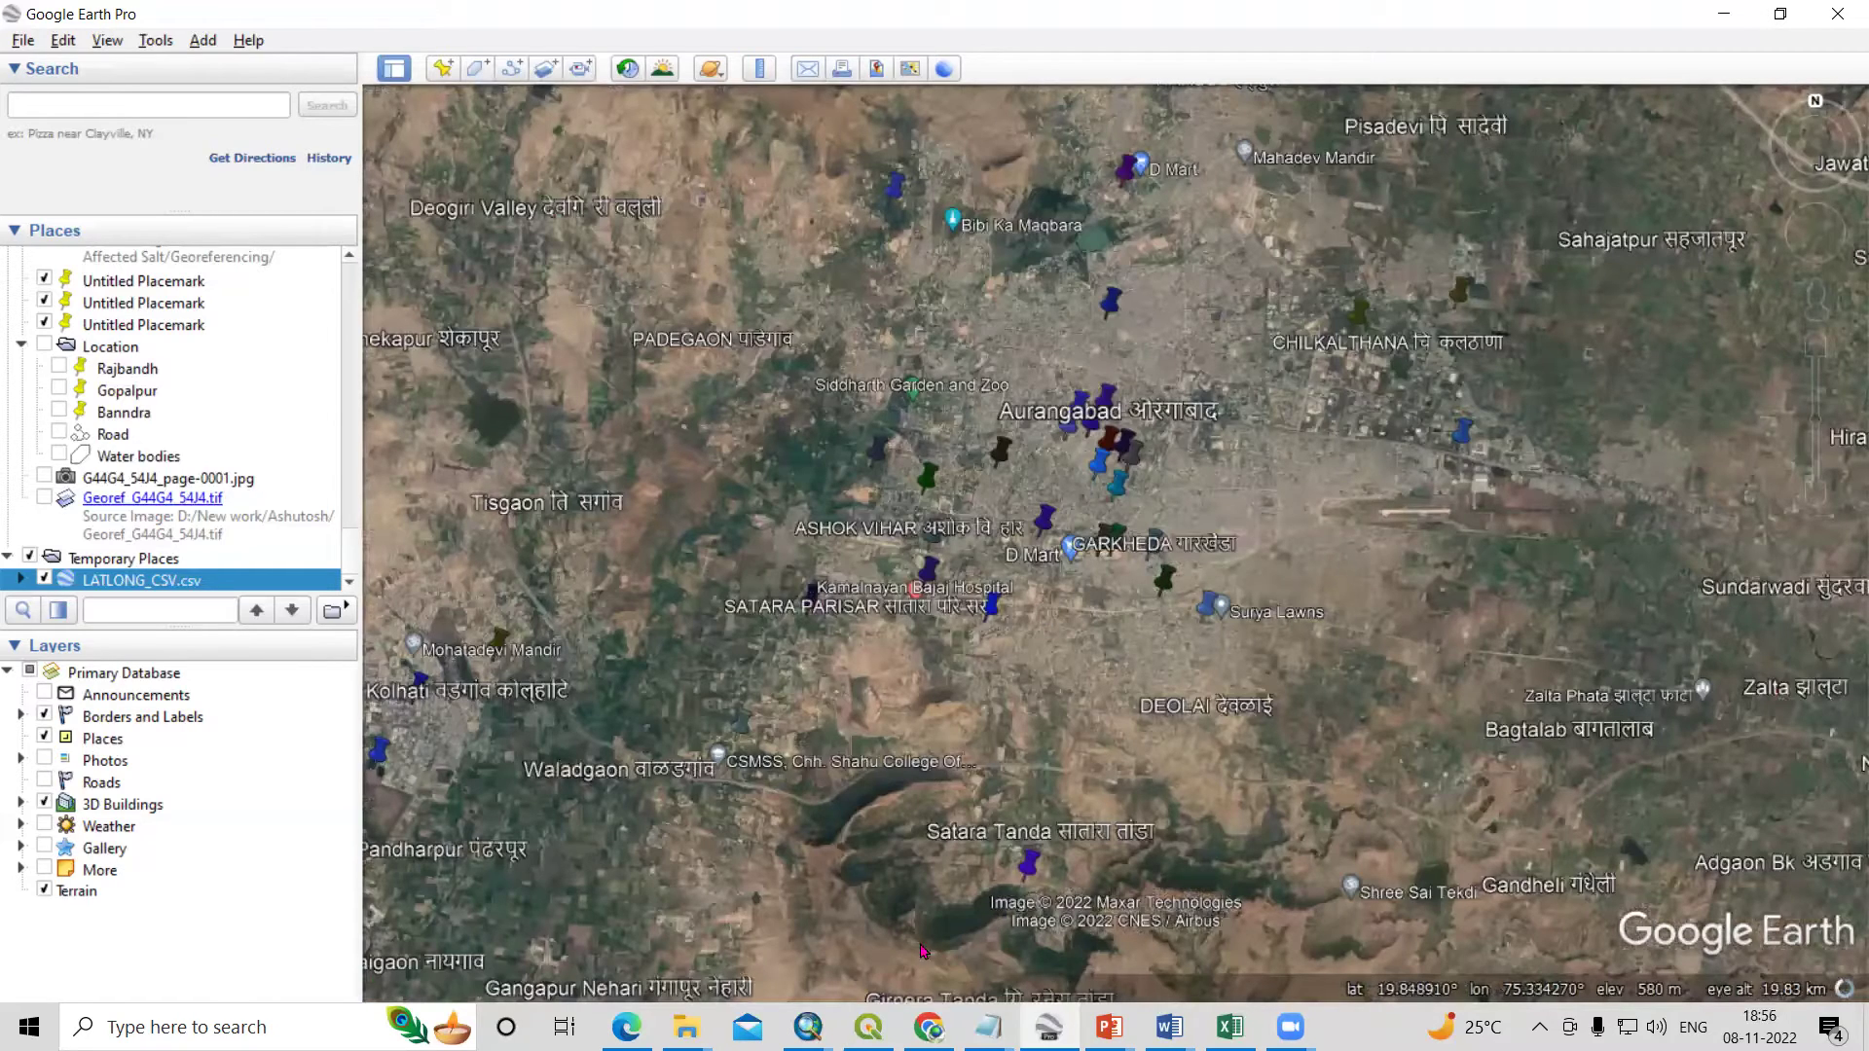
left_click(929, 1024)
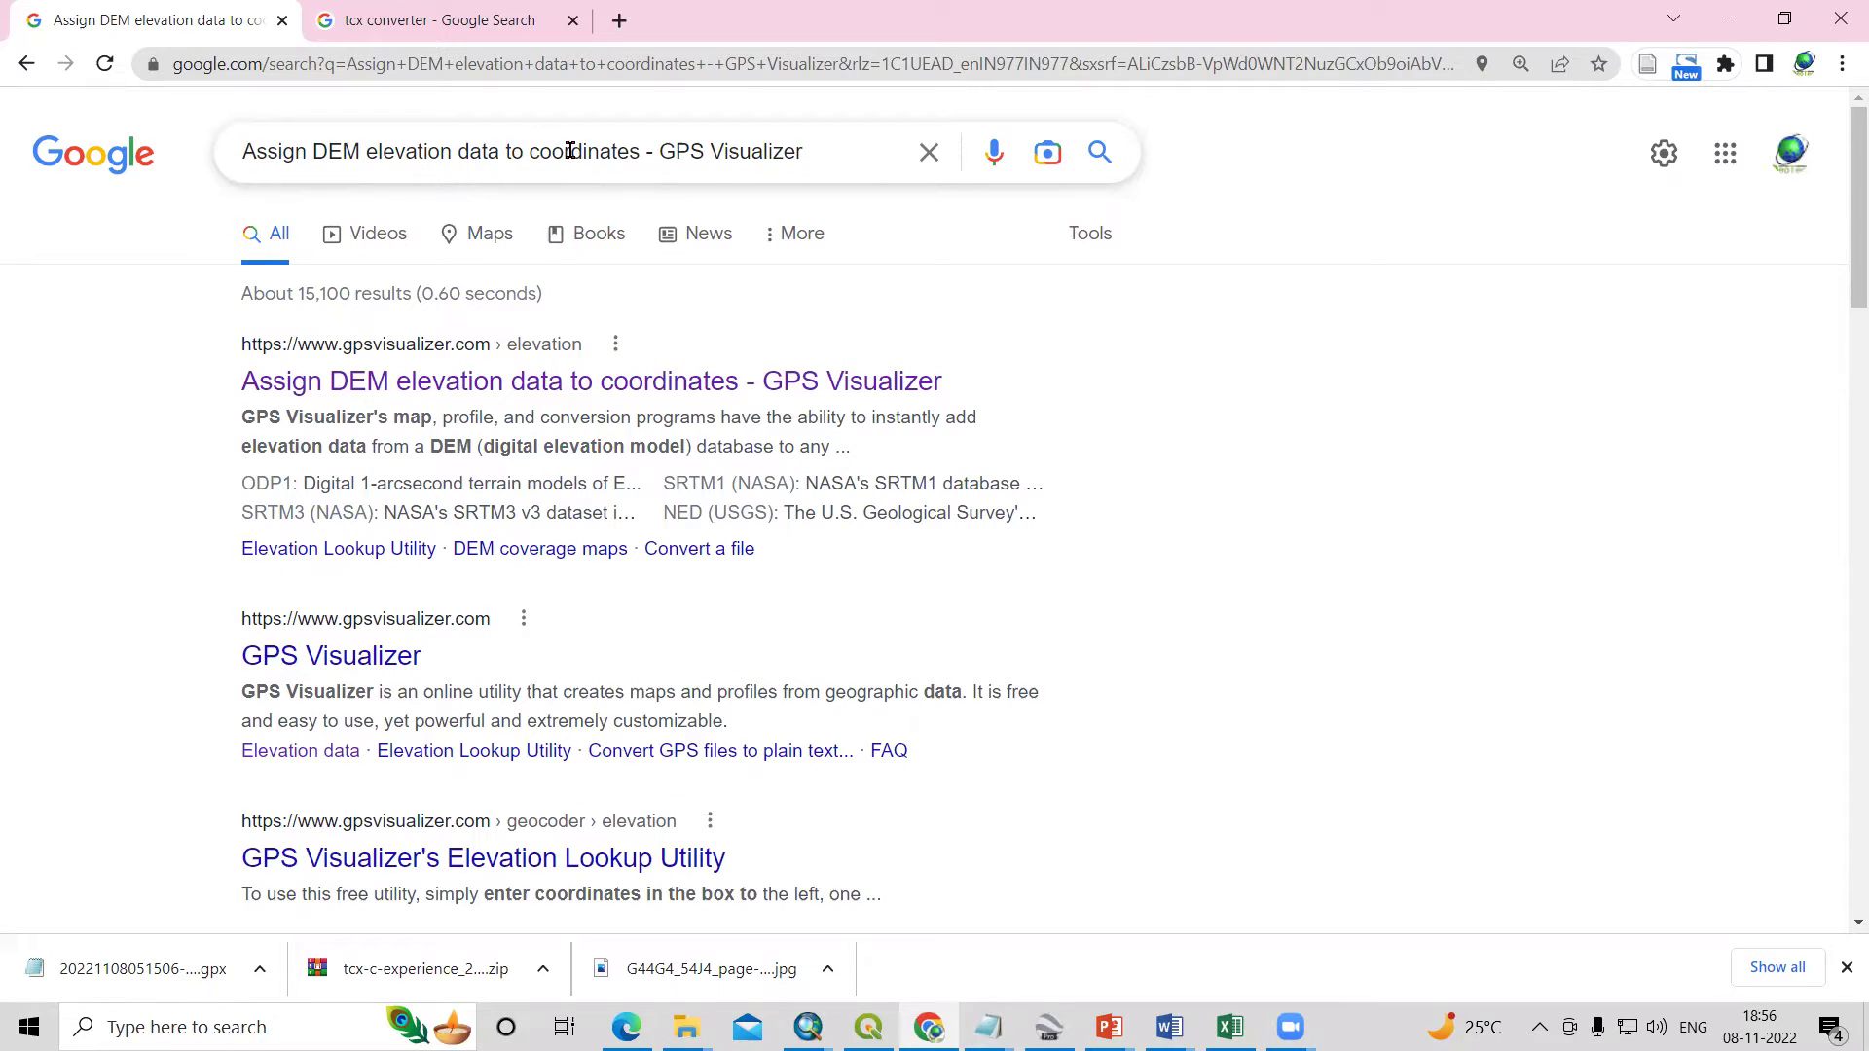
Upload LATLONG.xlsx on GPS Visualizer's Find Missing Elevations page and run Convert & add elevation.
left_click(445, 388)
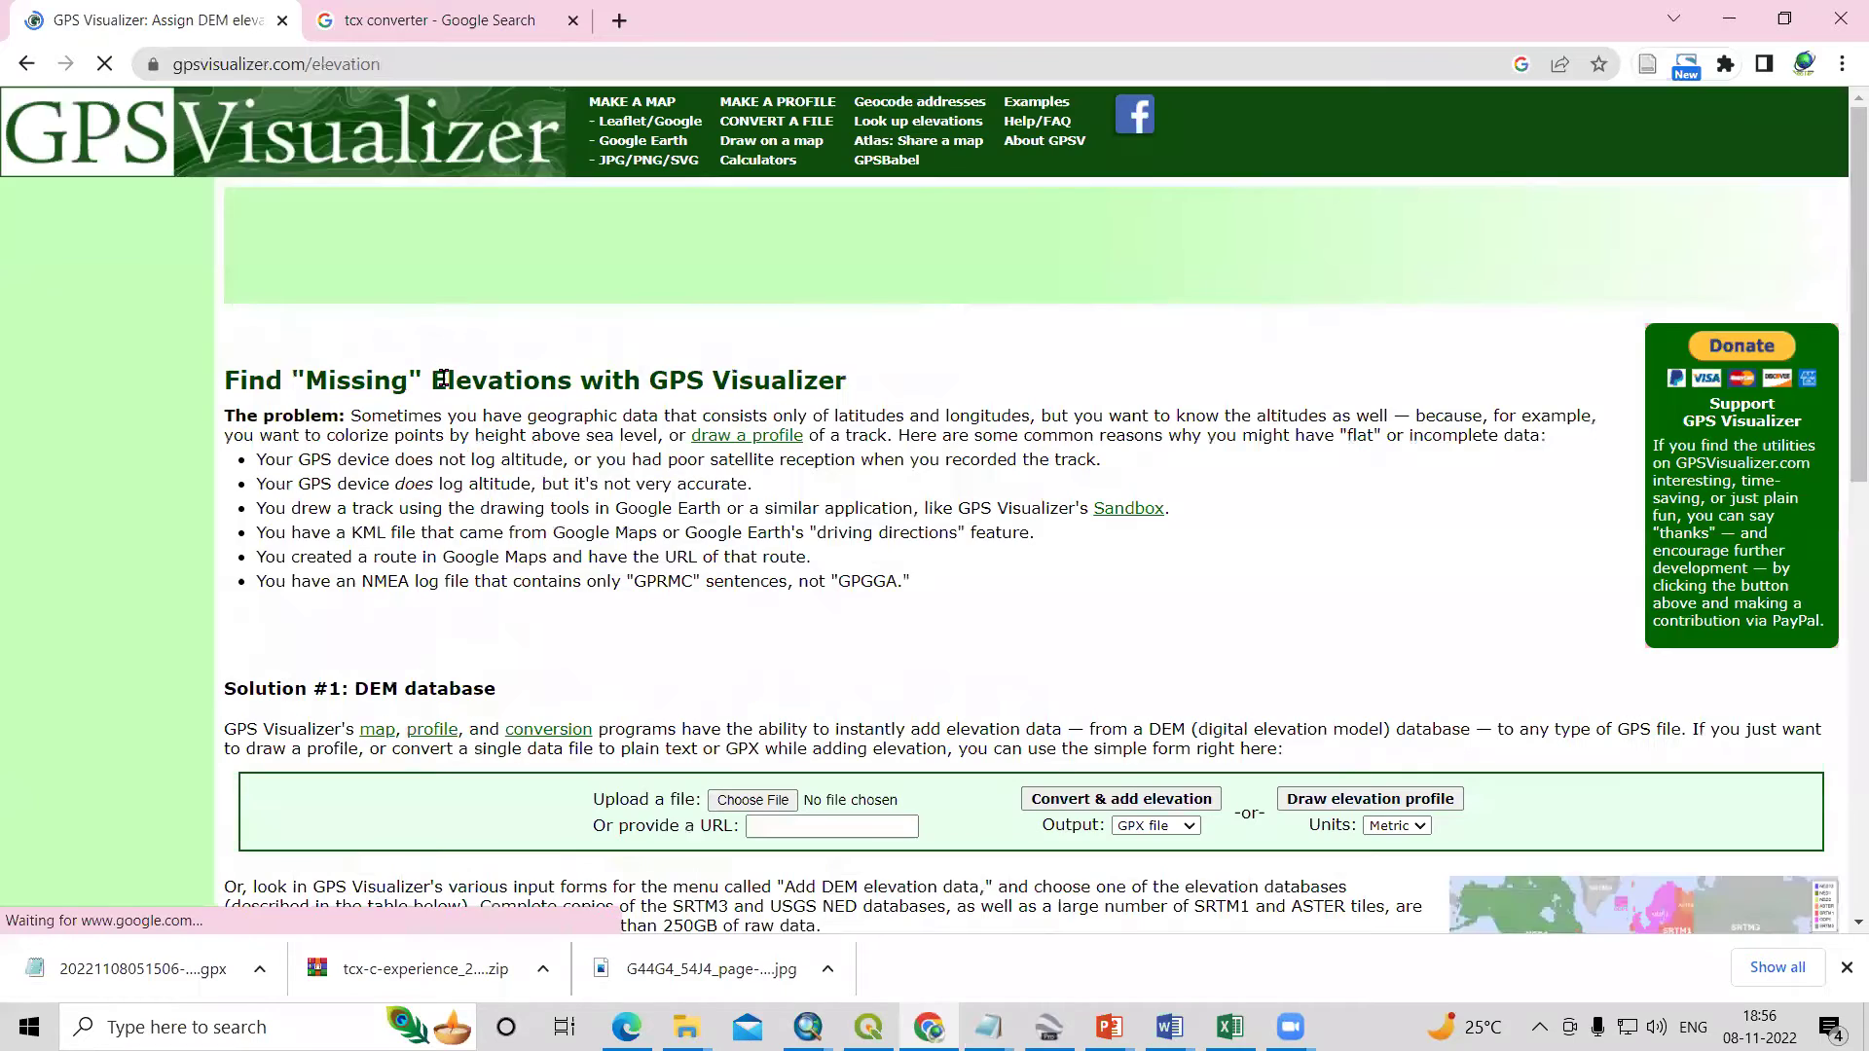
scroll(517, 380, "down", 1)
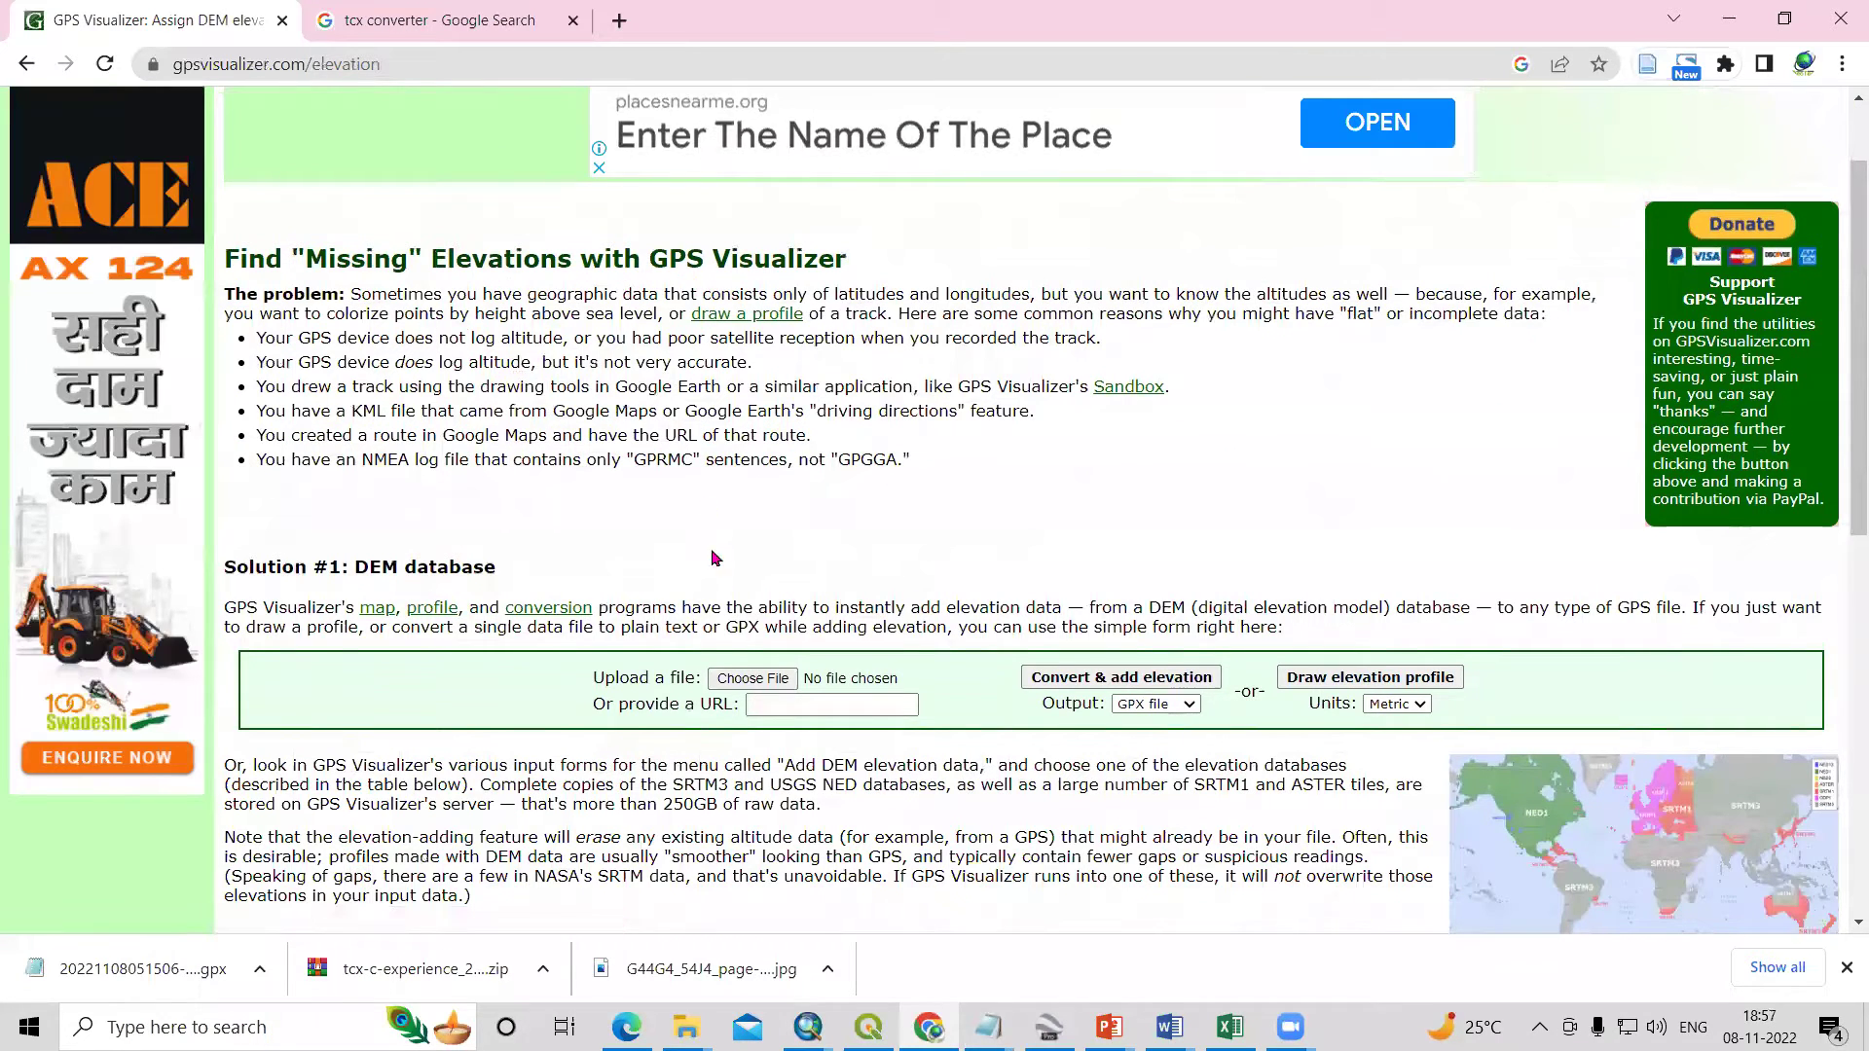
left_click(748, 678)
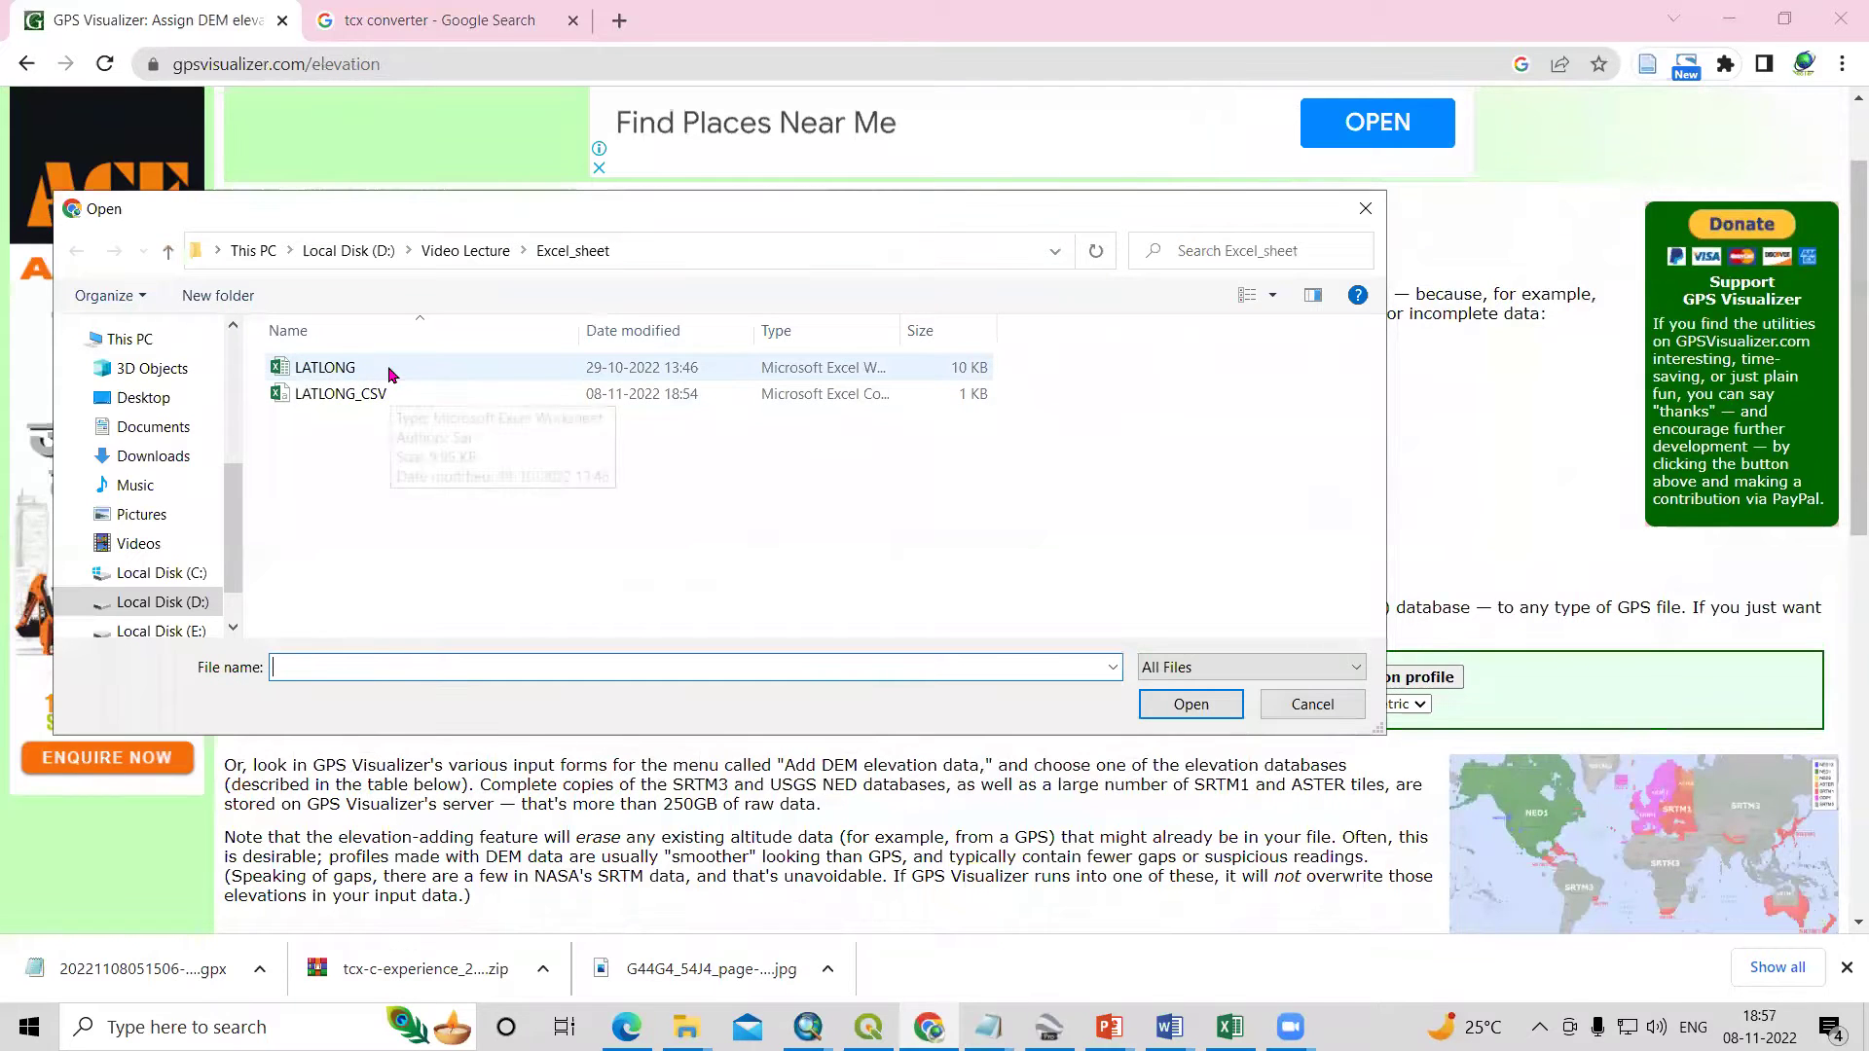
left_click(615, 372)
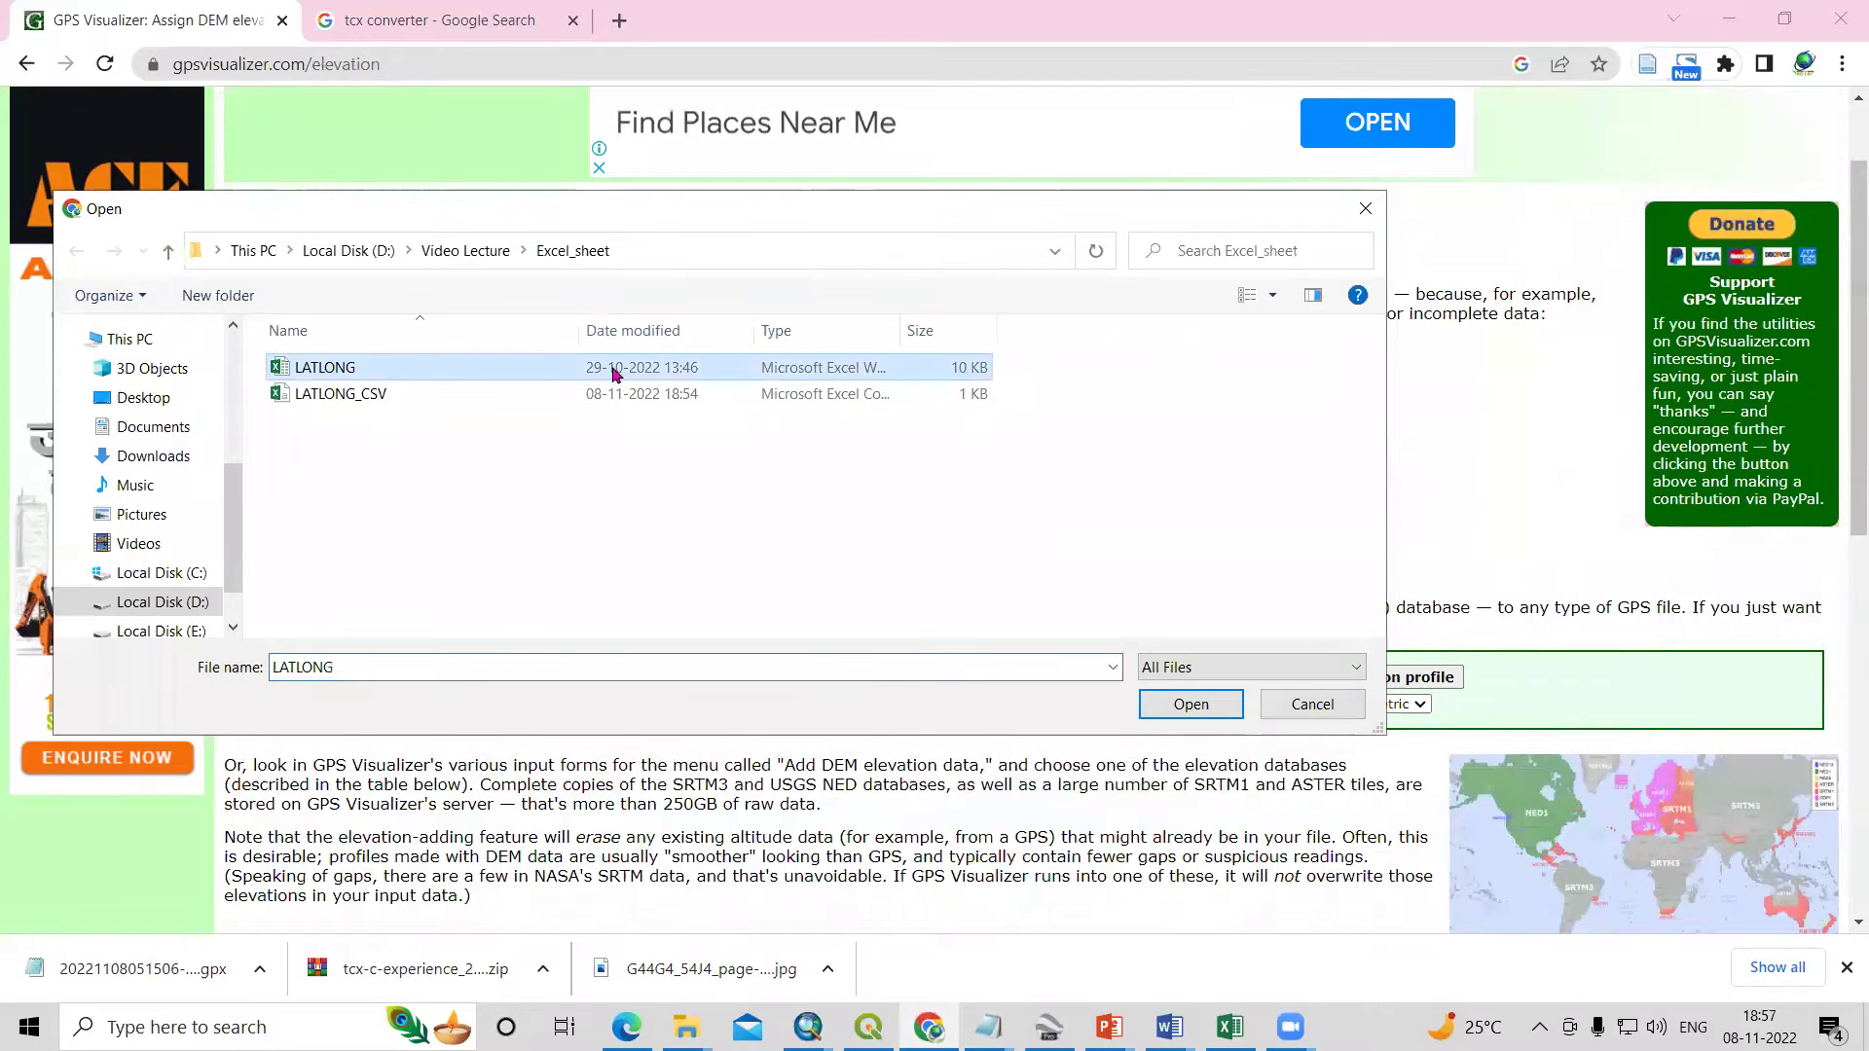
left_click(1174, 707)
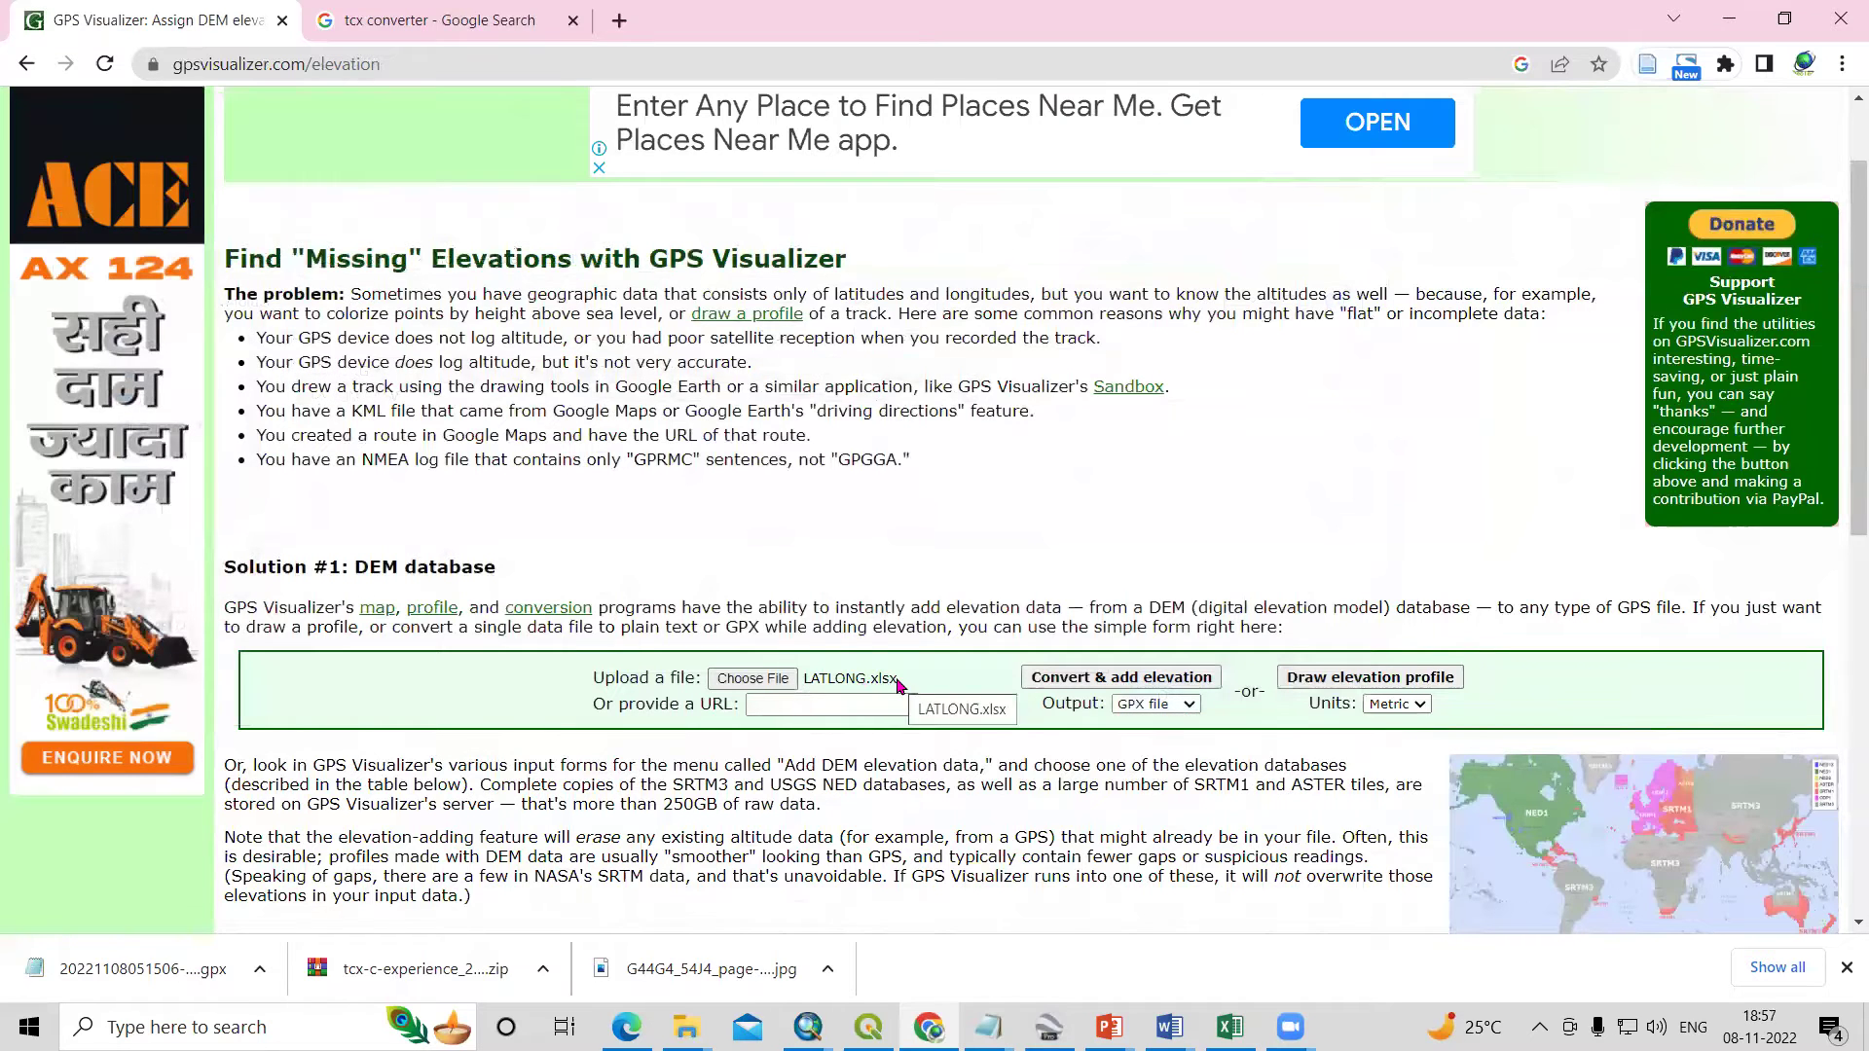
left_click(1120, 680)
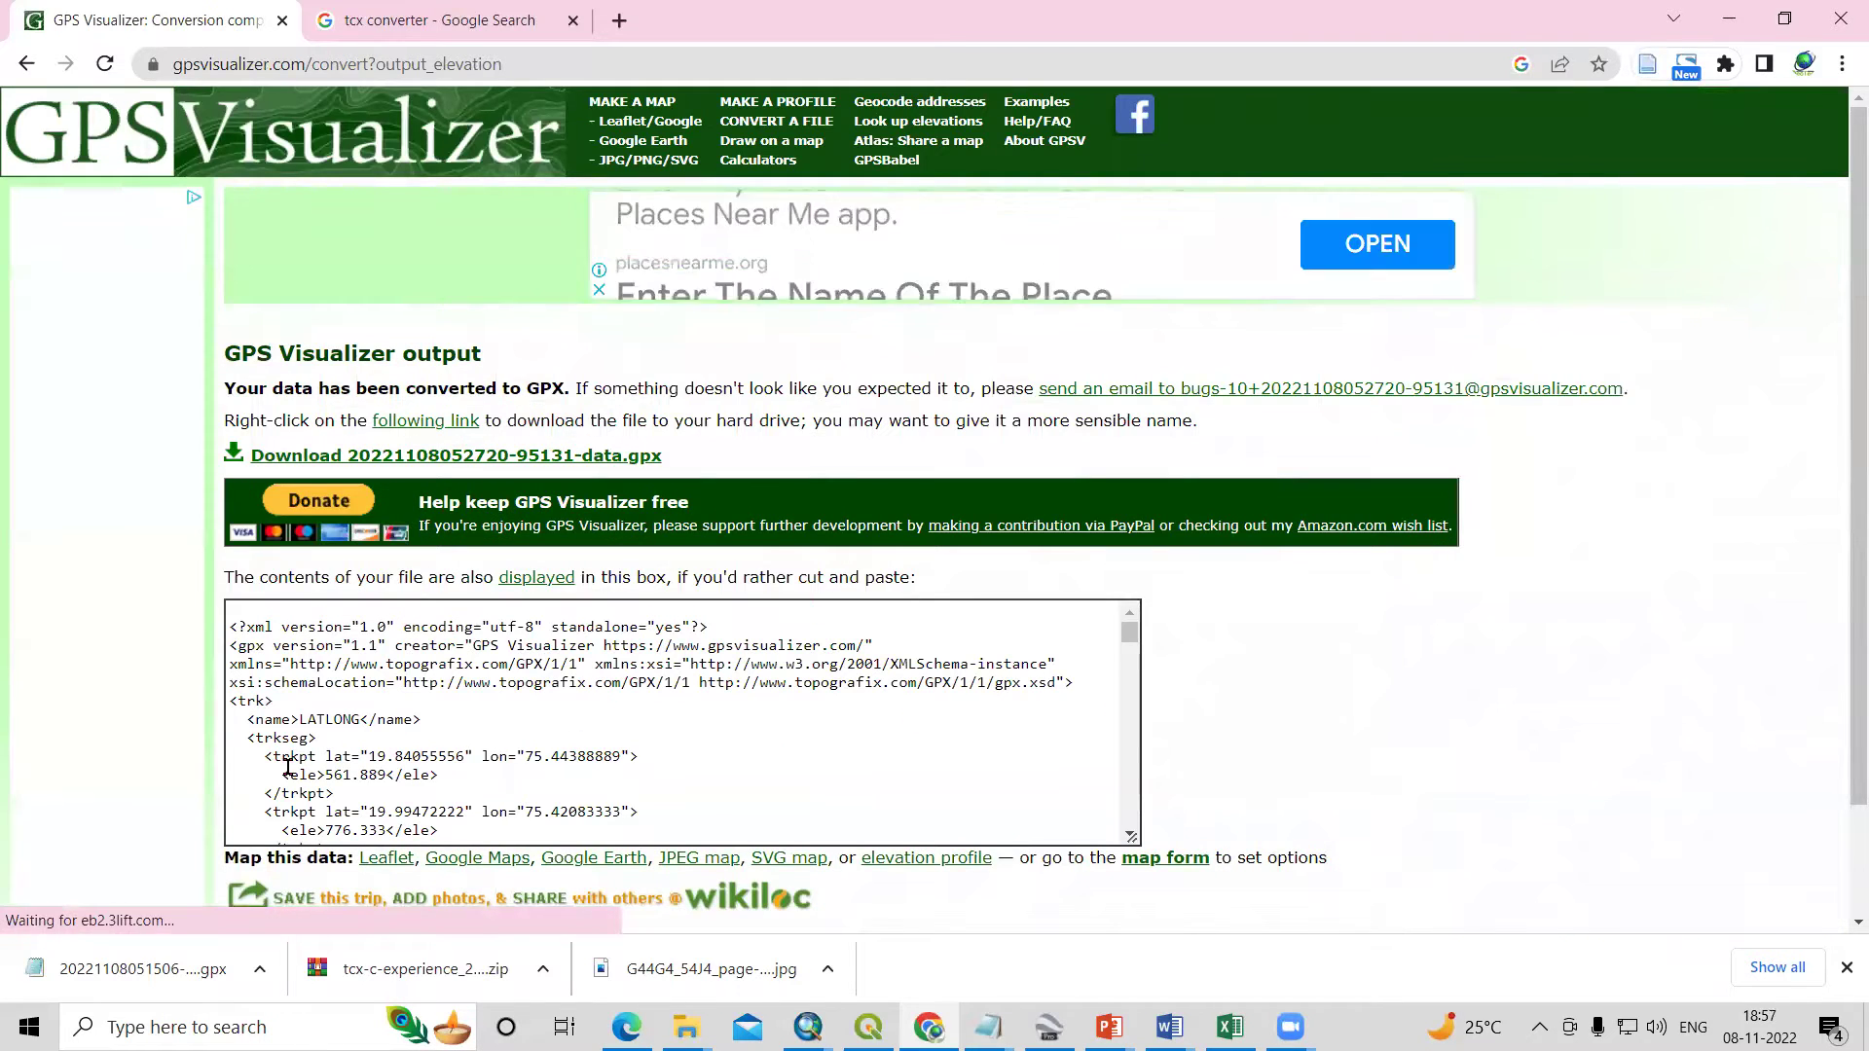
left_click_drag(369, 759, 584, 761)
left_click_drag(317, 776, 385, 776)
scroll(385, 776, "down", 5)
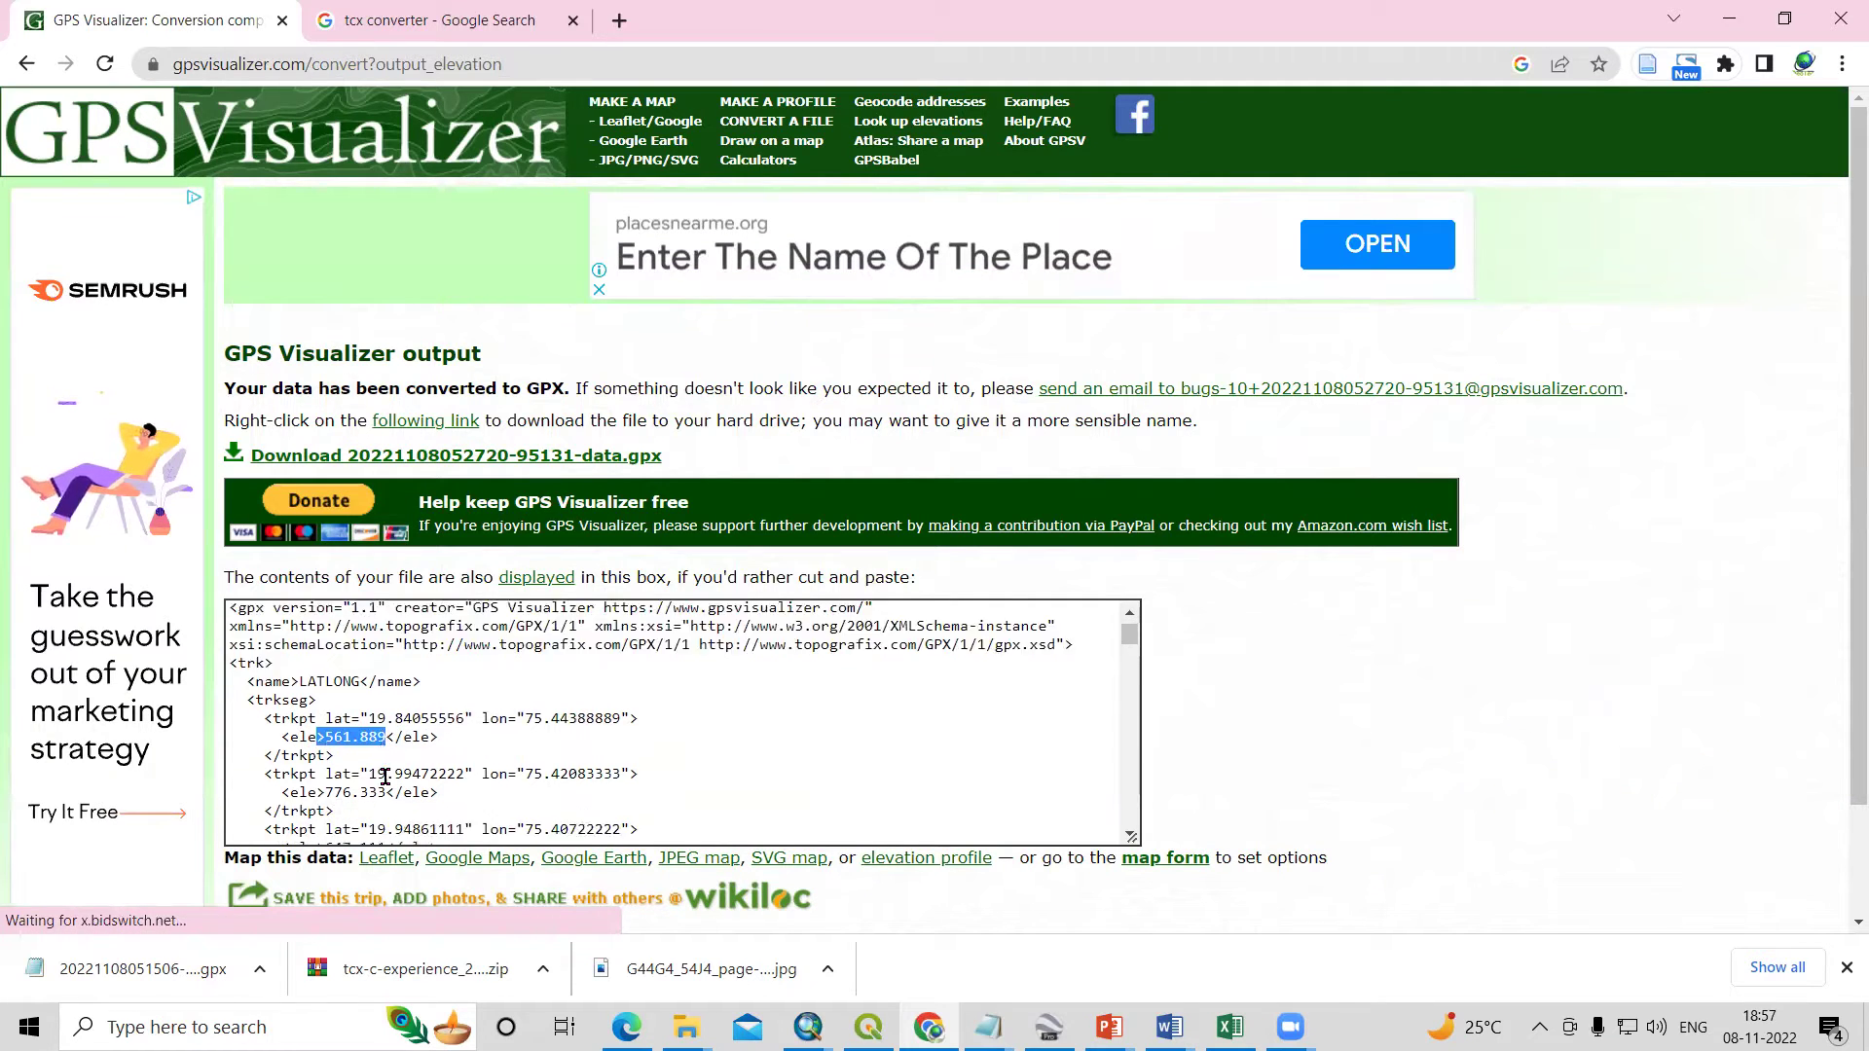
left_click_drag(234, 671, 457, 720)
left_click(394, 776)
scroll(394, 776, "up", 5)
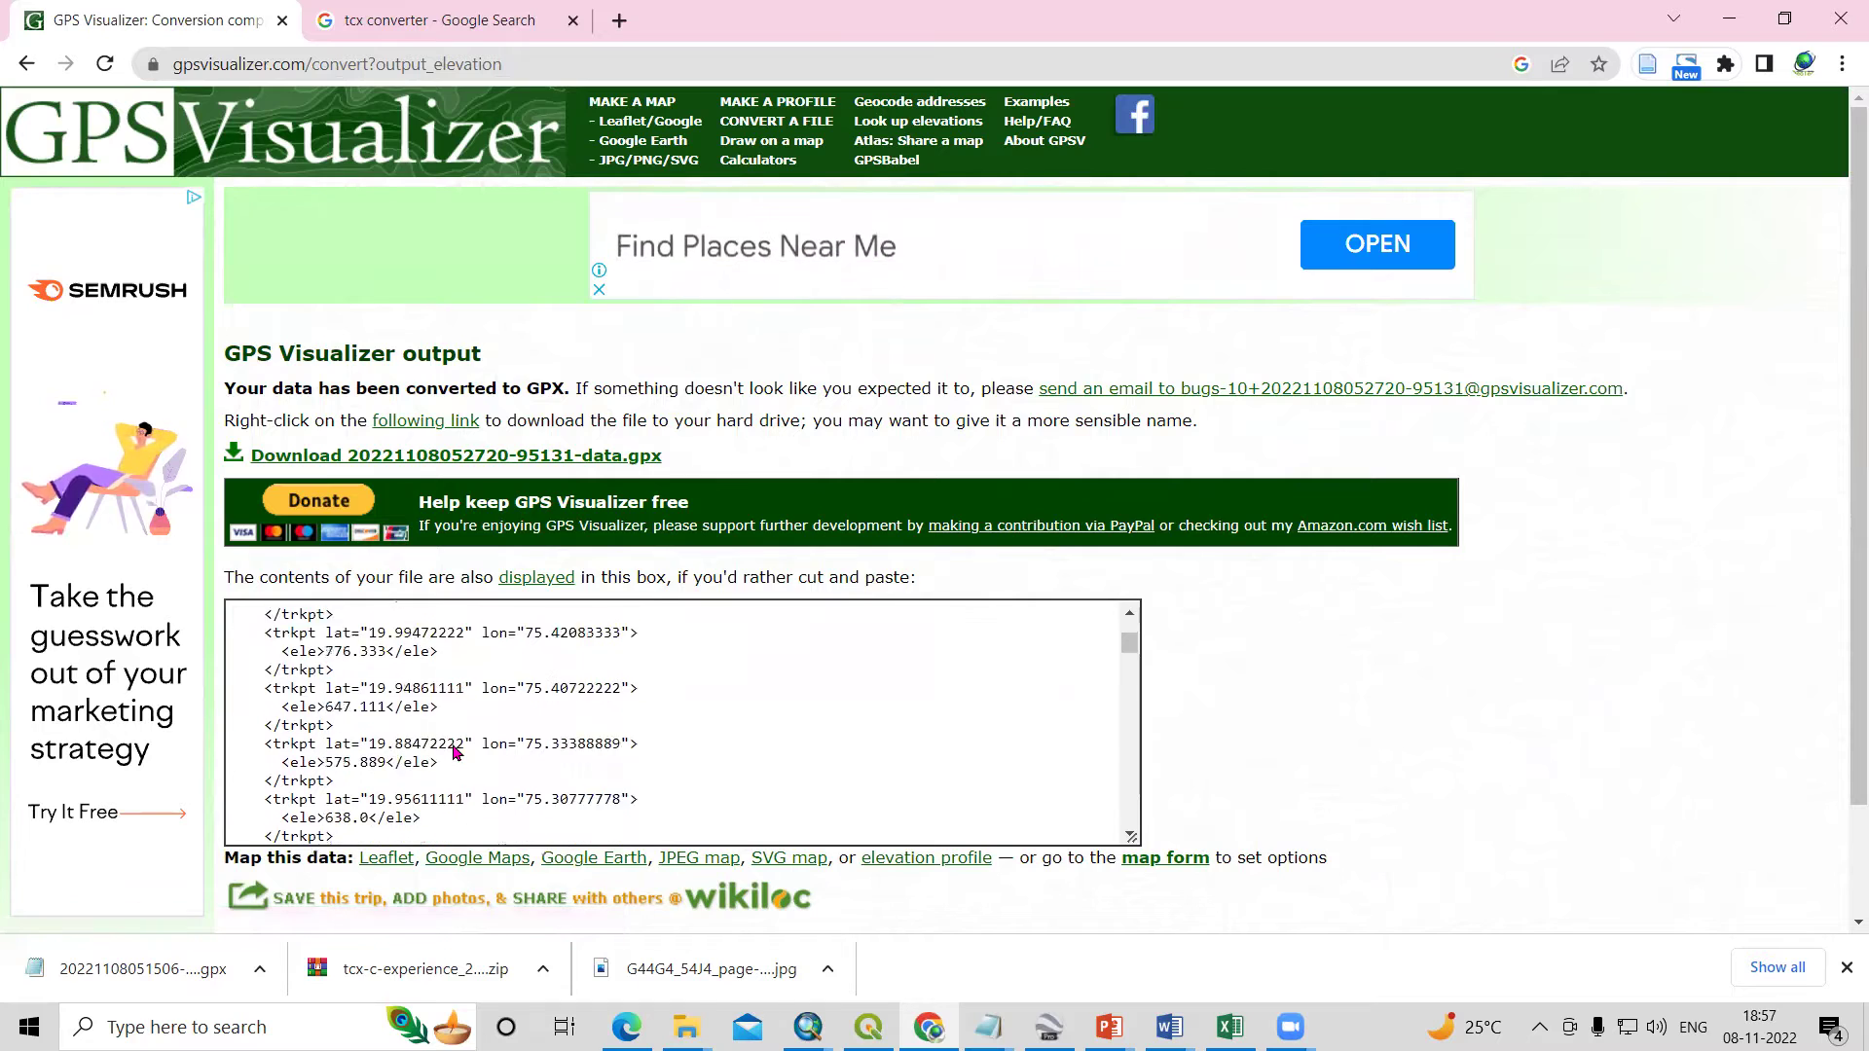
left_click(404, 464)
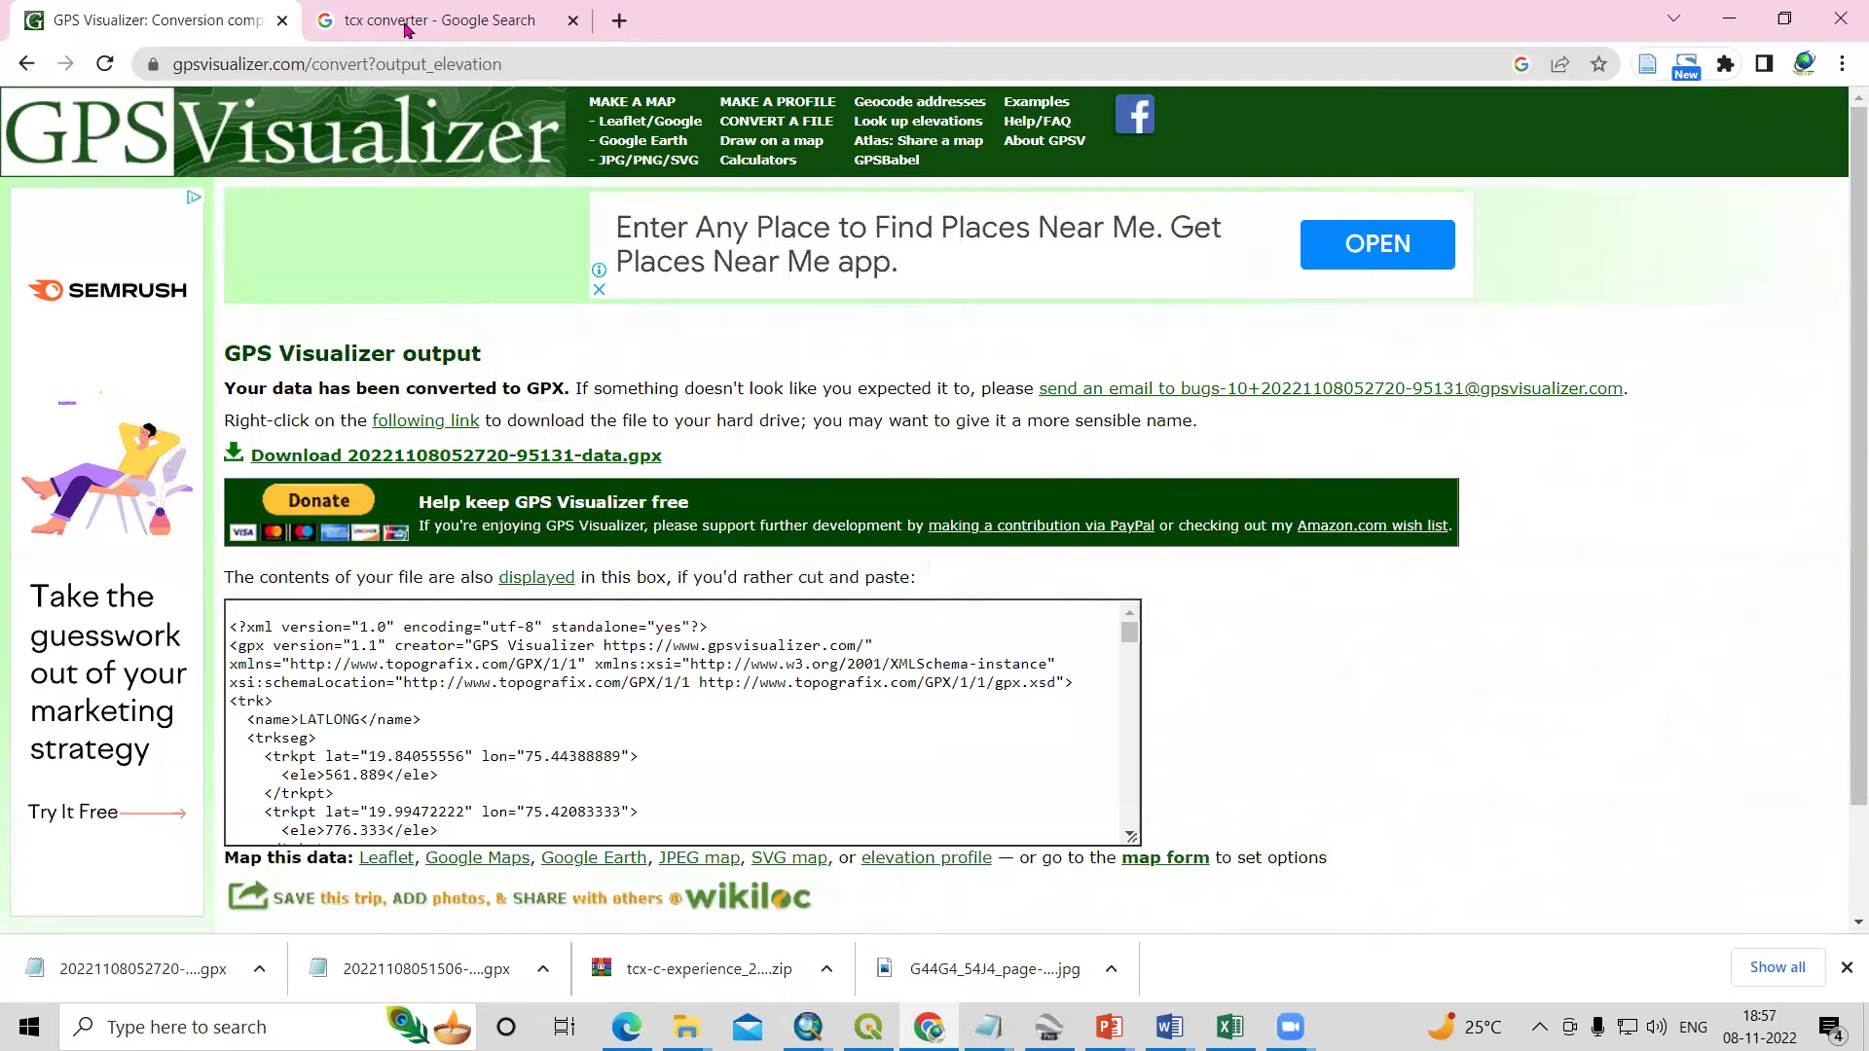
Go to the tcx converter search results and open the TCX Converter 2.0 Software Informer page.
key("ctrl+Tab")
left_click_drag(185, 166, 408, 154)
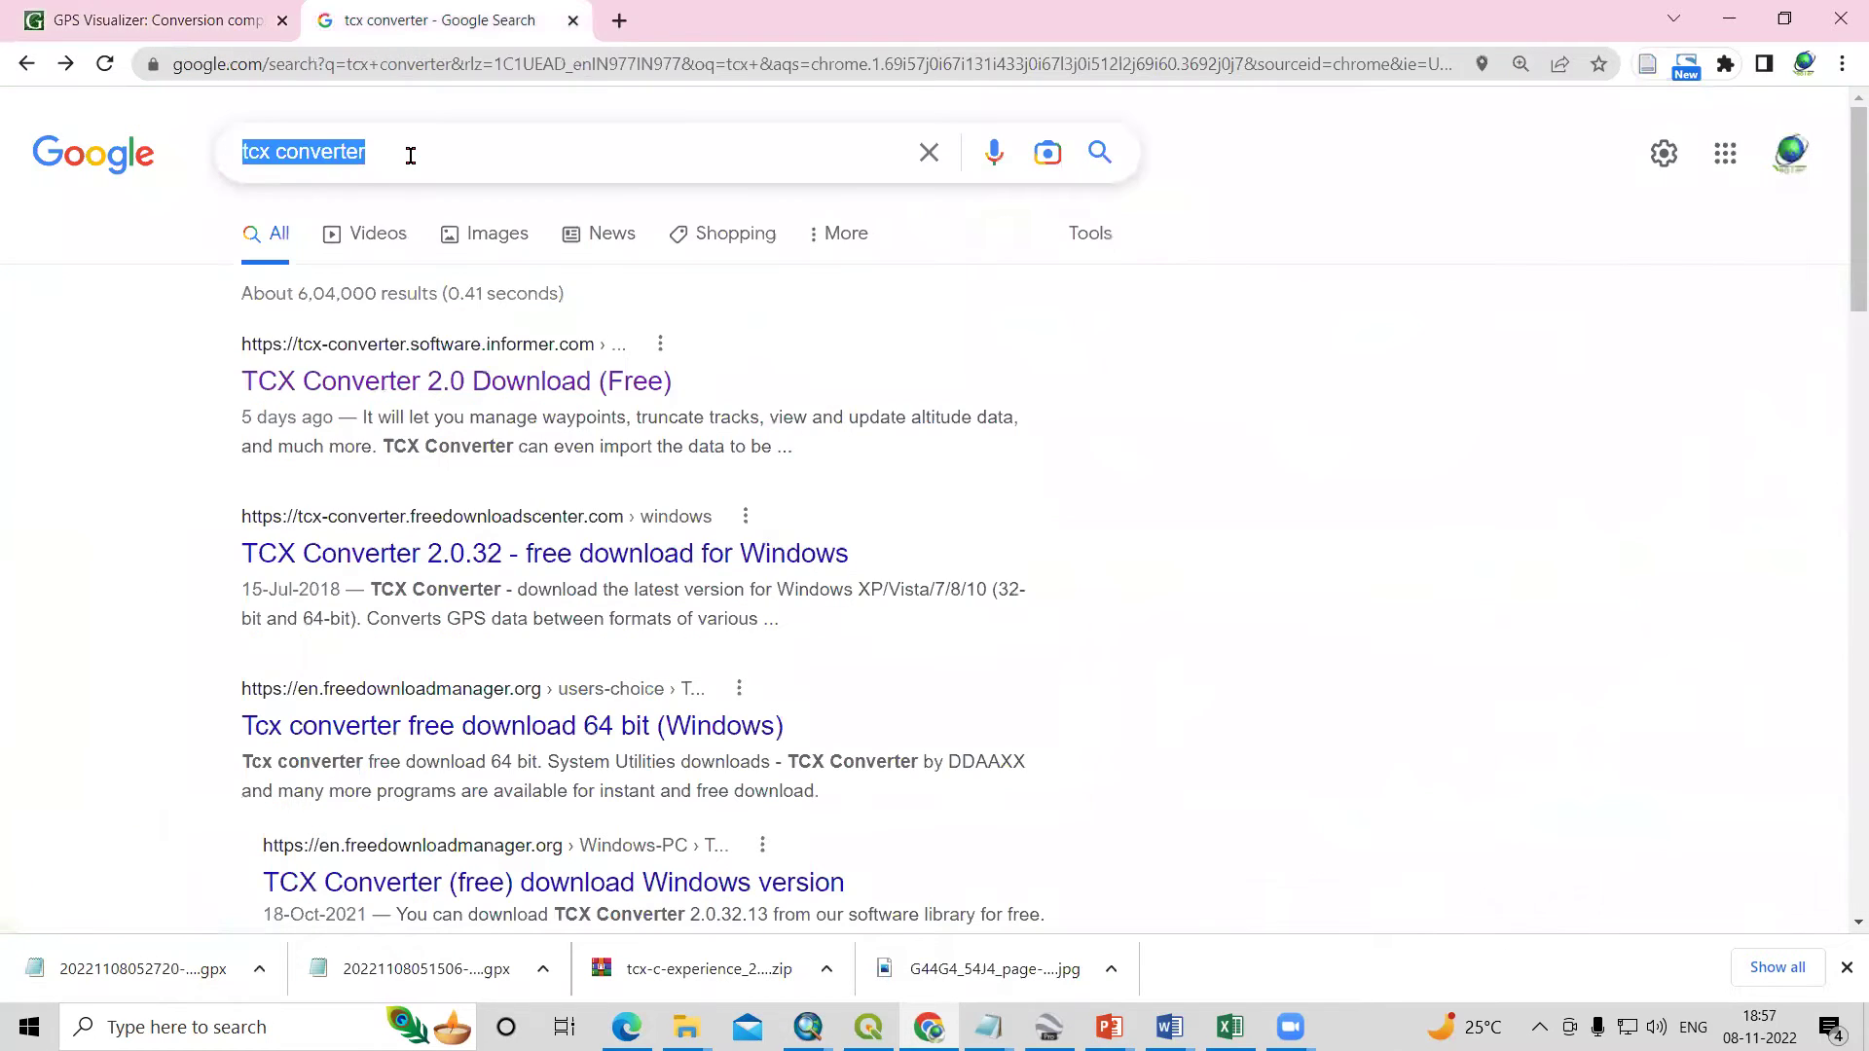
left_click(501, 164)
left_click(1466, 436)
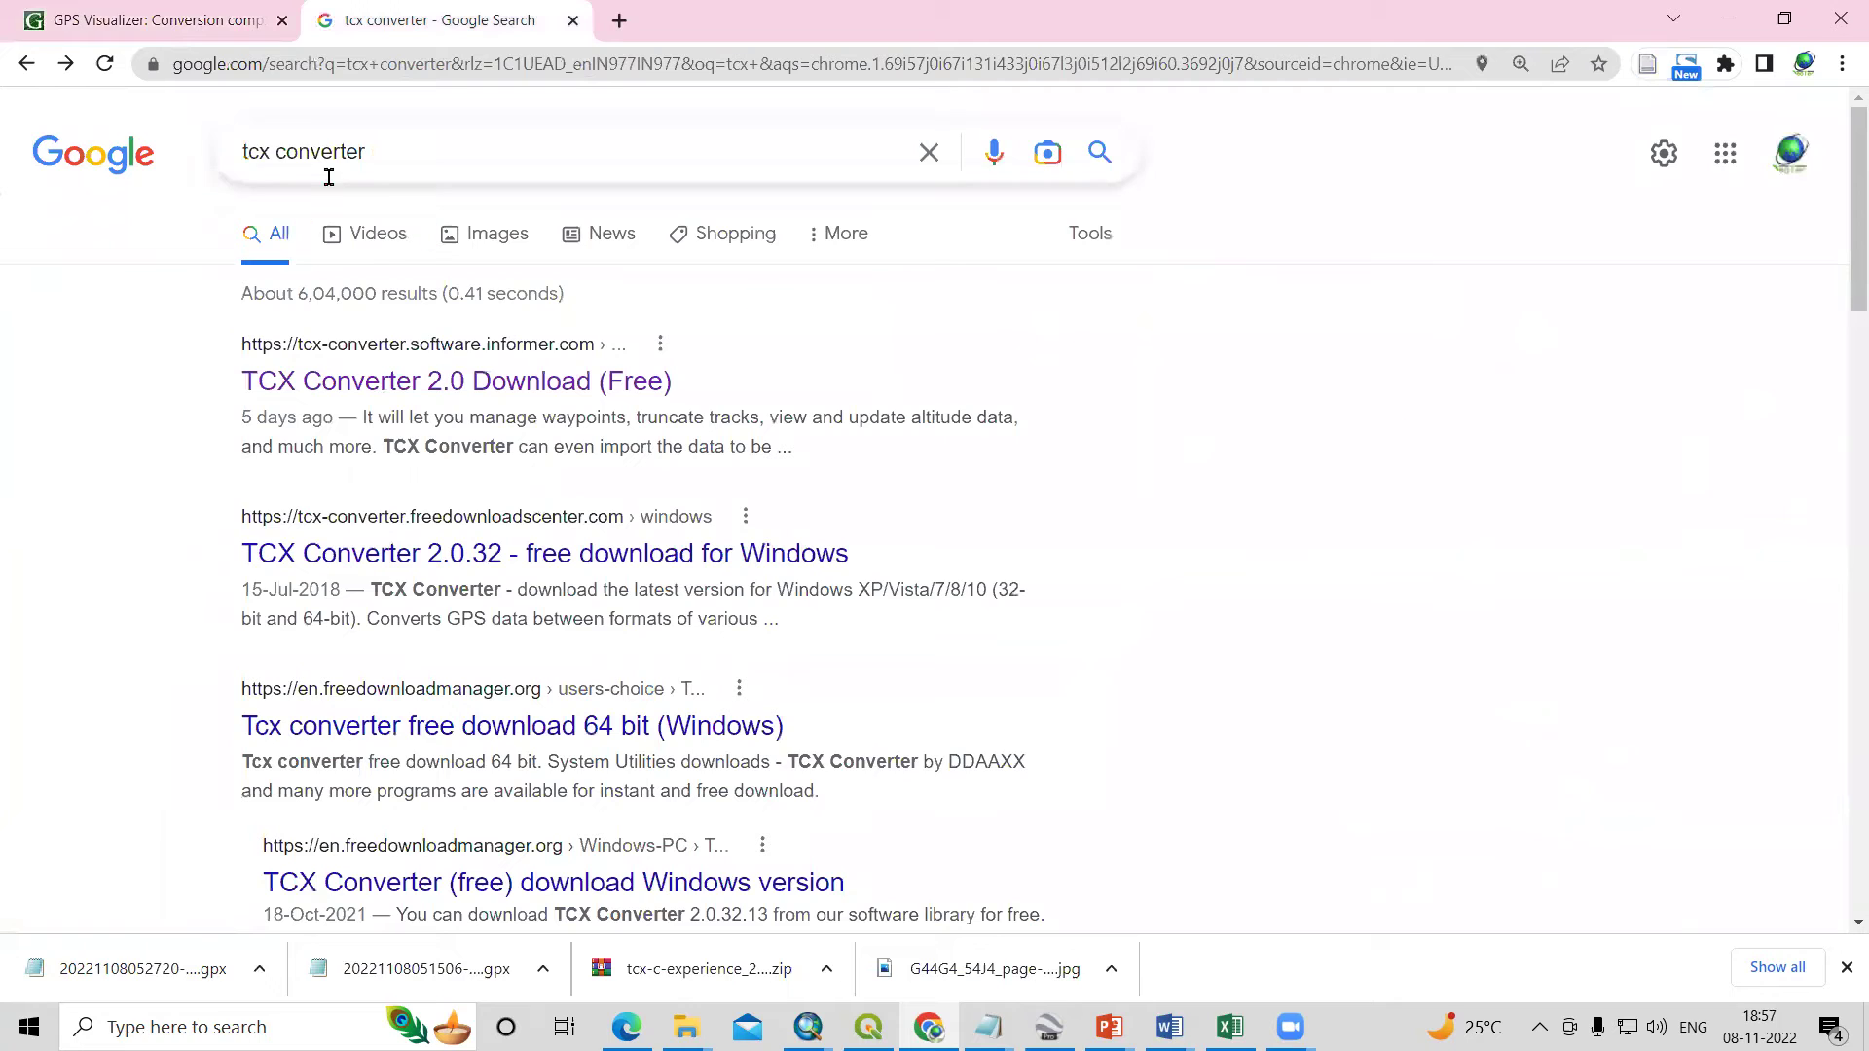
left_click(399, 389)
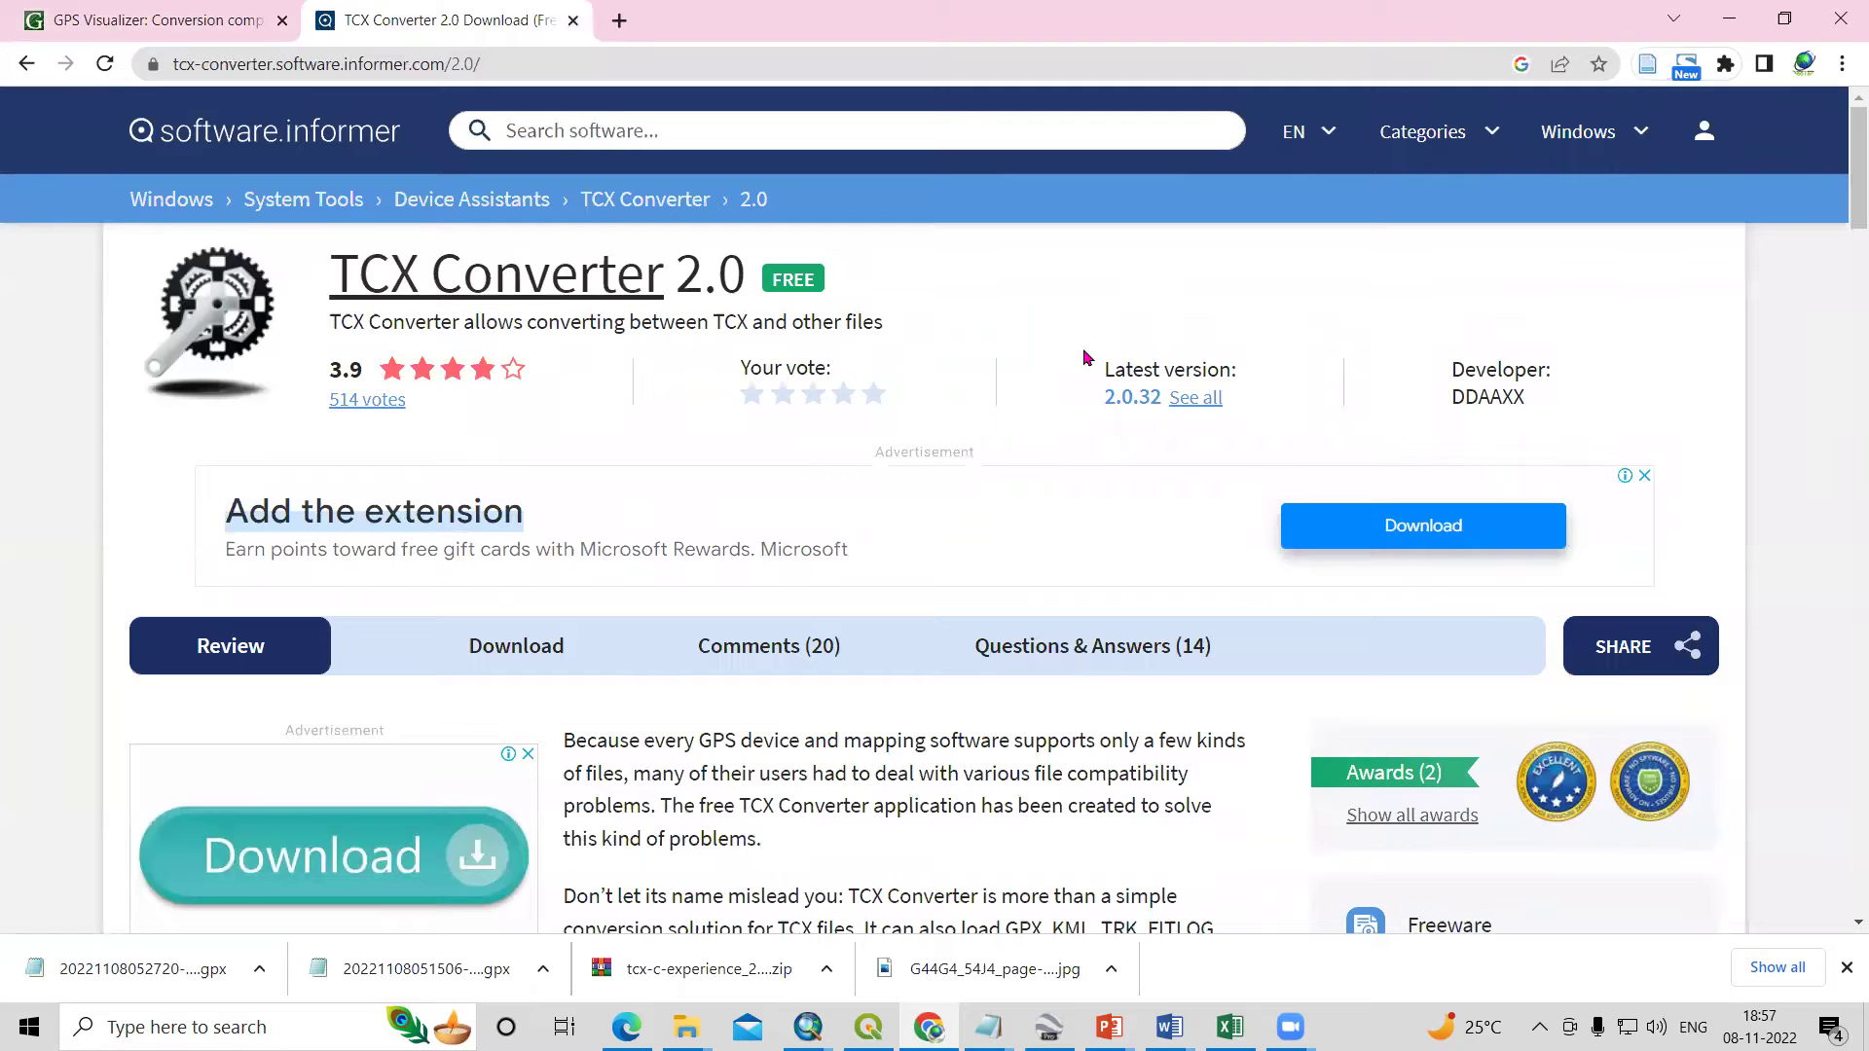
Download the TCX Converter 2.0.32 zip and bring up its options in the download bar.
scroll(1074, 396, "down", 3)
scroll(1455, 446, "down", 3)
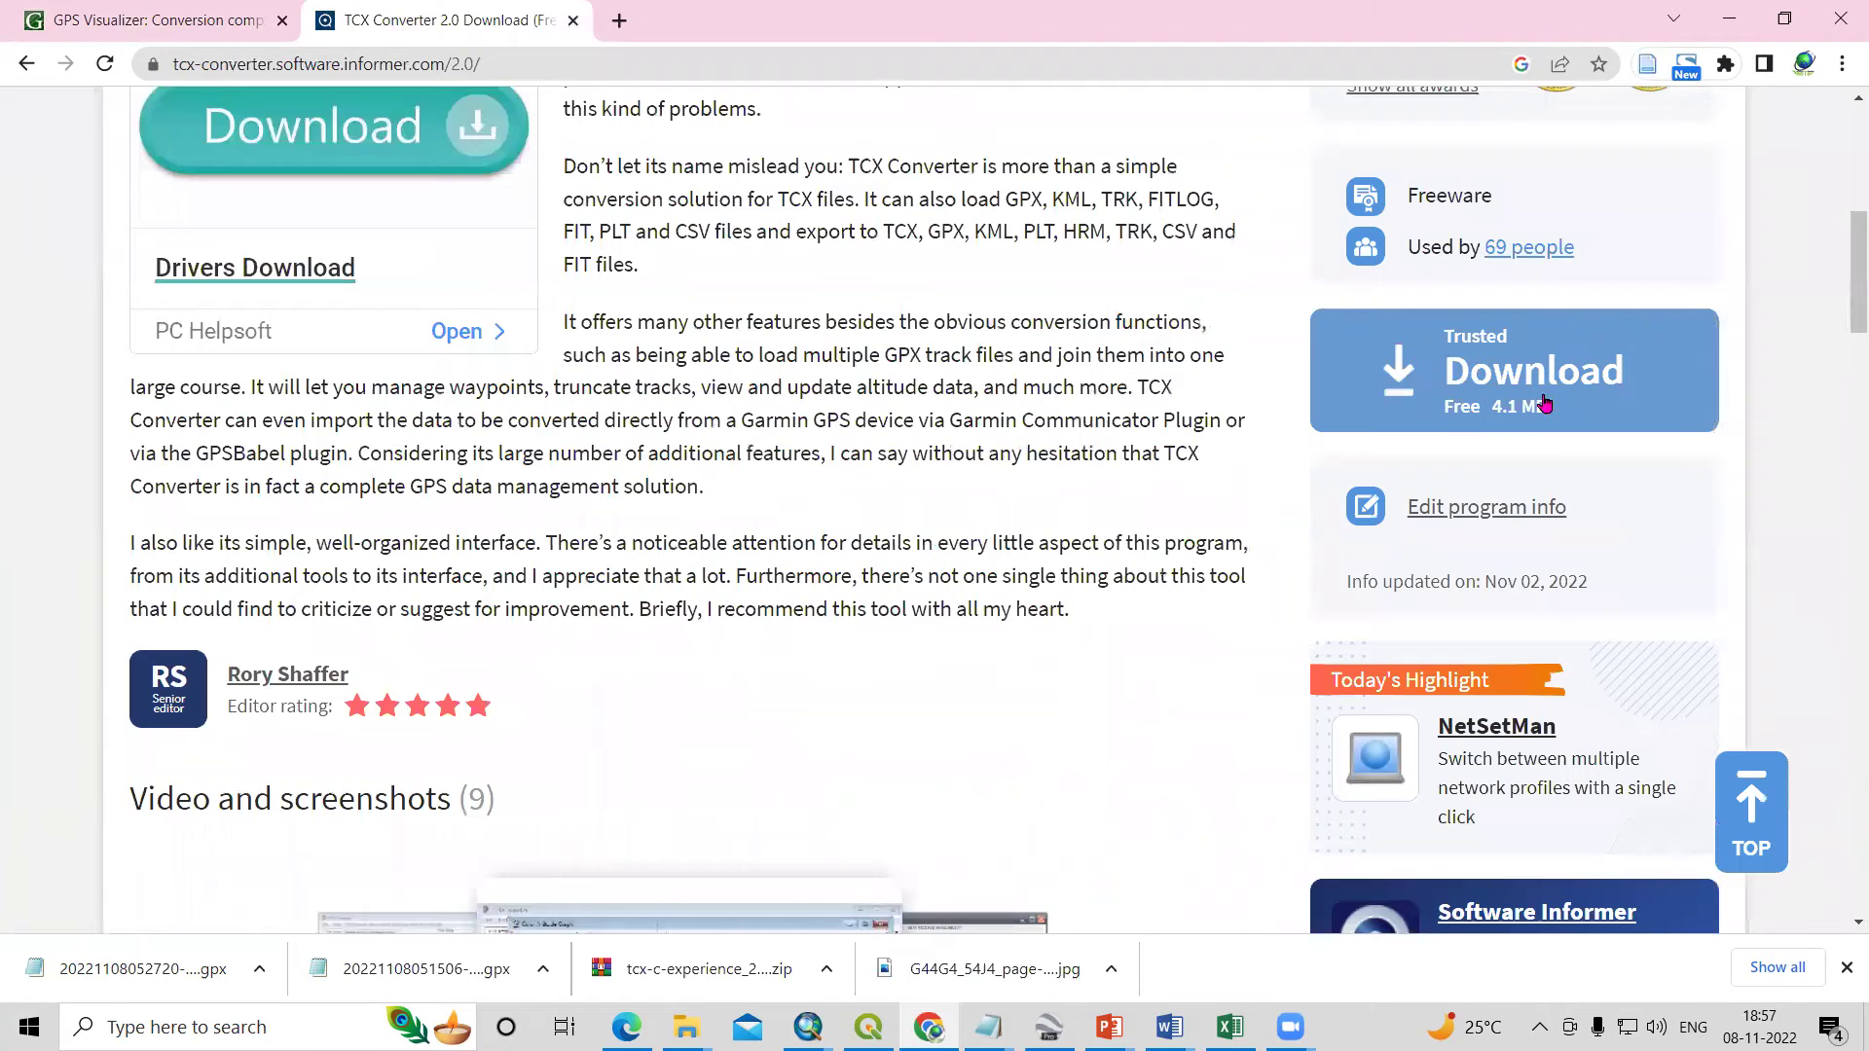
scroll(1283, 416, "down", 2)
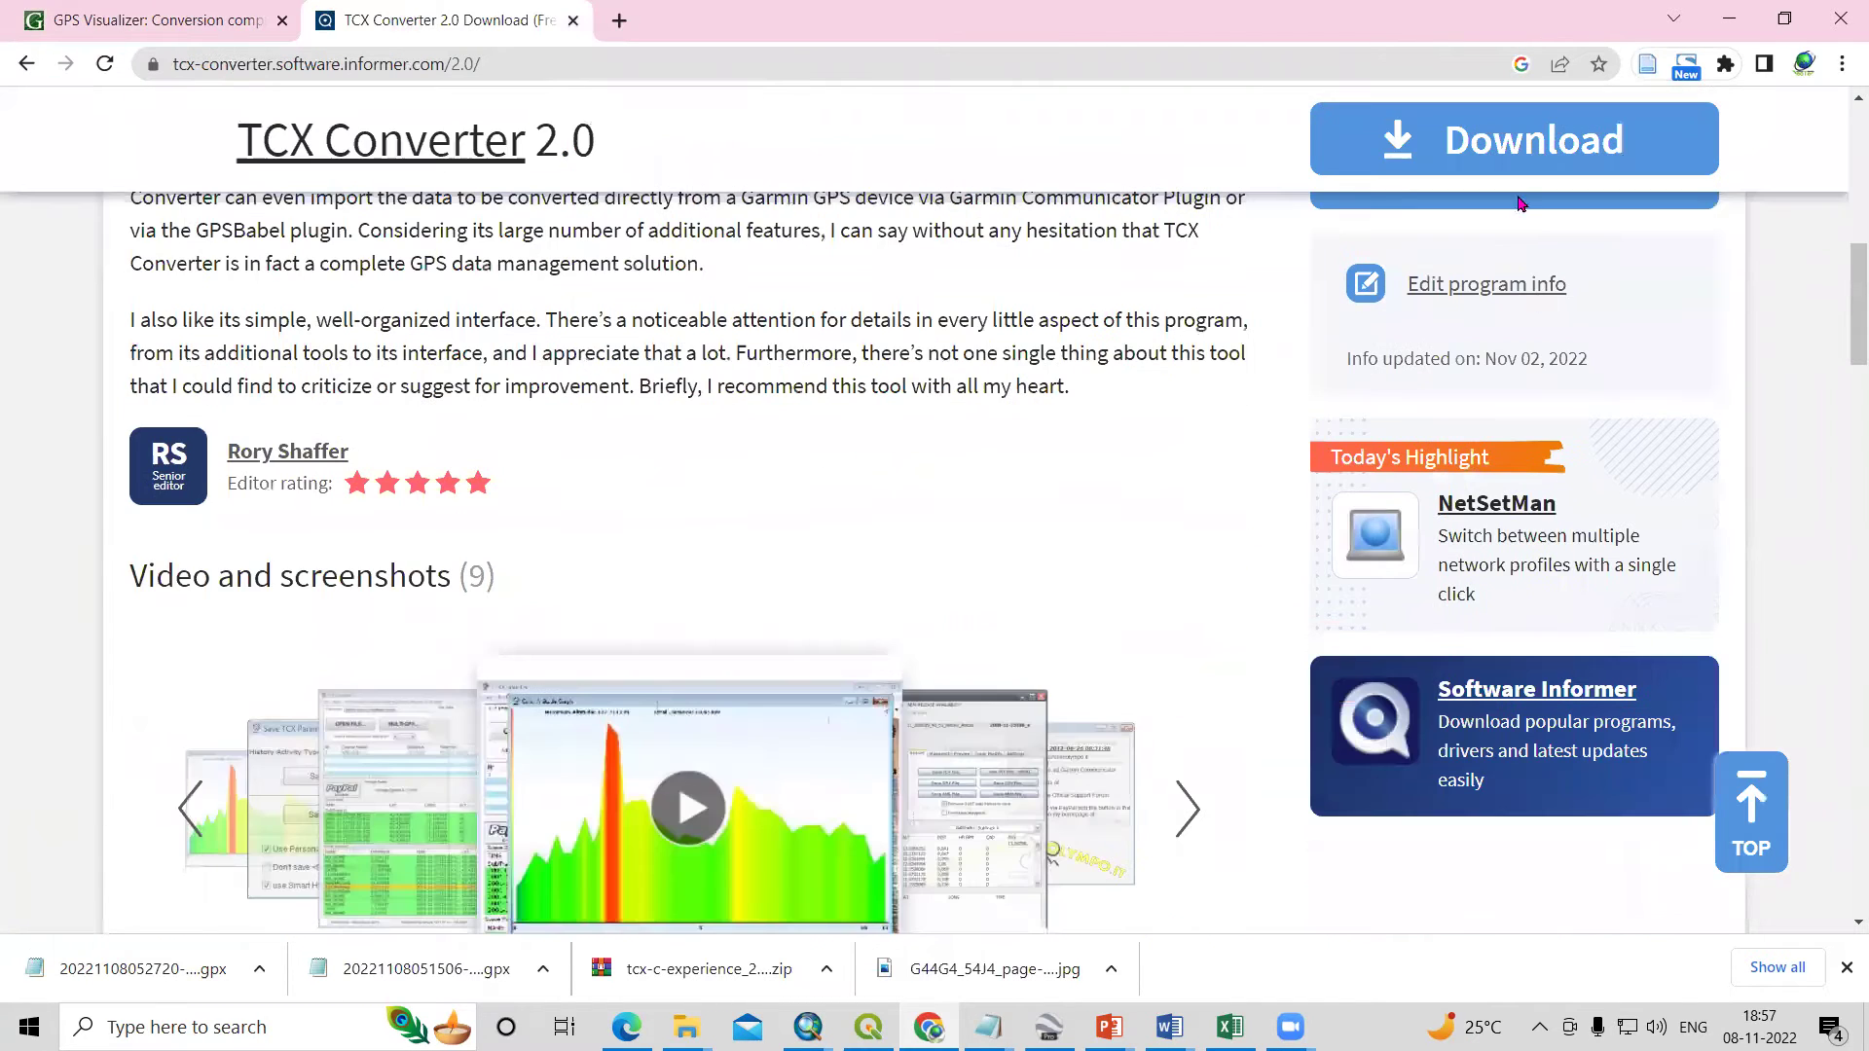
scroll(1511, 146, "down", 1)
left_click(1511, 151)
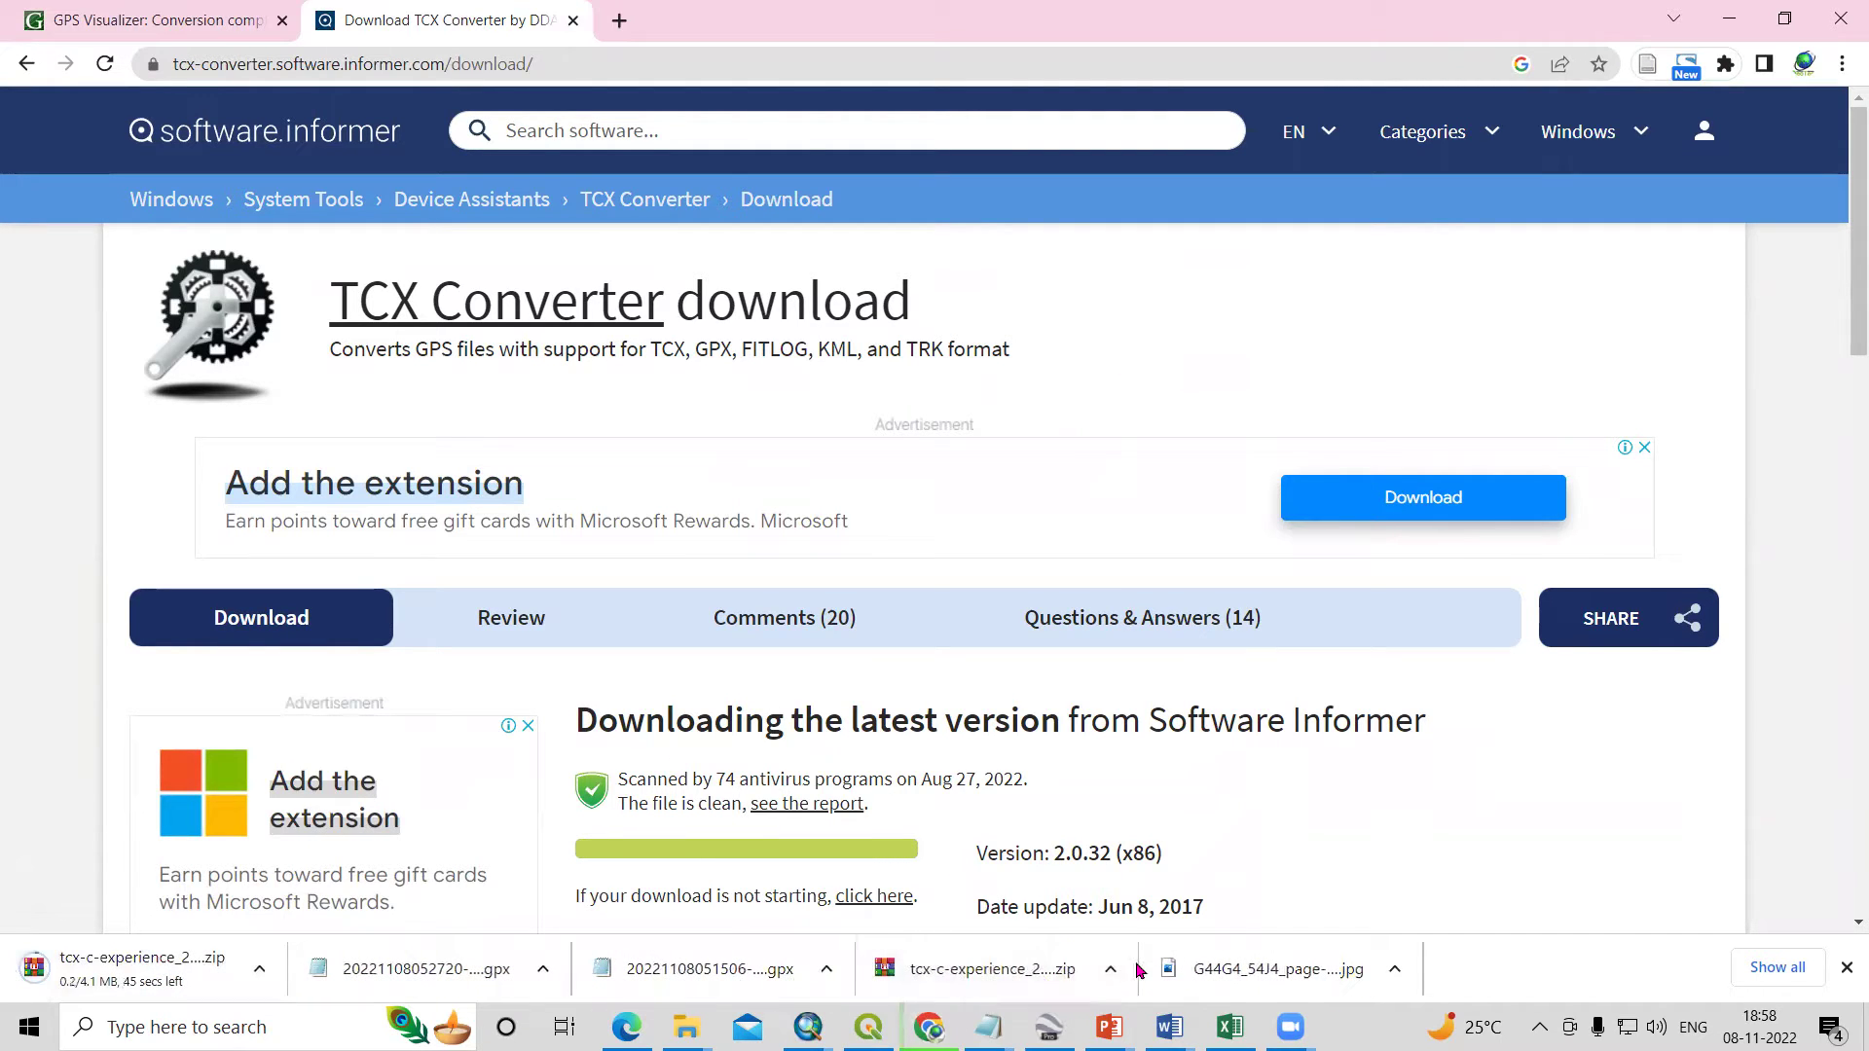
left_click(1110, 969)
Extract the downloaded zip, open tcx-c-experience_2032_windows and select SetupTCXConverter.
left_click(1200, 905)
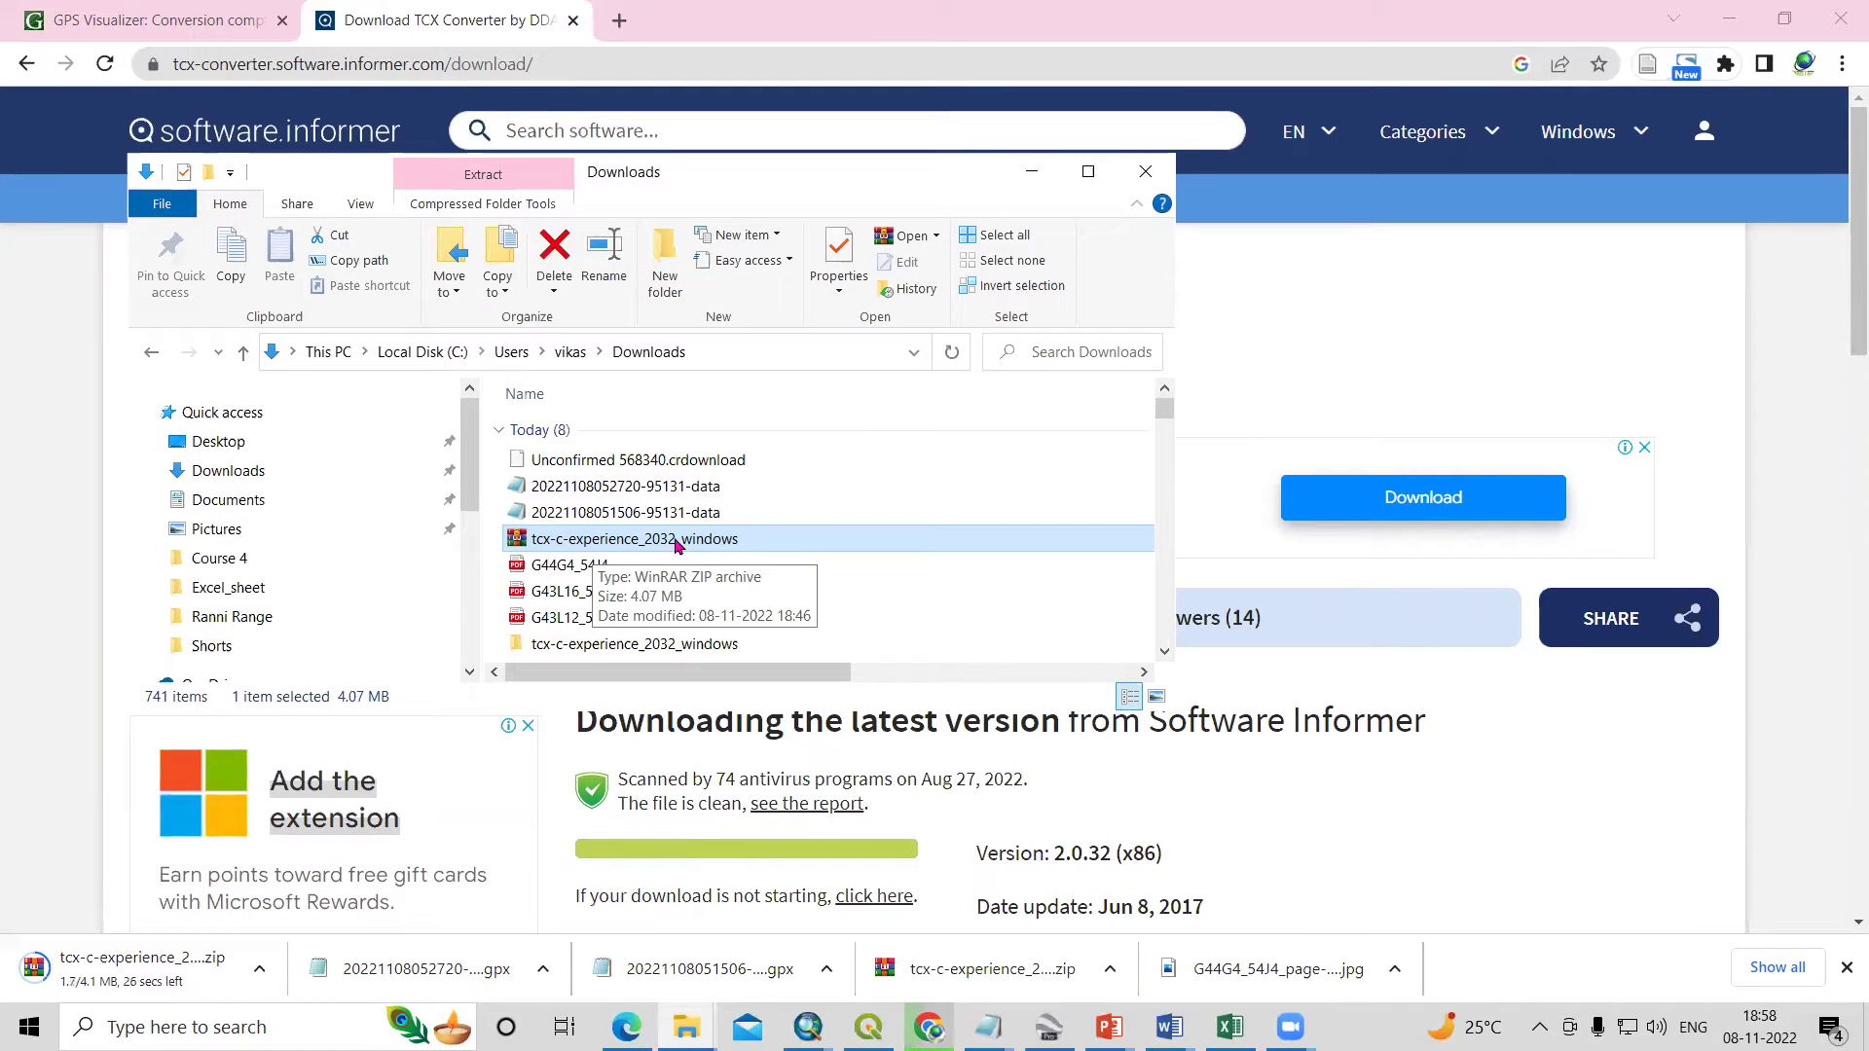
right_click(678, 546)
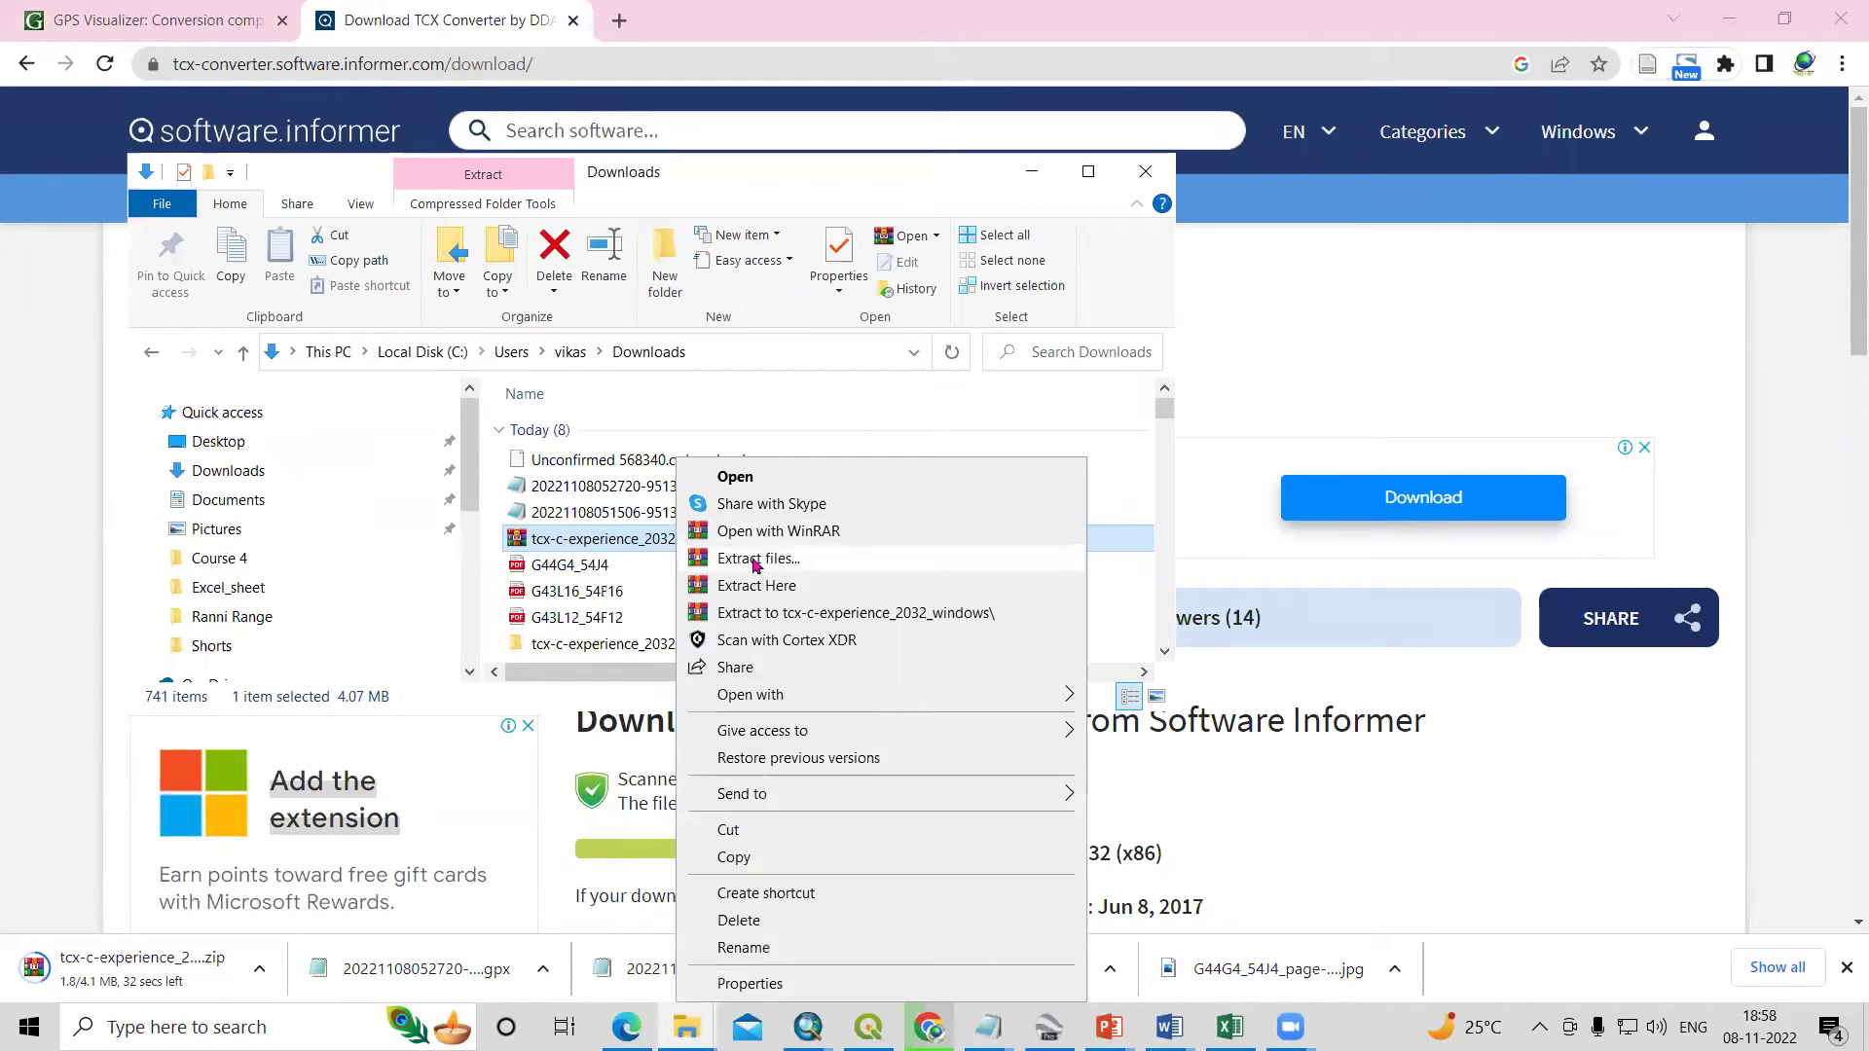
double_click(568, 646)
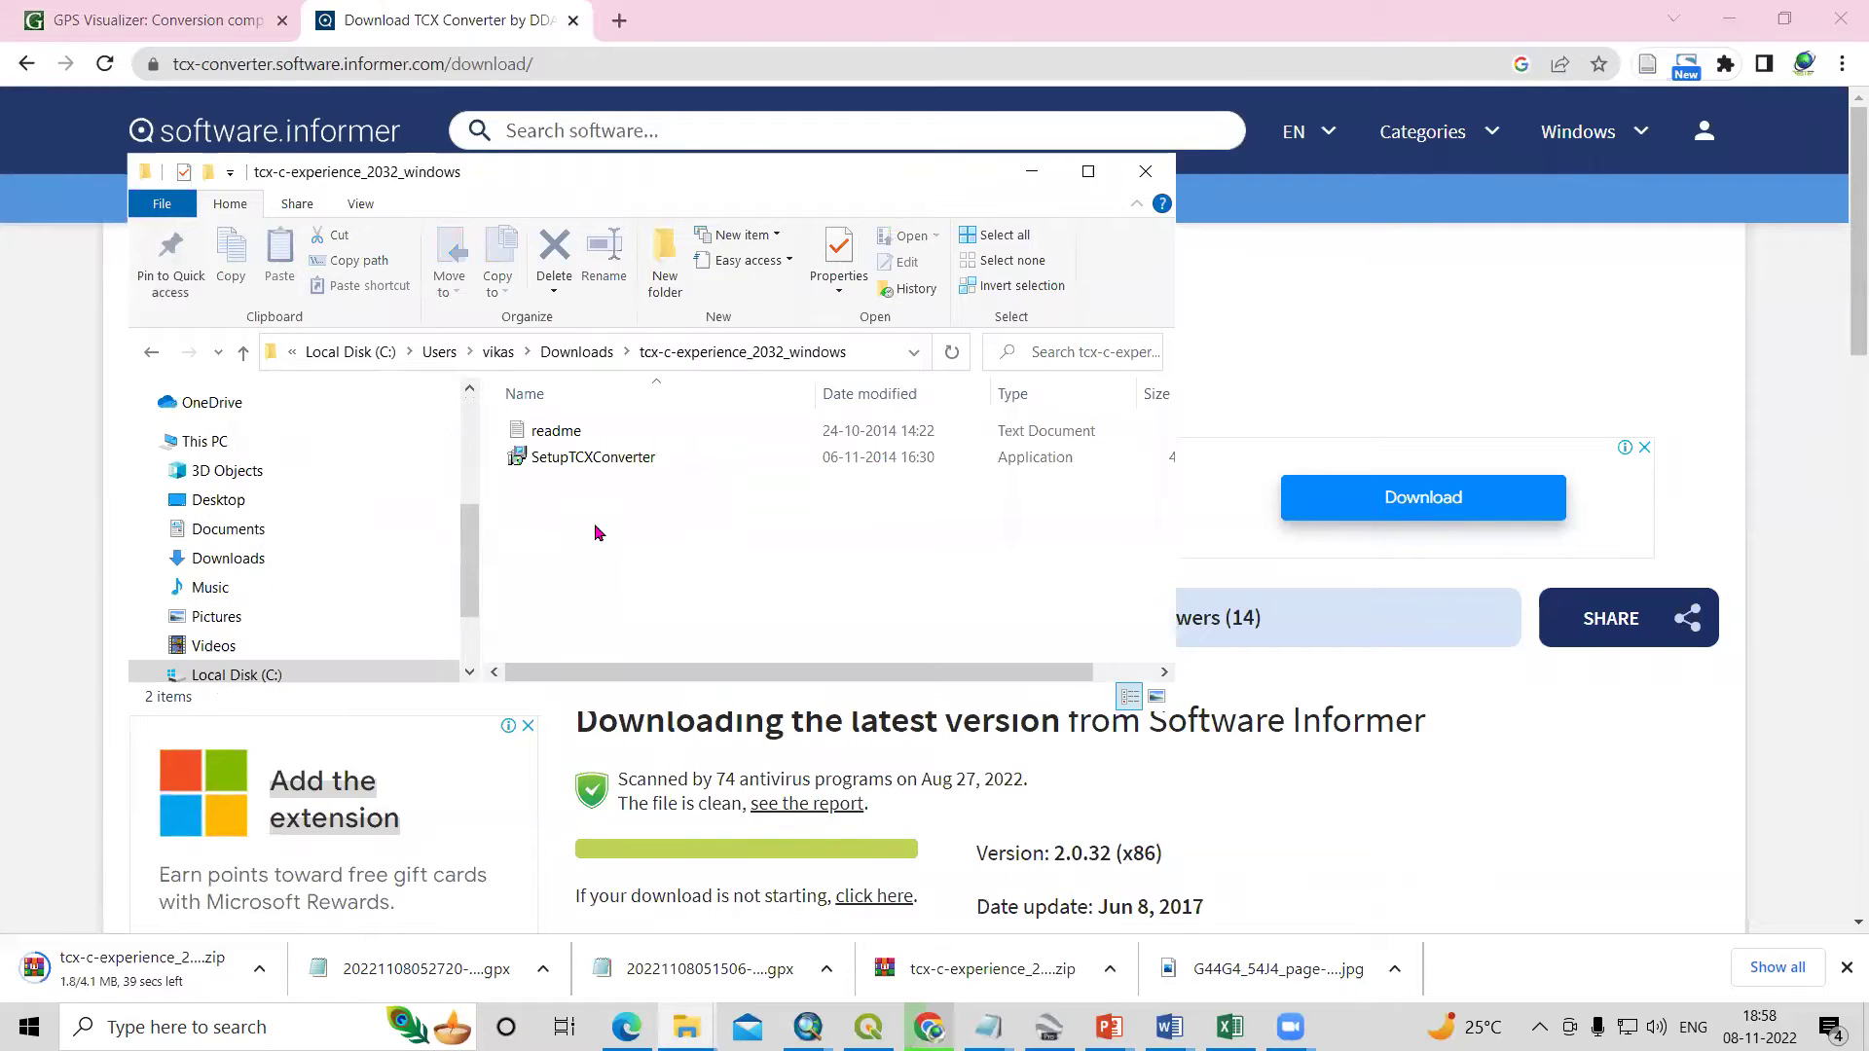
left_click(598, 466)
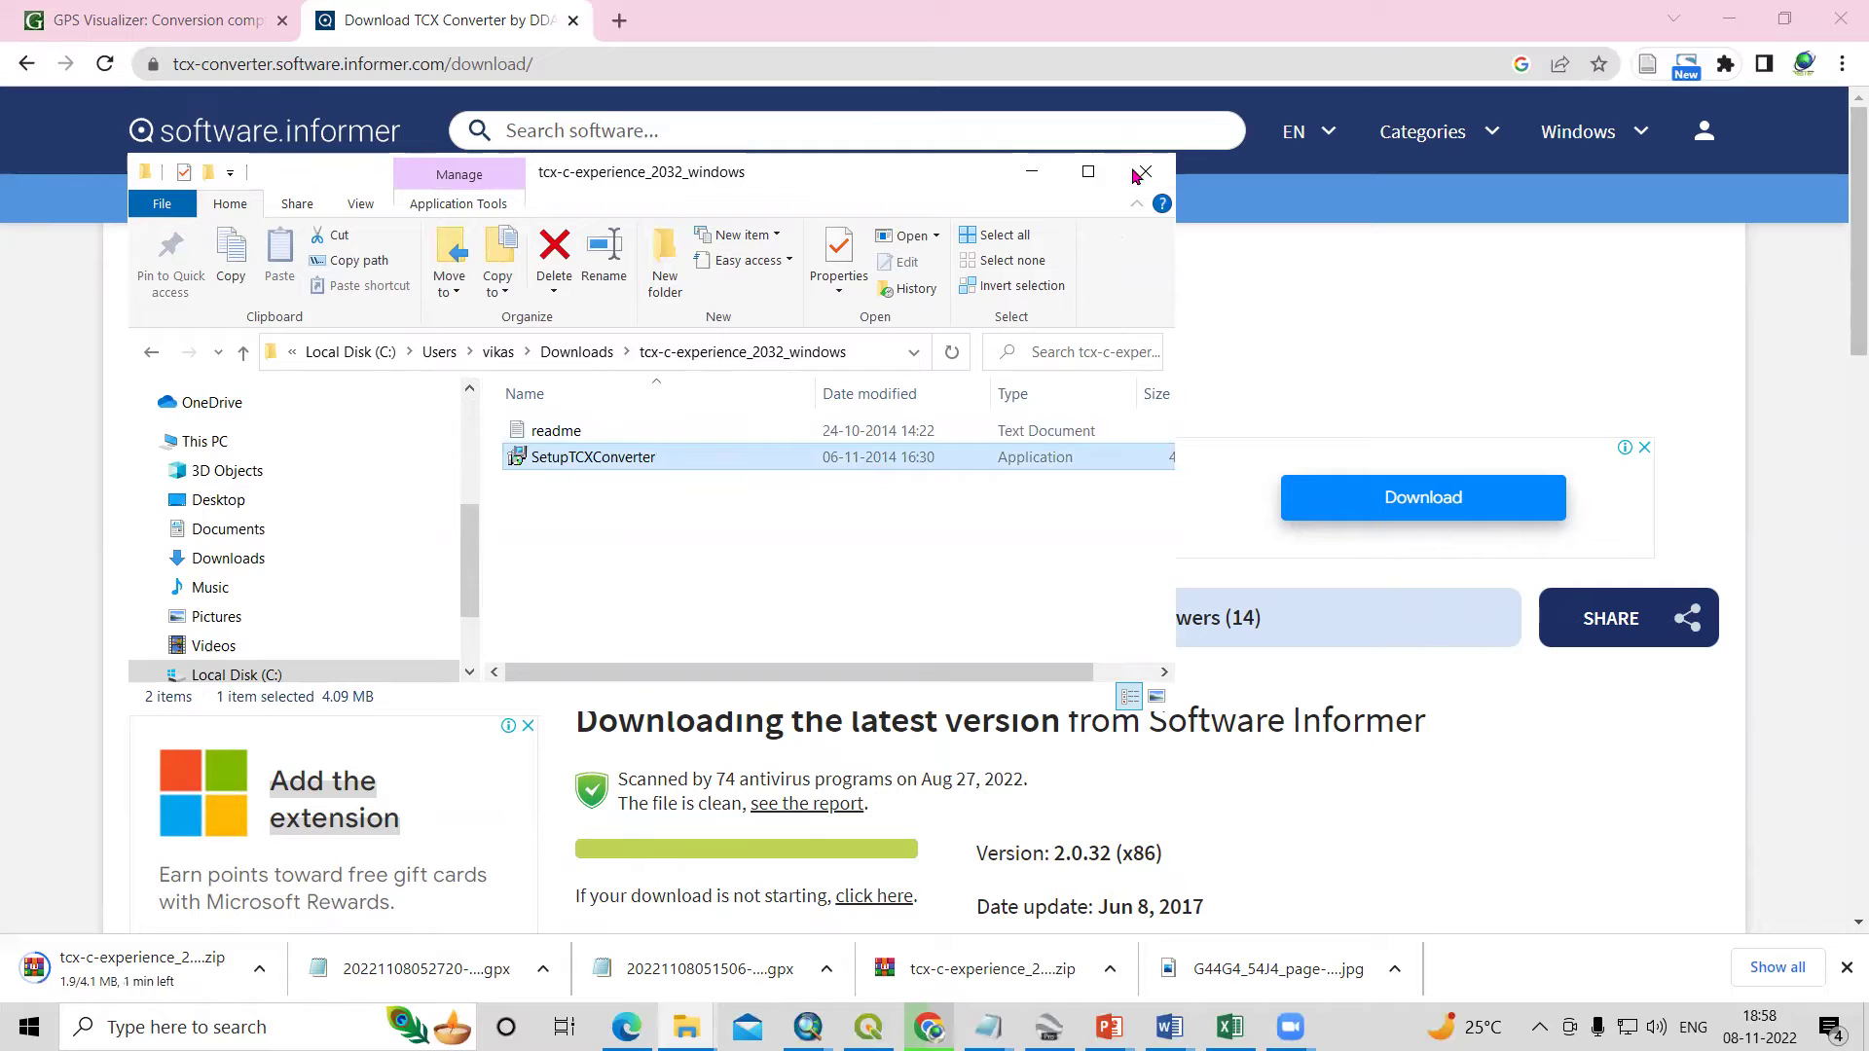
Launch TCX Converter via the 'tc' taskbar search, maximize it, and keep English as its language.
left_click(263, 1027)
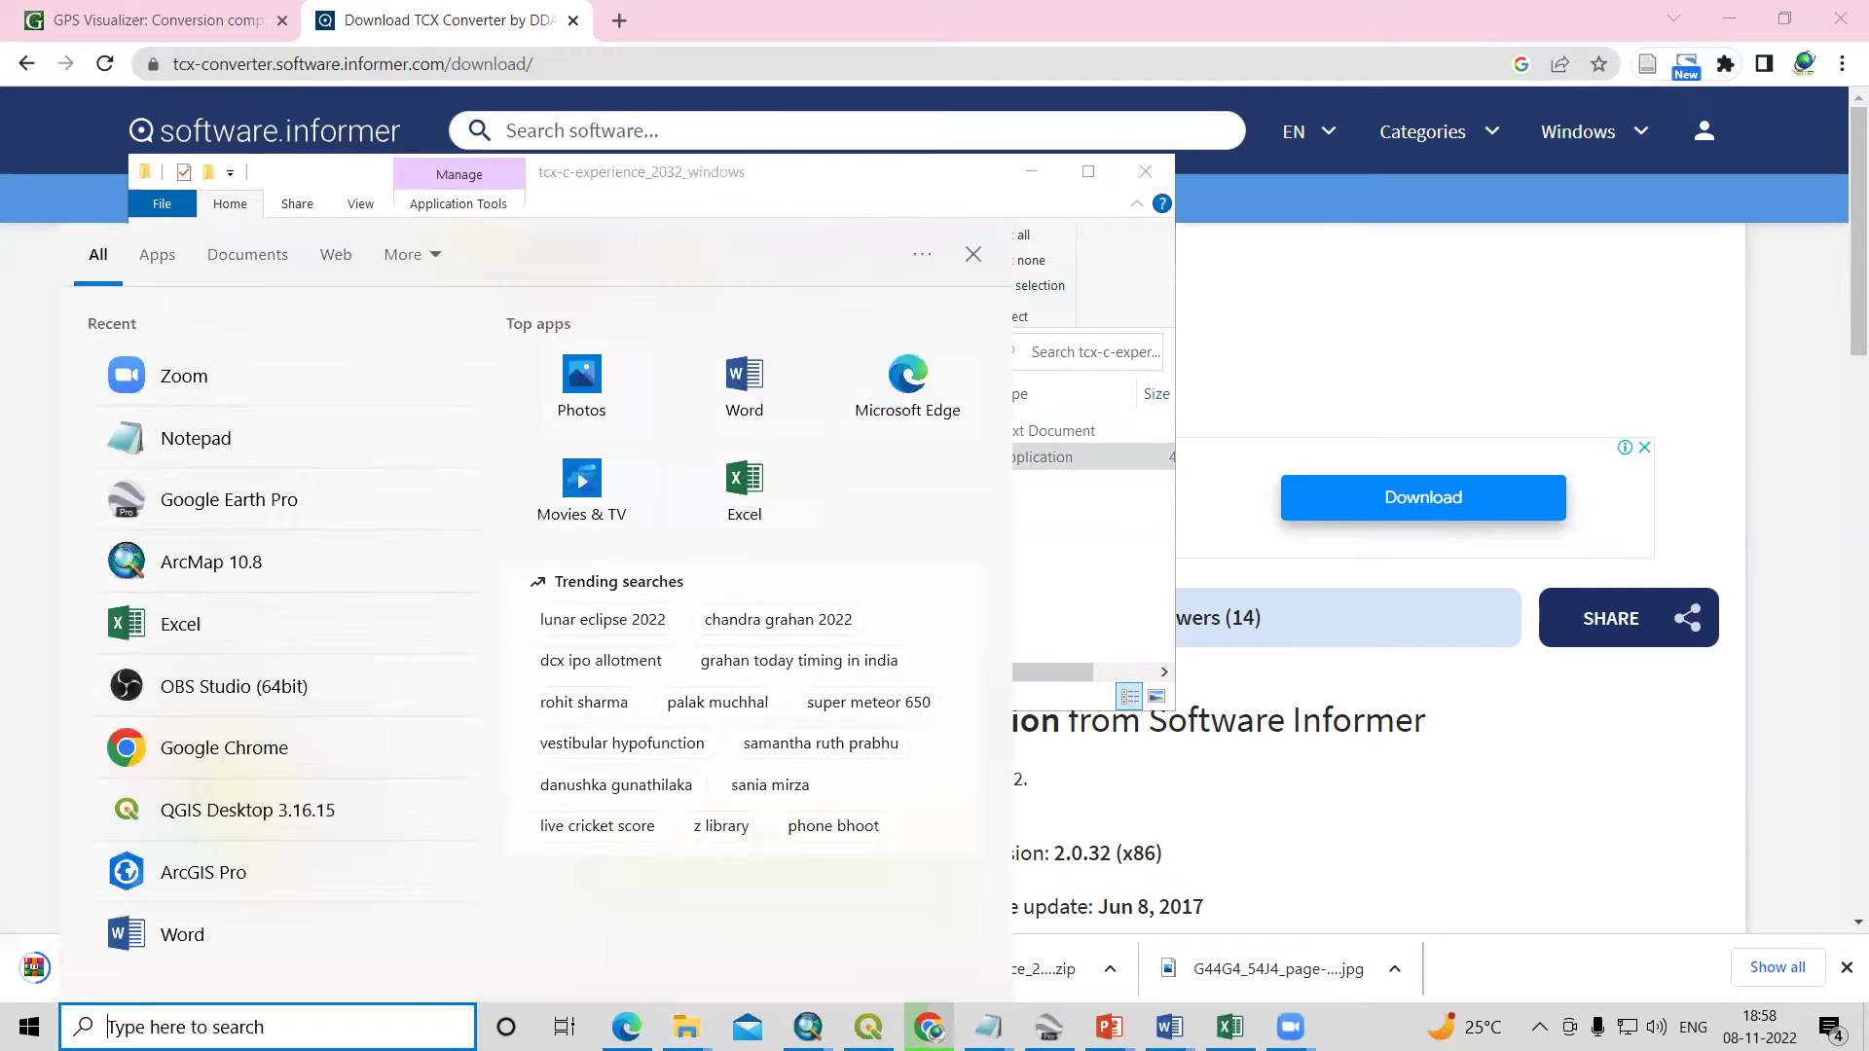
type("tc")
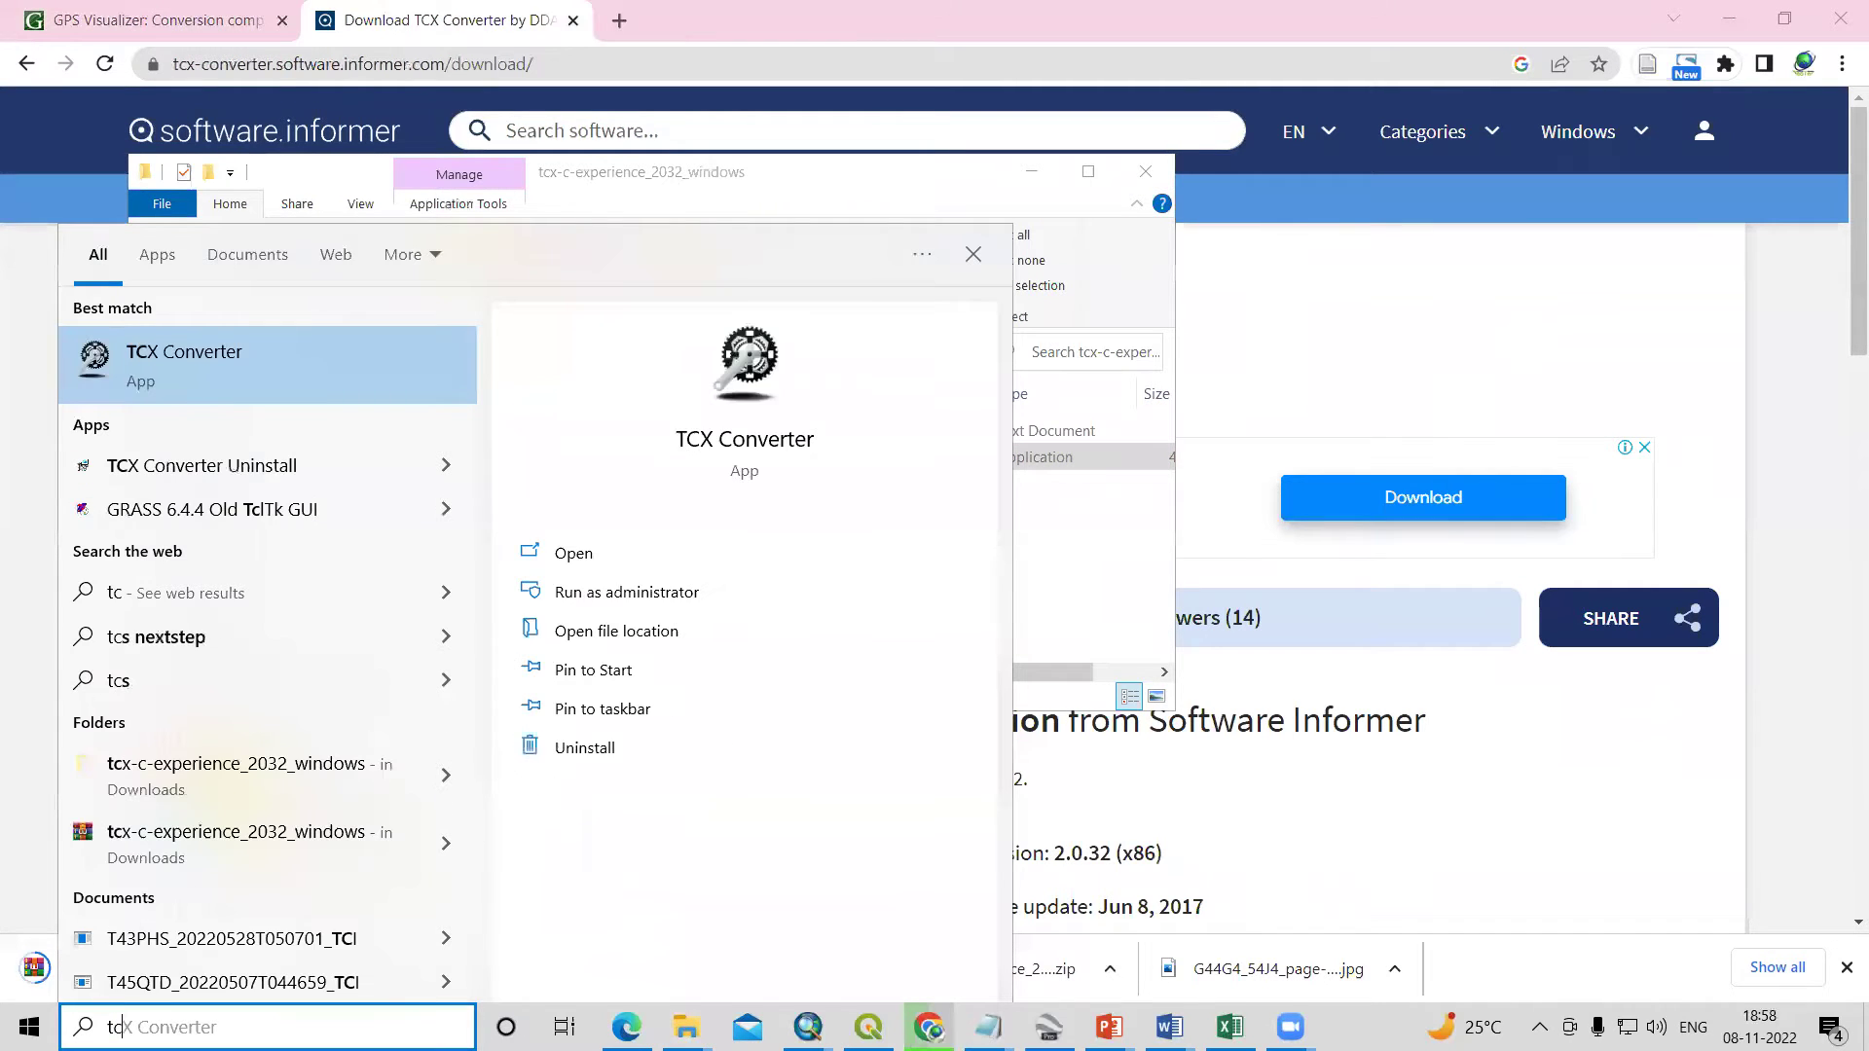
left_click(272, 388)
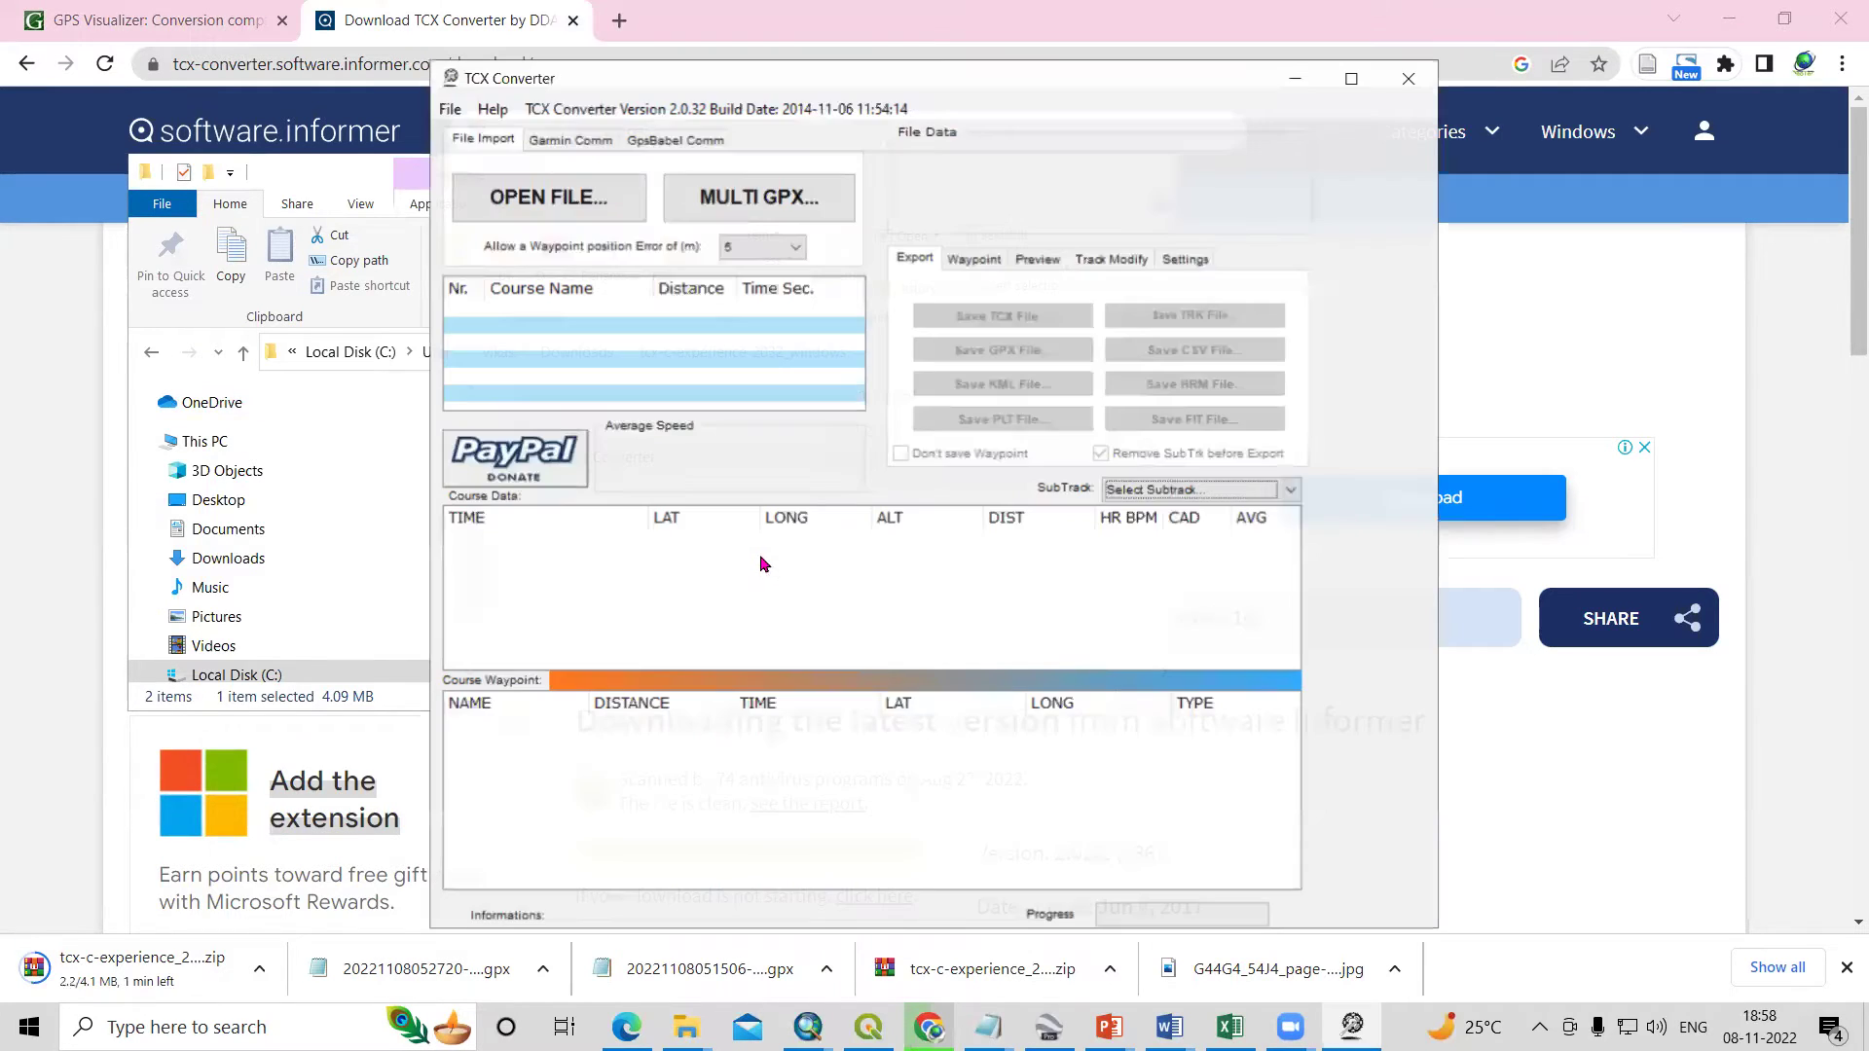
left_click(1367, 74)
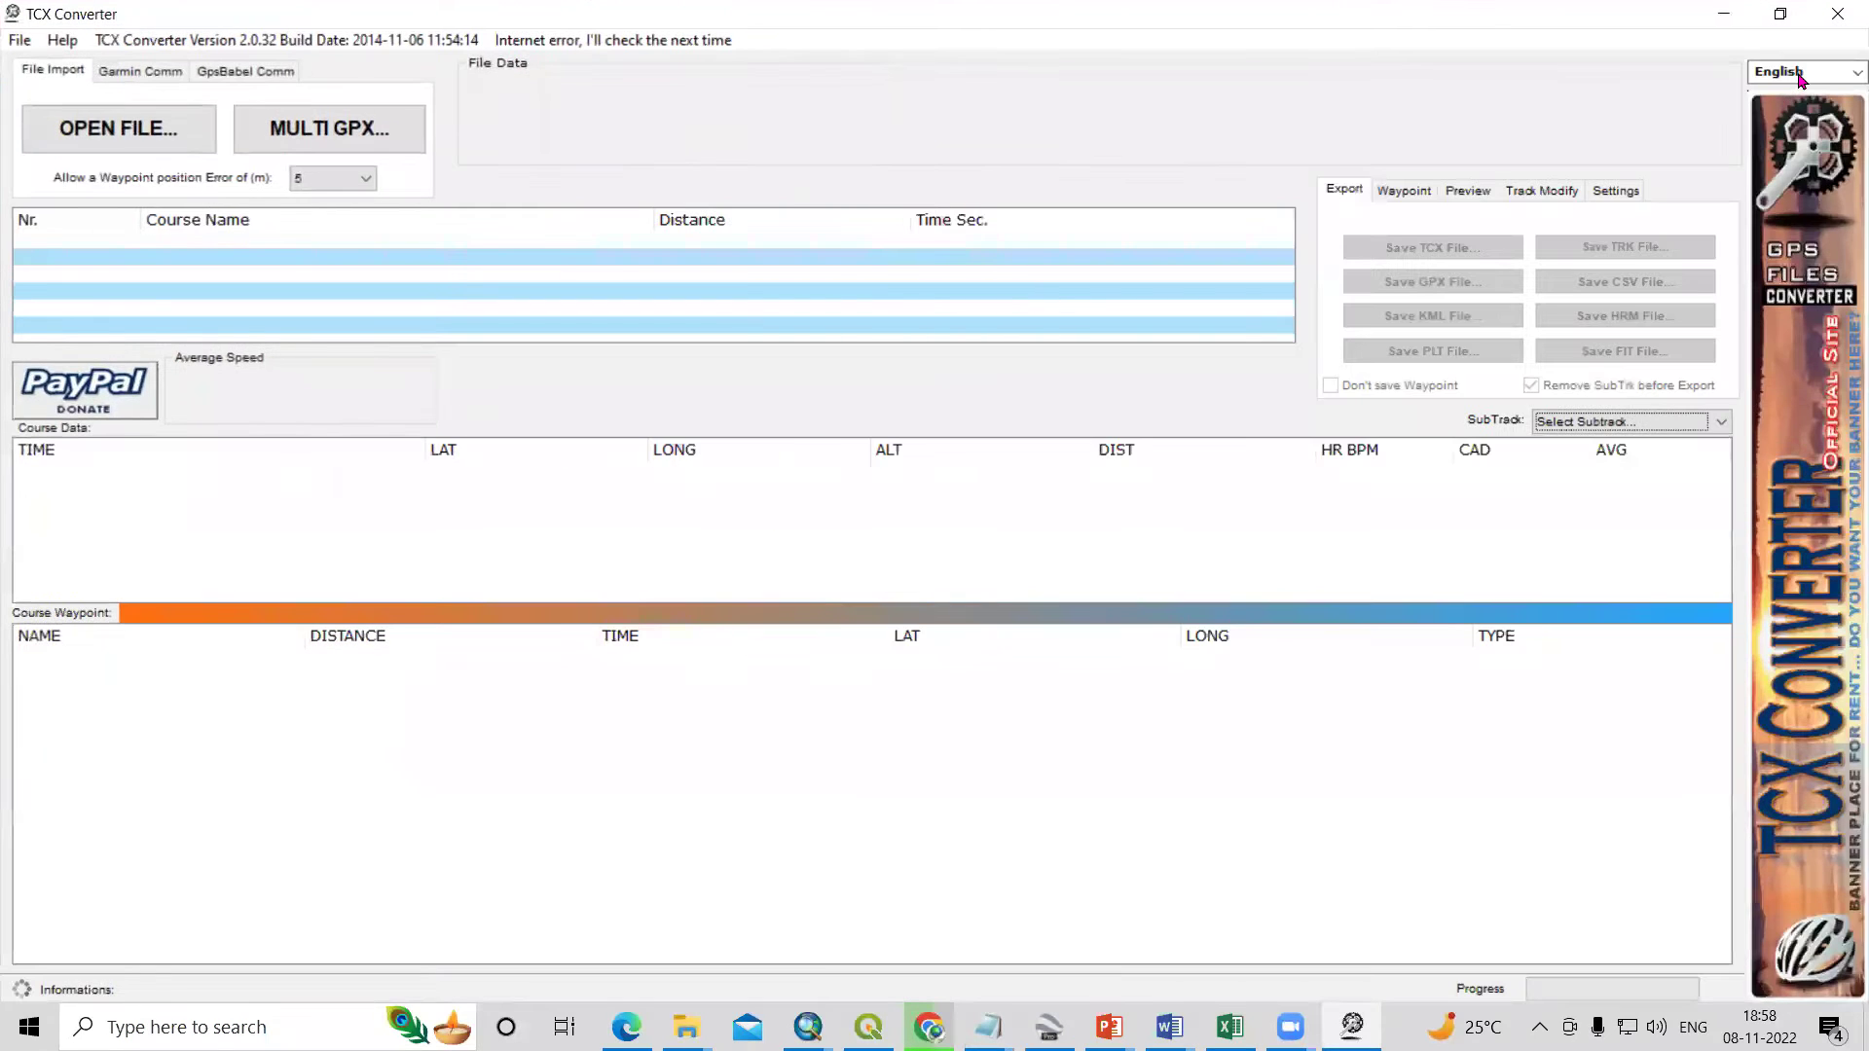
left_click(1811, 78)
left_click(1842, 78)
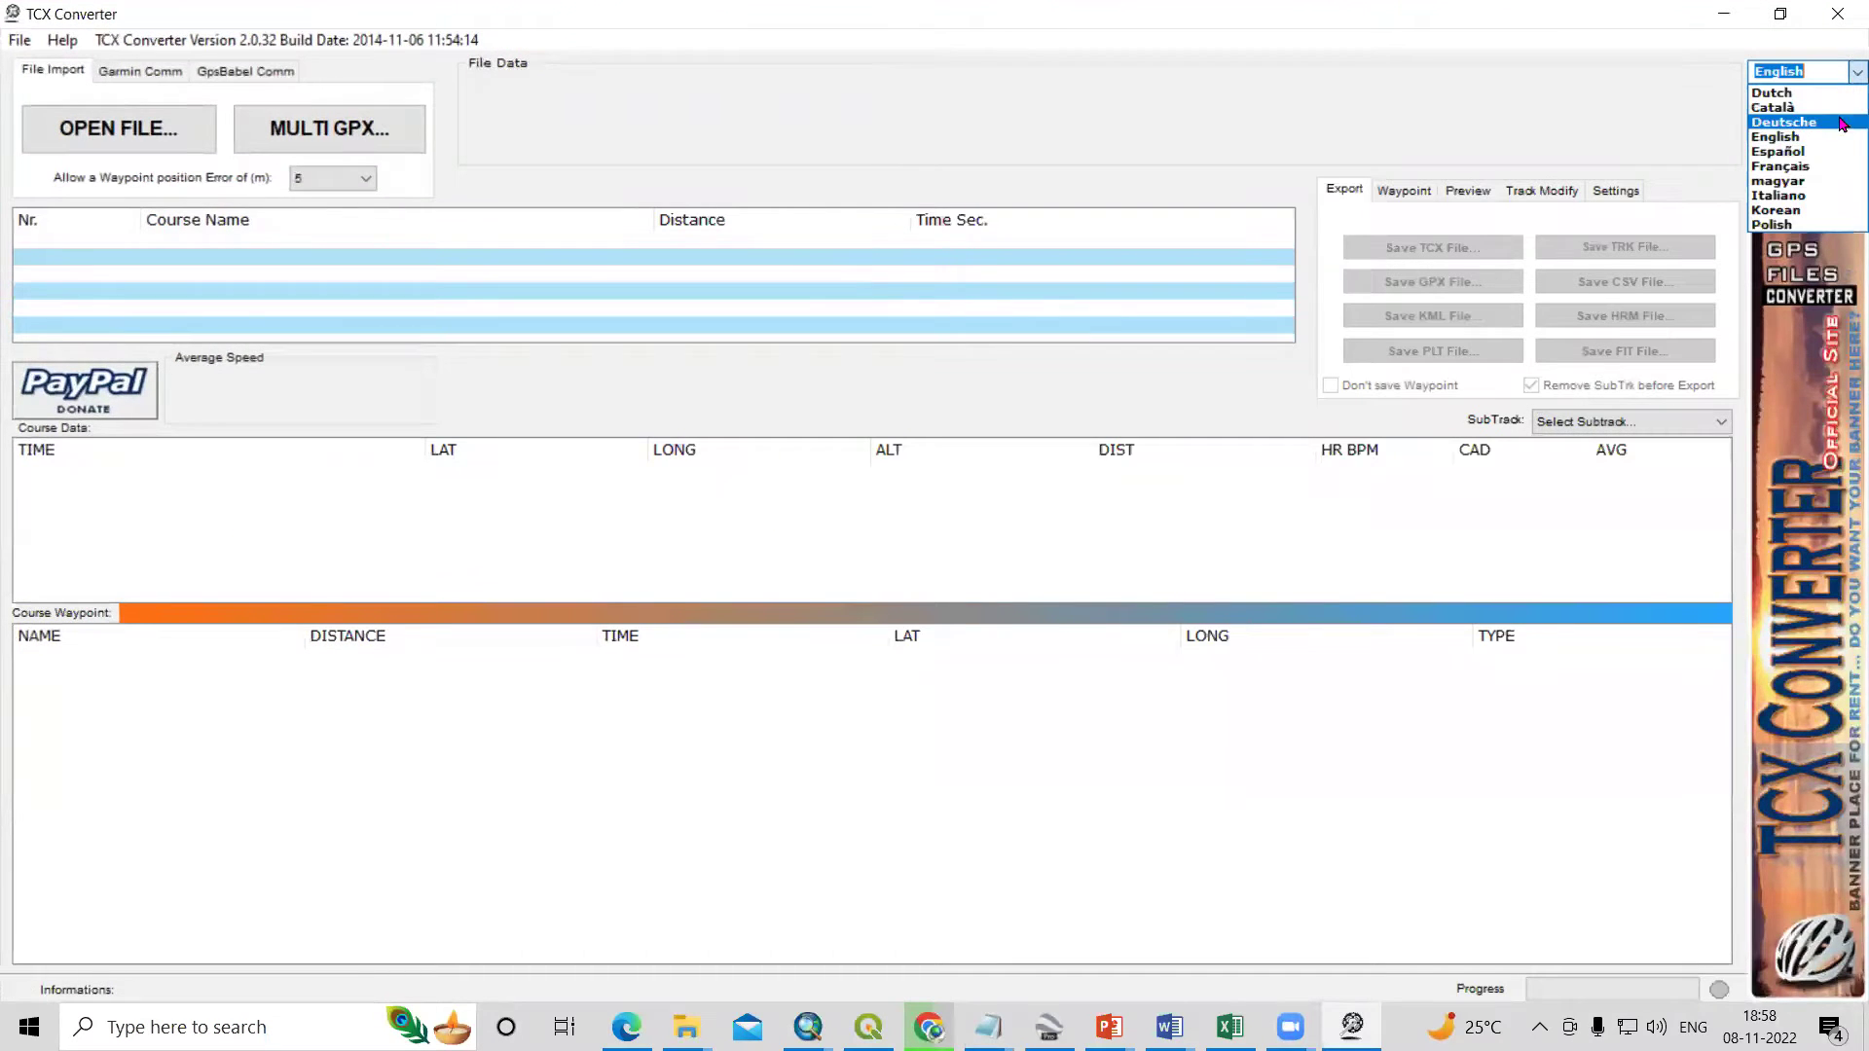
left_click(1795, 142)
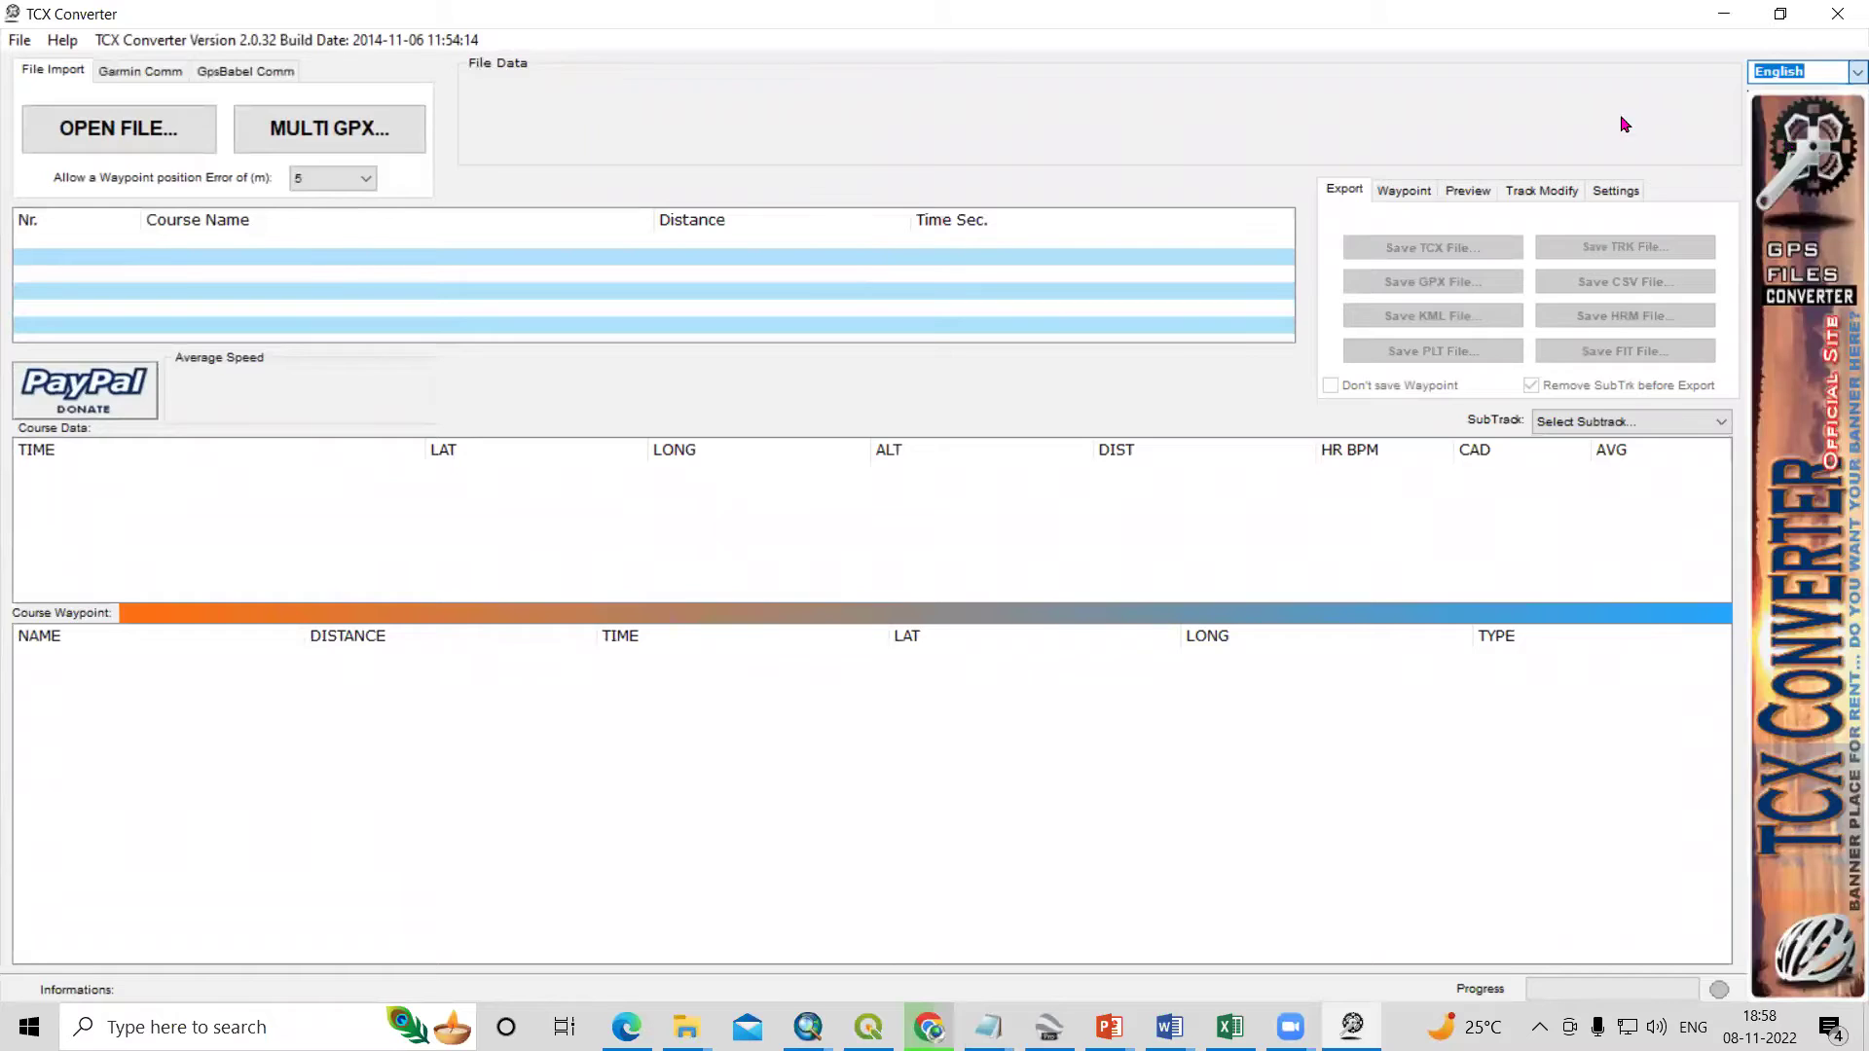
left_click(107, 143)
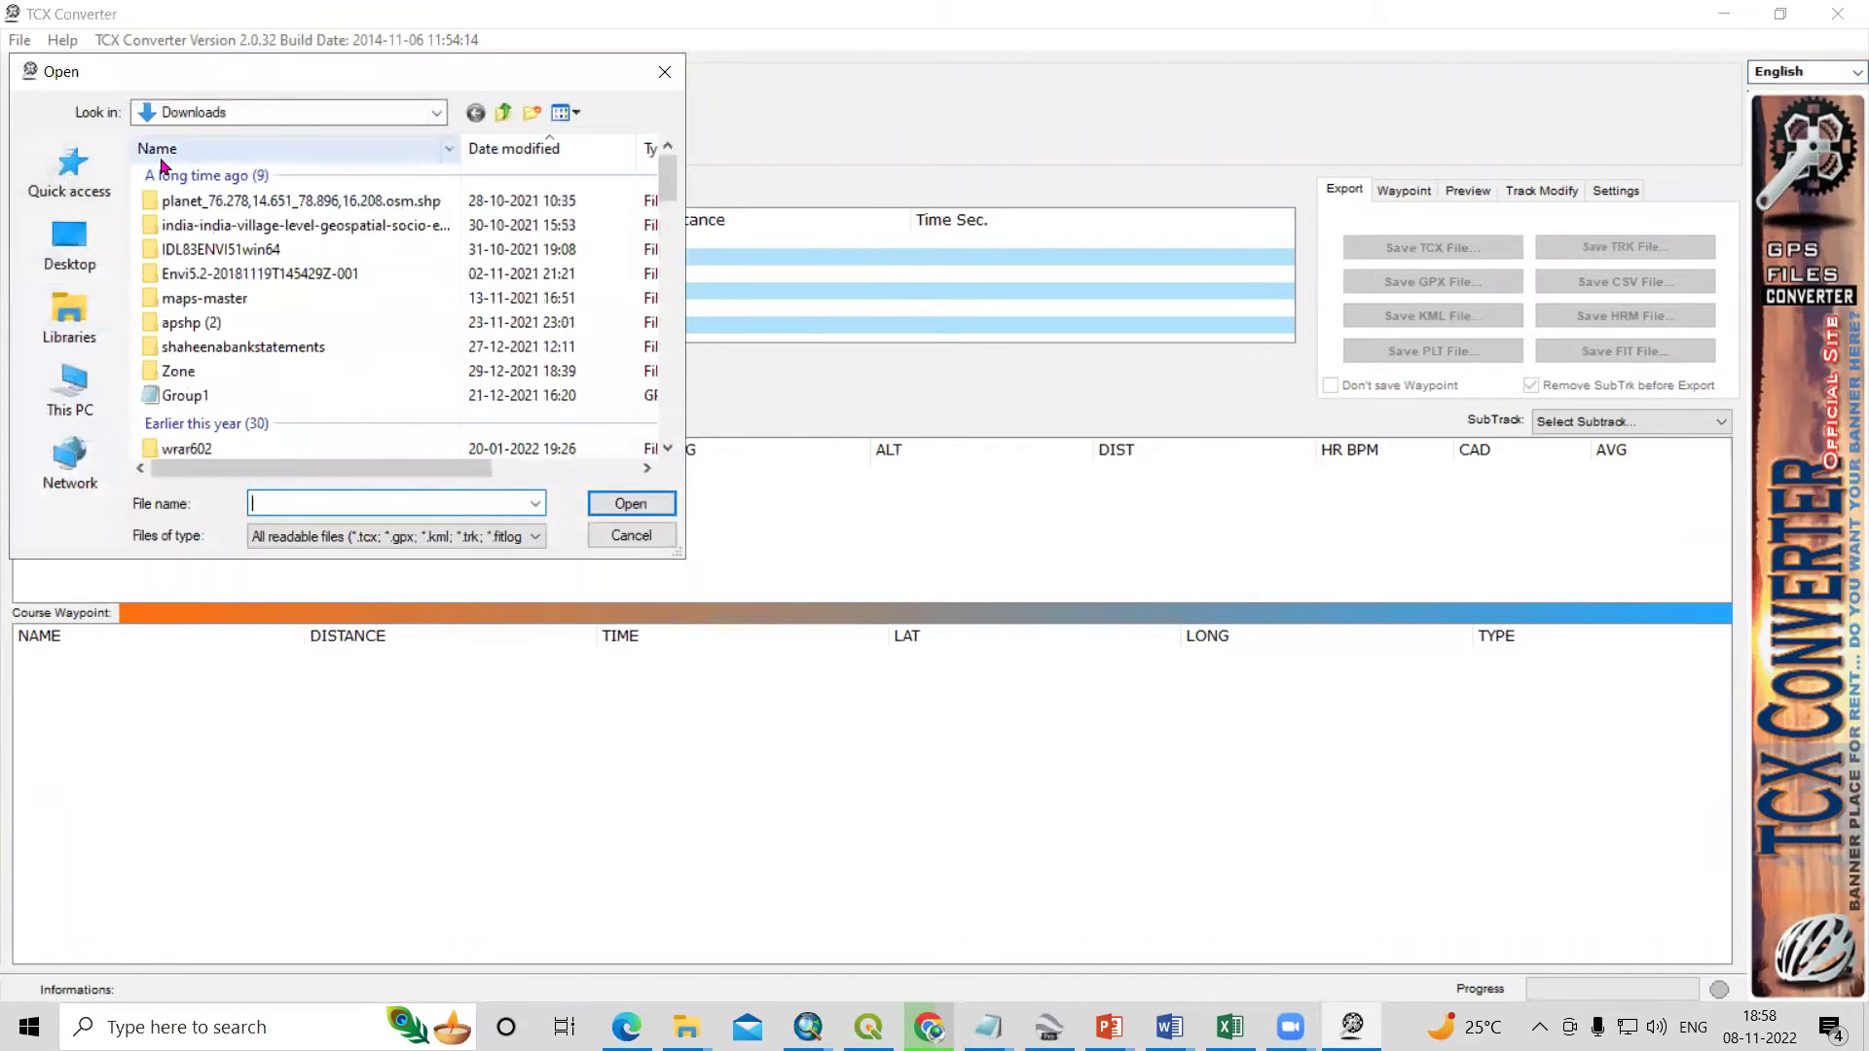
scroll(215, 258, "down", 12)
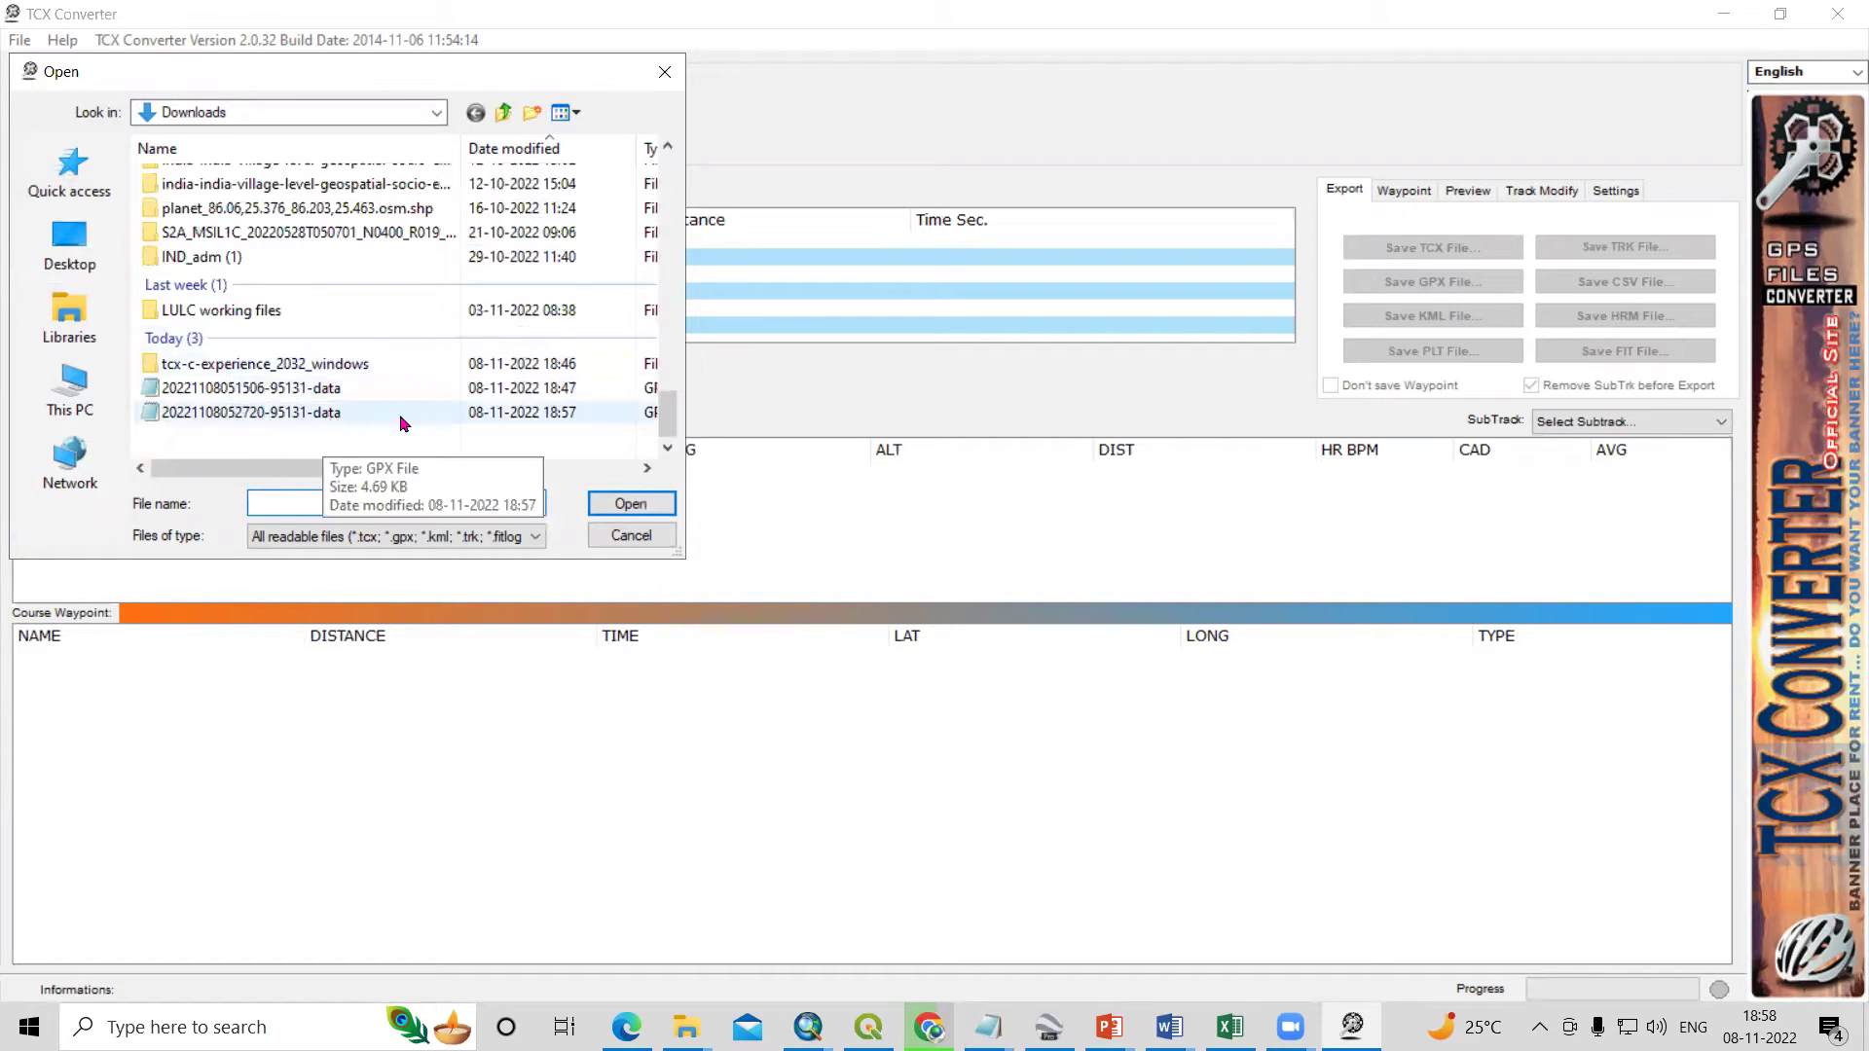
left_click_drag(687, 402, 918, 402)
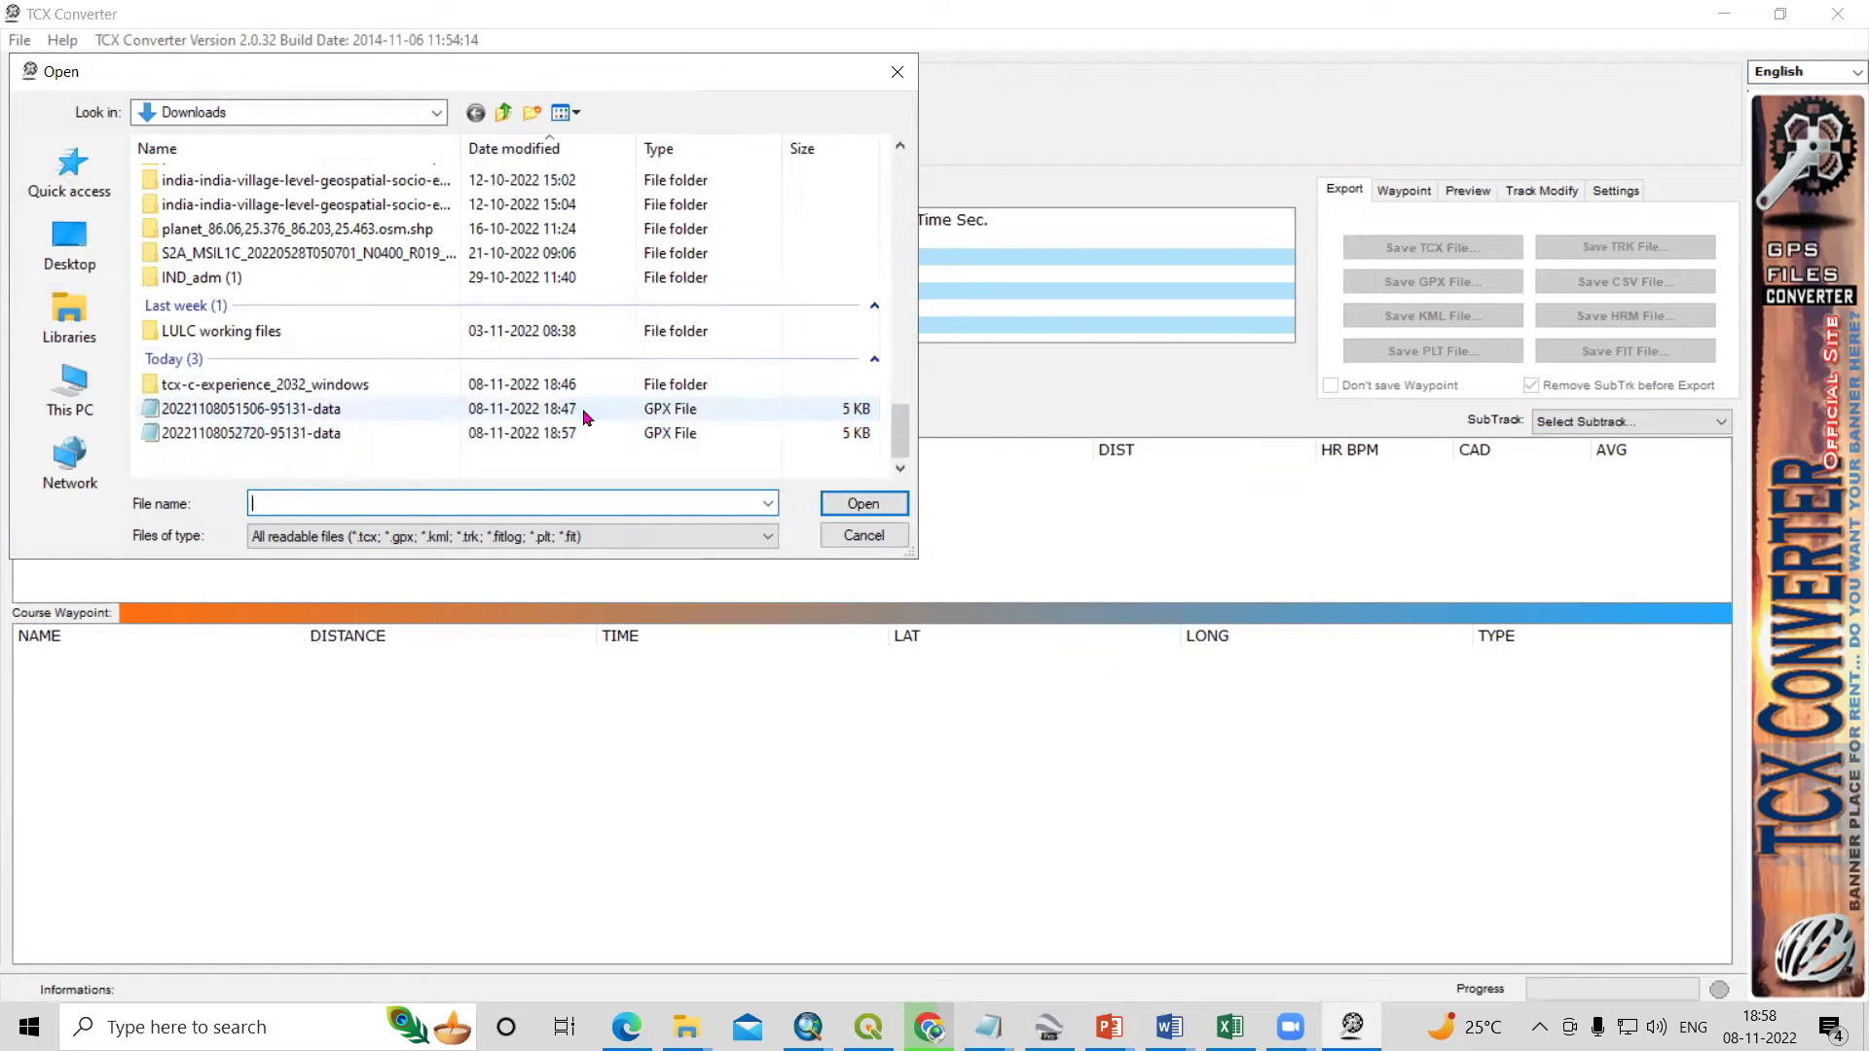
left_click(350, 436)
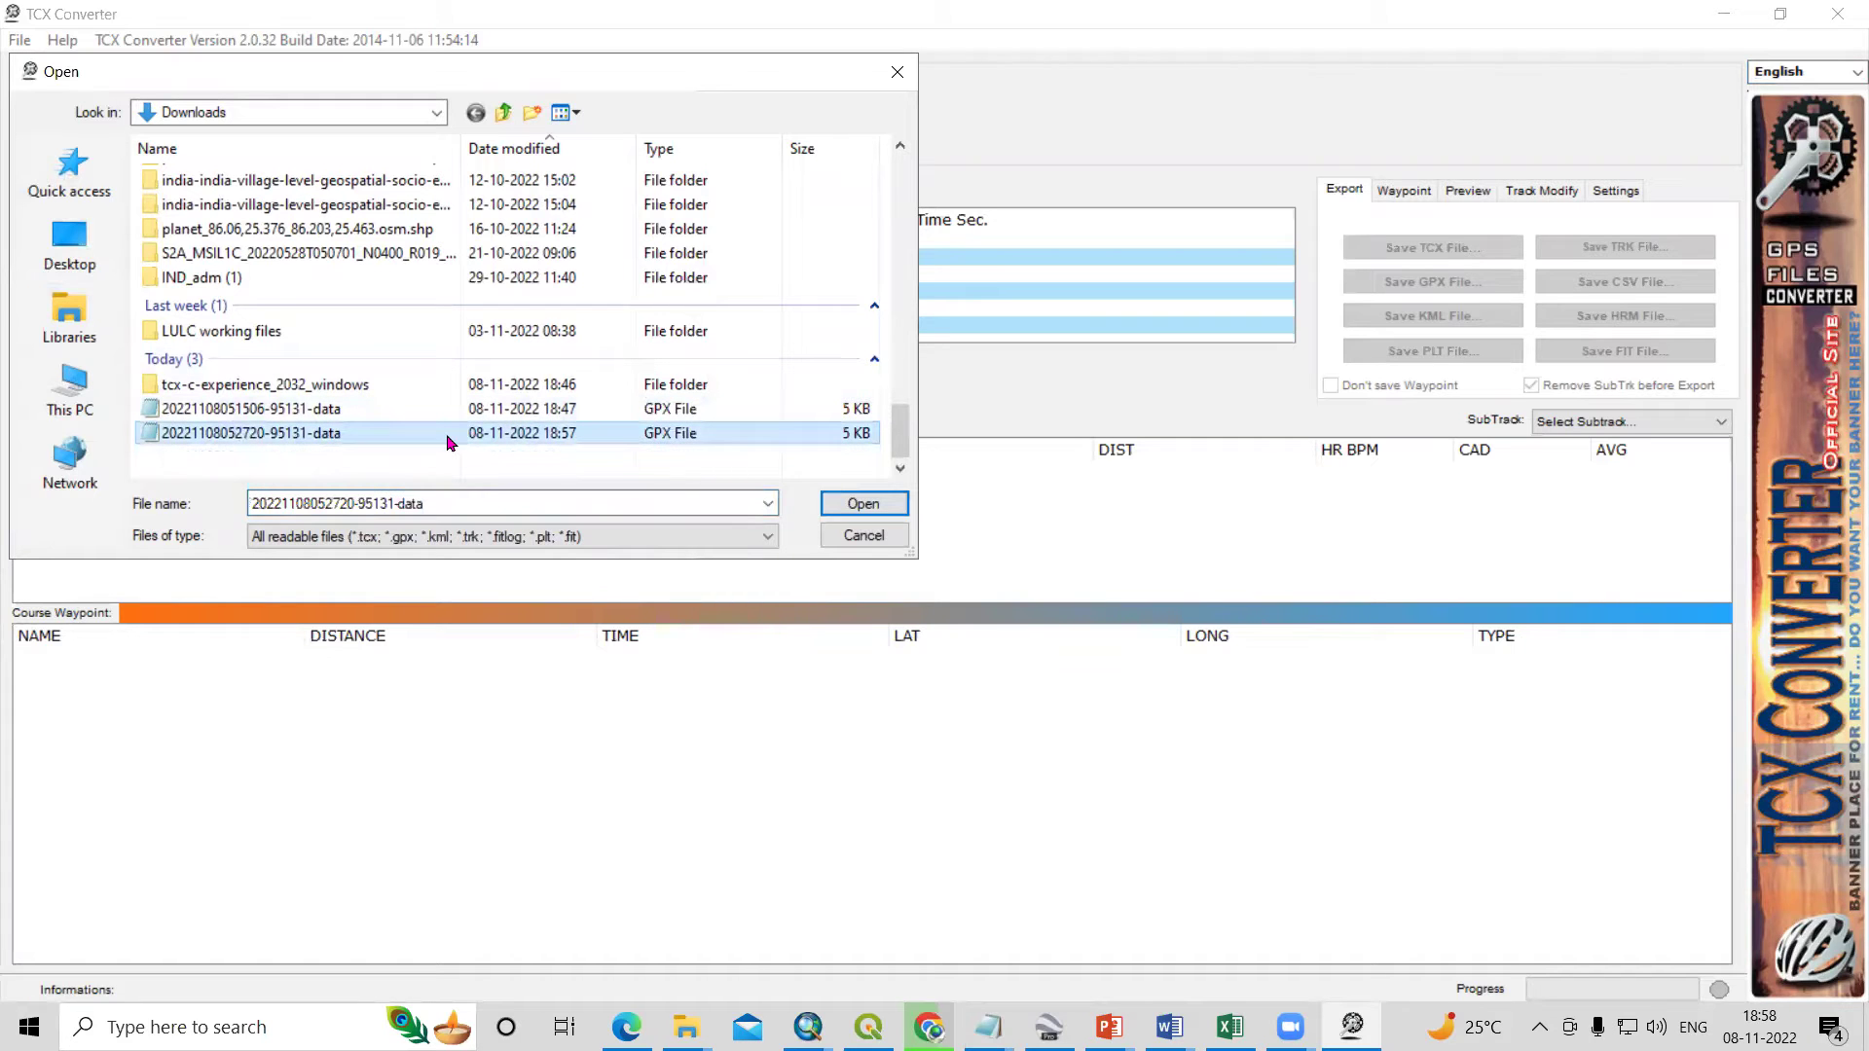
left_click(863, 504)
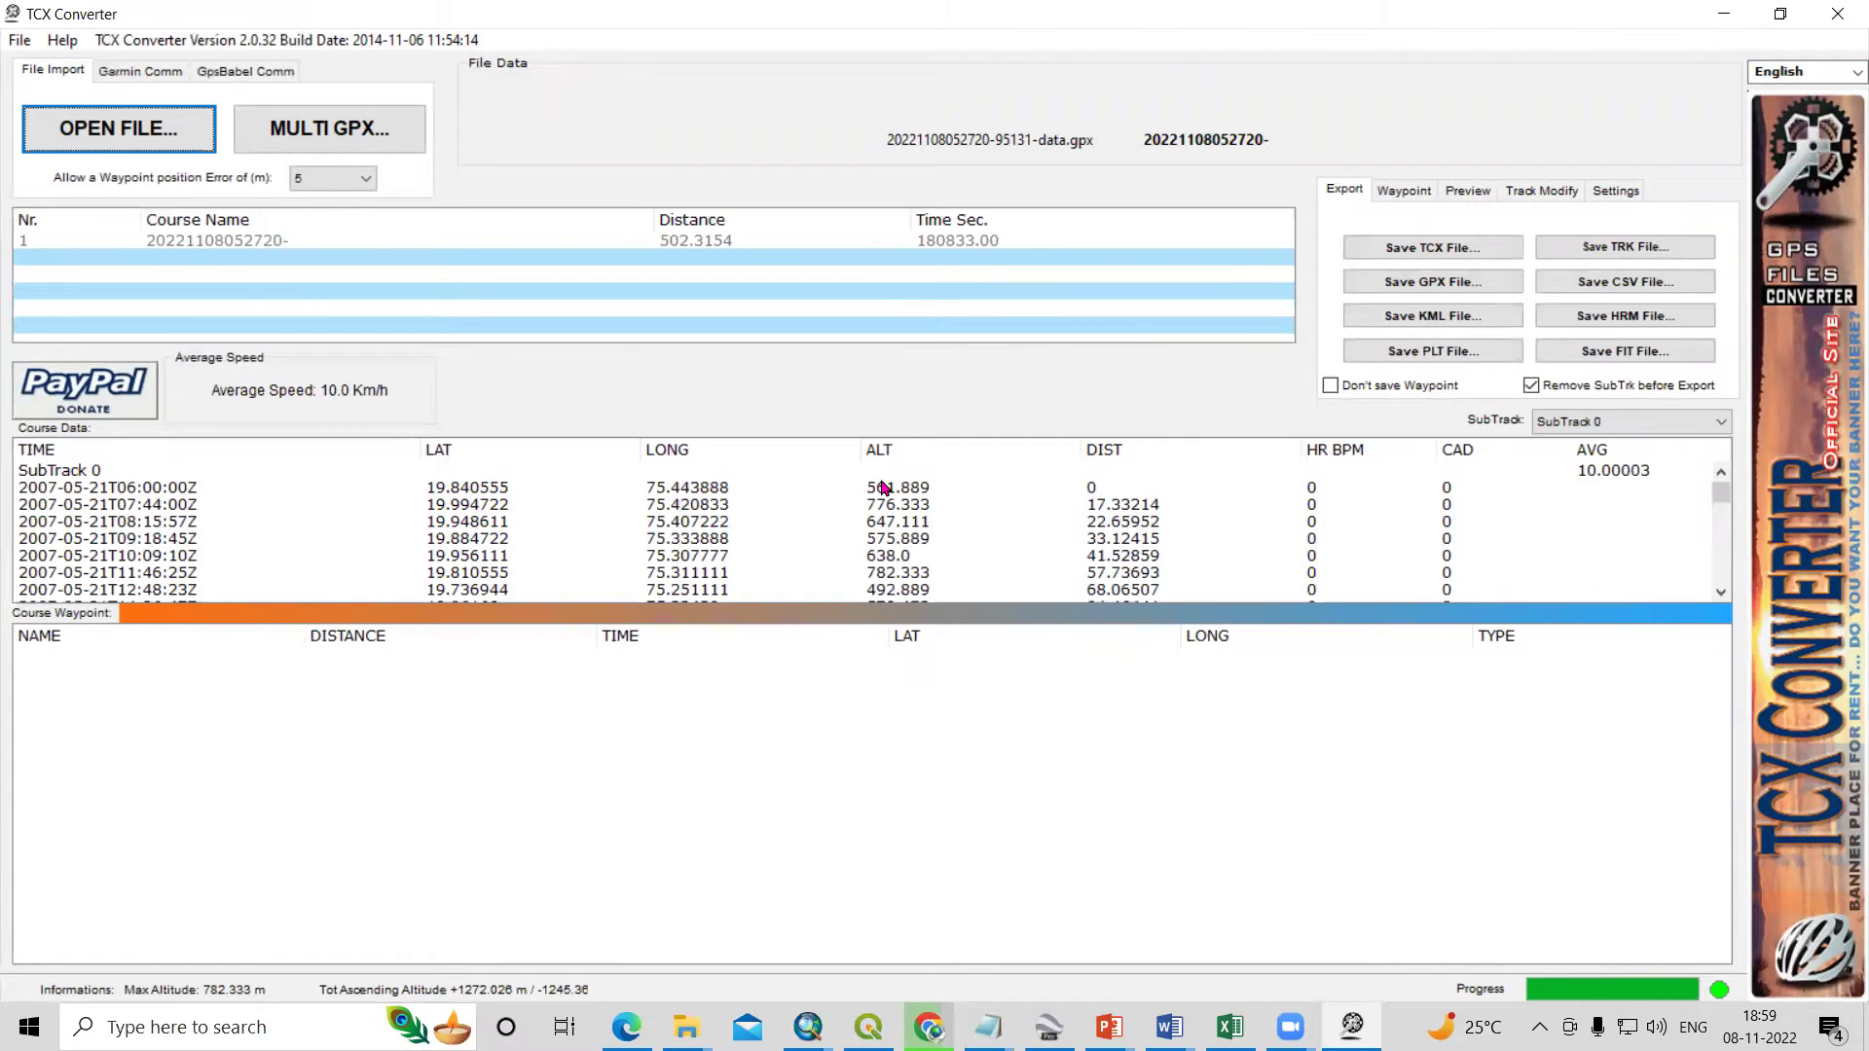
scroll(880, 487, "down", 15)
scroll(888, 537, "up", 10)
Save the track as a comma-separated CSV named Altitude in D:\Video Lecture\Excel_sheet.
scroll(887, 538, "up", 2)
left_click(1604, 282)
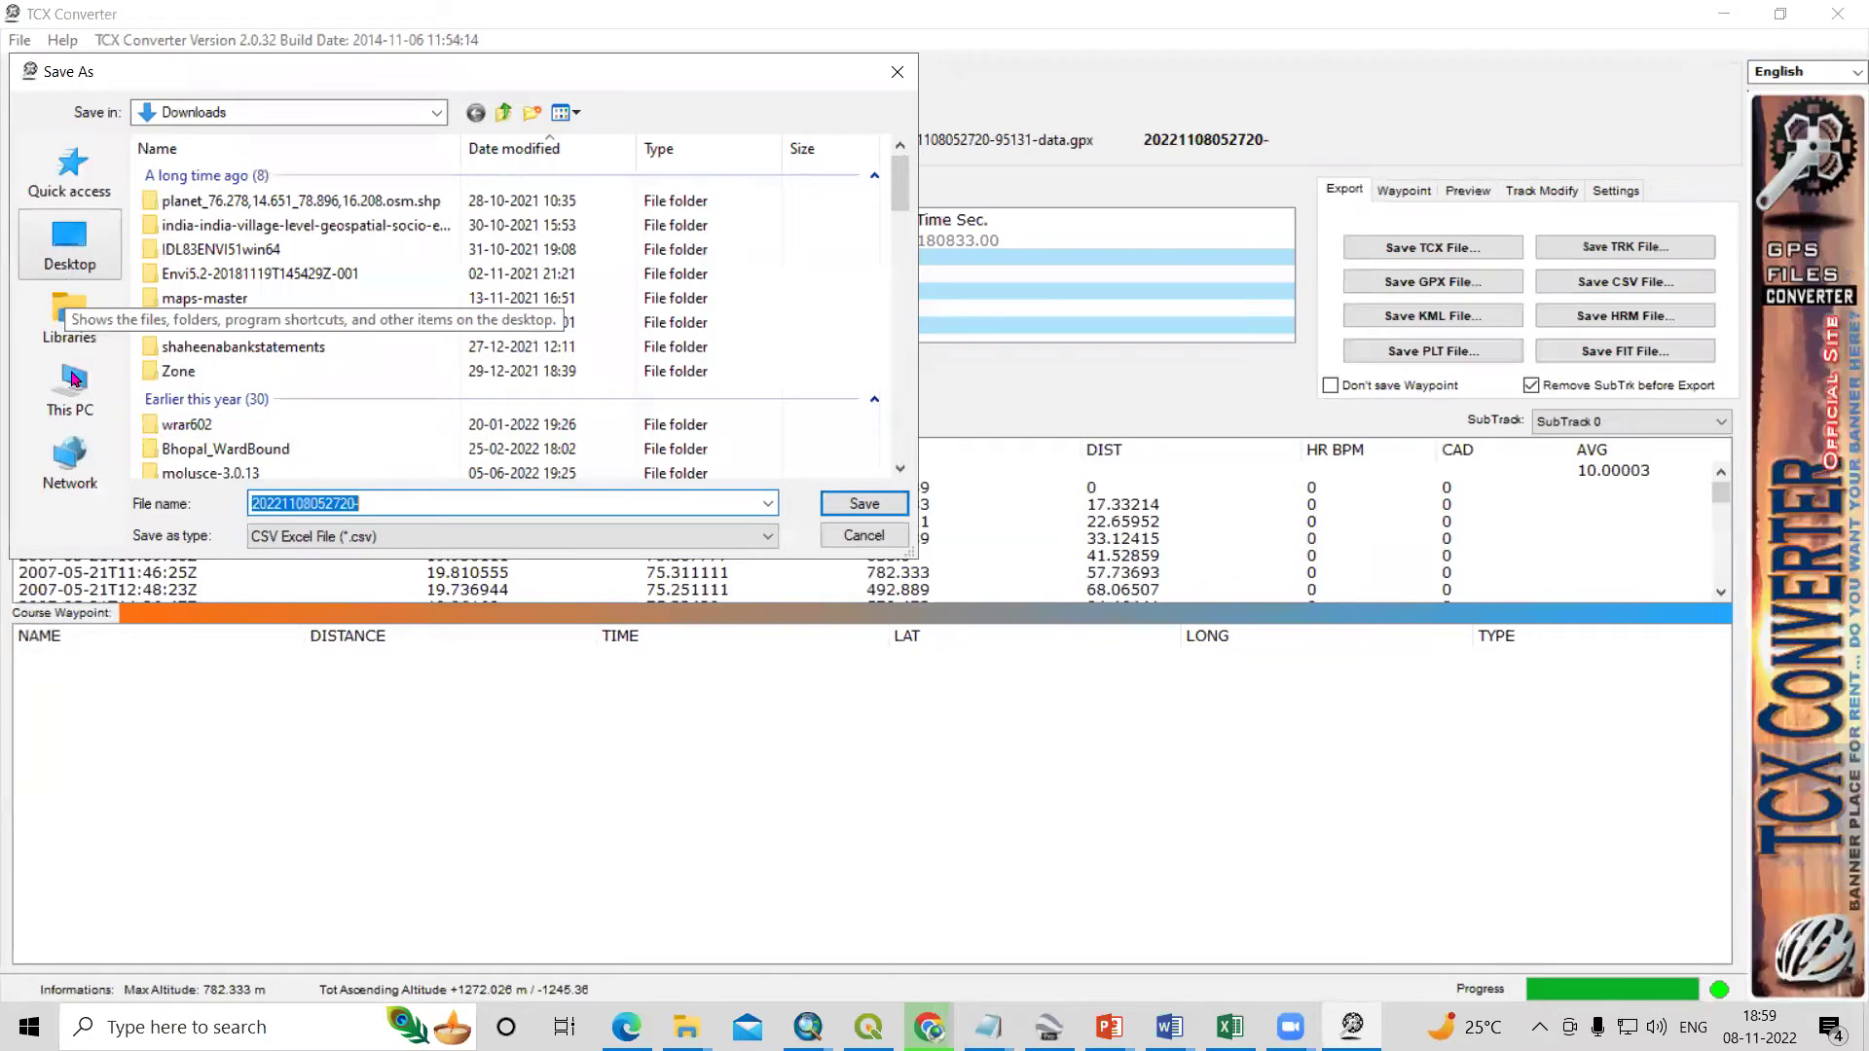
scroll(405, 447, "down", 3)
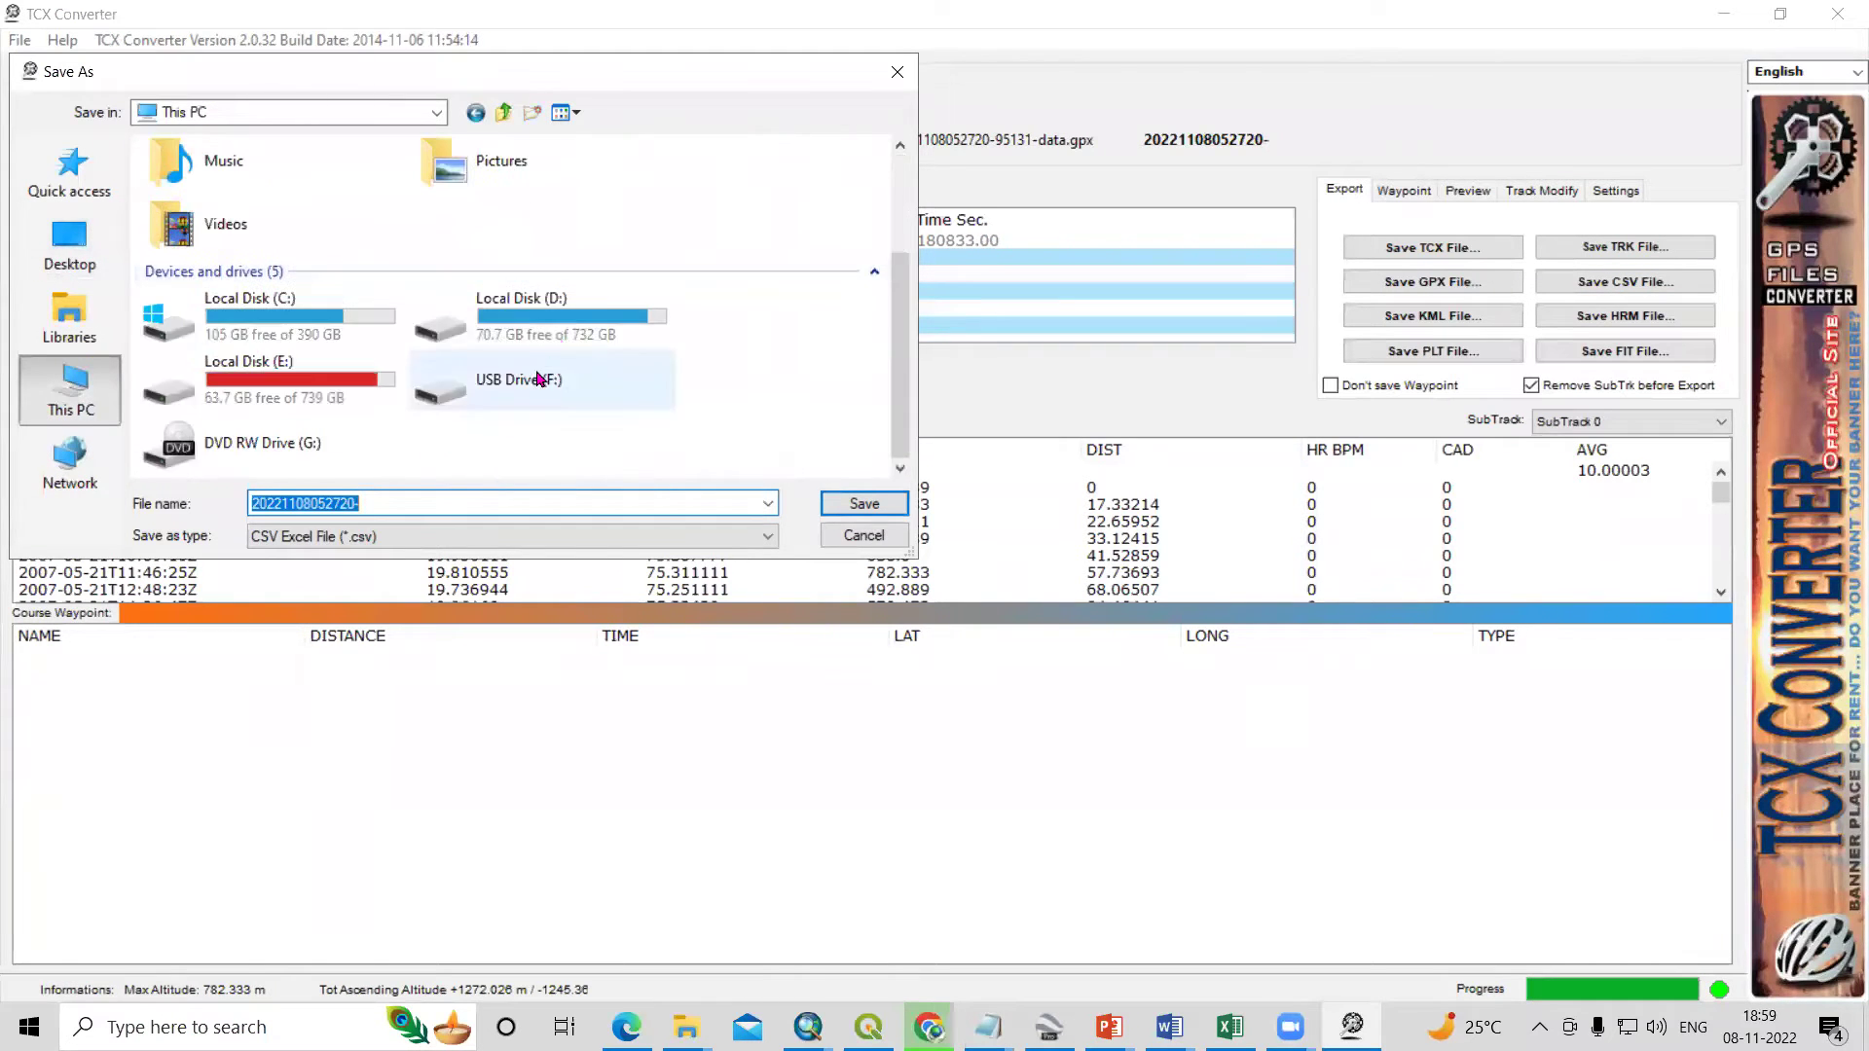
double_click(562, 339)
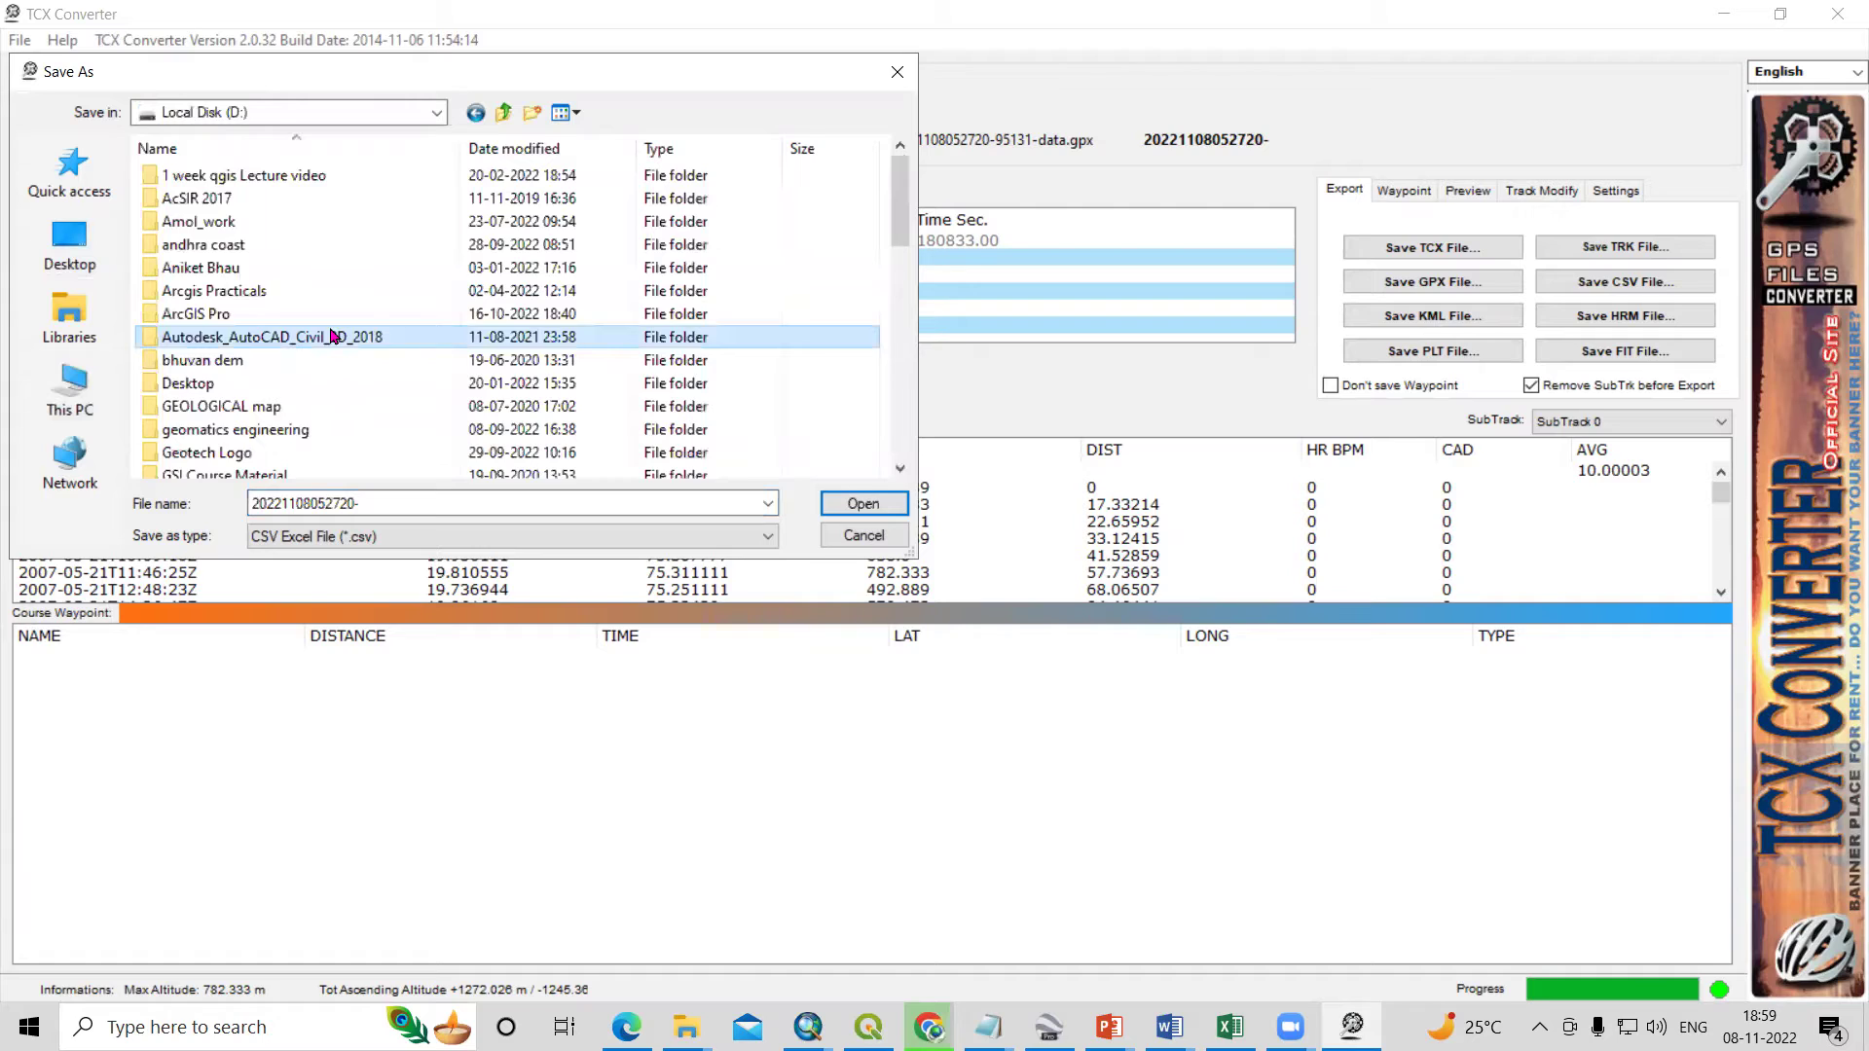
scroll(331, 337, "down", 5)
double_click(231, 370)
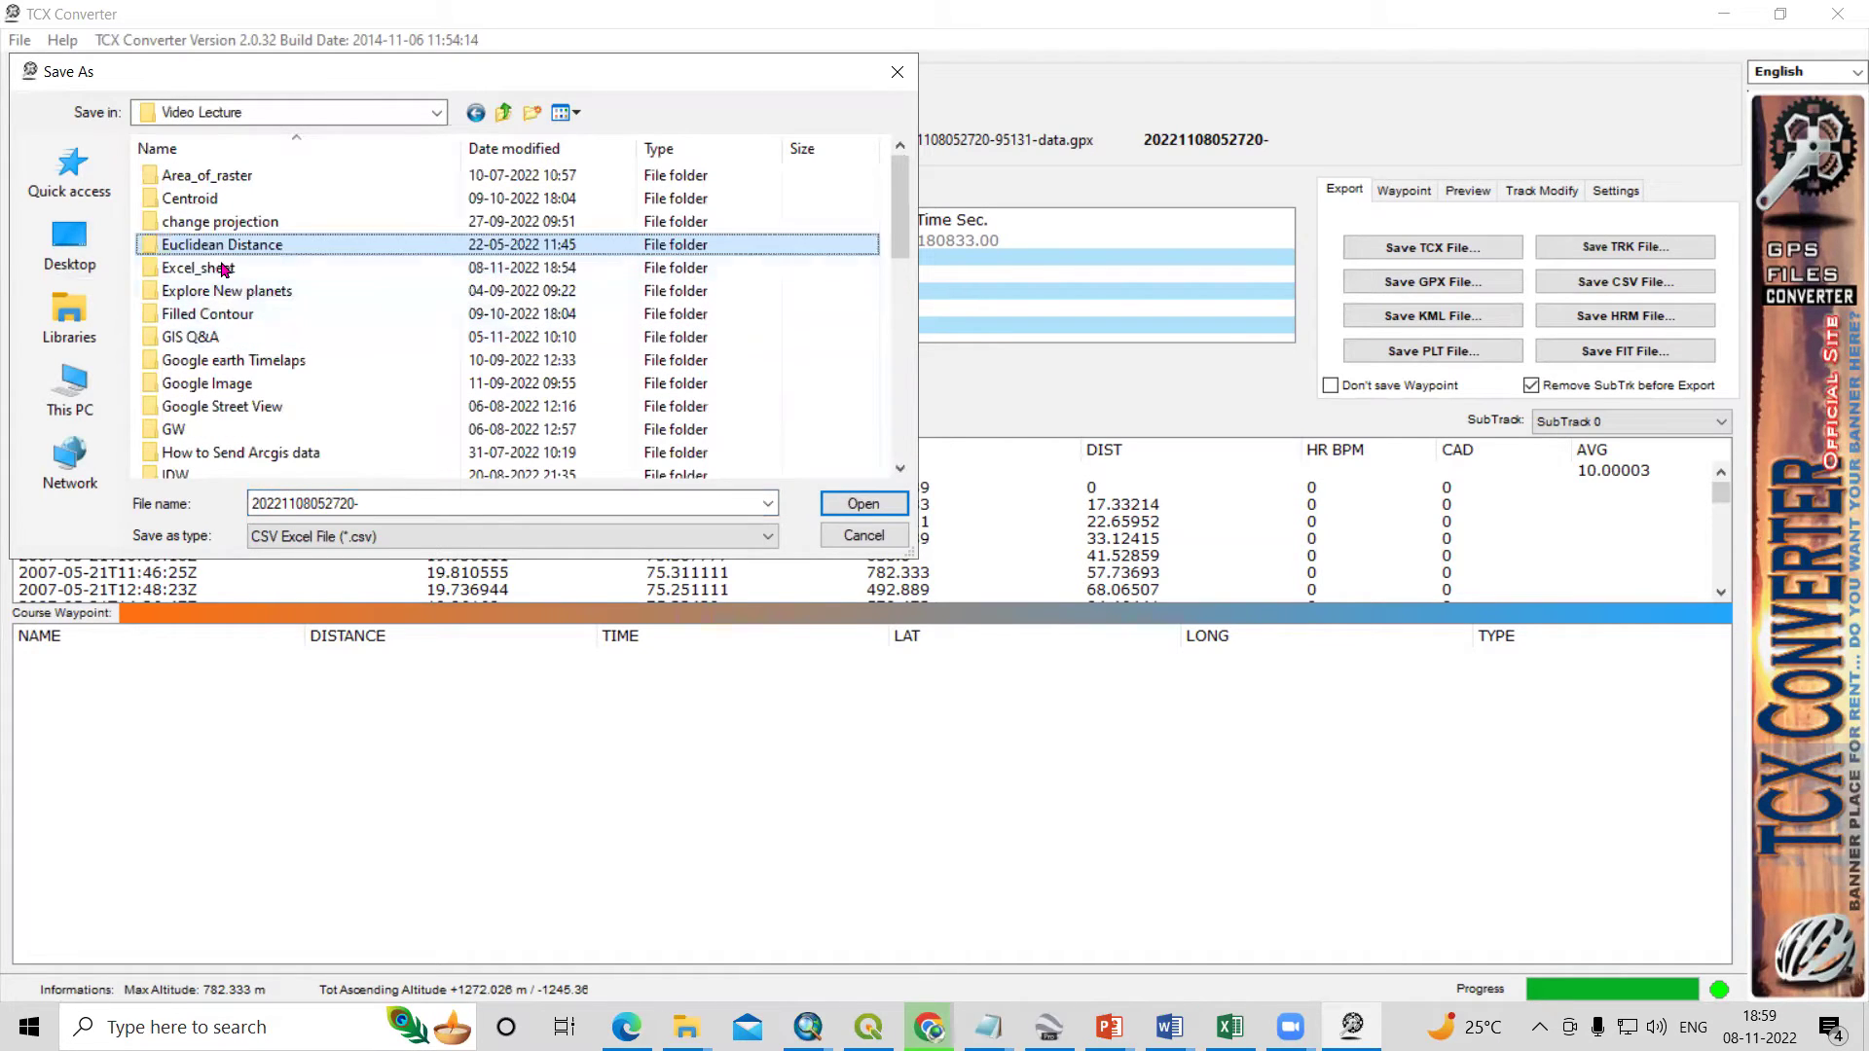
double_click(225, 272)
double_click(399, 505)
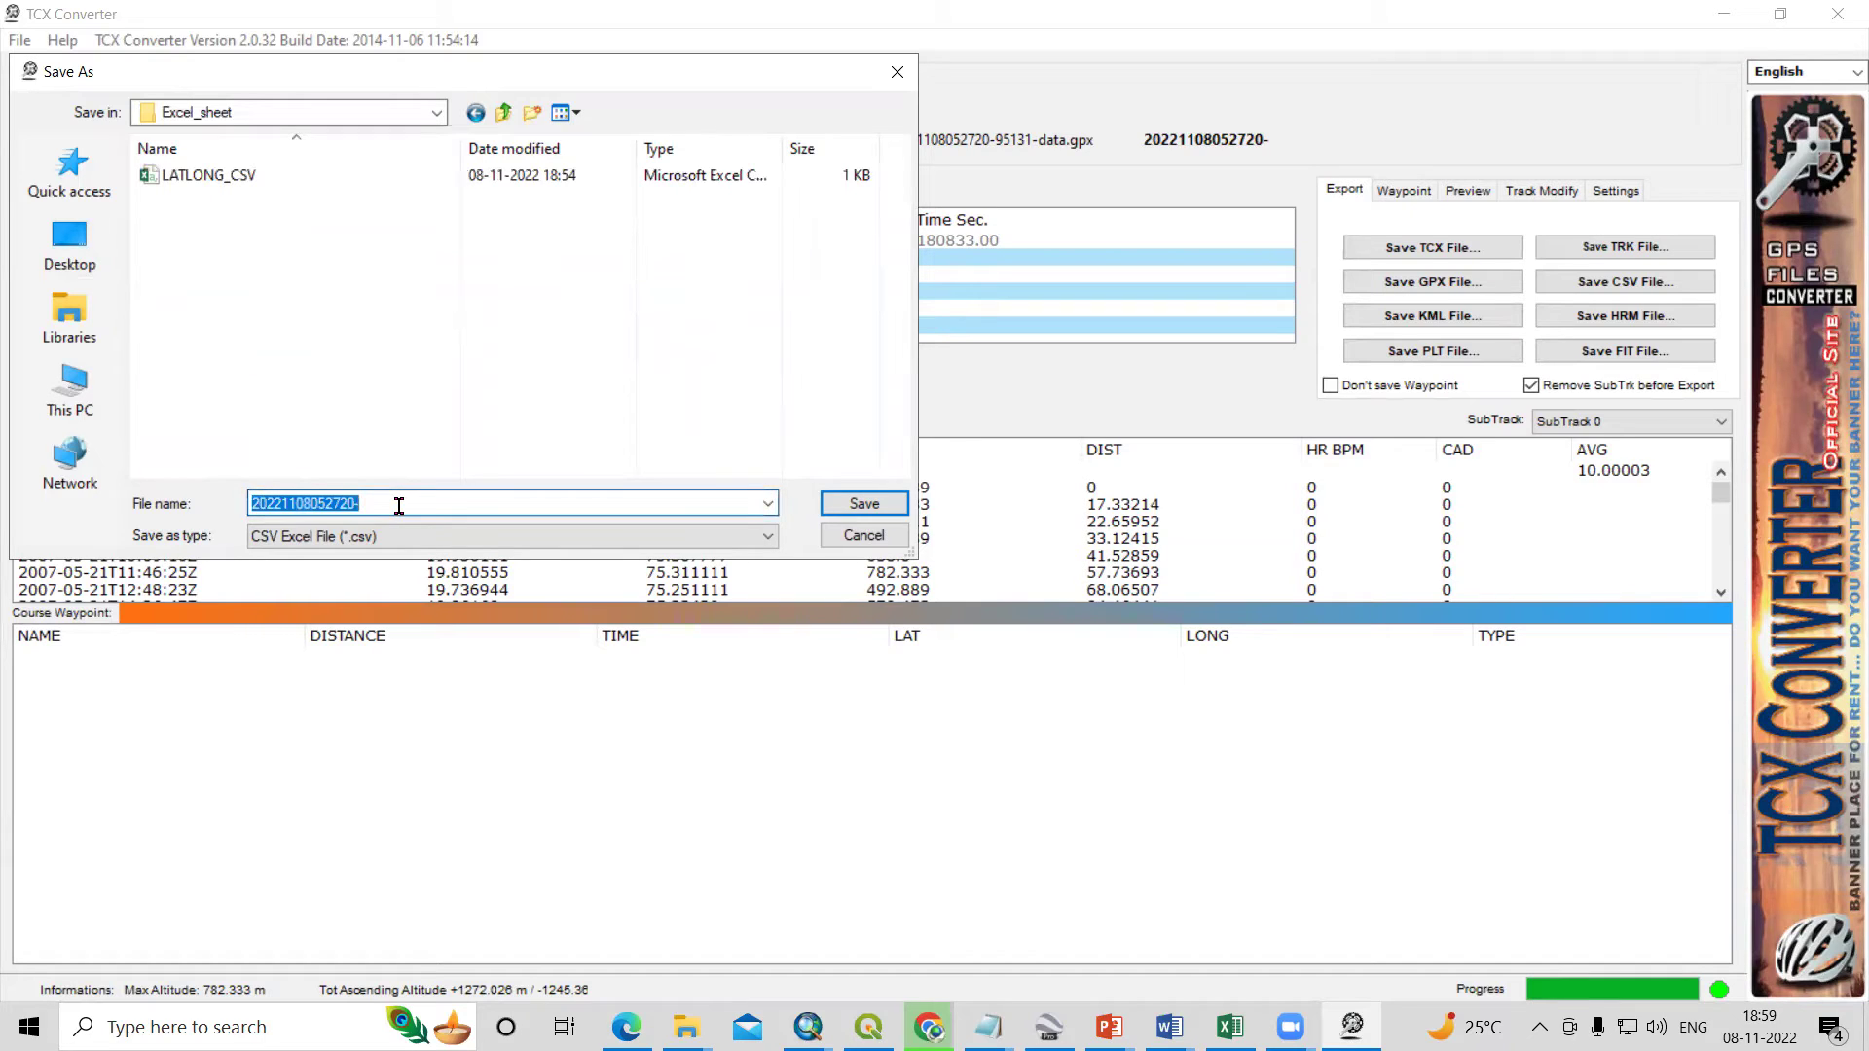
type("Altitude")
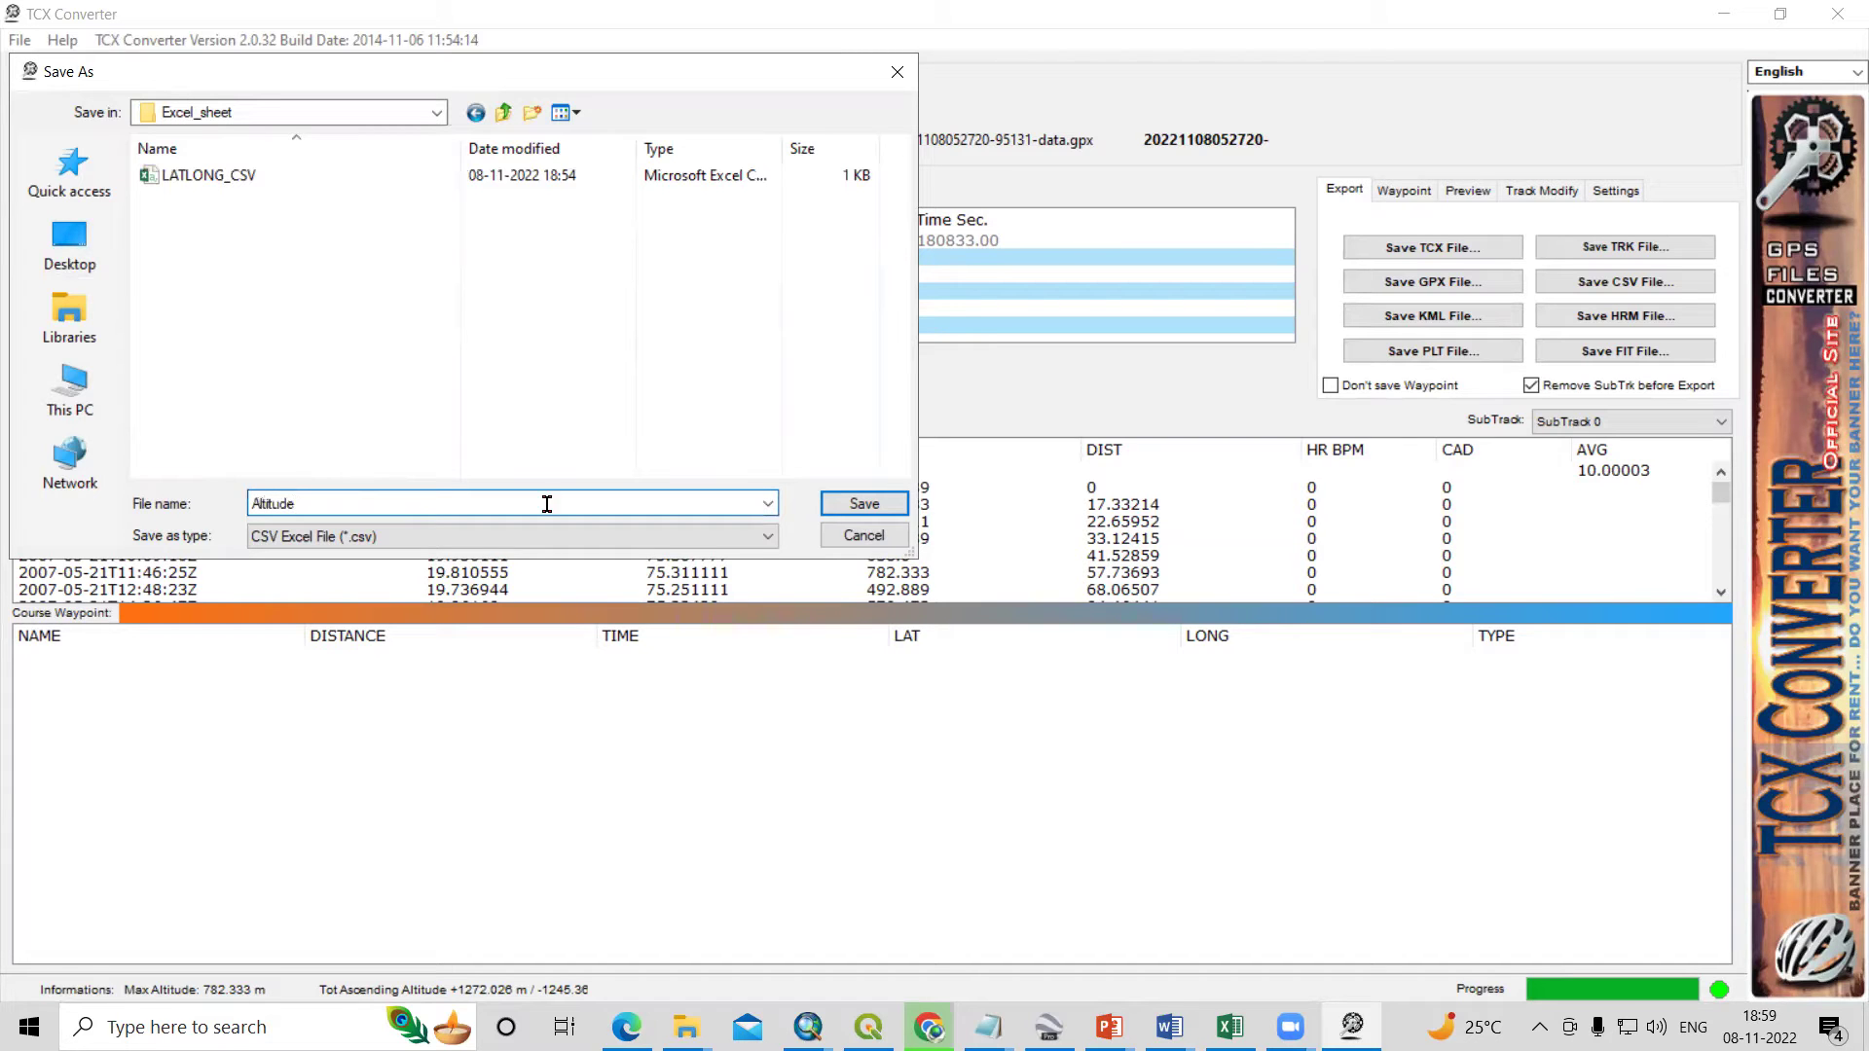
left_click(863, 502)
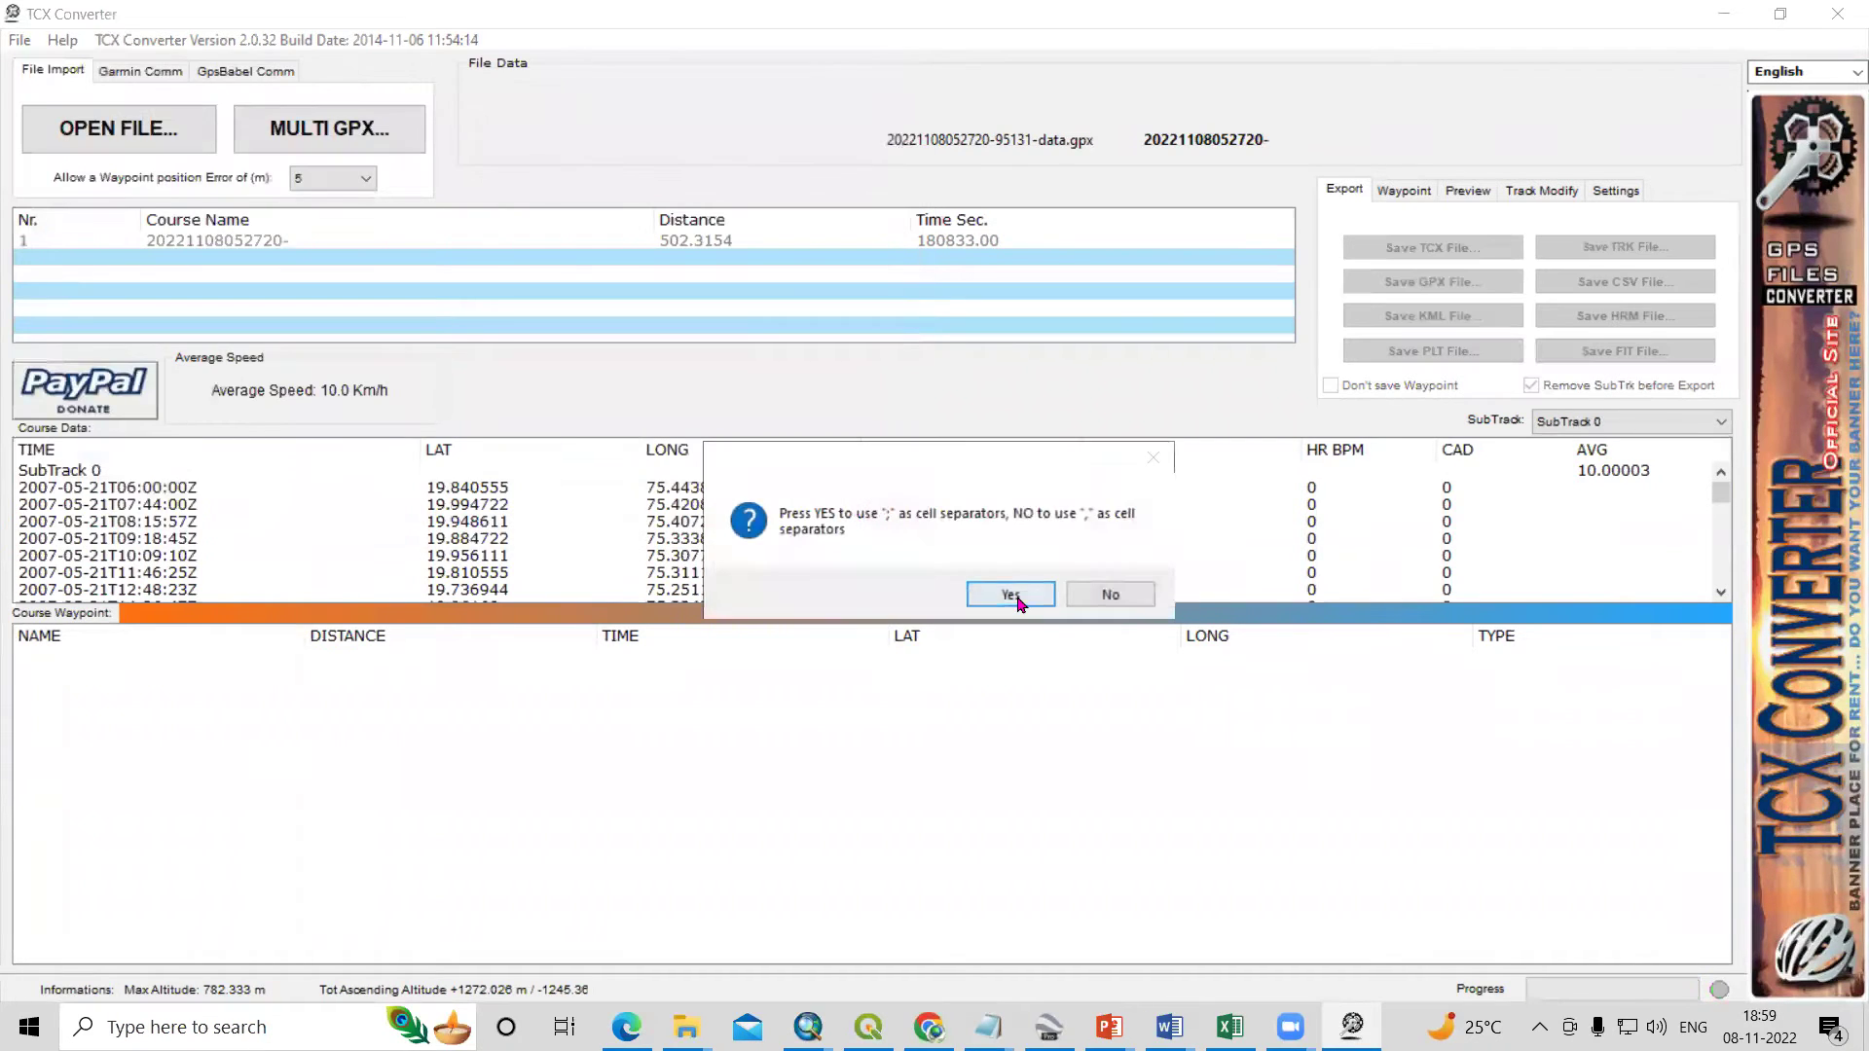
left_click(1111, 594)
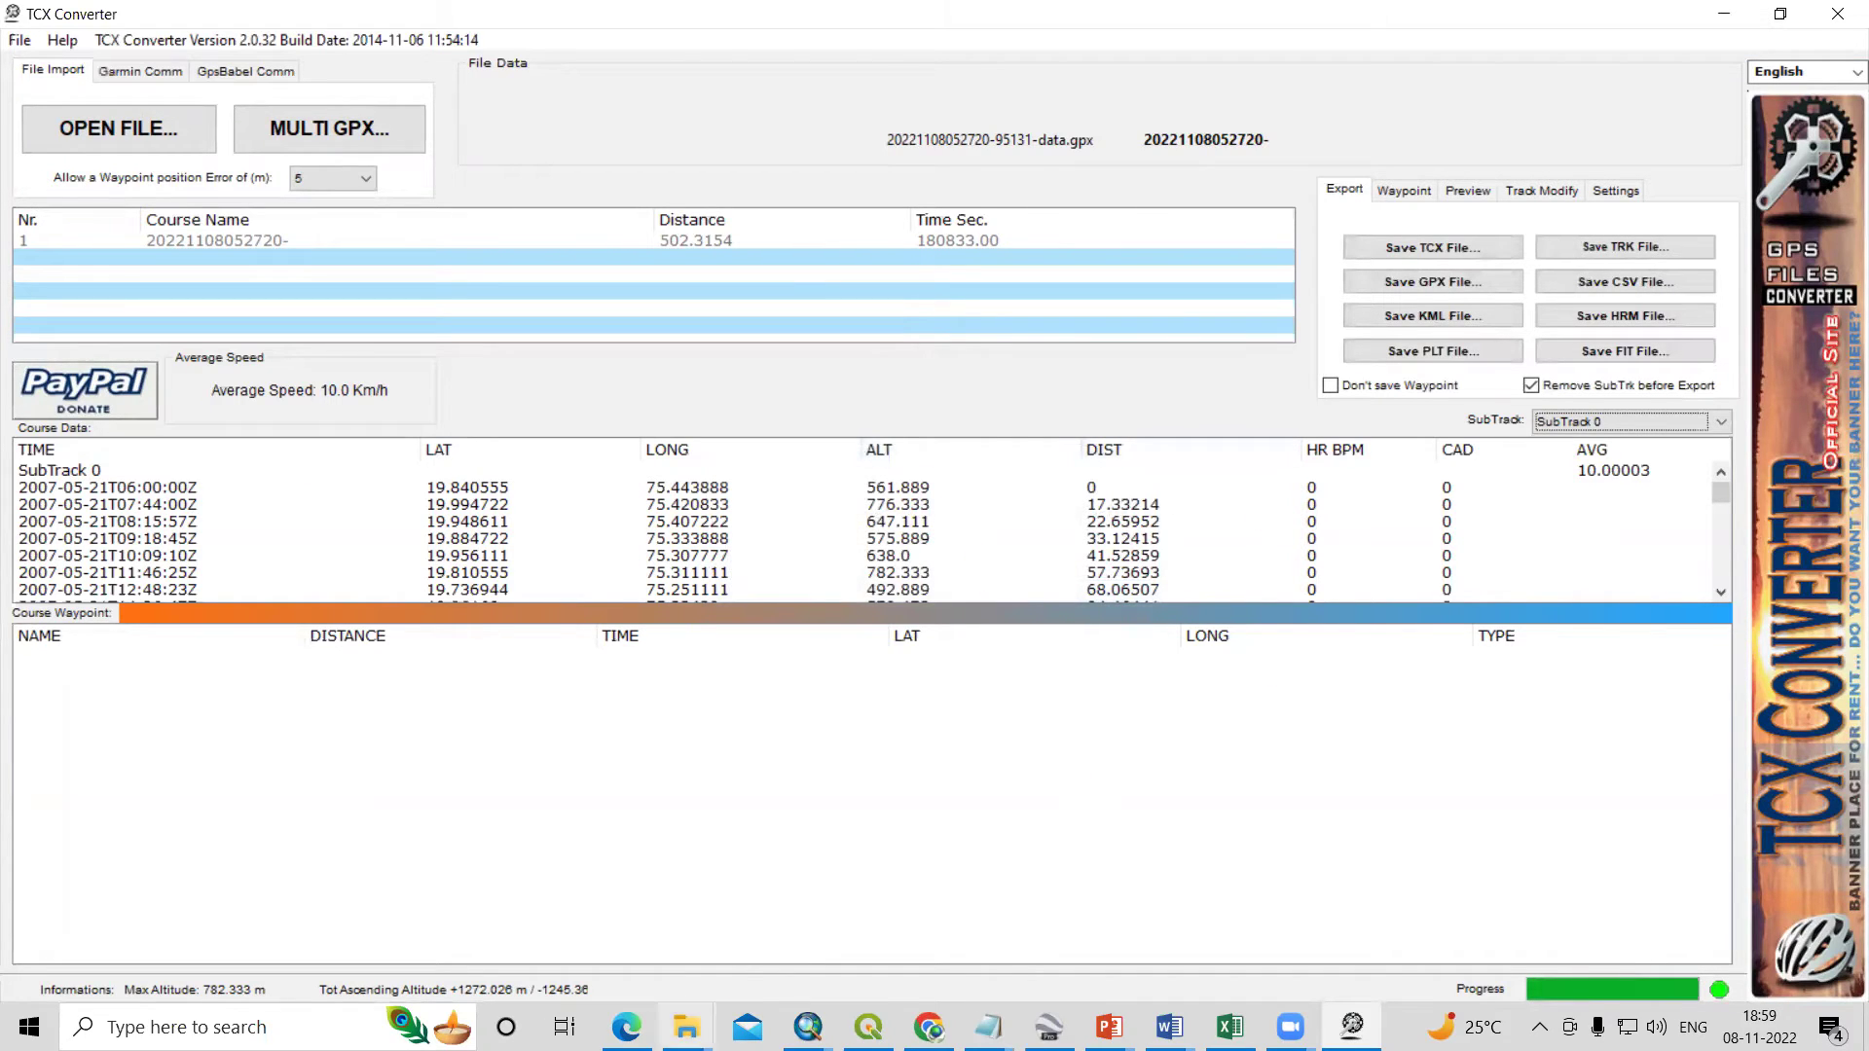
Refresh the Excel_sheet folder in File Explorer and open the new Altitude CSV.
mouse_move(686, 1027)
left_click(586, 940)
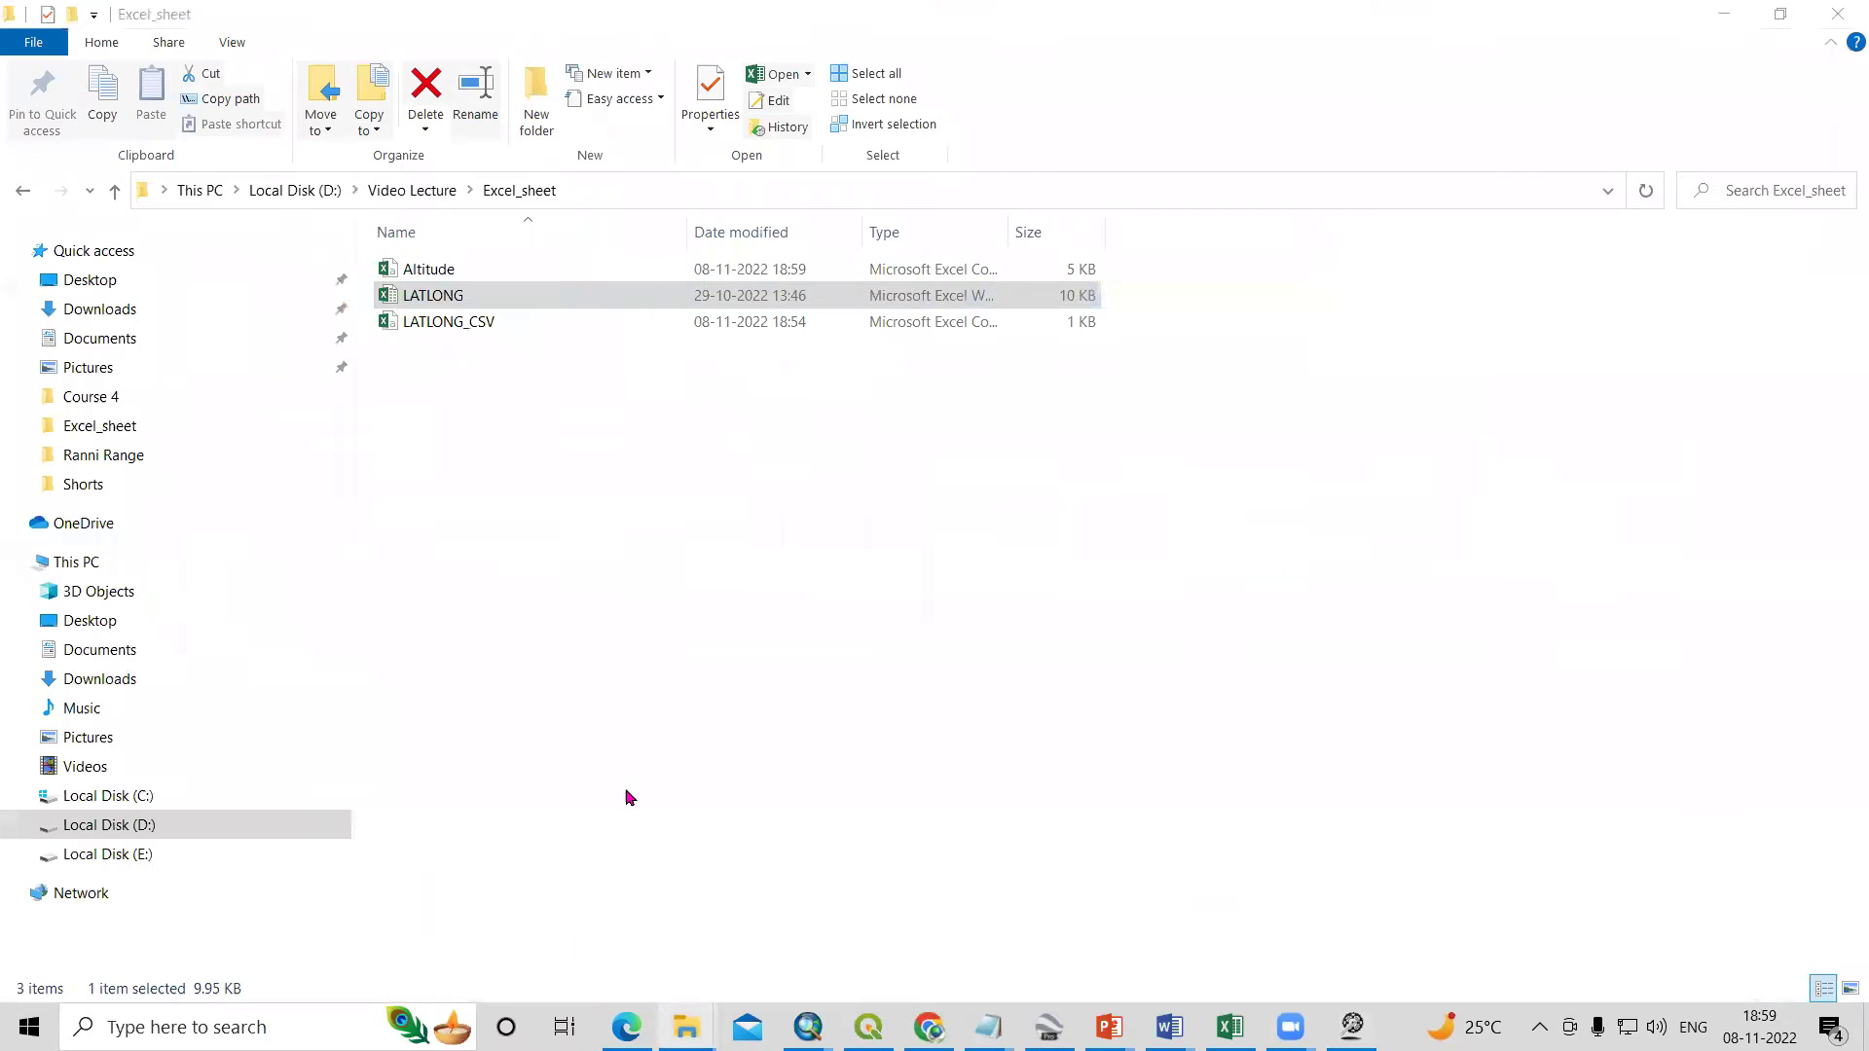
right_click(616, 551)
left_click(697, 652)
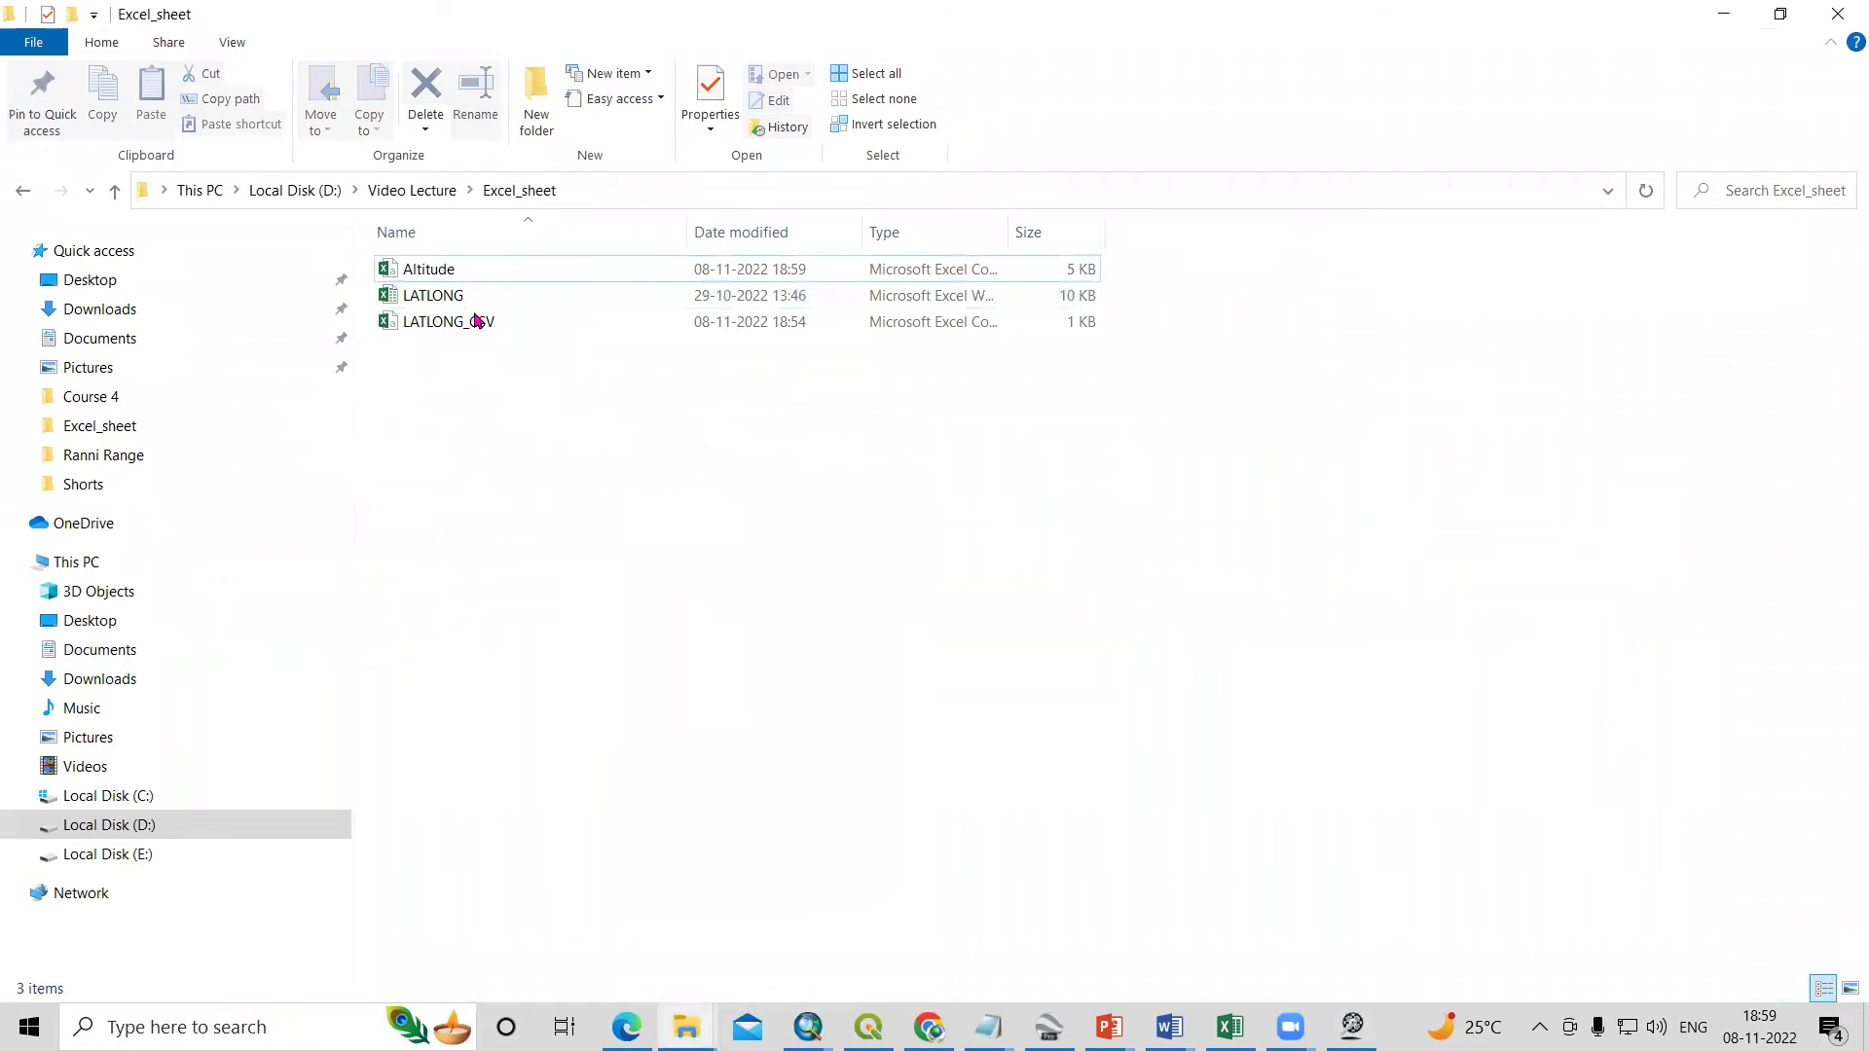
double_click(451, 270)
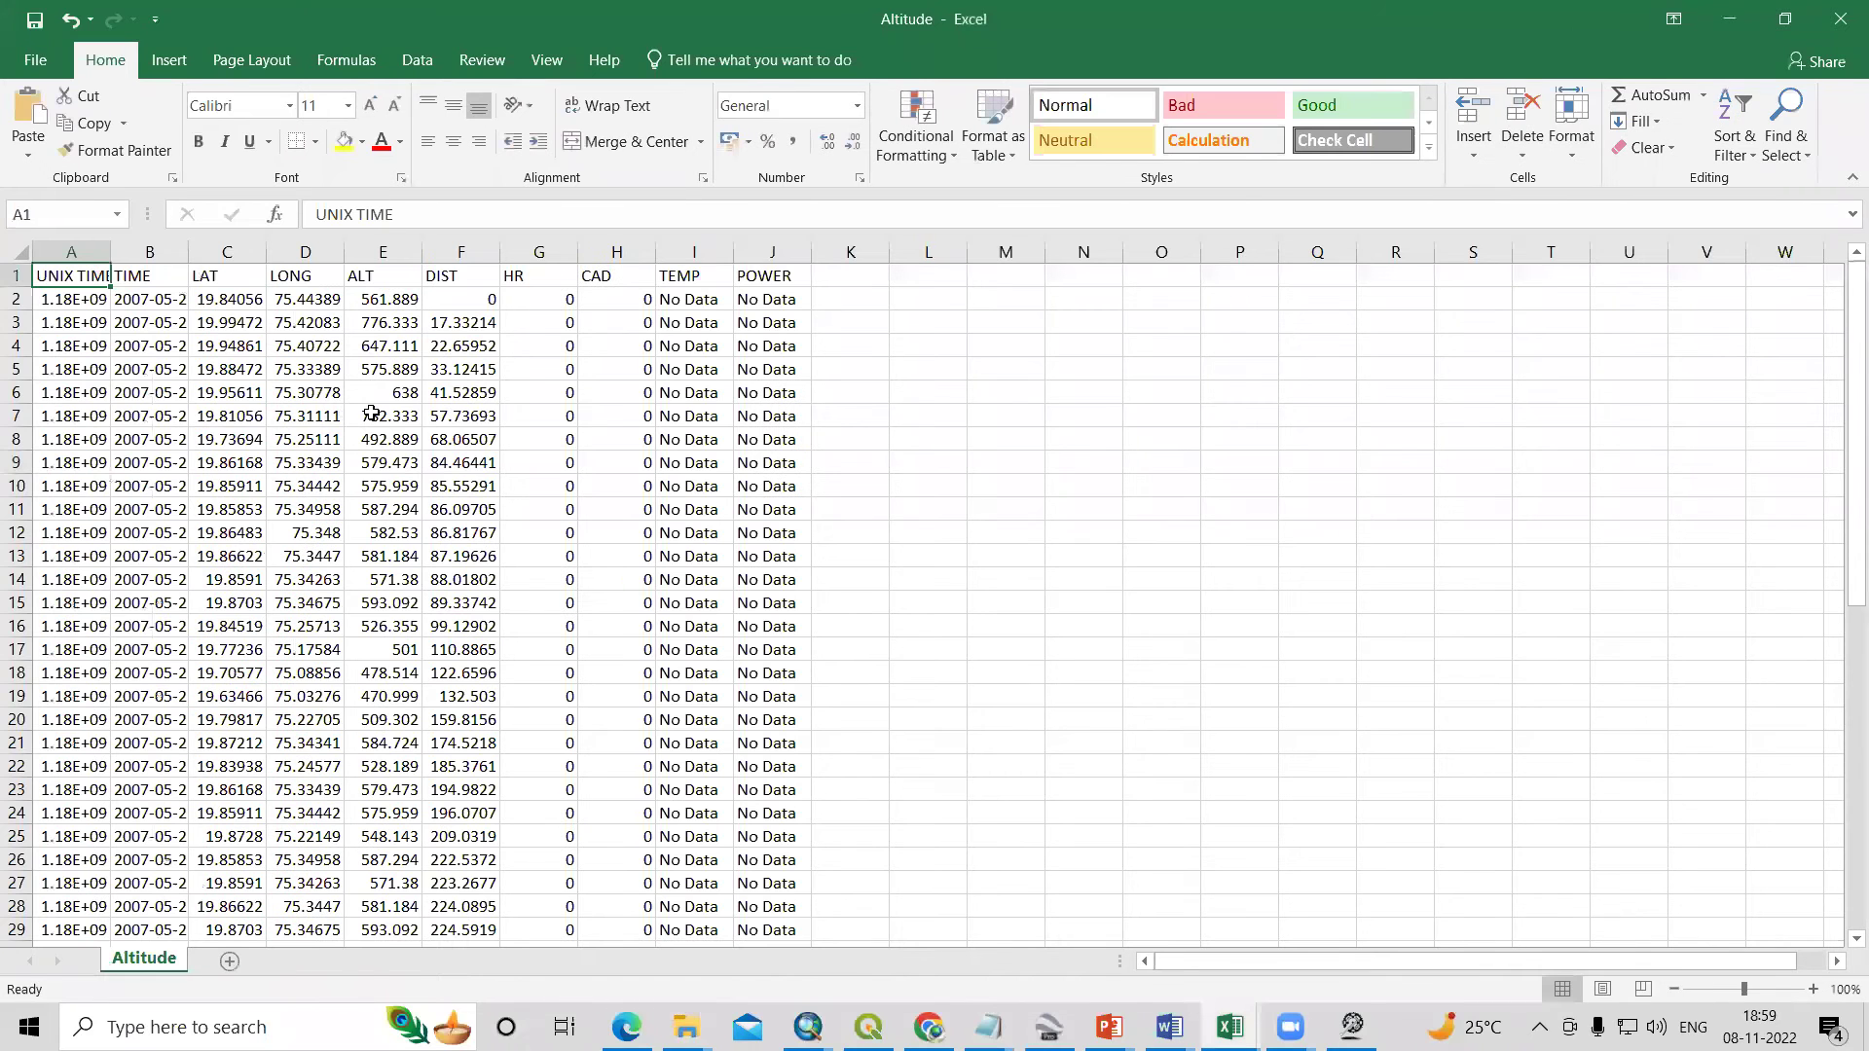
left_click_drag(210, 276, 383, 925)
left_click(361, 266)
left_click(227, 392)
left_click_drag(222, 274, 386, 769)
left_click(386, 413)
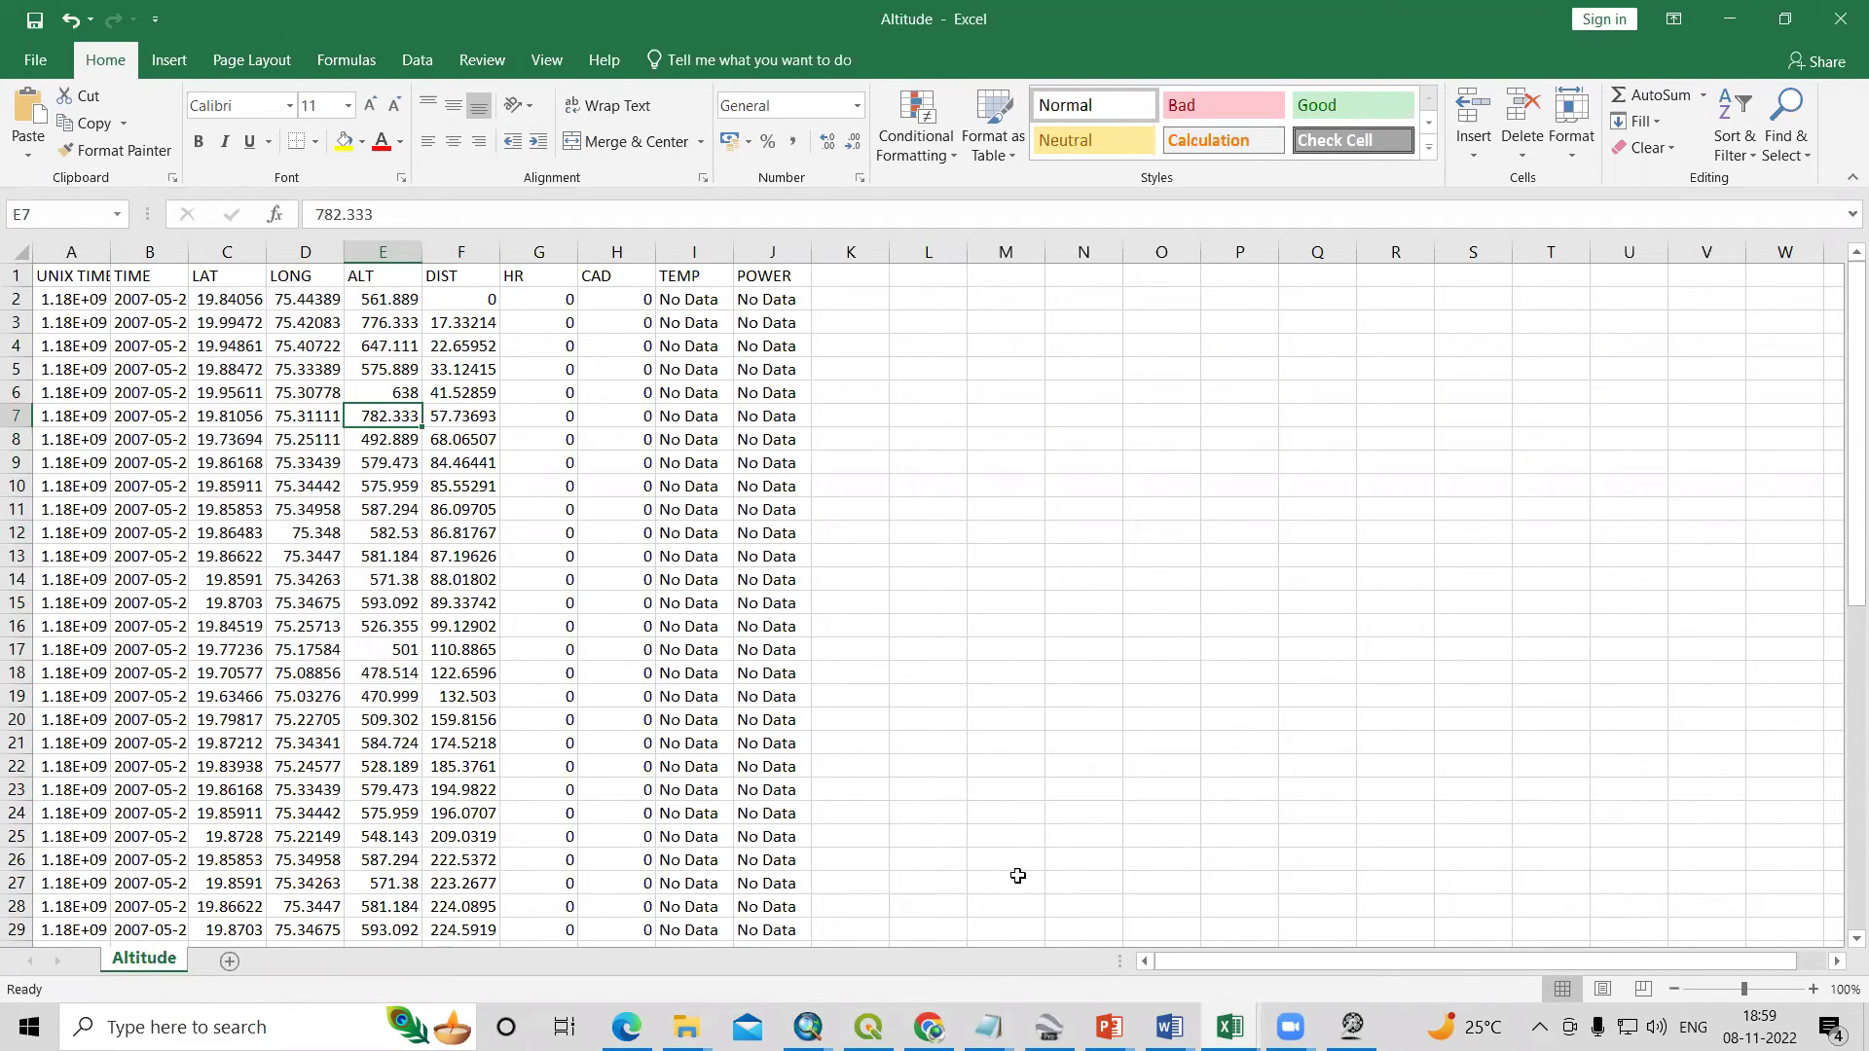
left_click(1049, 1027)
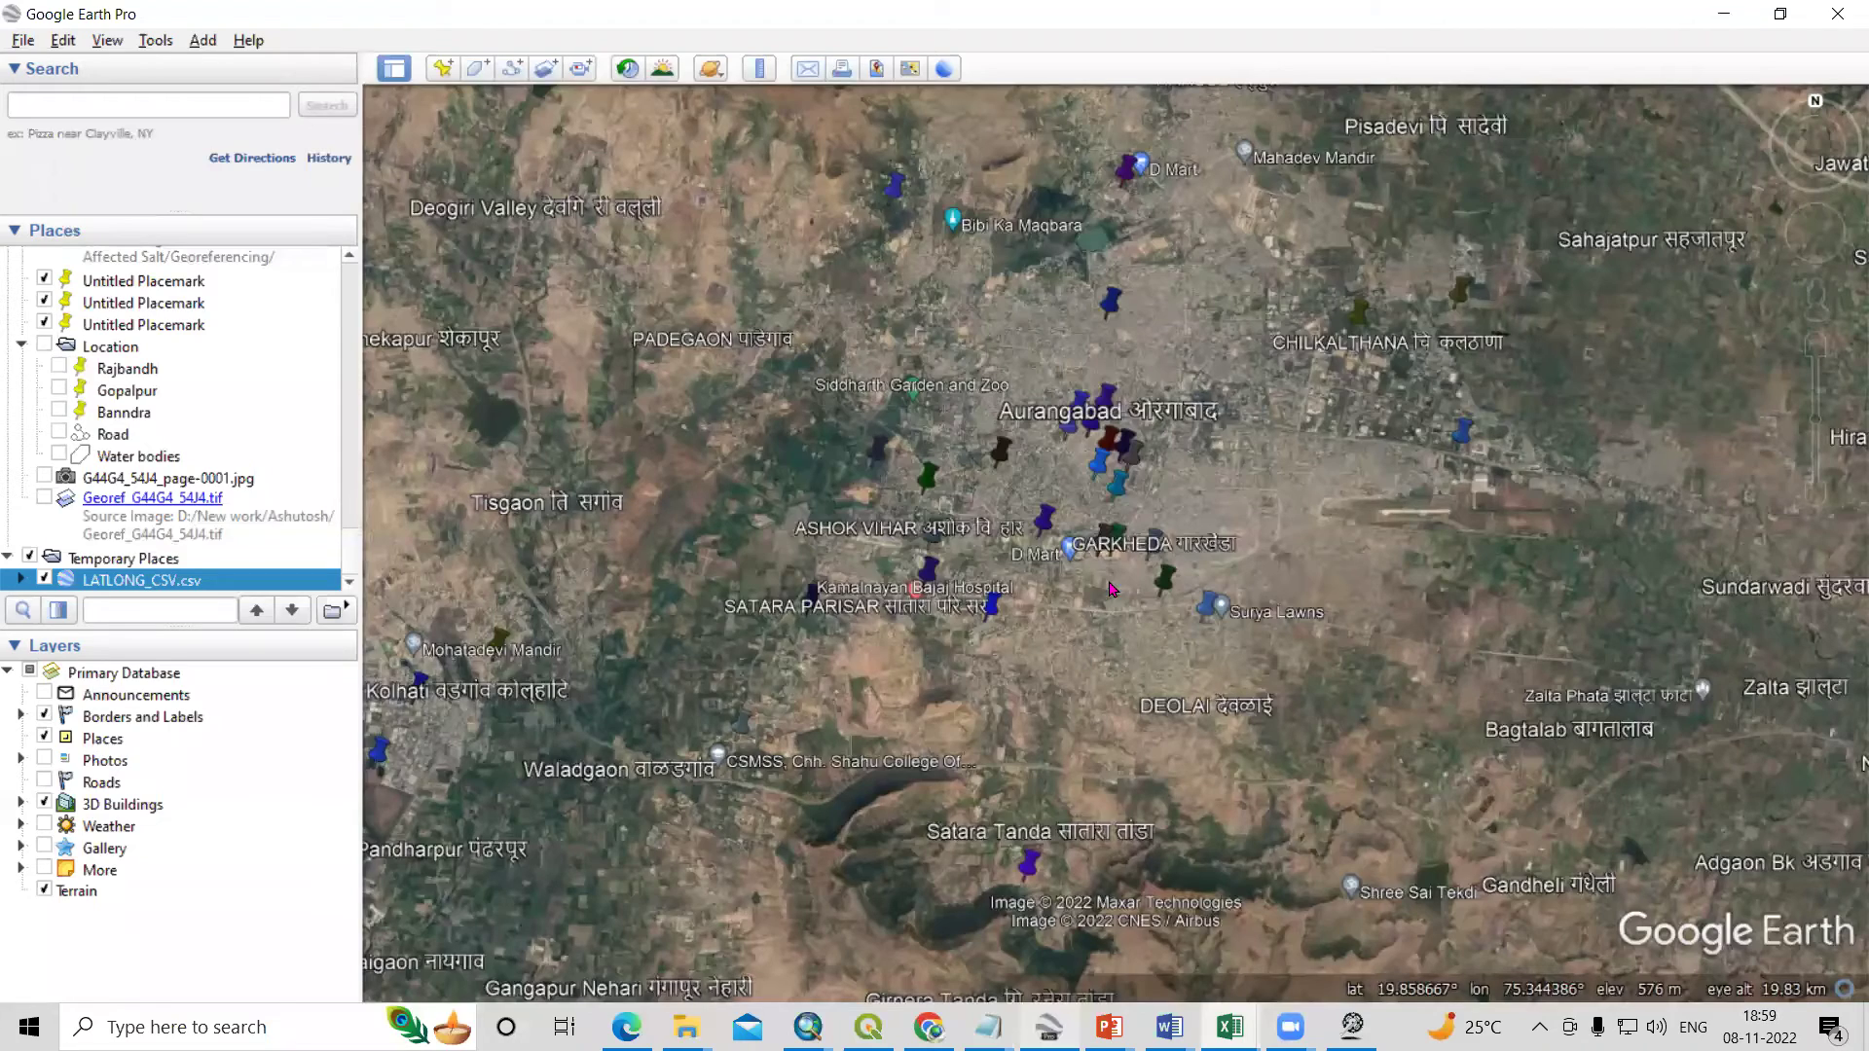
Switch to Google Earth Pro and choose Import from the File menu.
scroll(1110, 599, "up", 3)
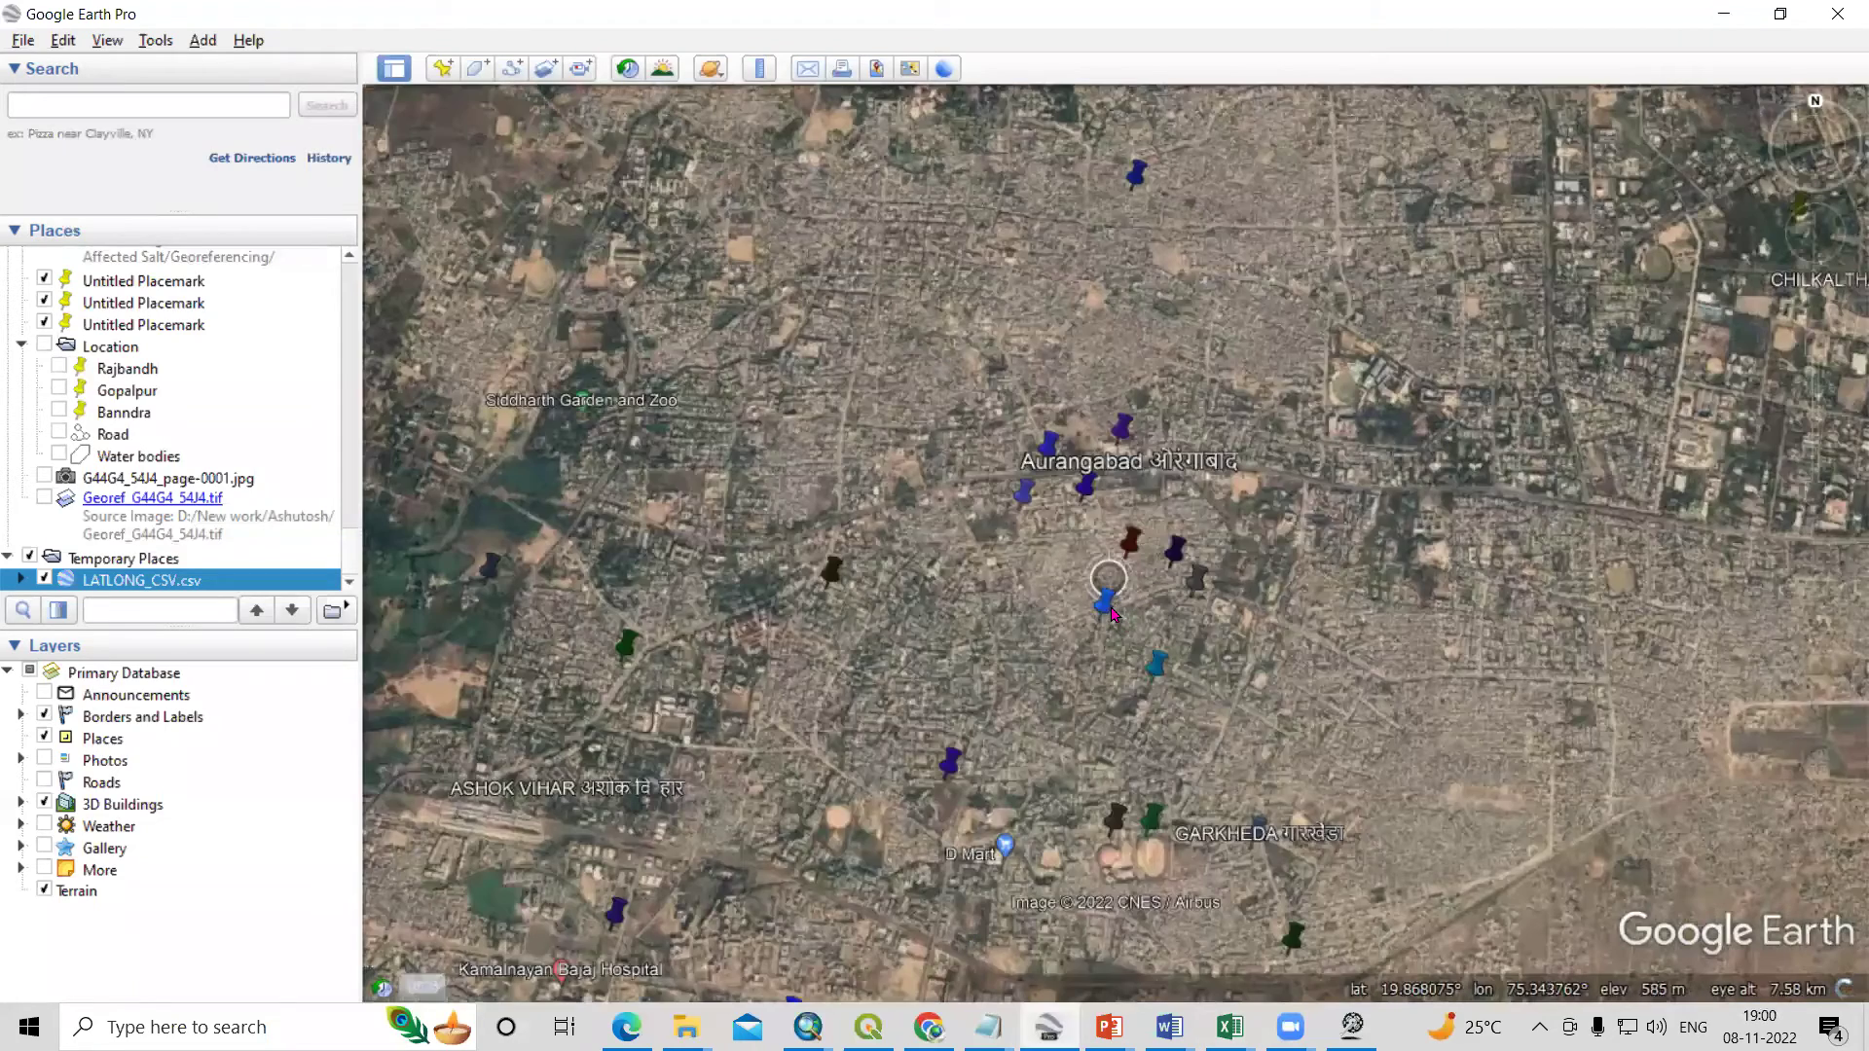
scroll(1070, 589, "down", 2)
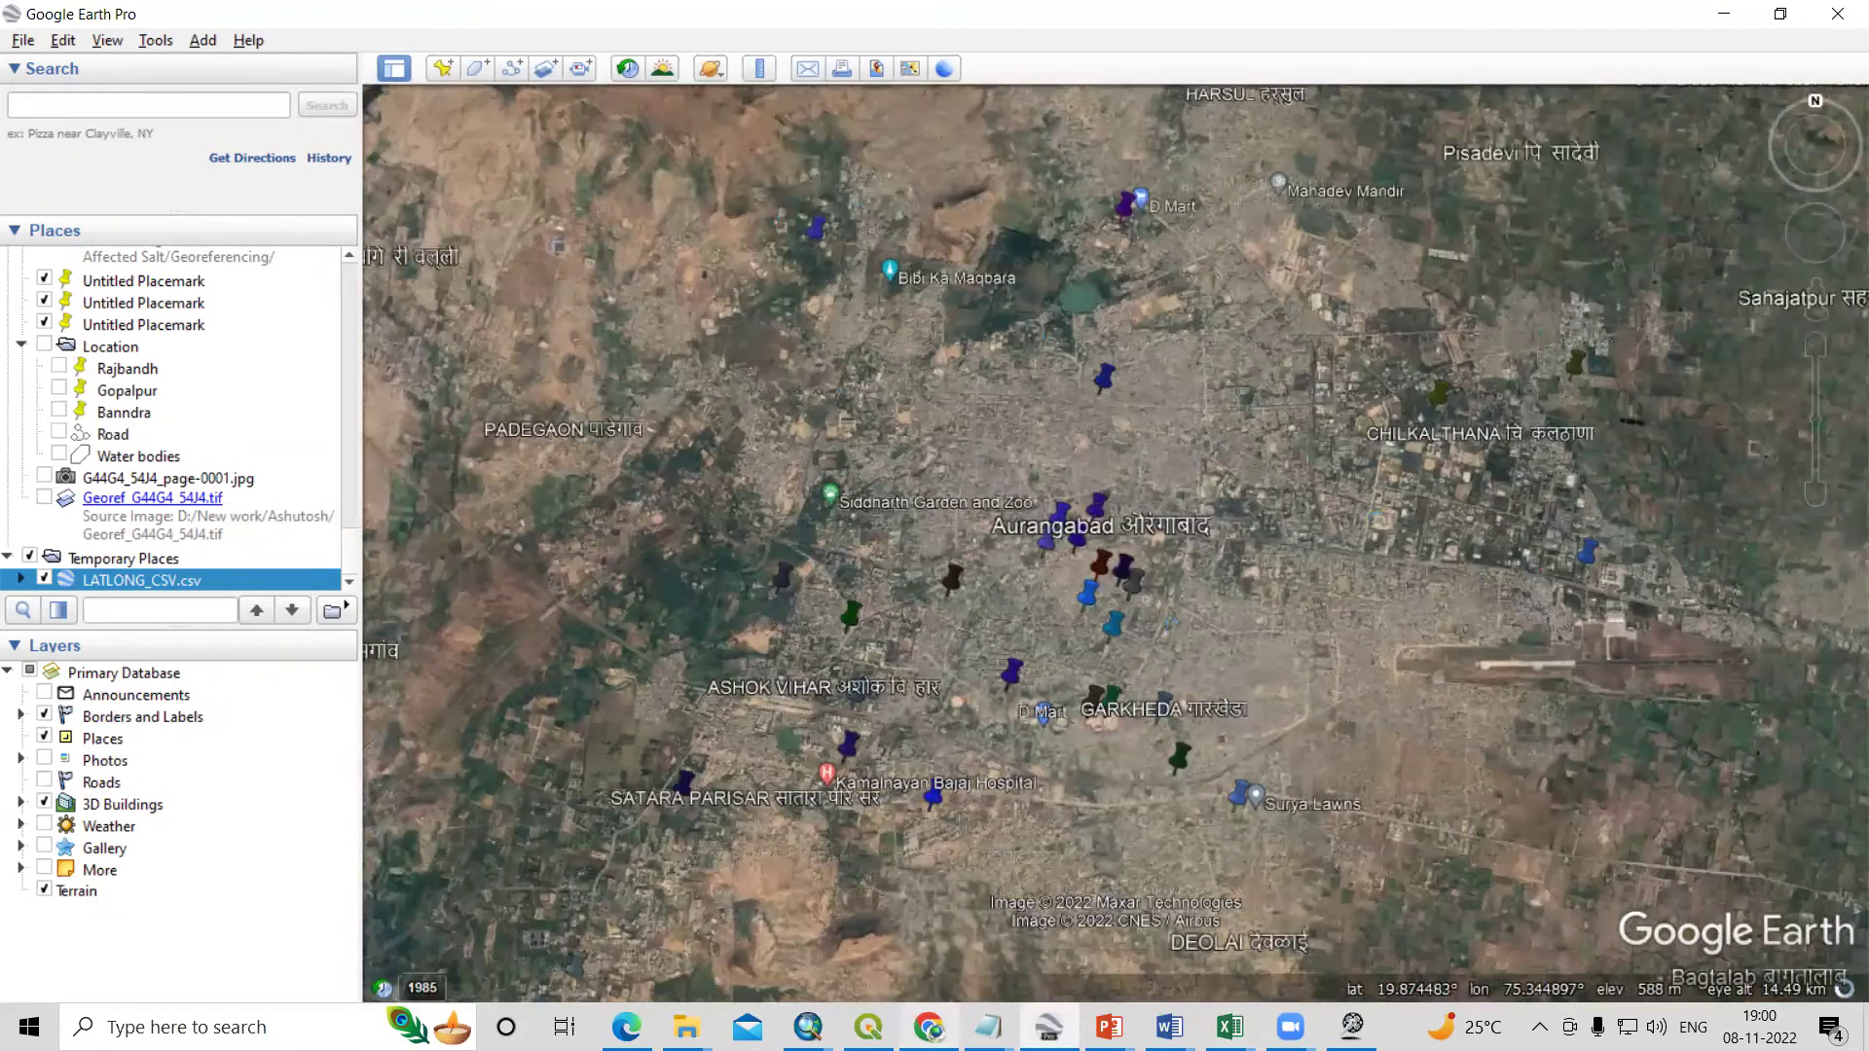
mouse_move(929, 1027)
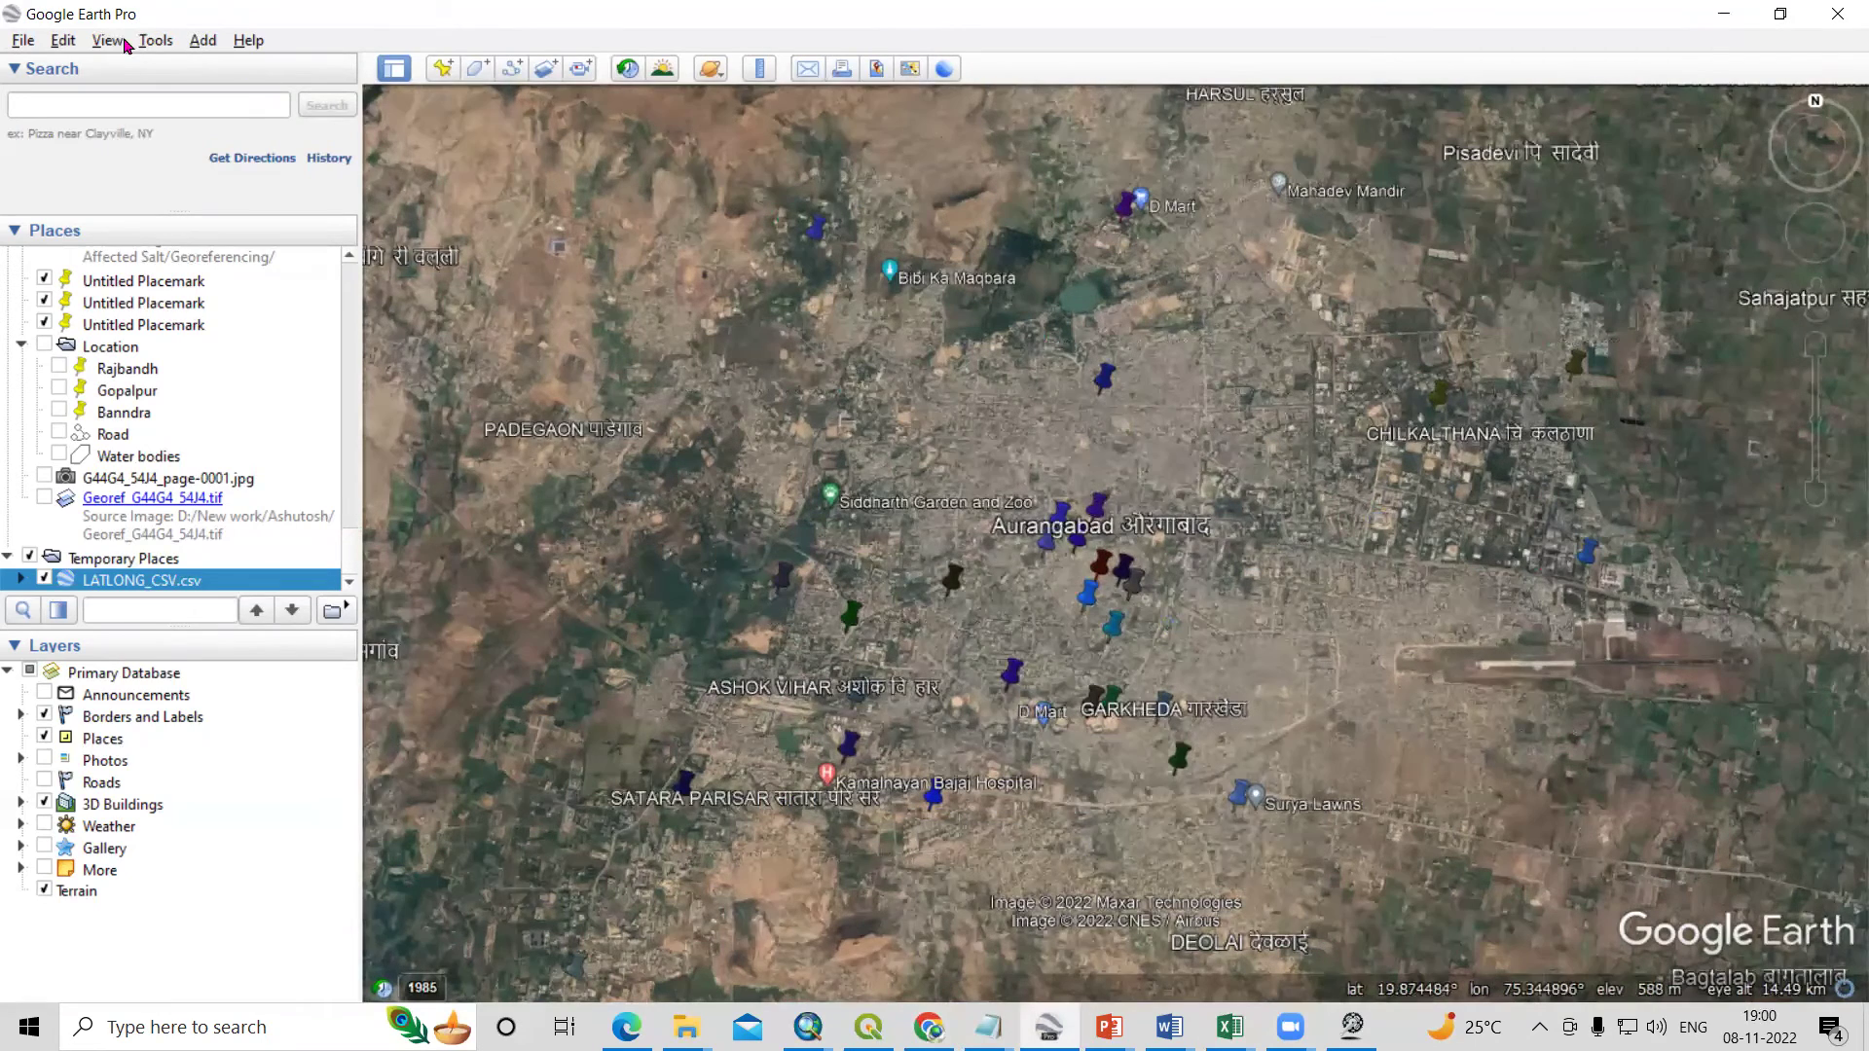
left_click(23, 40)
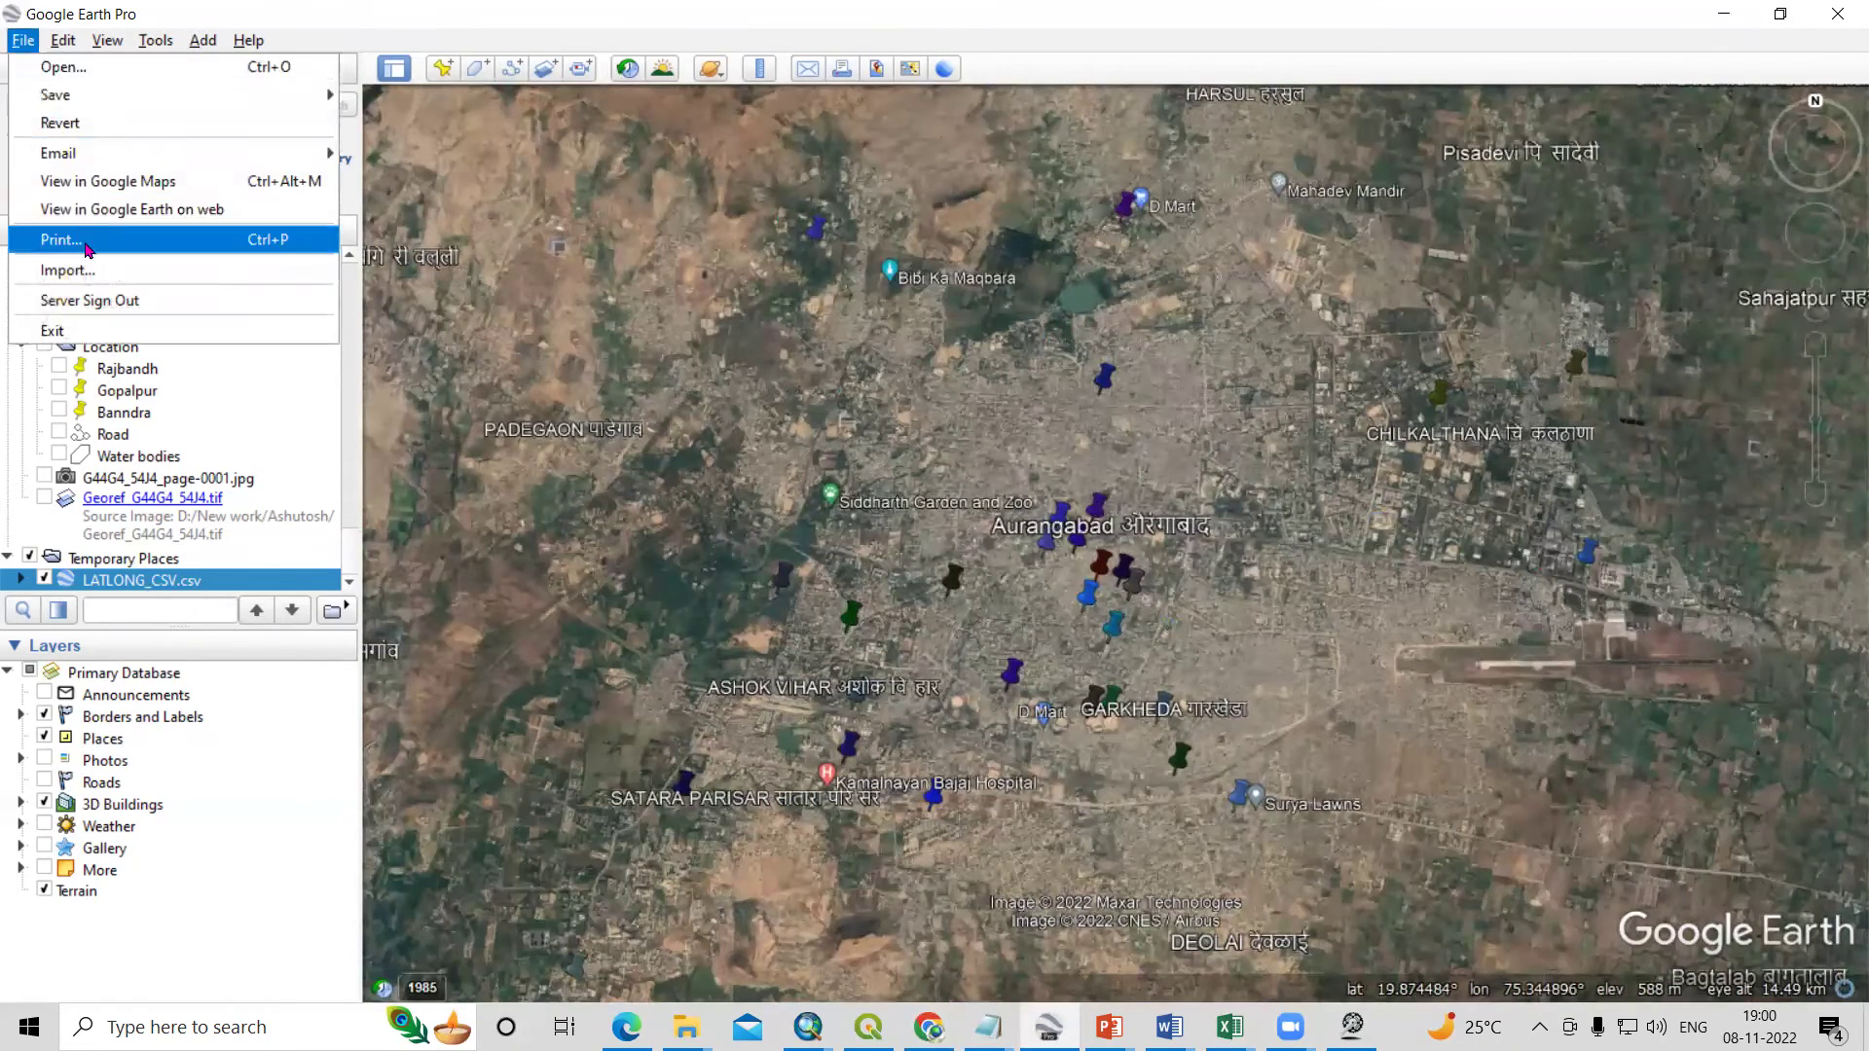
left_click(87, 278)
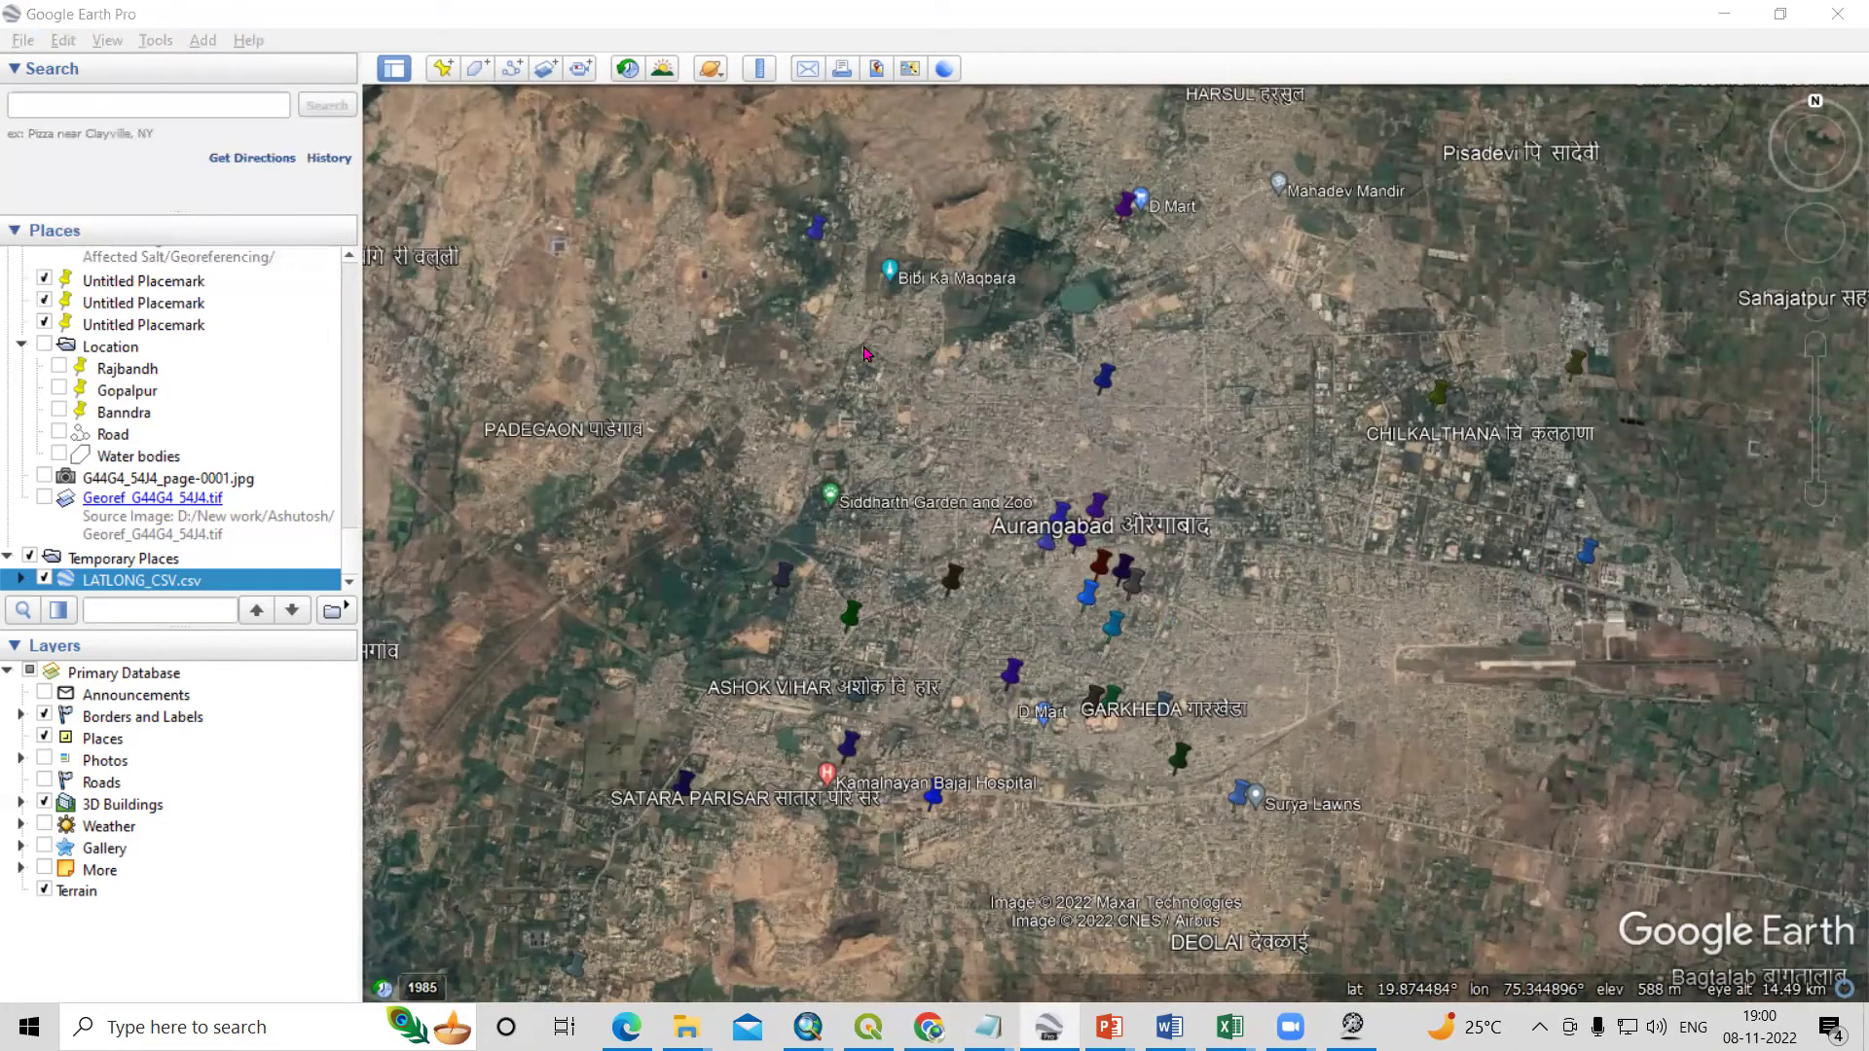
Import Altitude.csv with comma delimiter and LAT/LONG coordinate fields, agreeing to style the points.
left_click(292, 231)
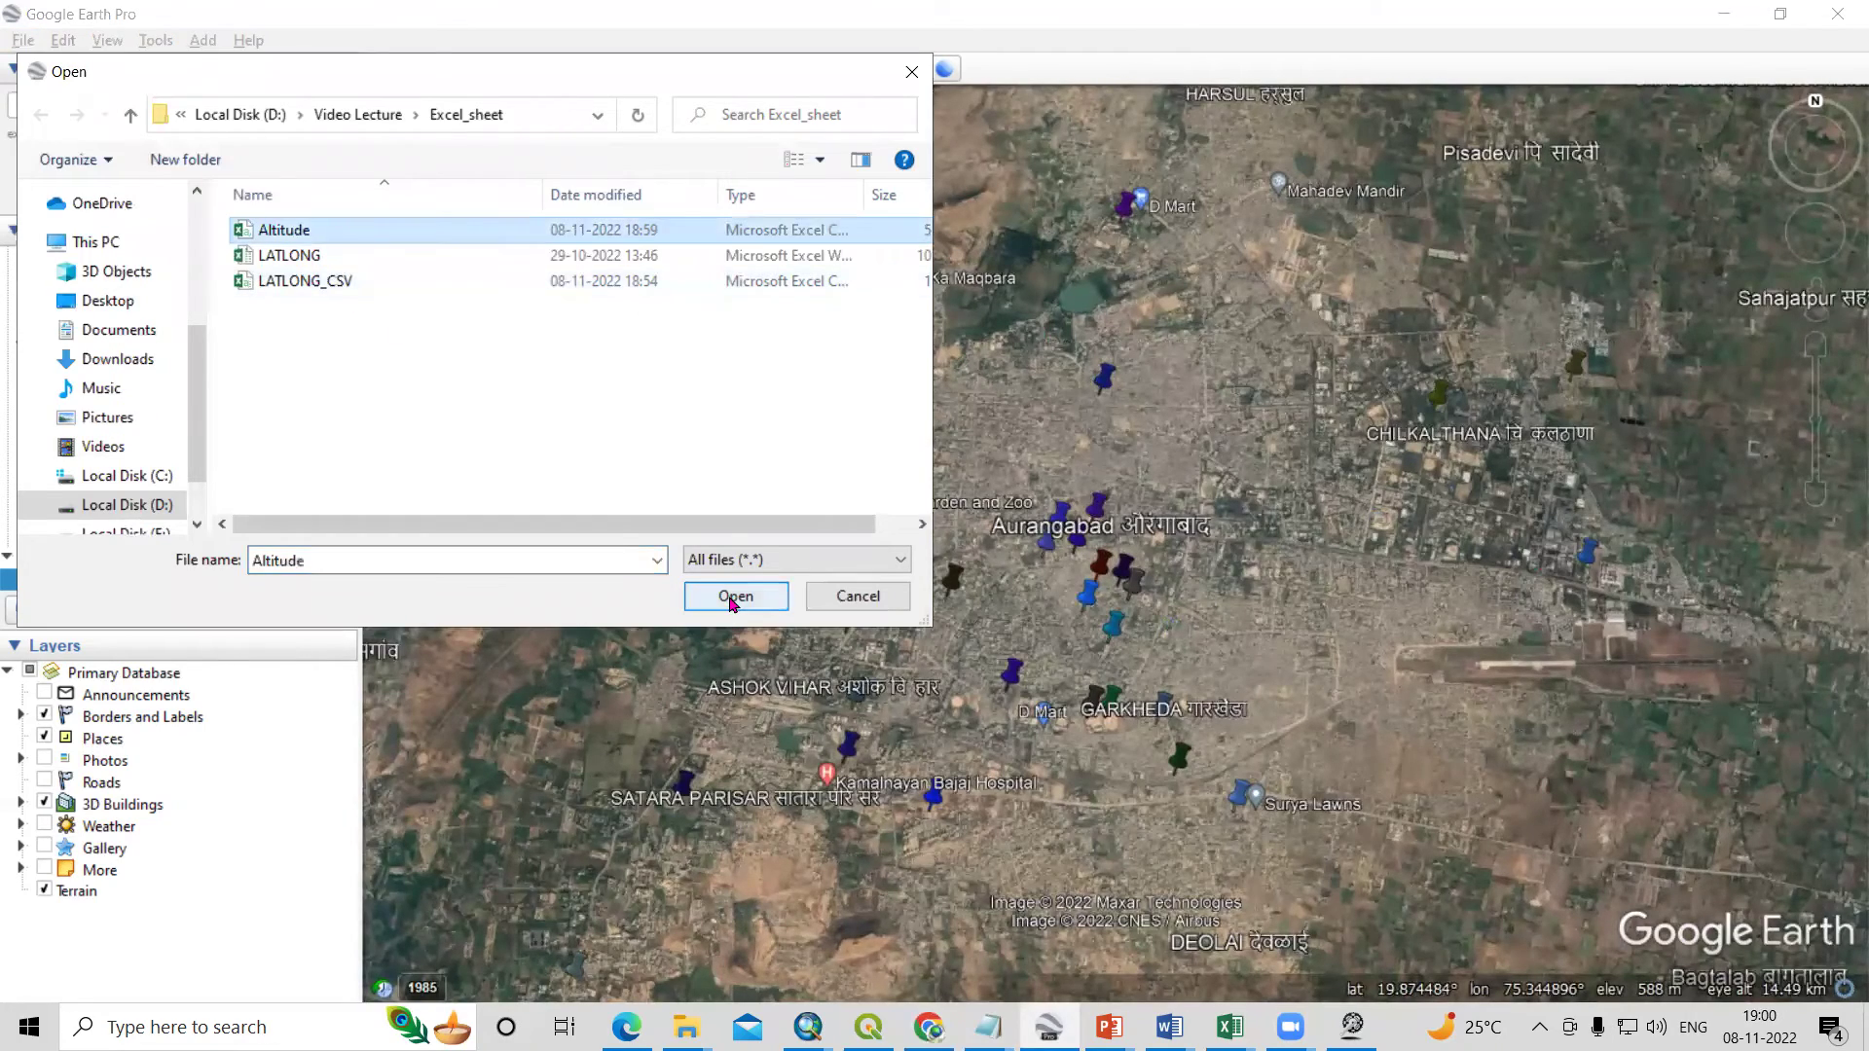
left_click(734, 598)
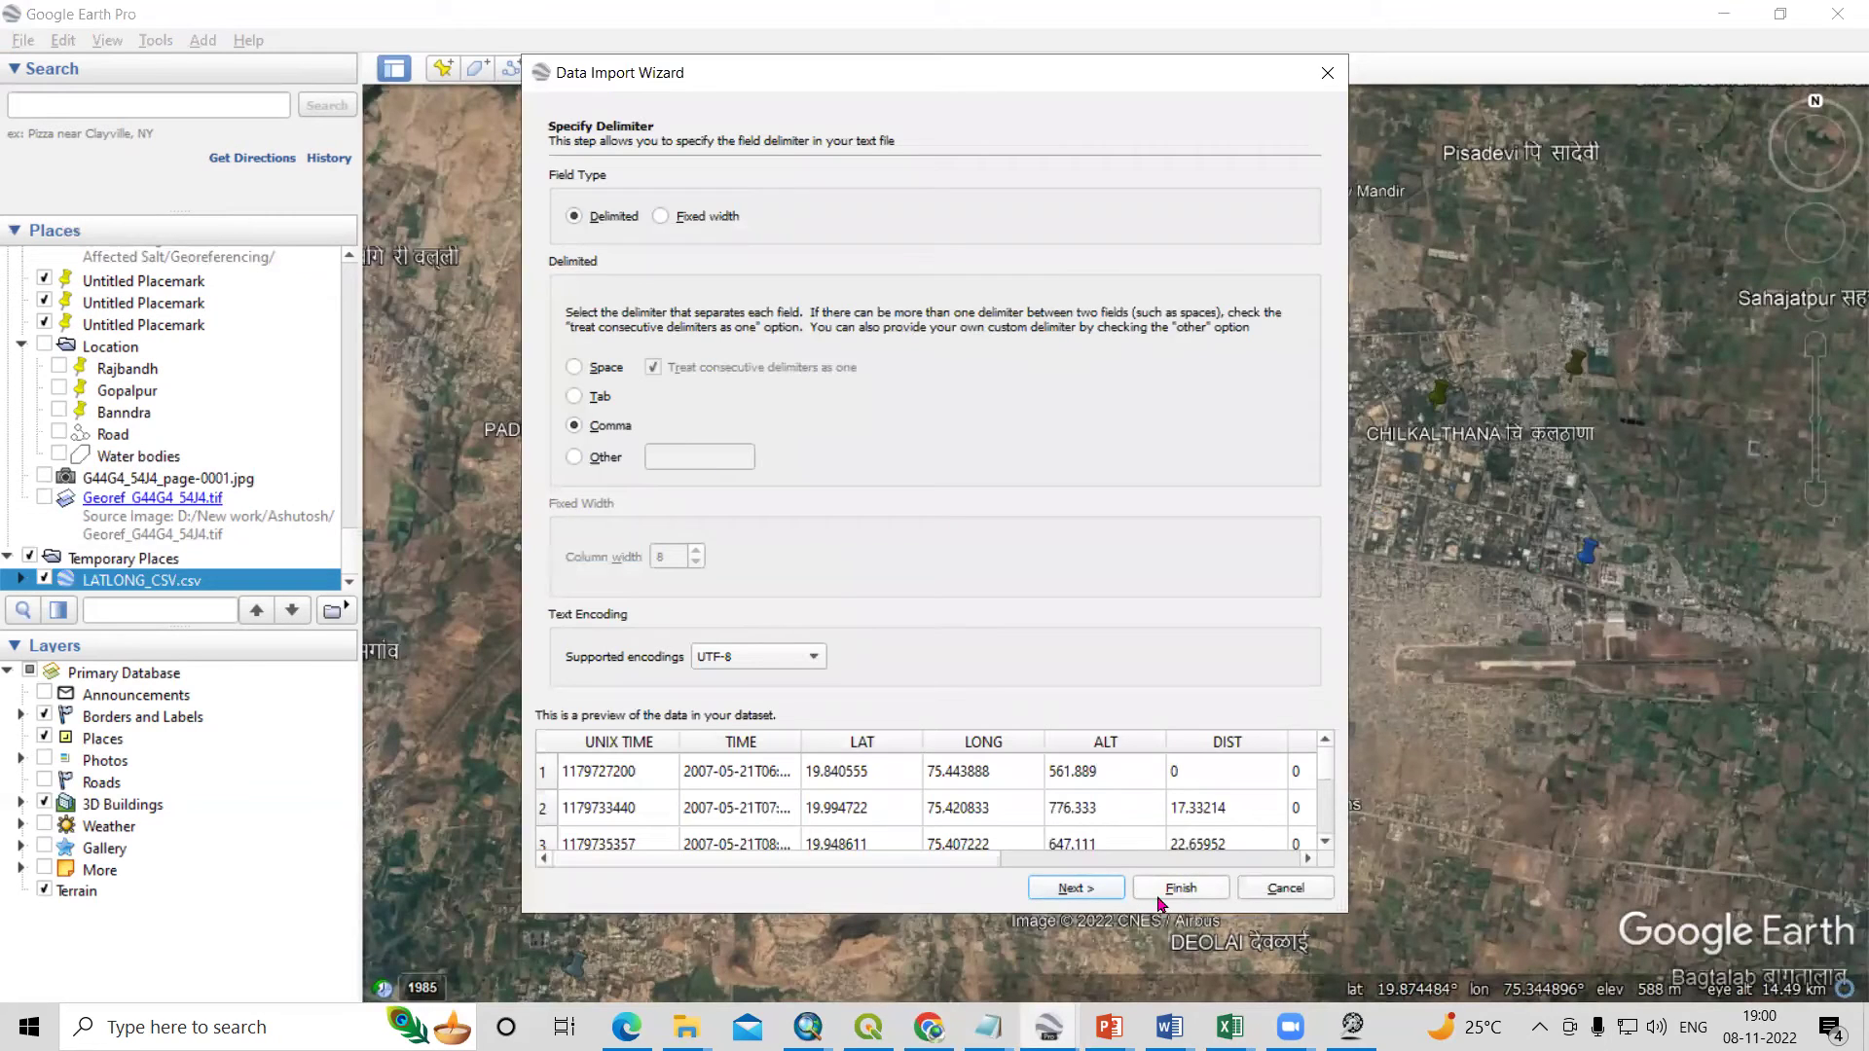
left_click(1076, 888)
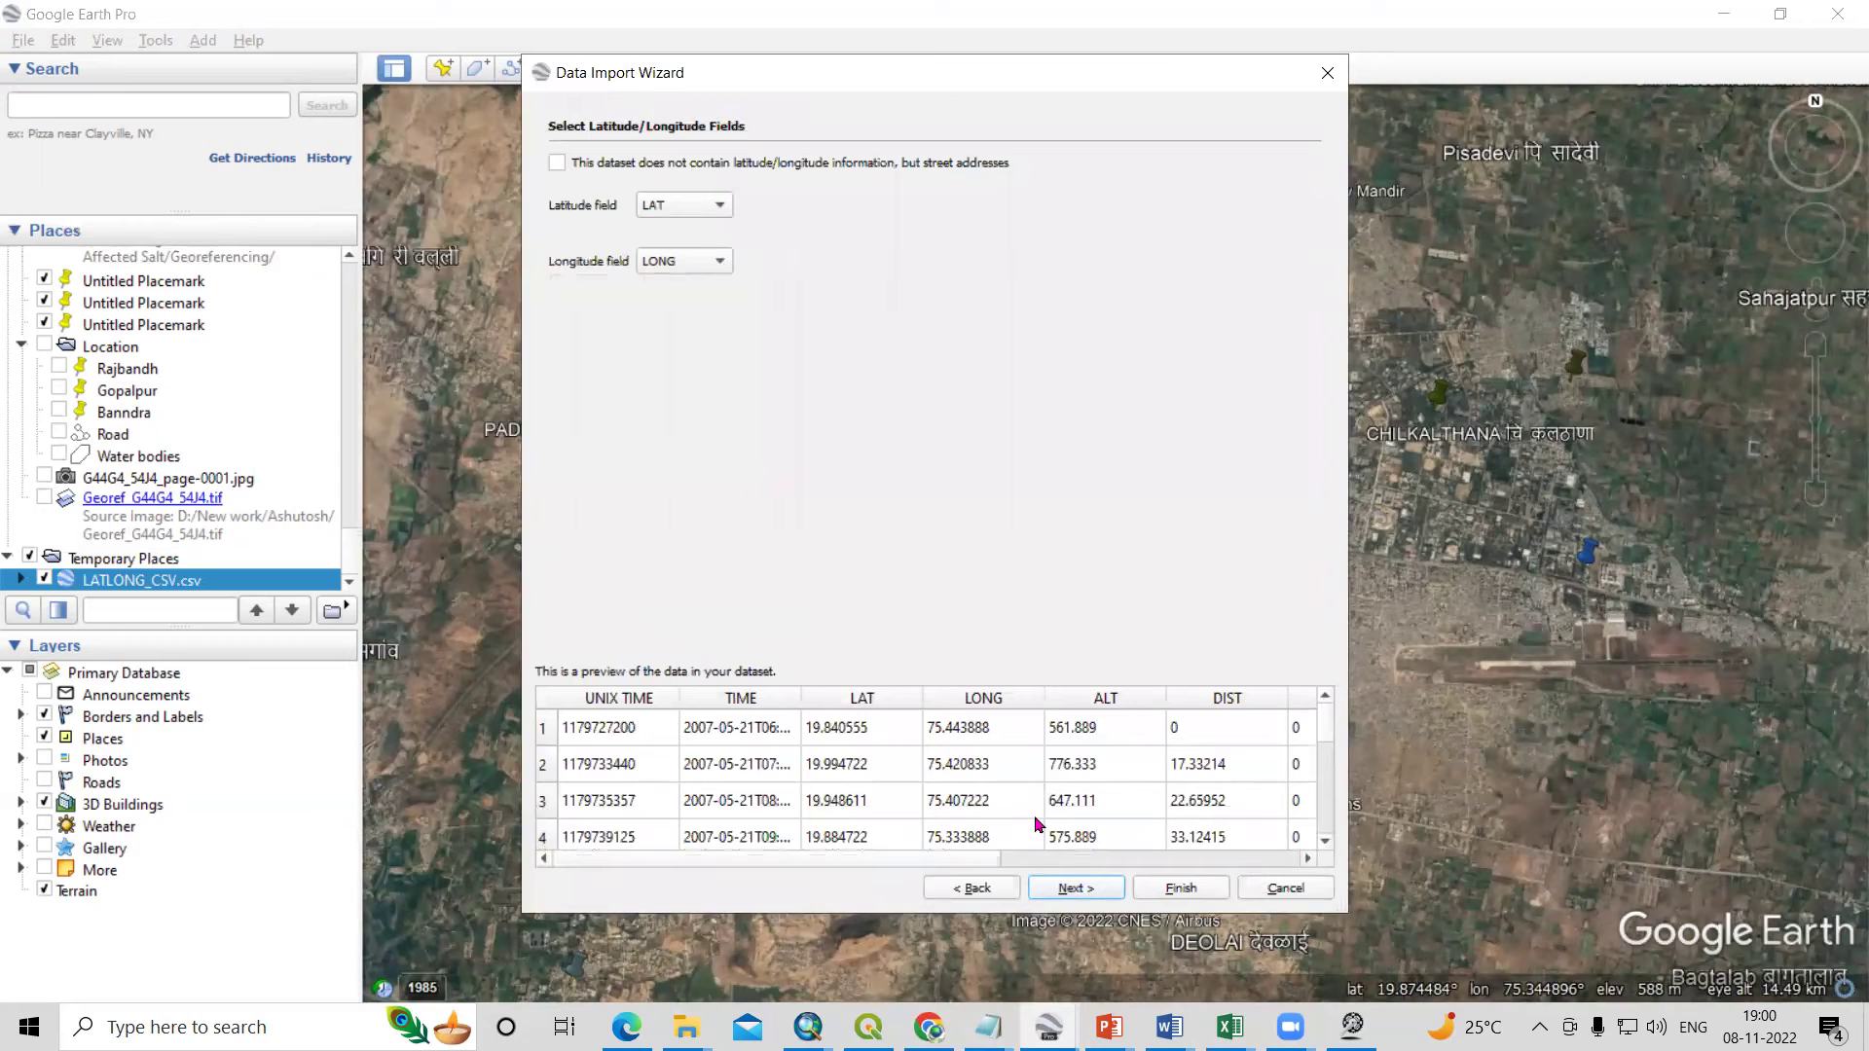
left_click(1075, 888)
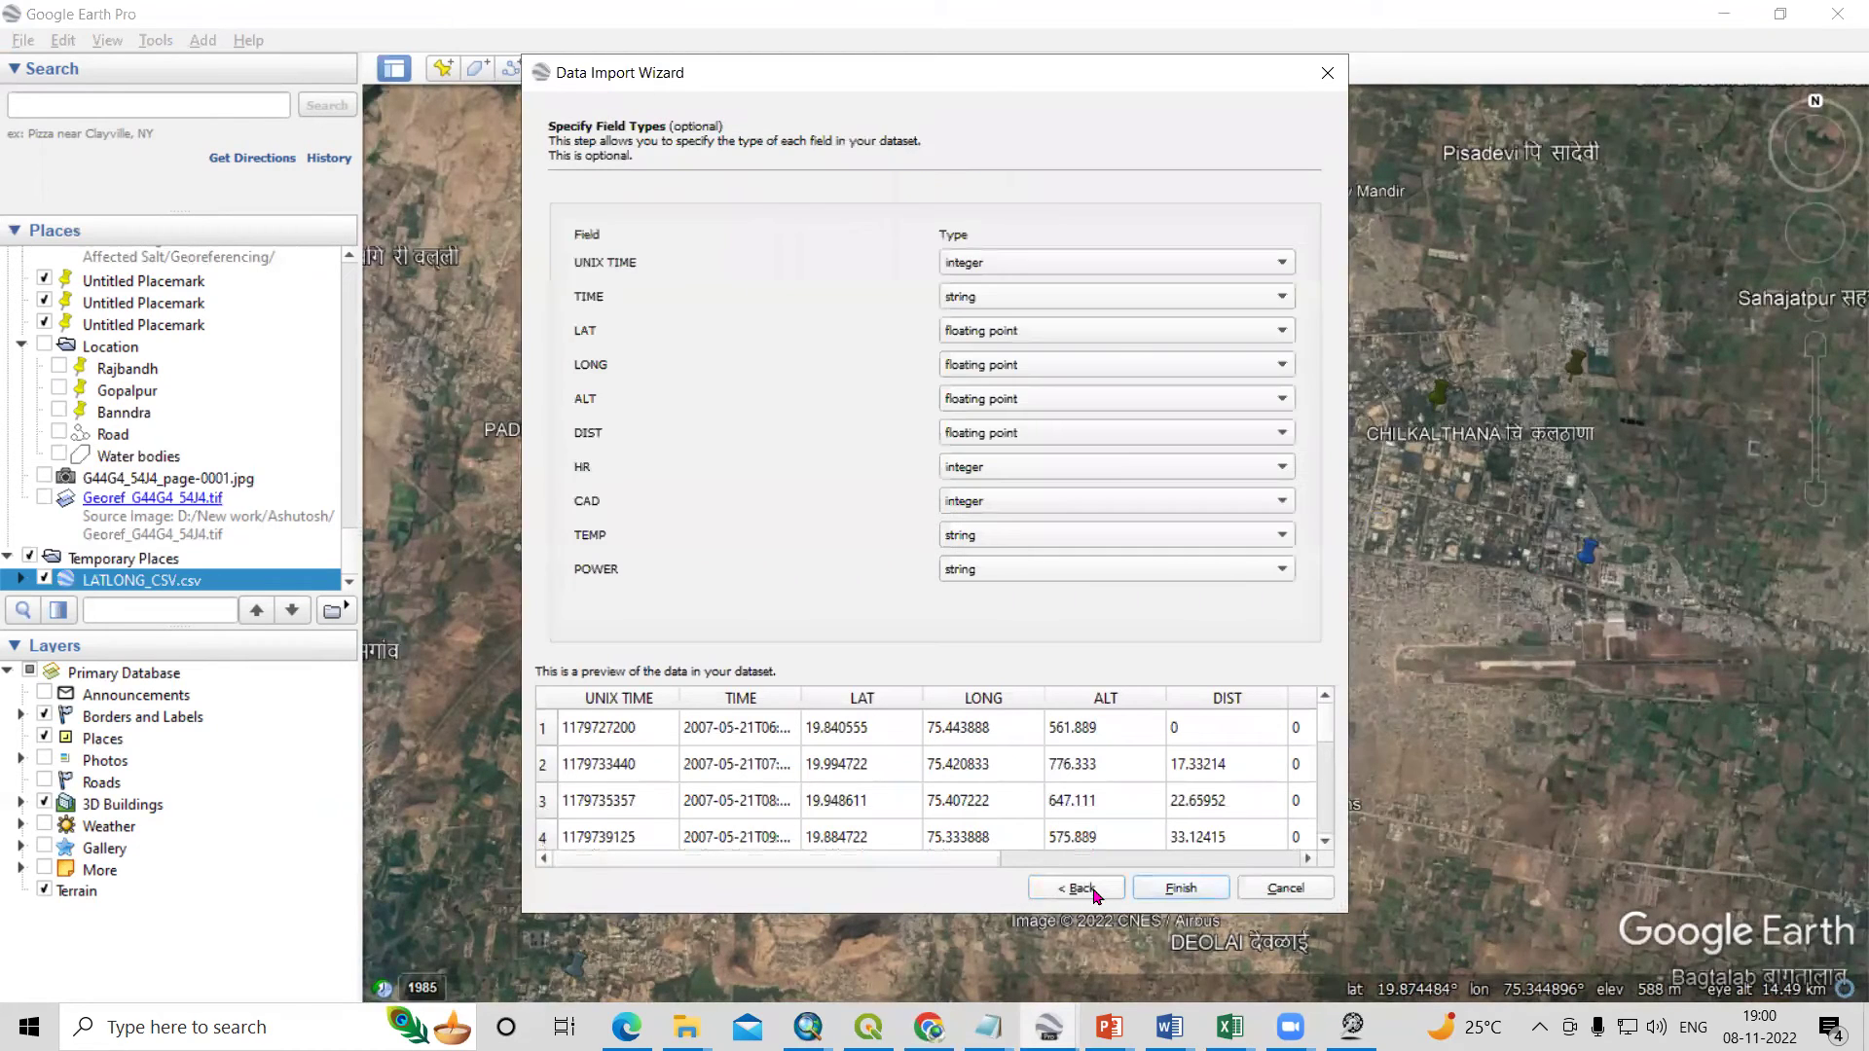
left_click(1180, 889)
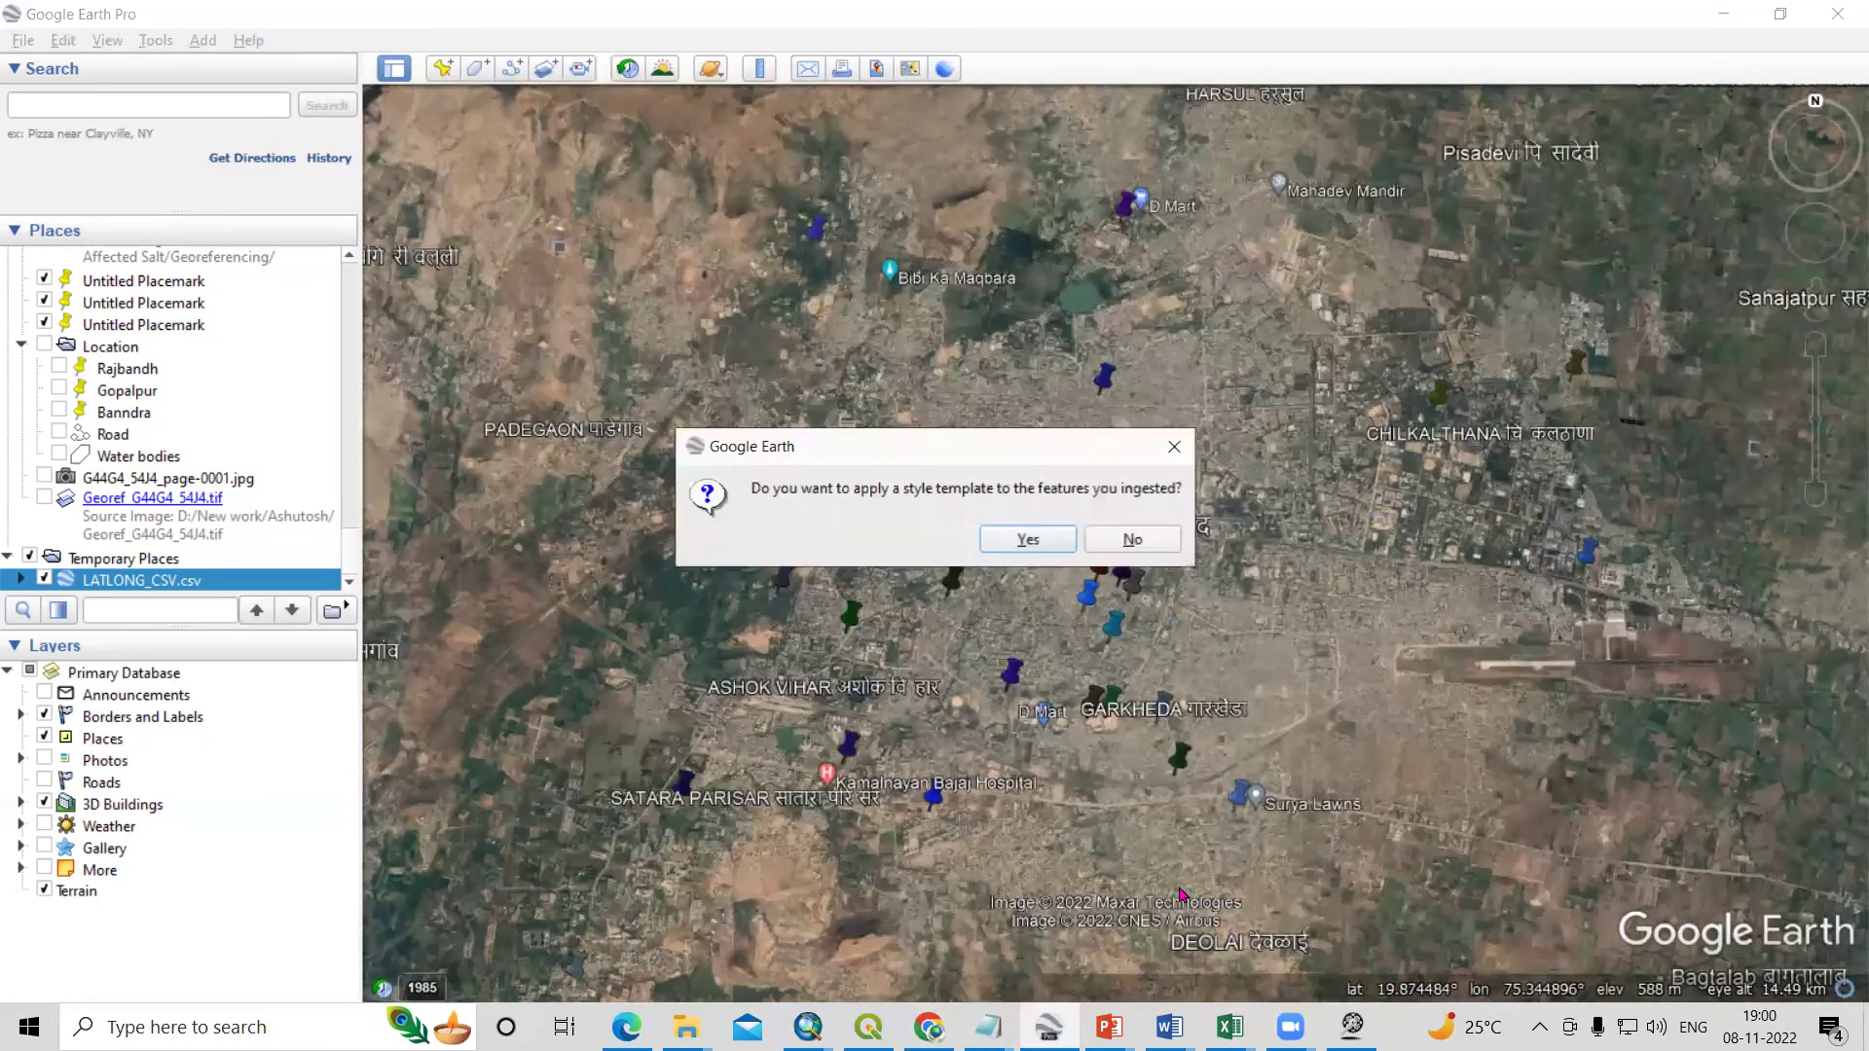
left_click(1028, 540)
Create and save a new style template with no name field and random colours.
left_click(983, 632)
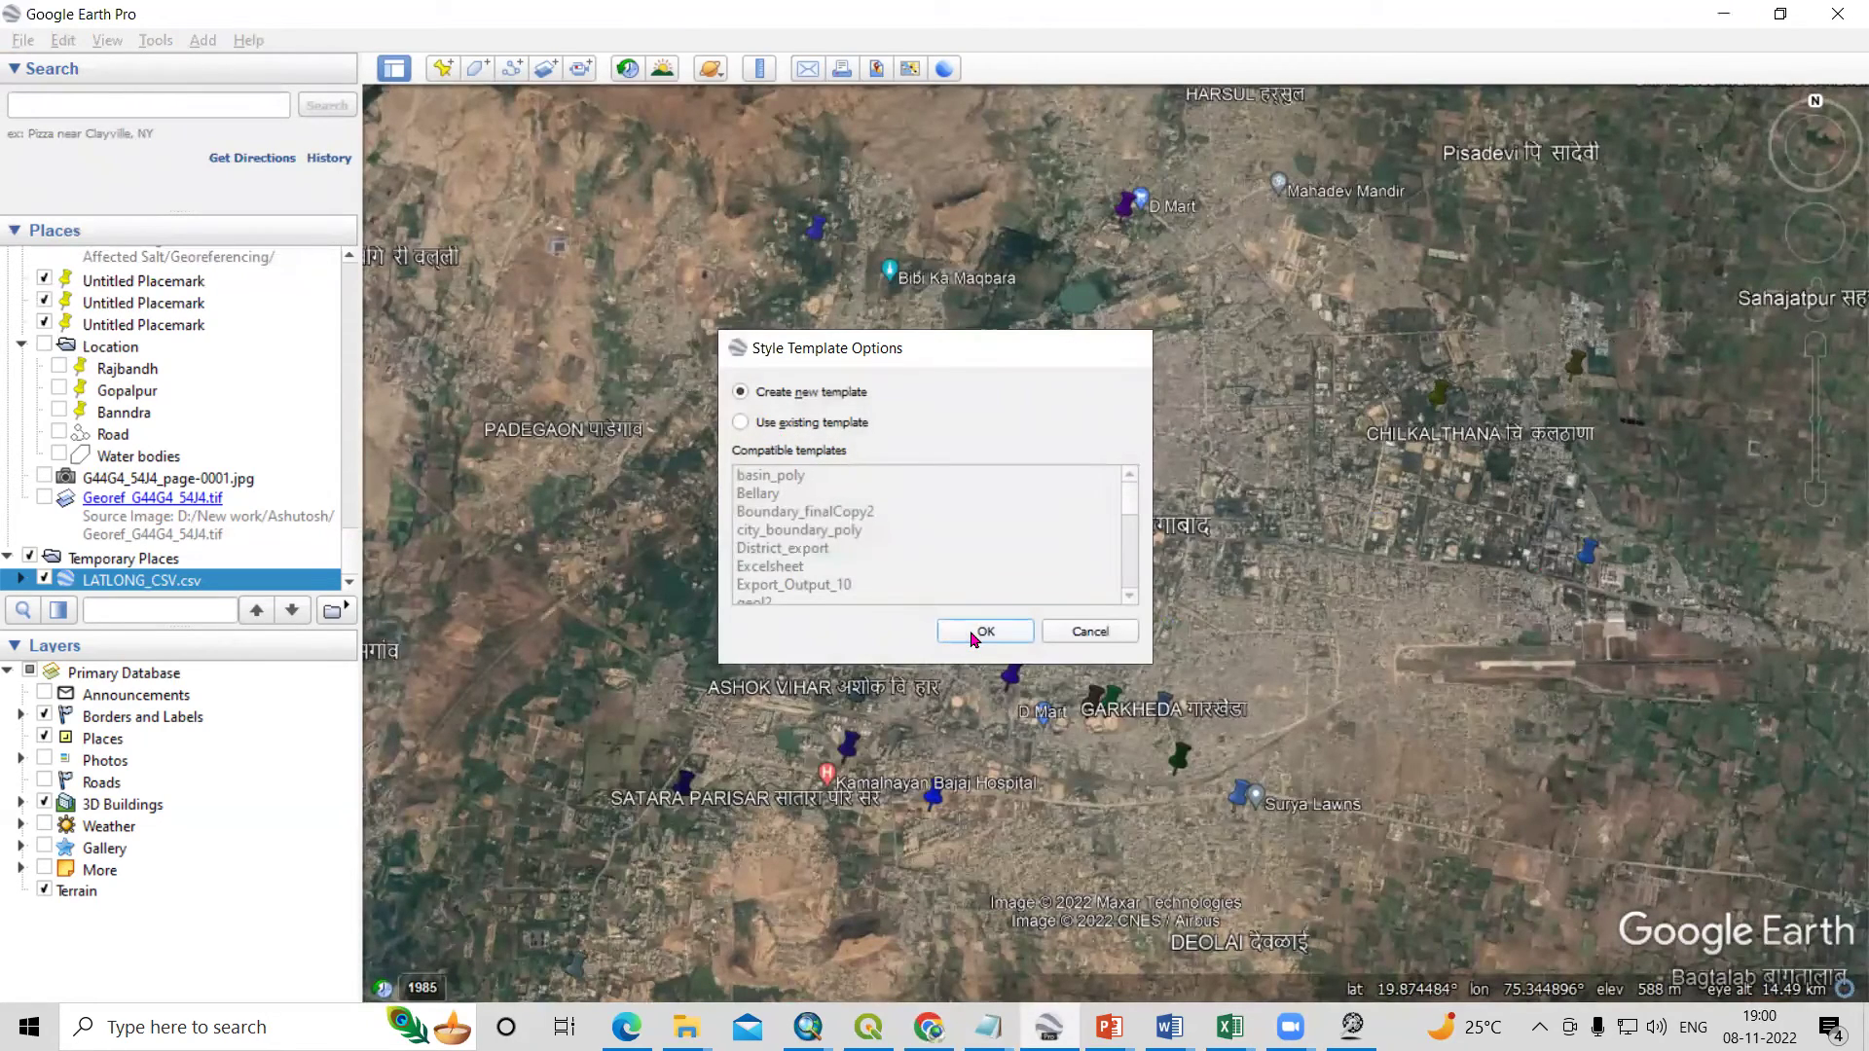
left_click(767, 353)
left_click(769, 352)
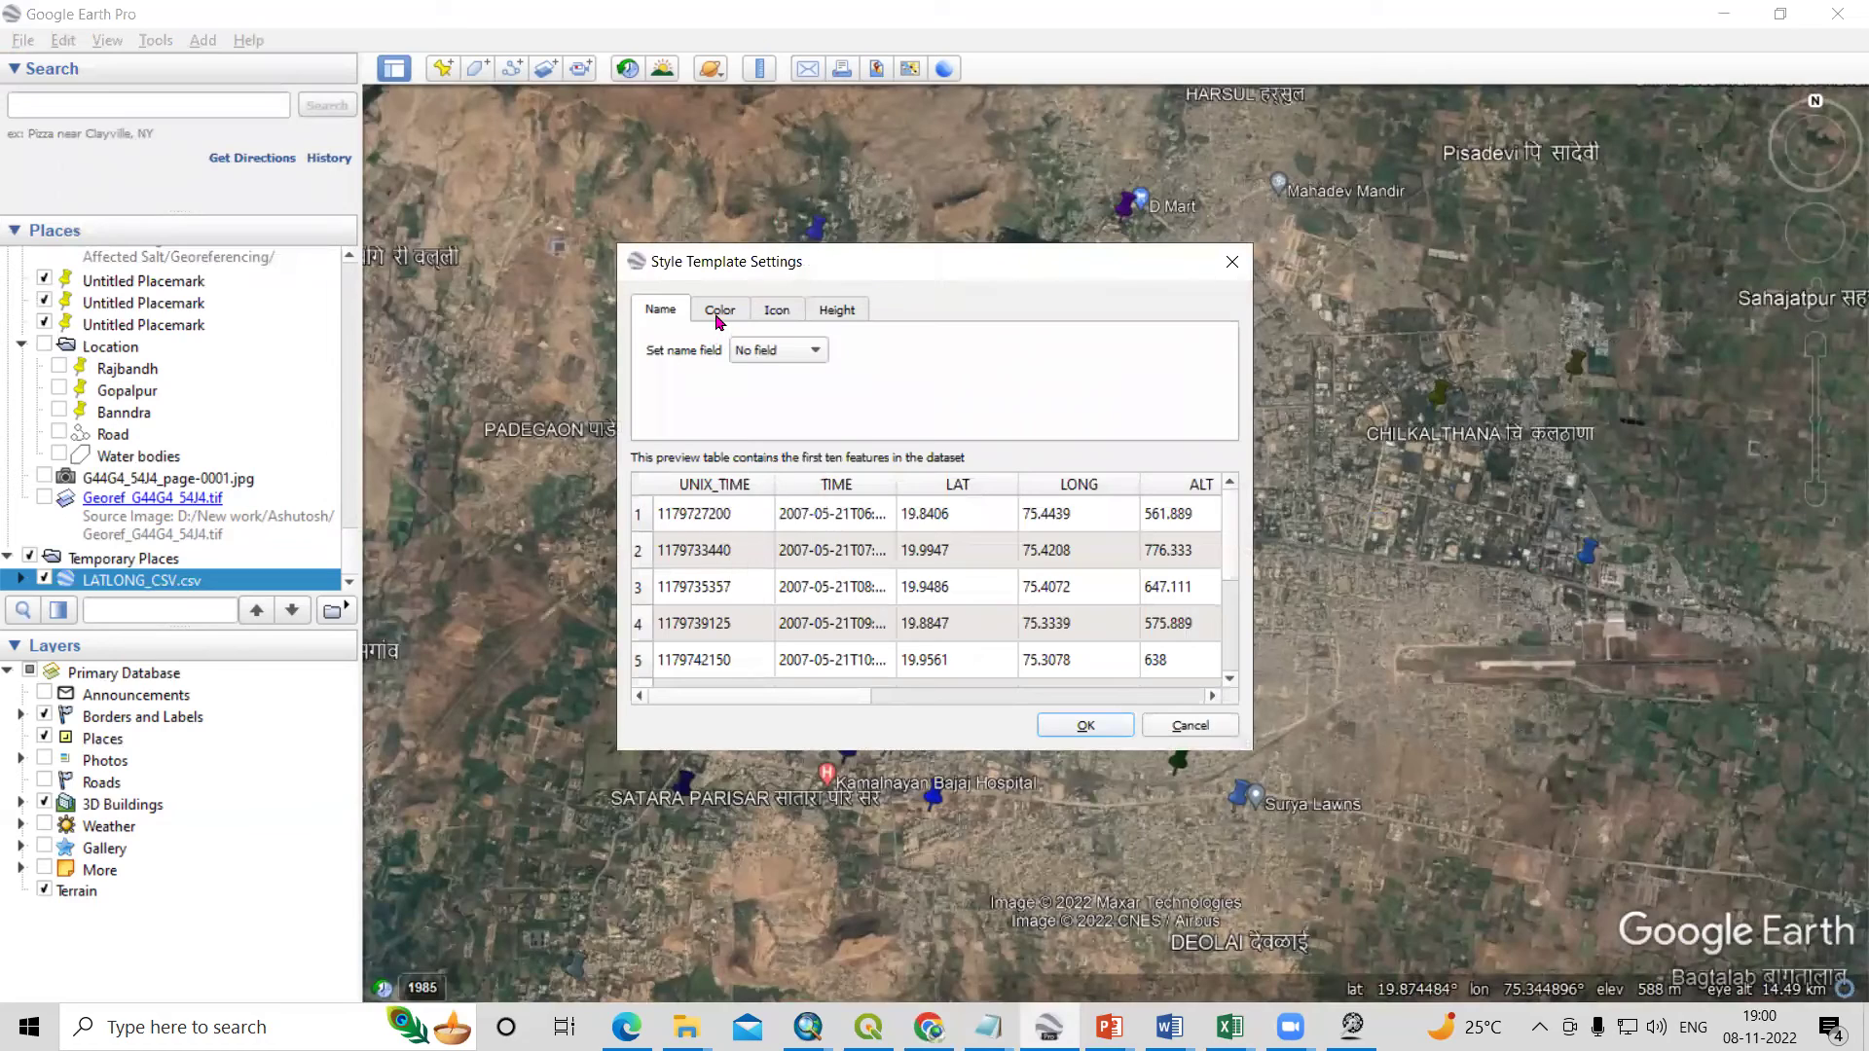
left_click(721, 310)
key("alt+r")
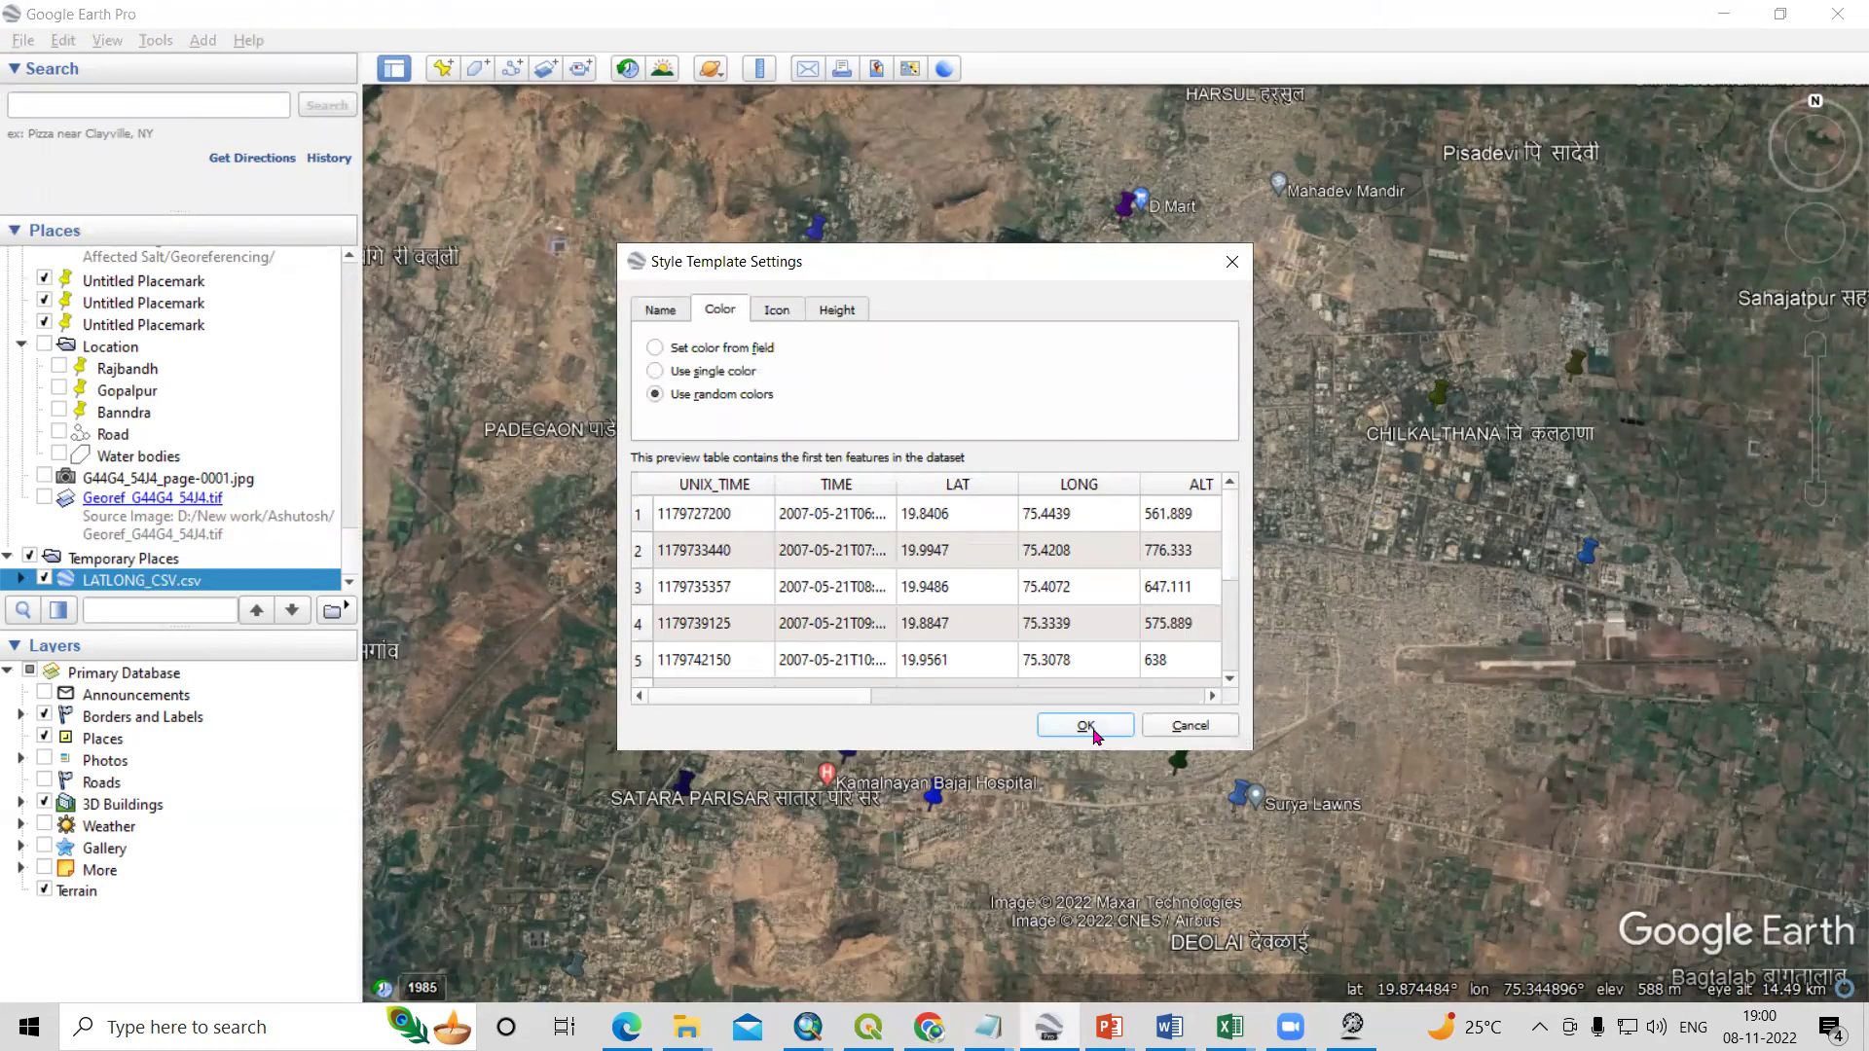
left_click(1086, 726)
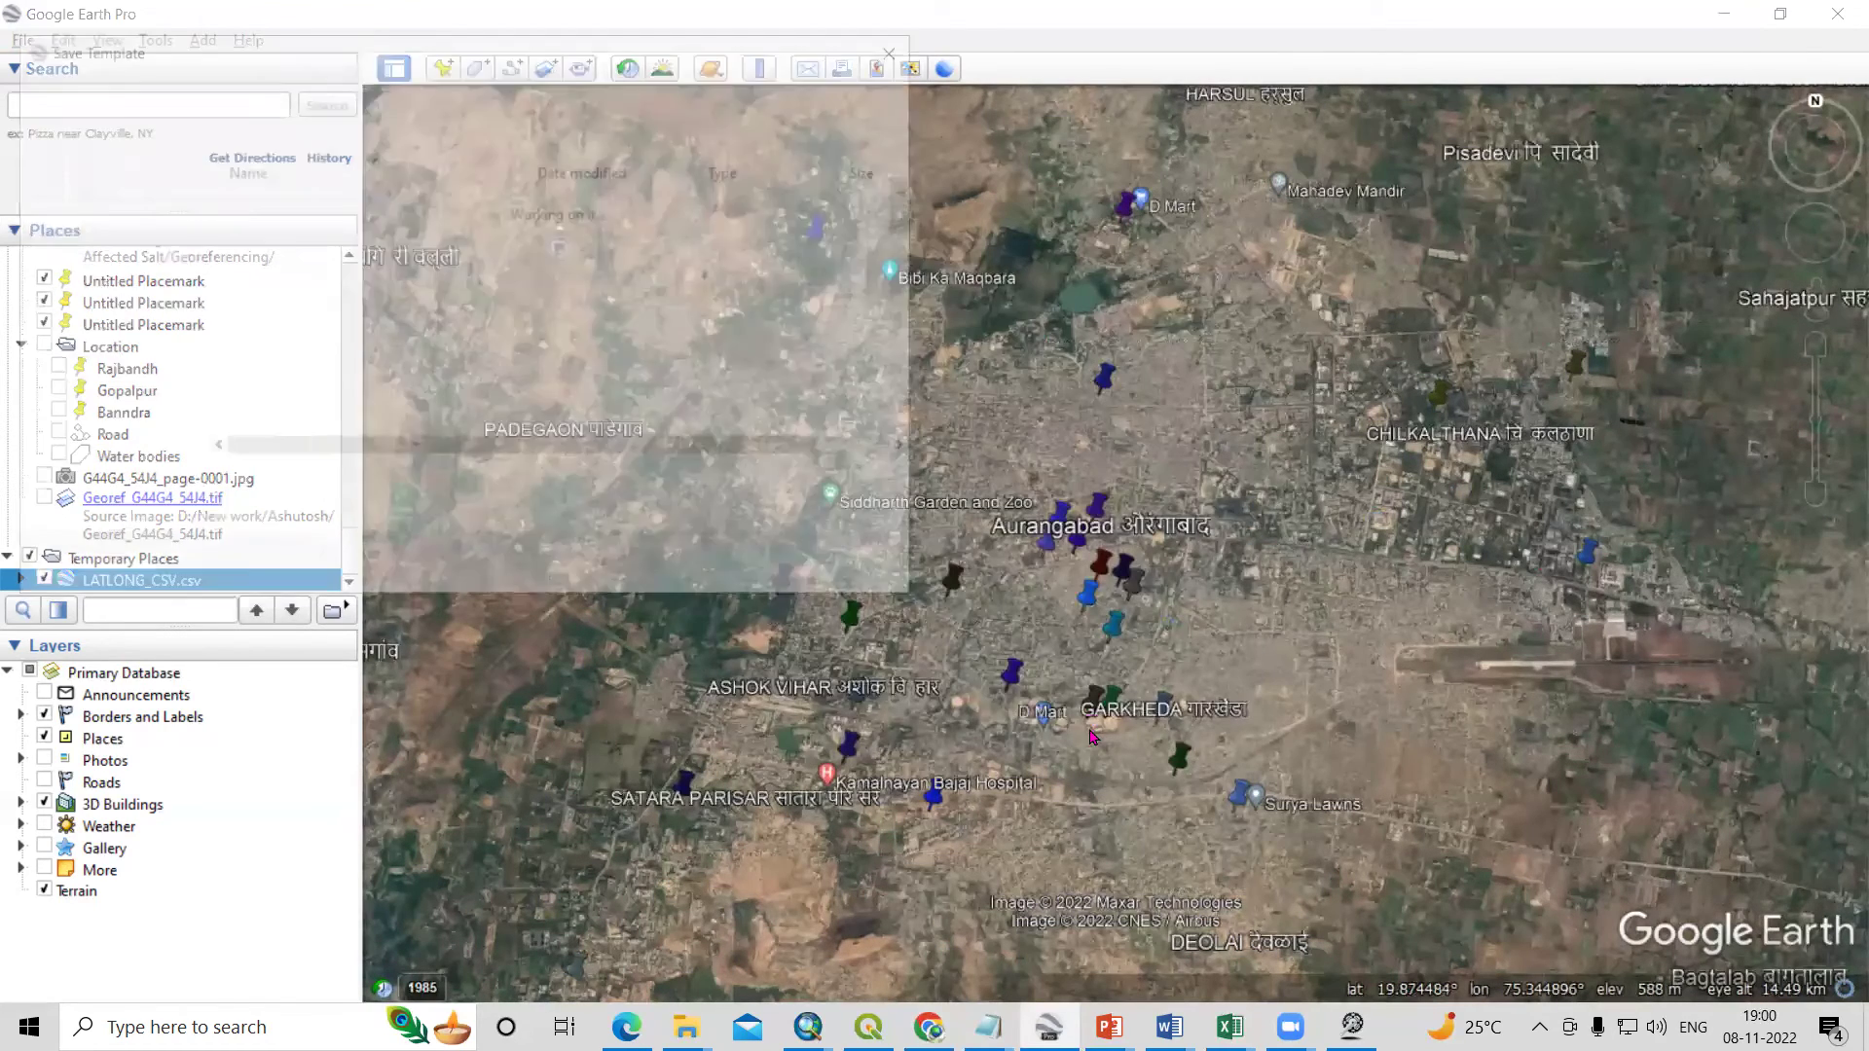
left_click(728, 572)
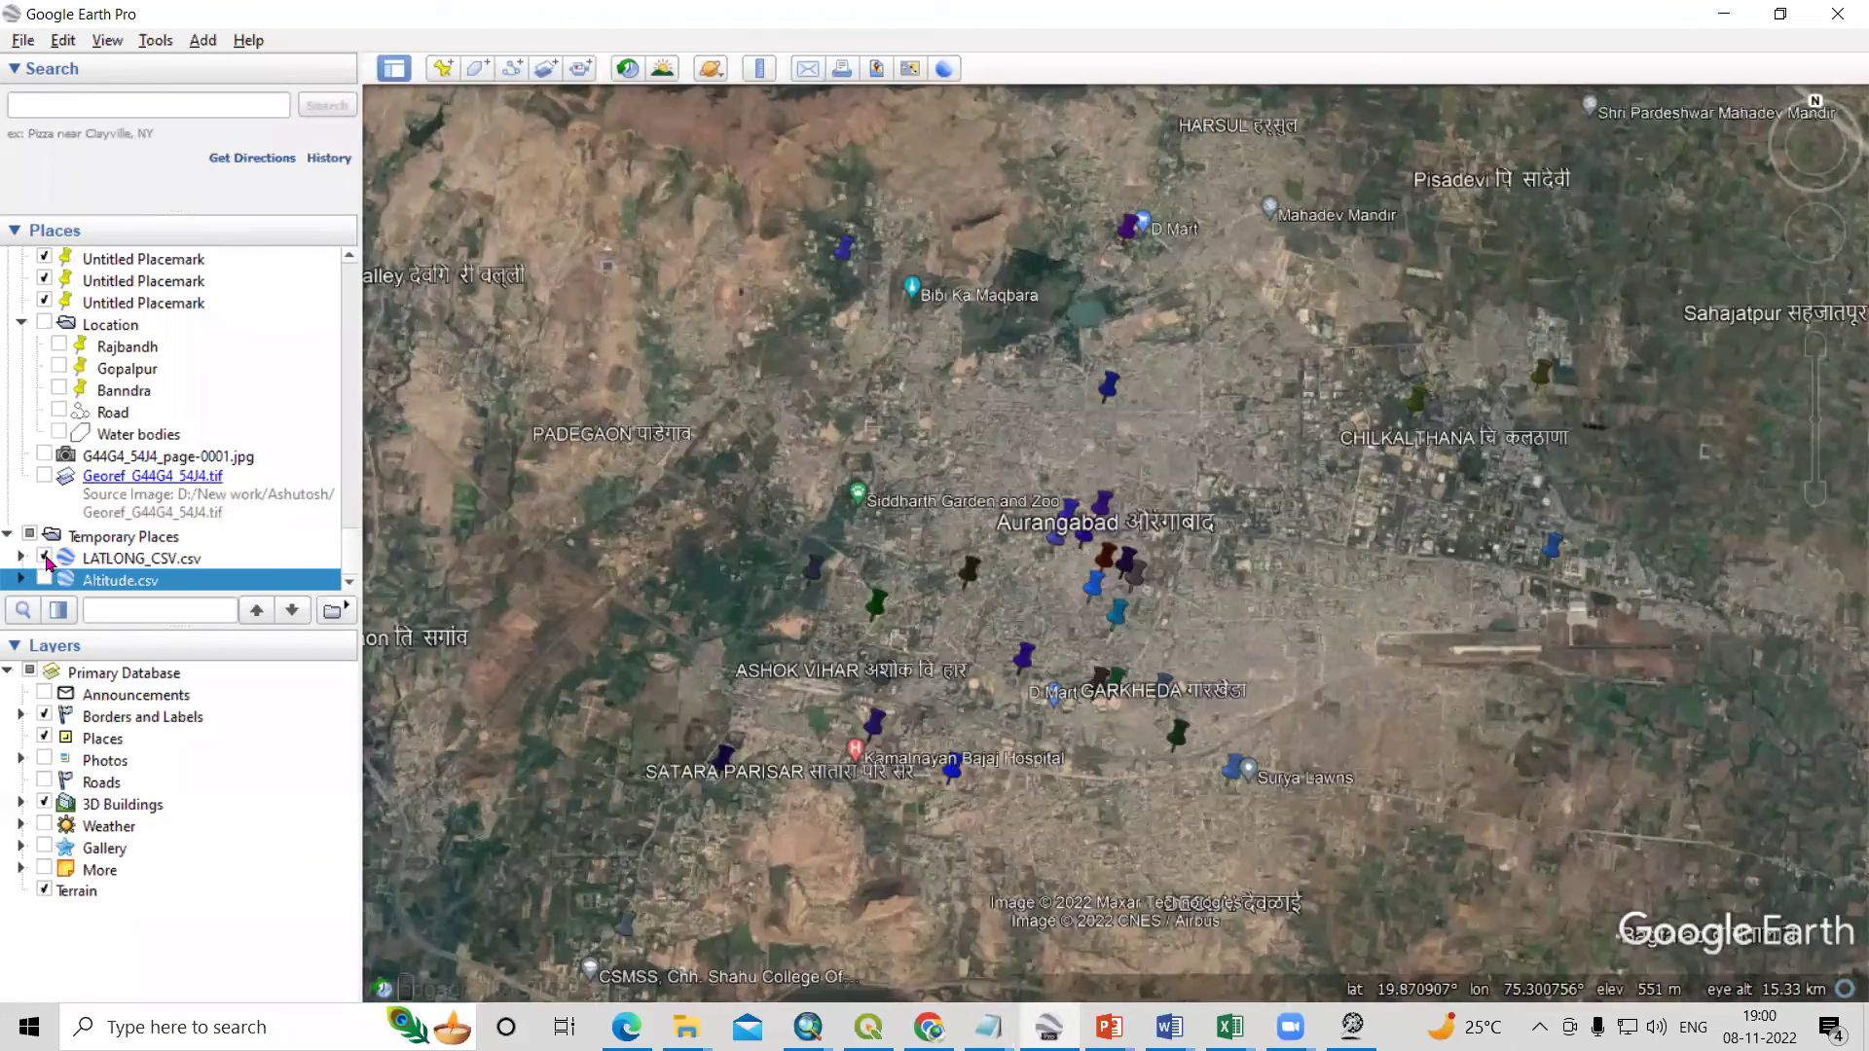
Uncheck LATLONG_CSV.csv in Temporary Places and zoom in on the Altitude.csv points.
left_click(45, 559)
scroll(1263, 458, "up", 3)
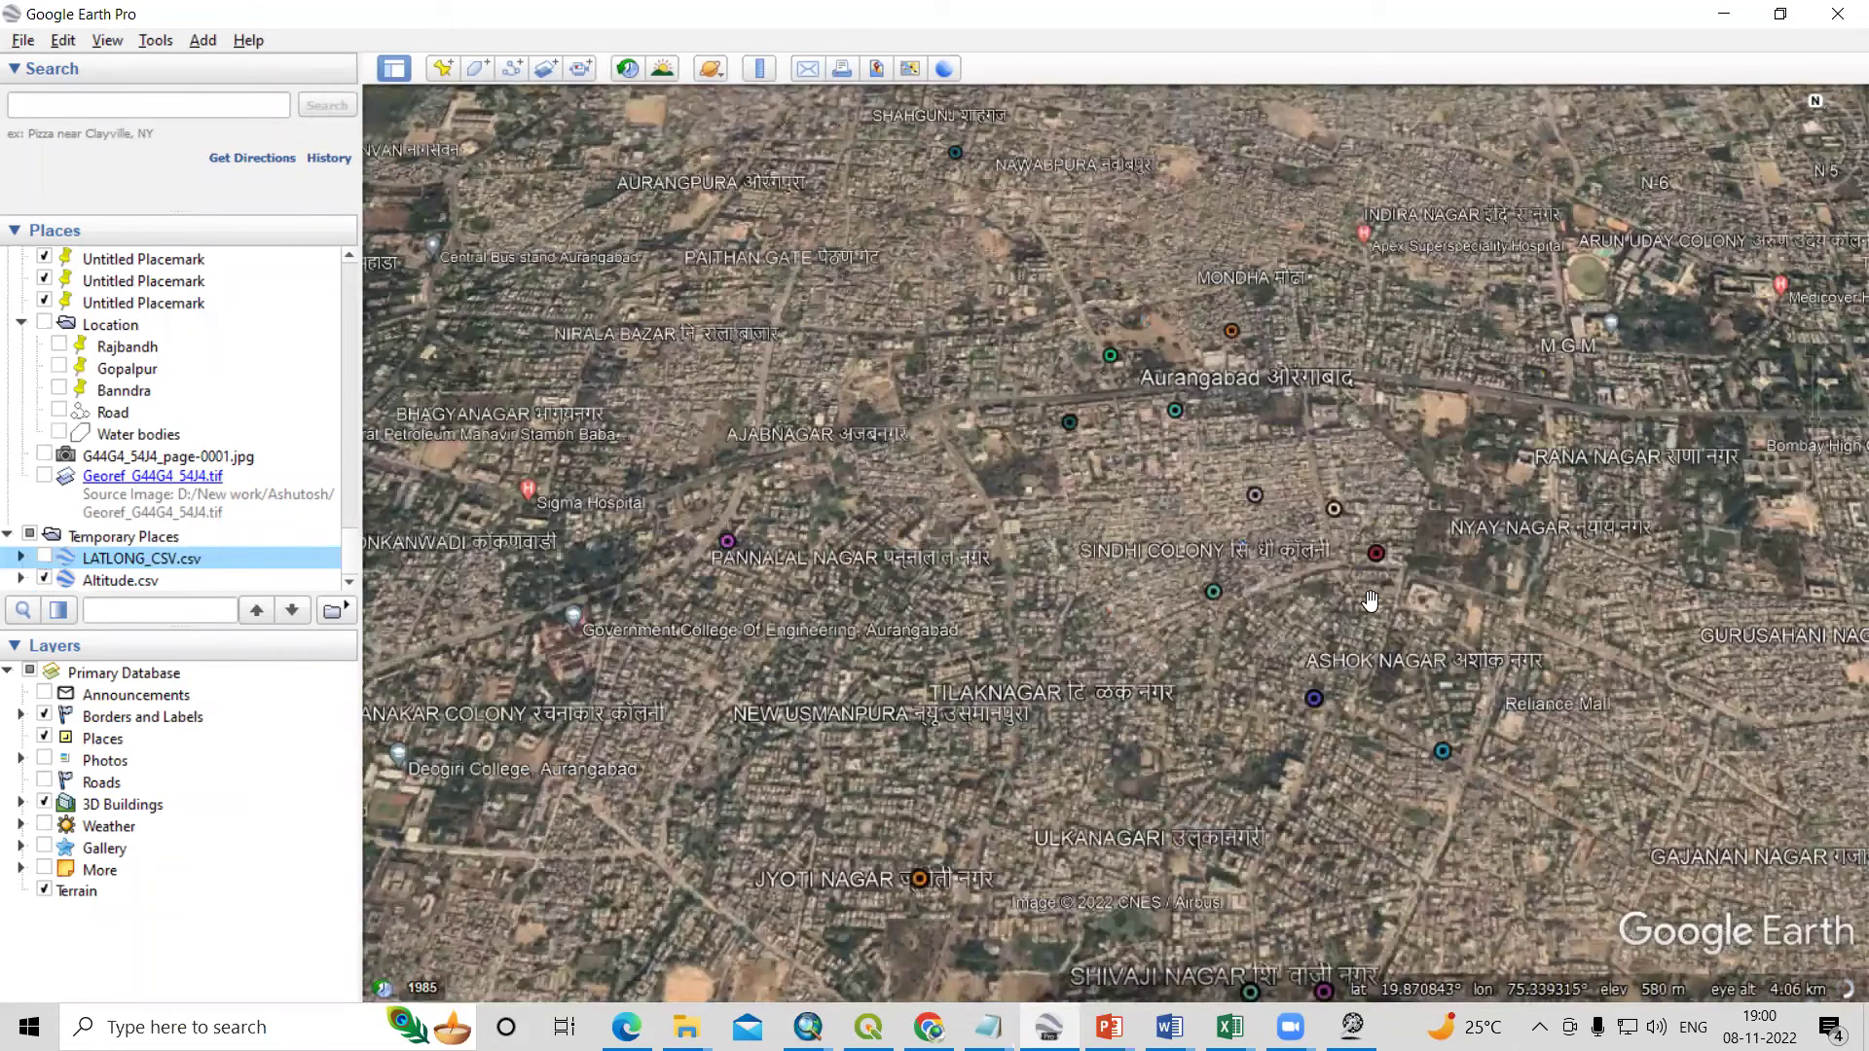
scroll(1290, 582, "up", 2)
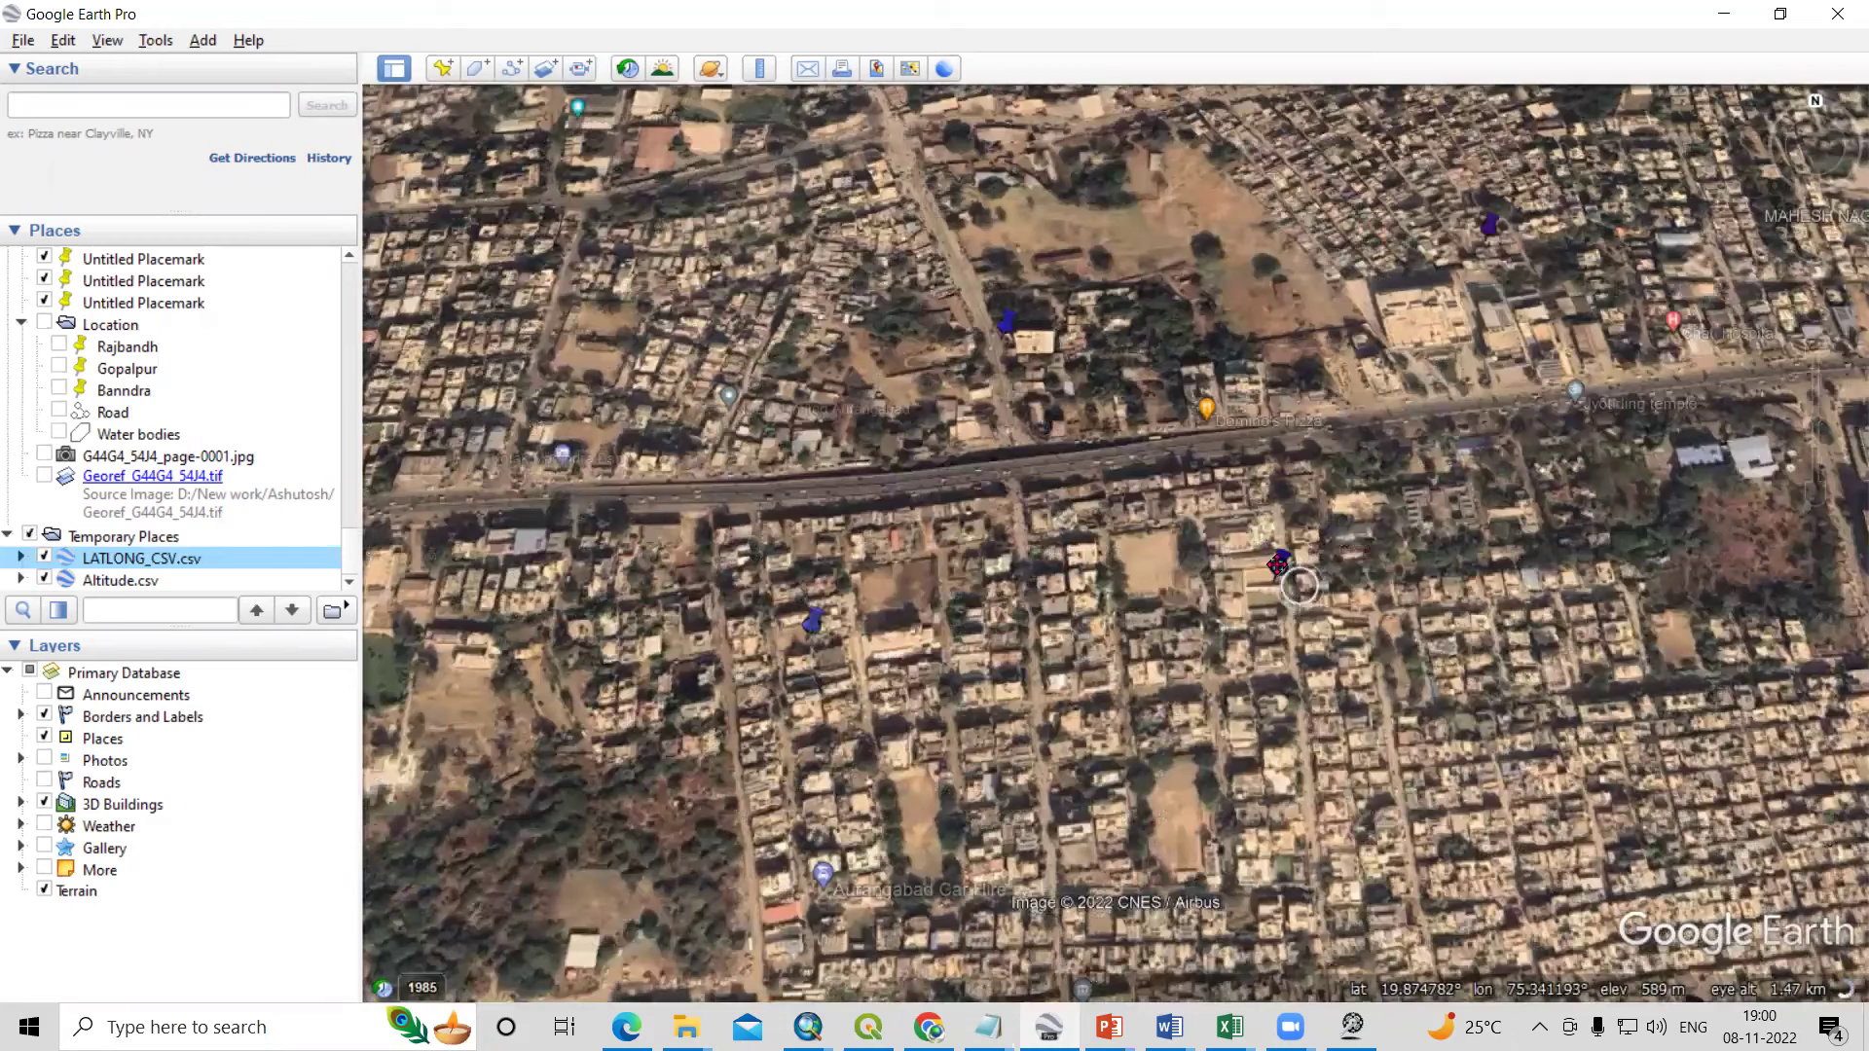
scroll(1277, 565, "up", 1)
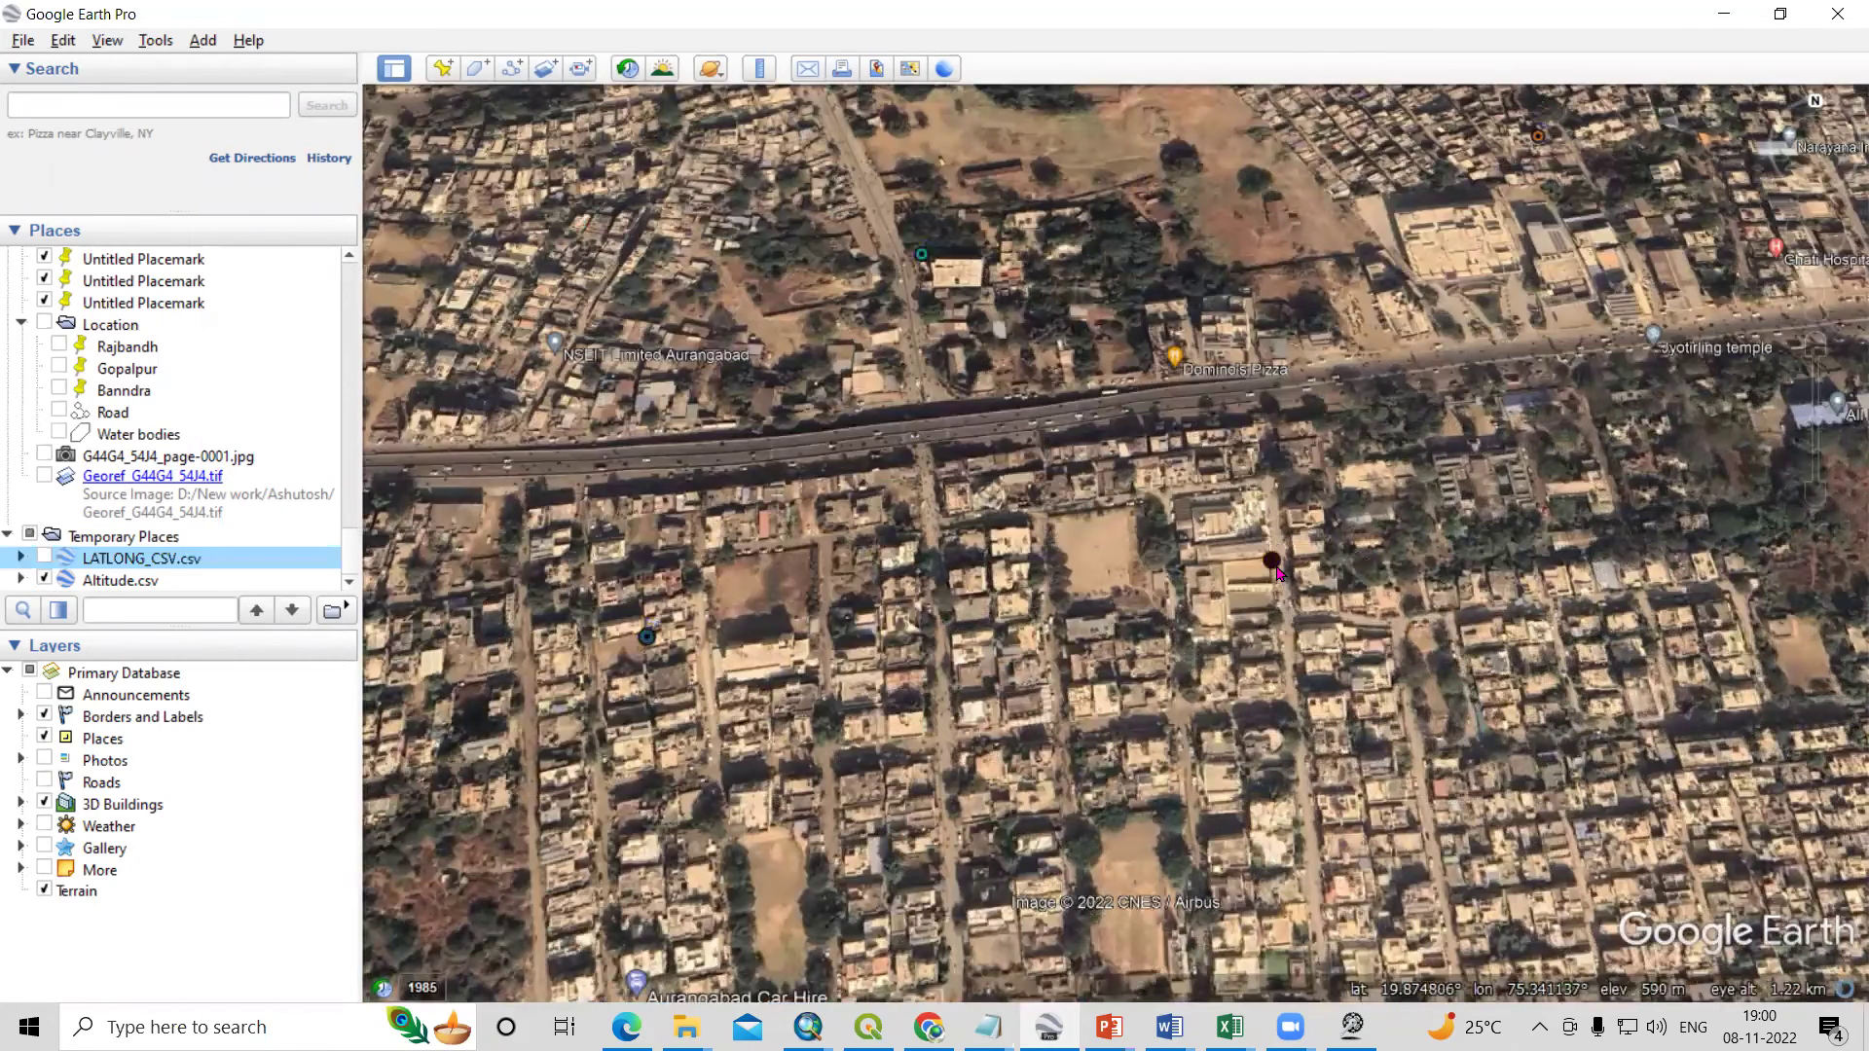
left_click(1274, 564)
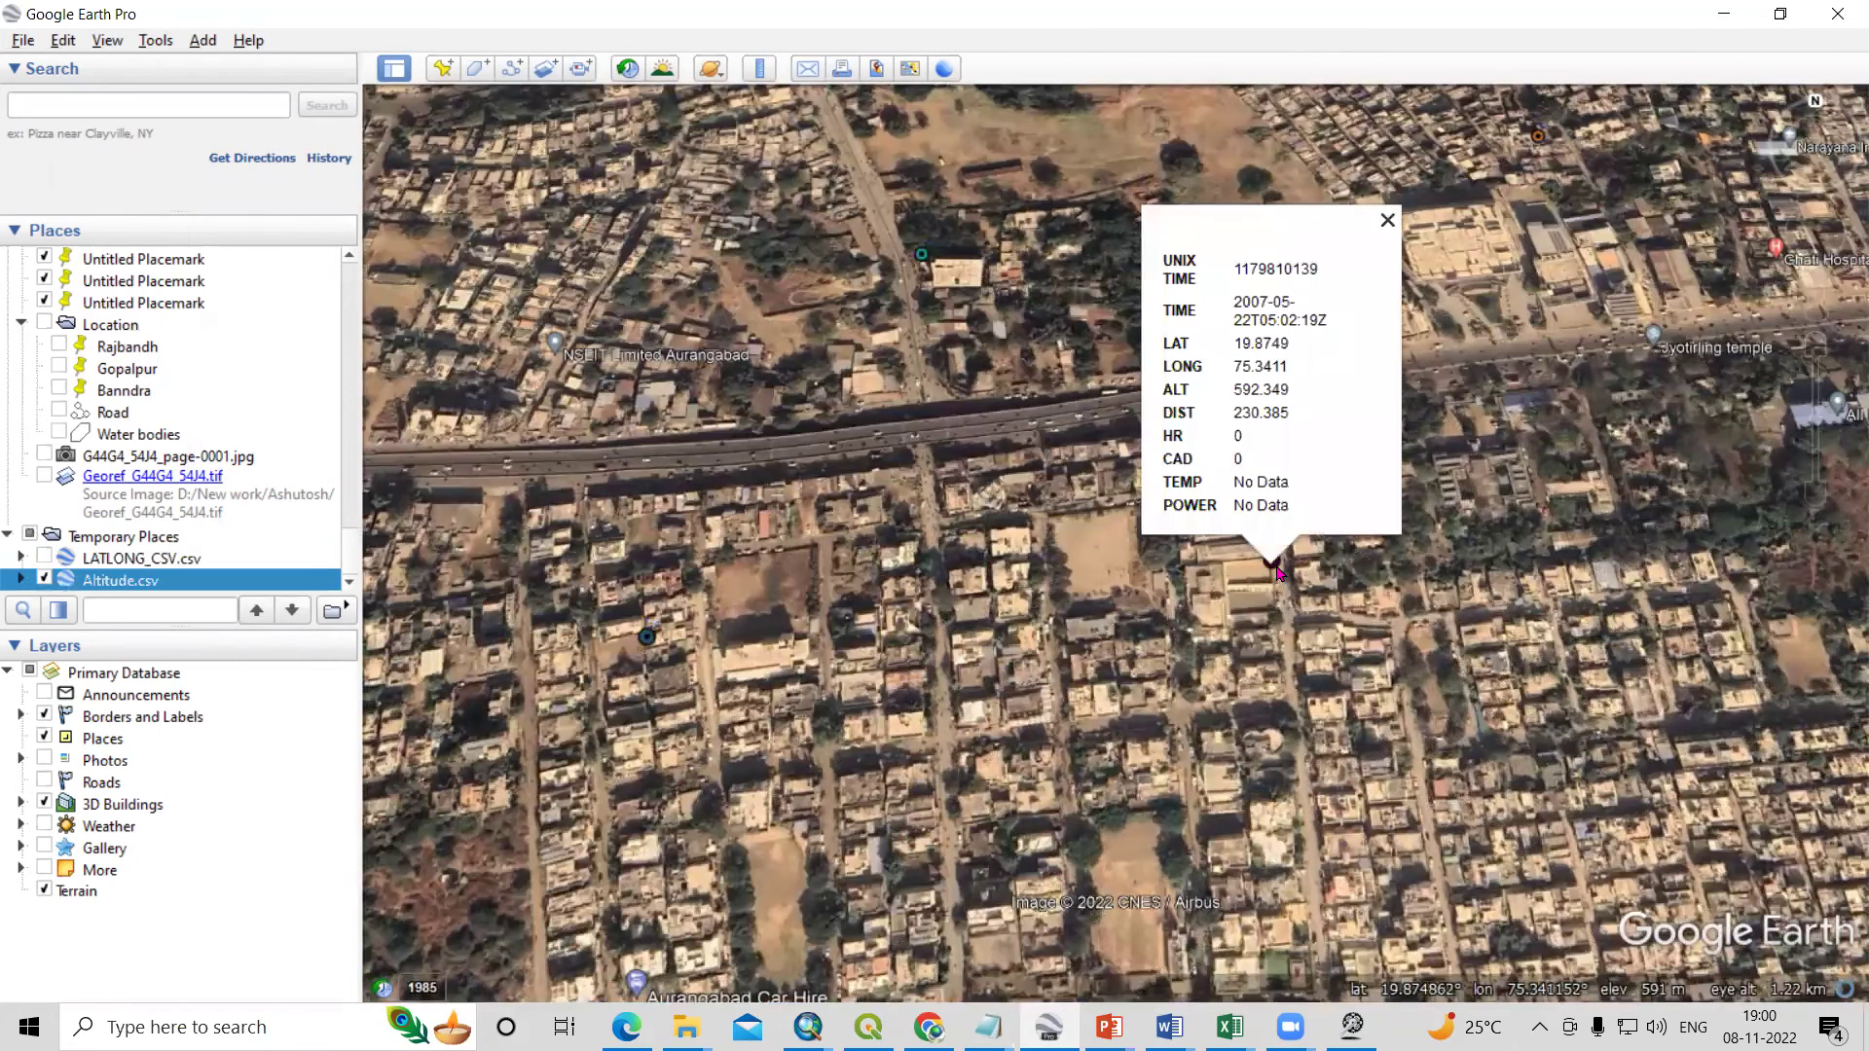
left_click(1279, 394)
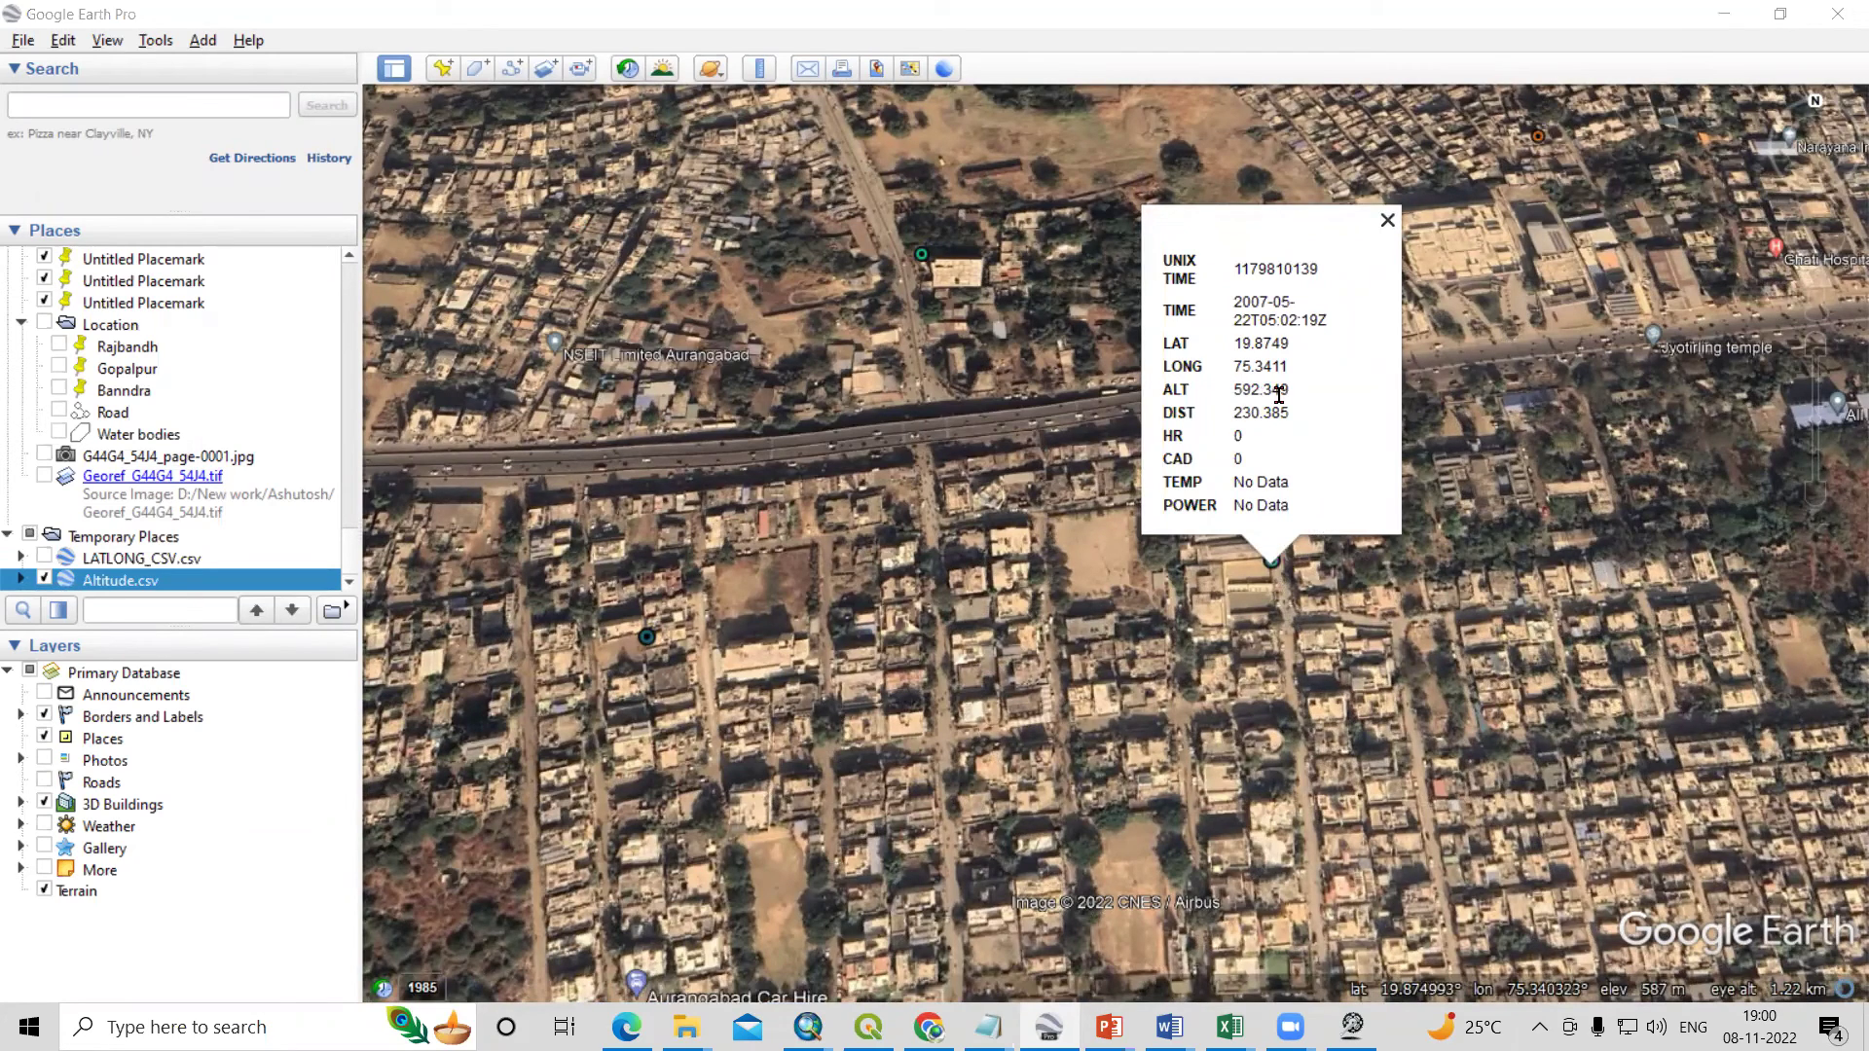
left_click_drag(1279, 390, 1232, 389)
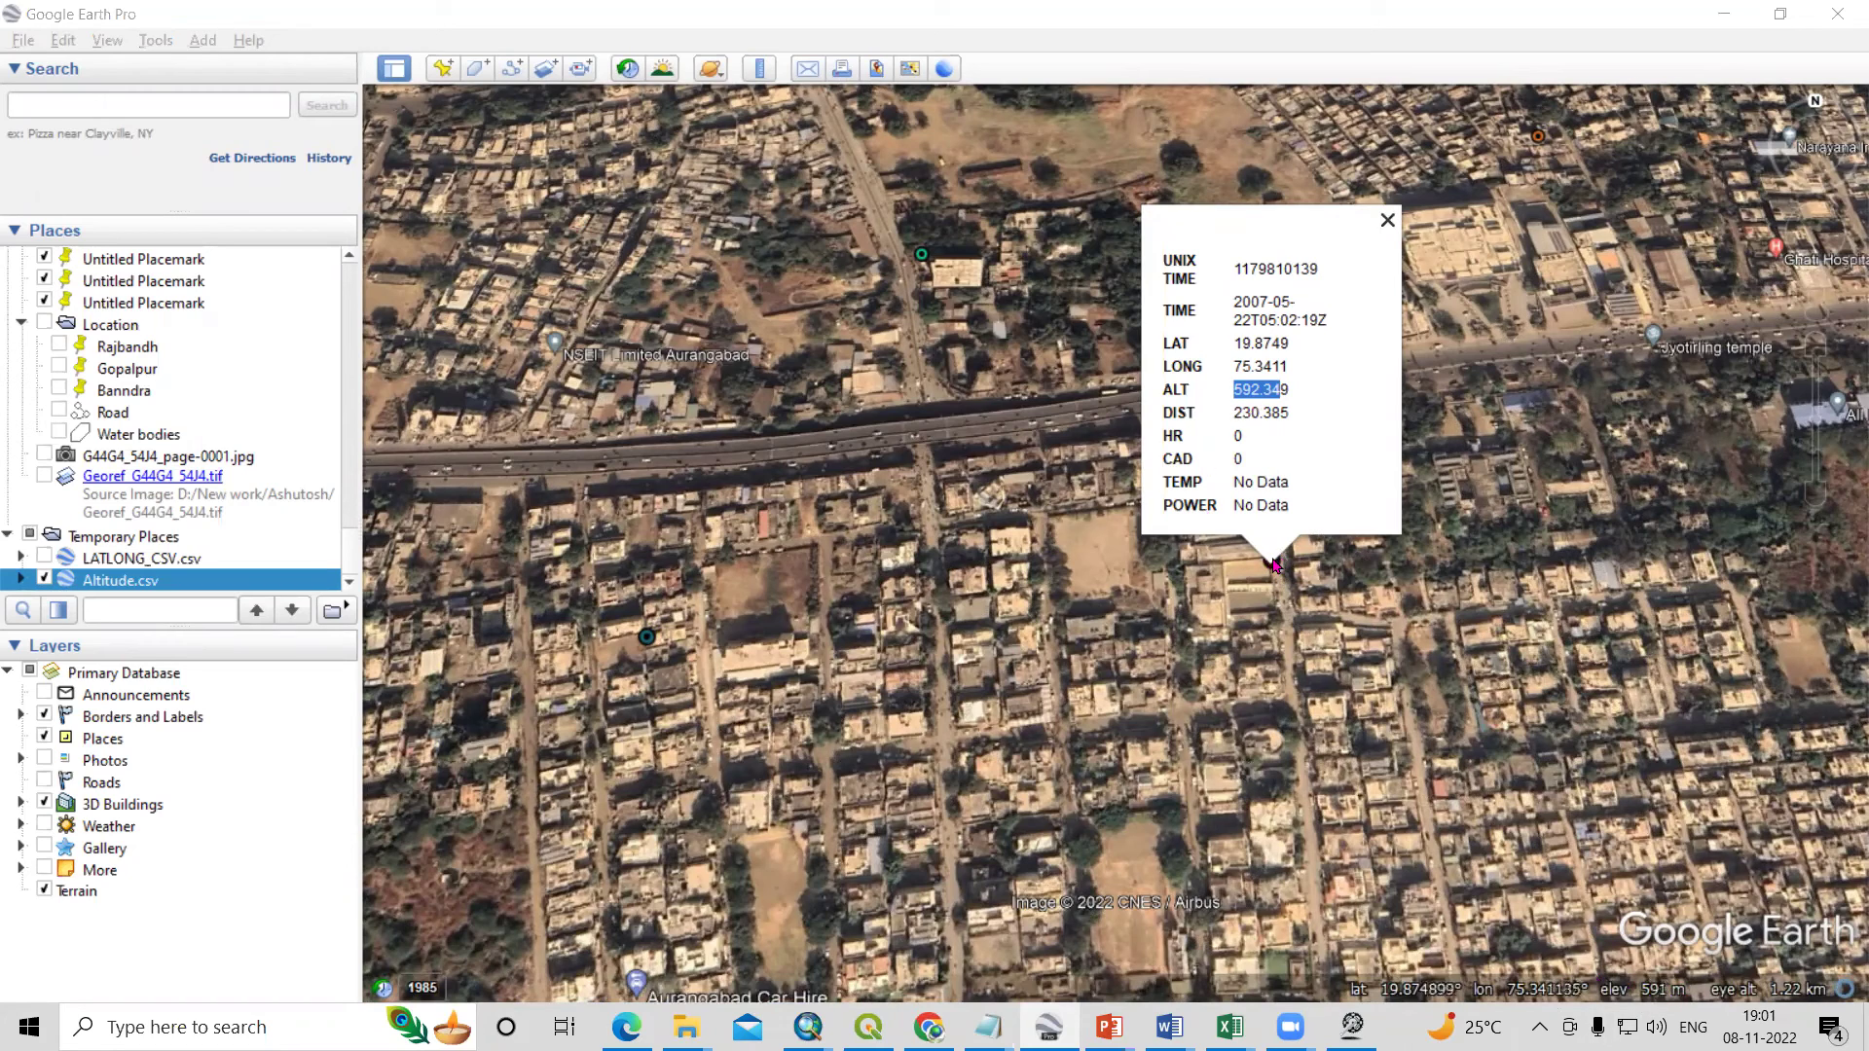
left_click(1387, 220)
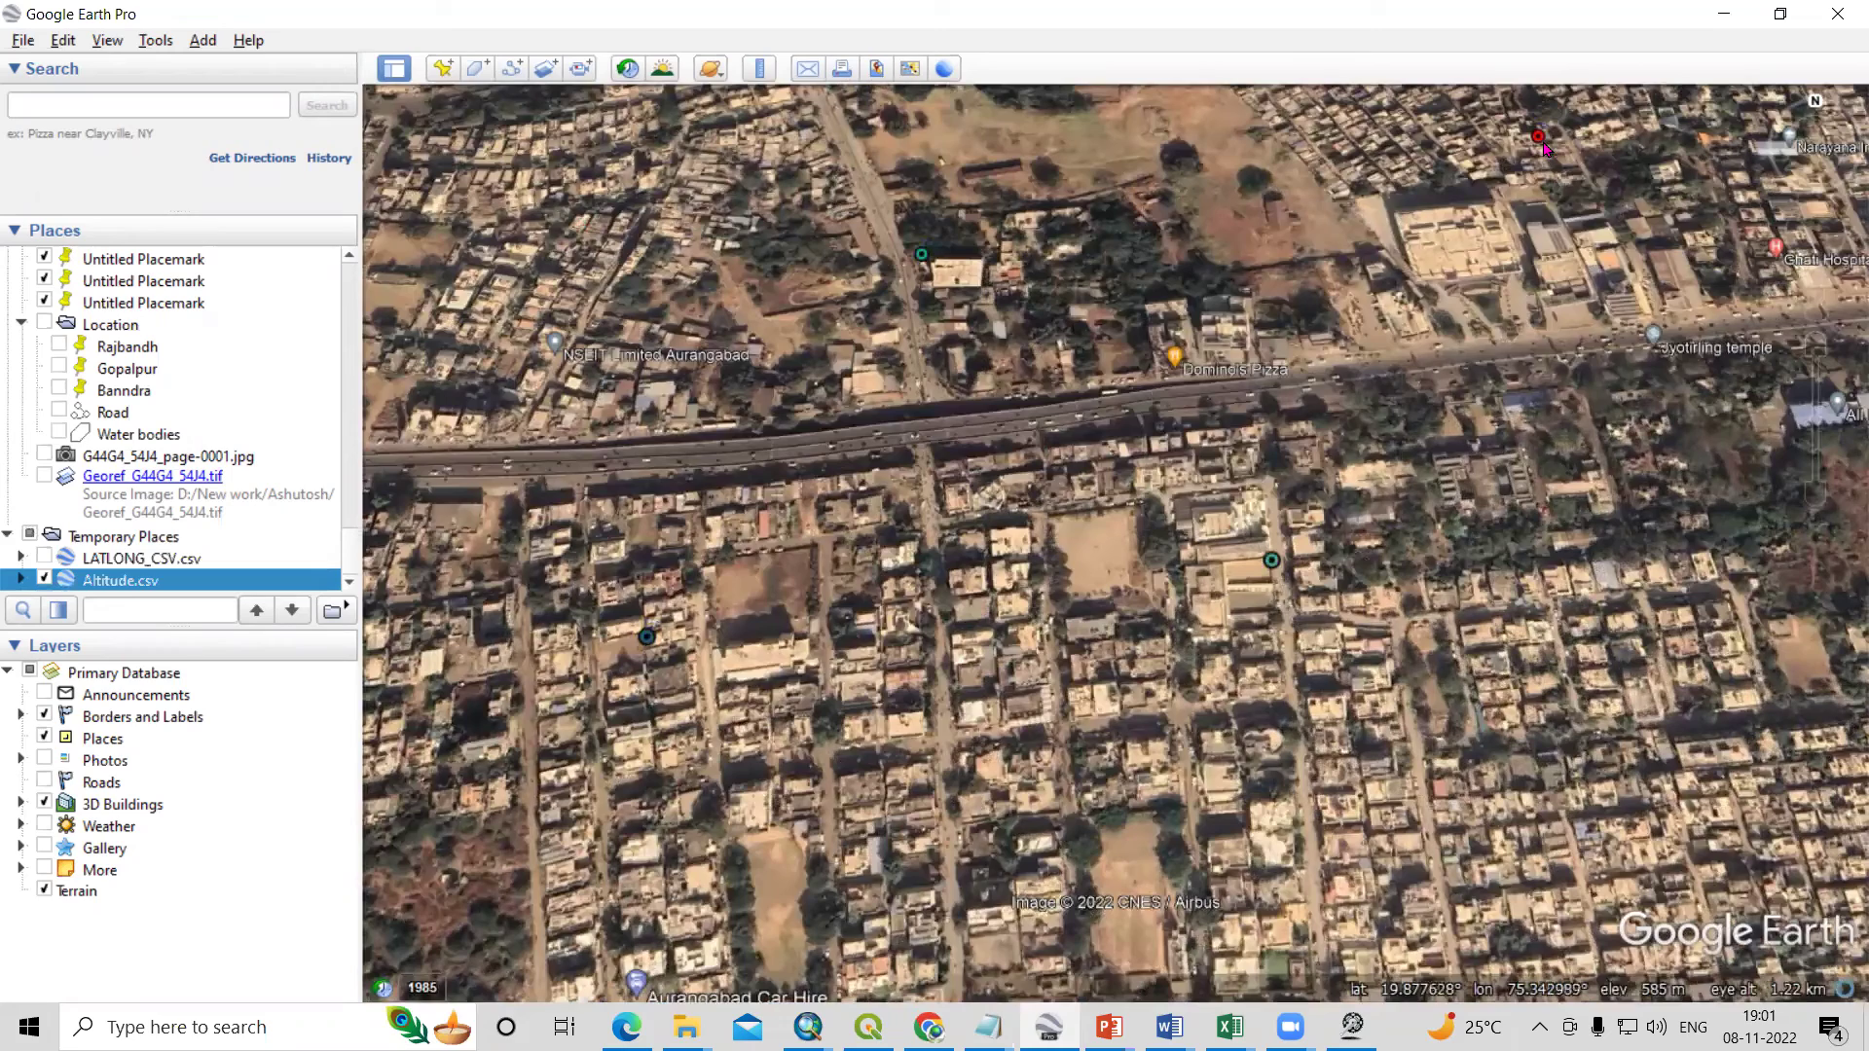
left_click(1540, 139)
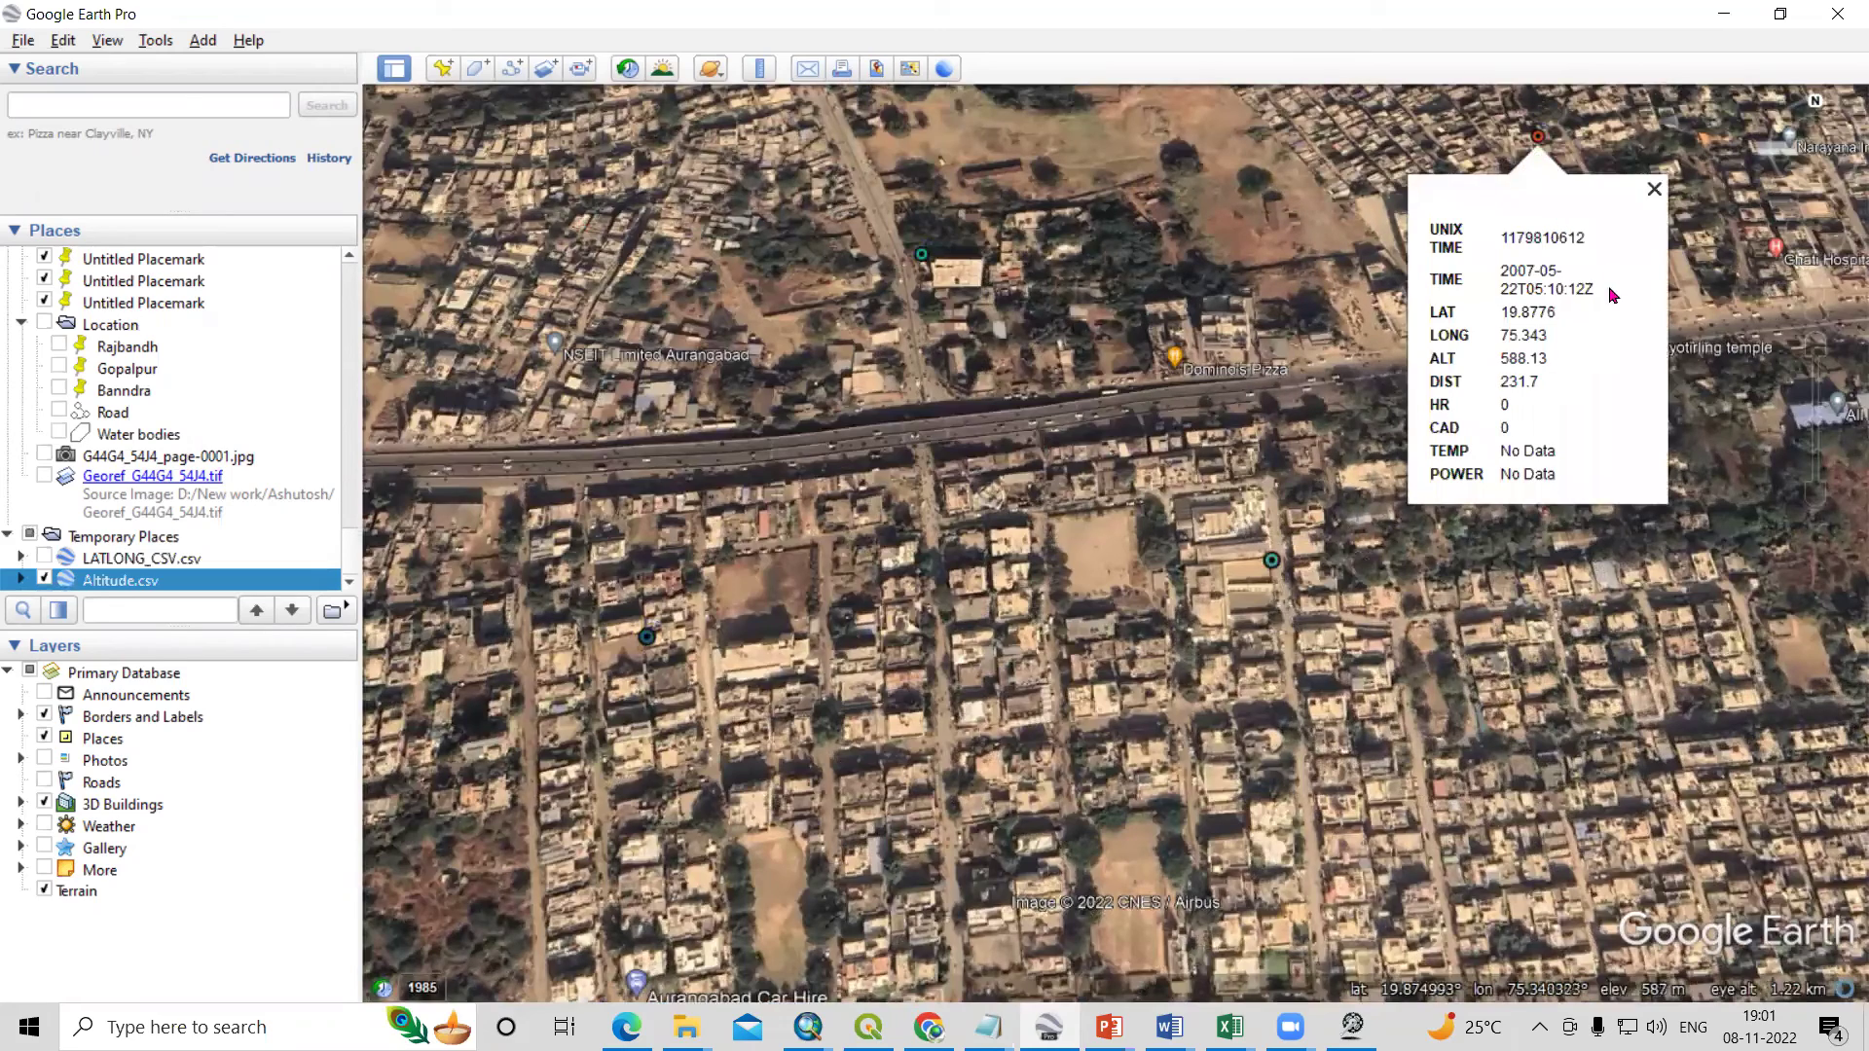
left_click(1654, 190)
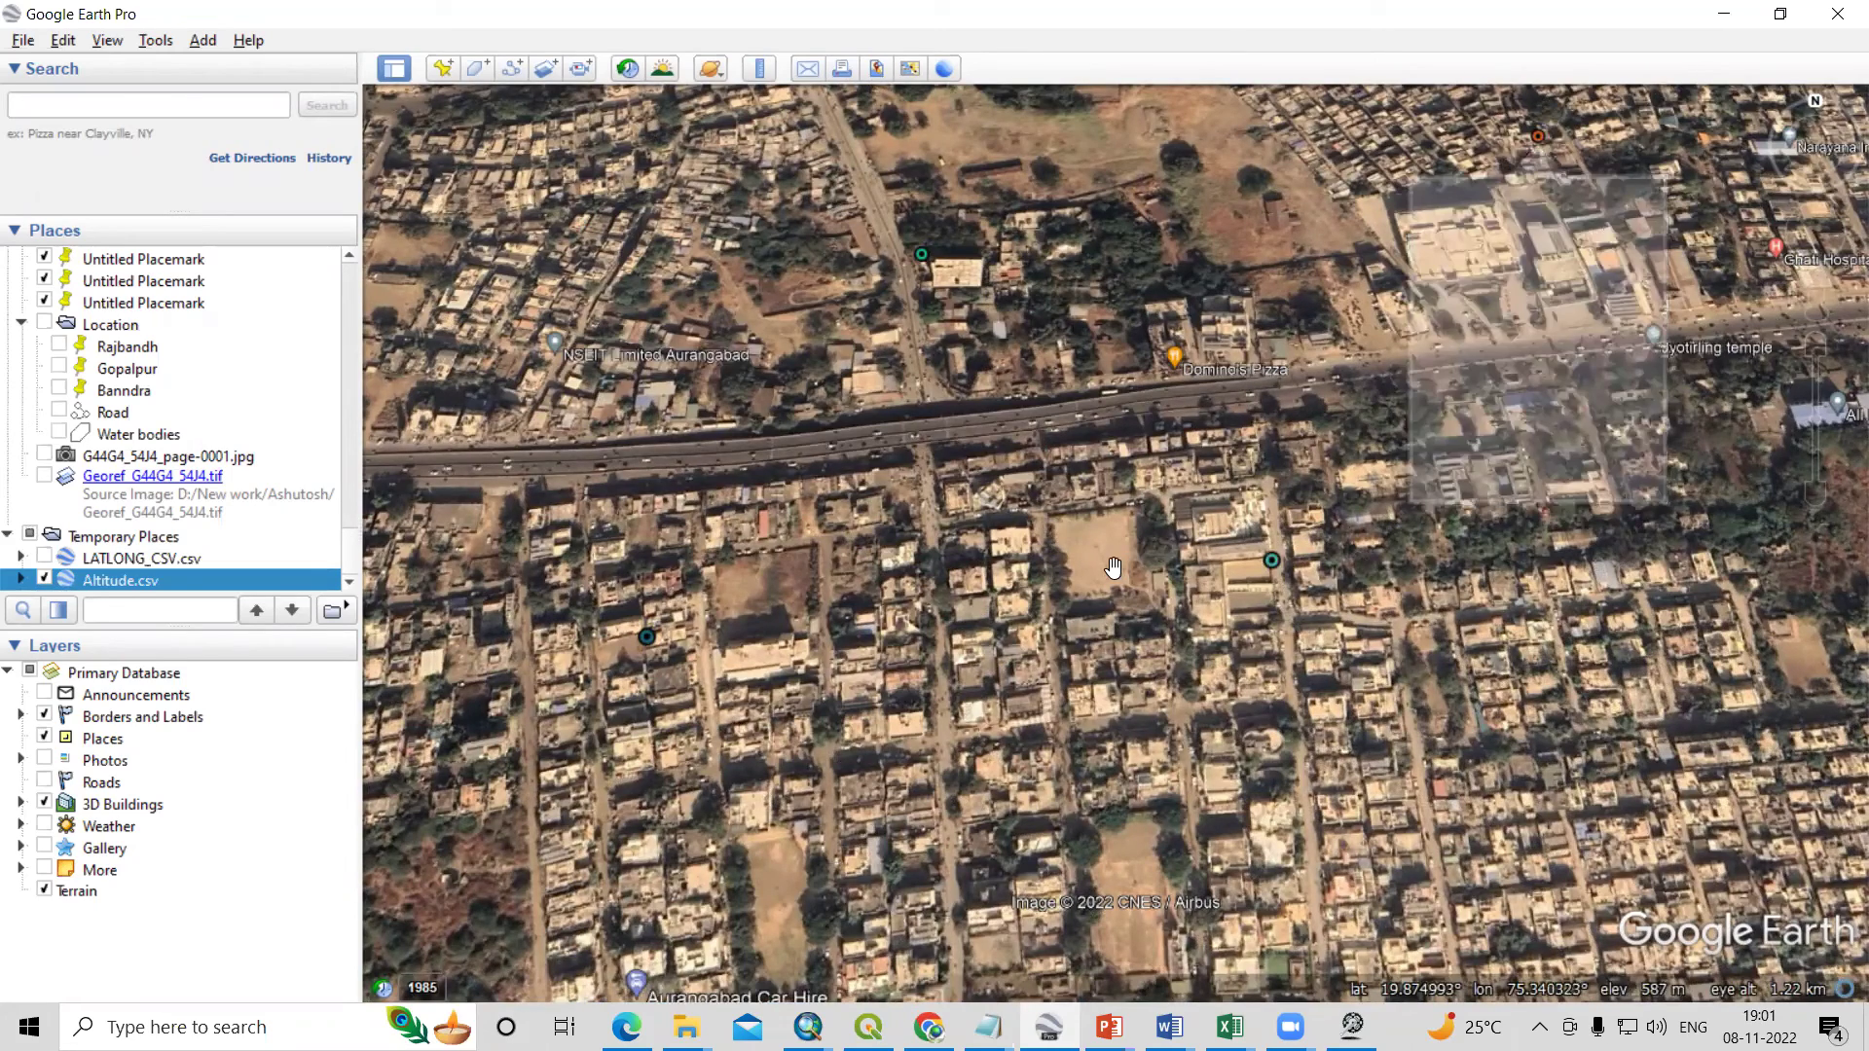
scroll(1113, 568, "down", 2)
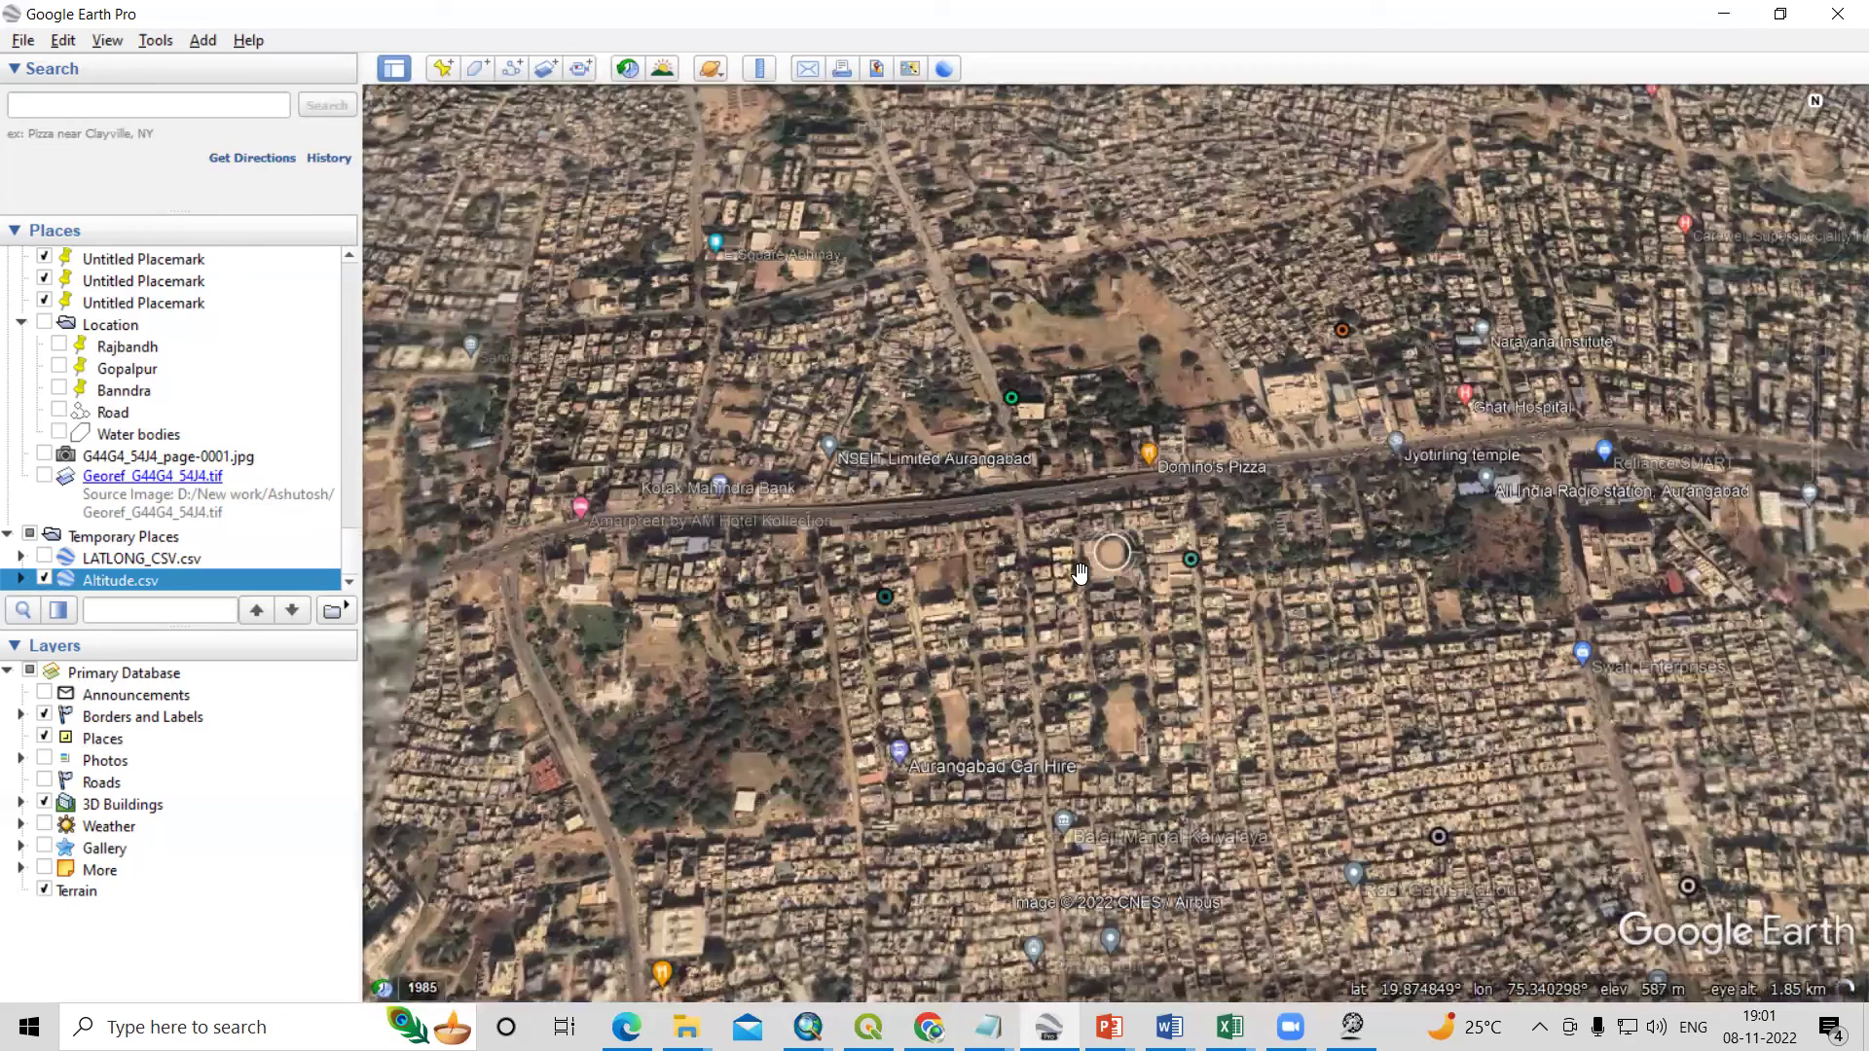
scroll(1151, 625, "down", 5)
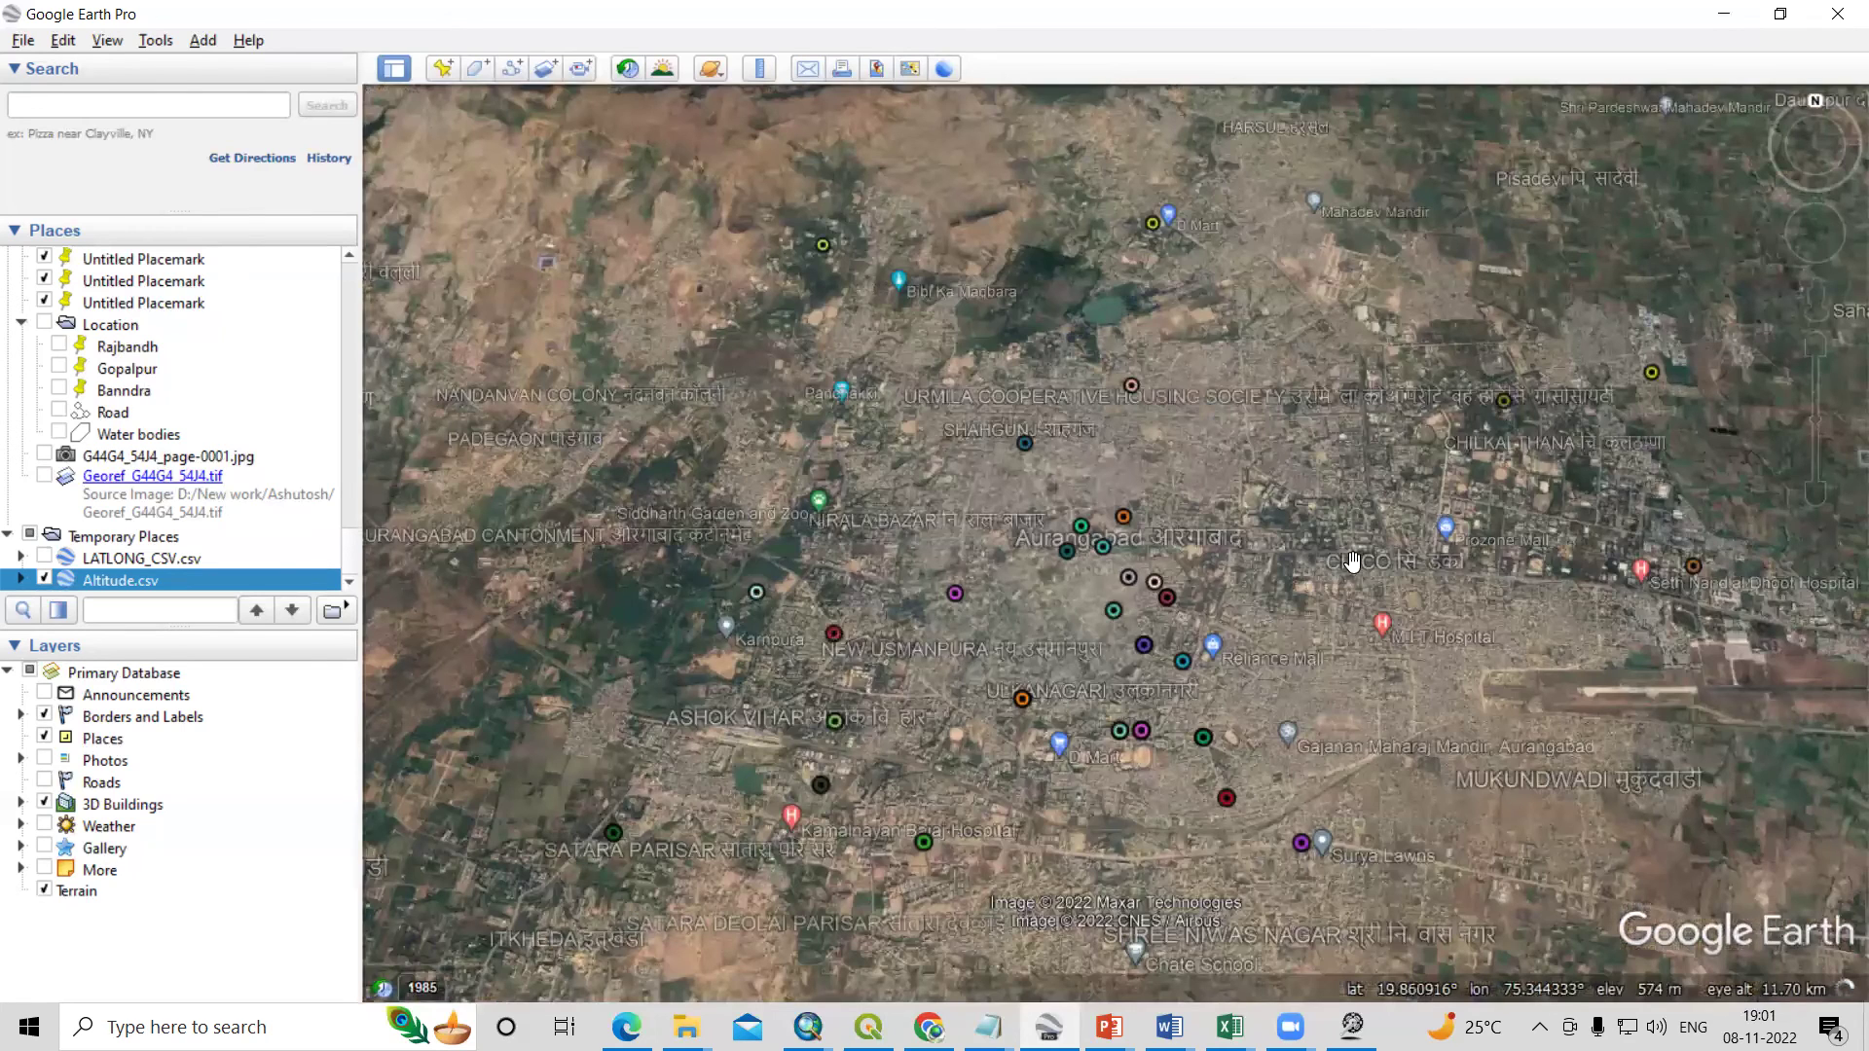
left_click_drag(1037, 406, 1025, 425)
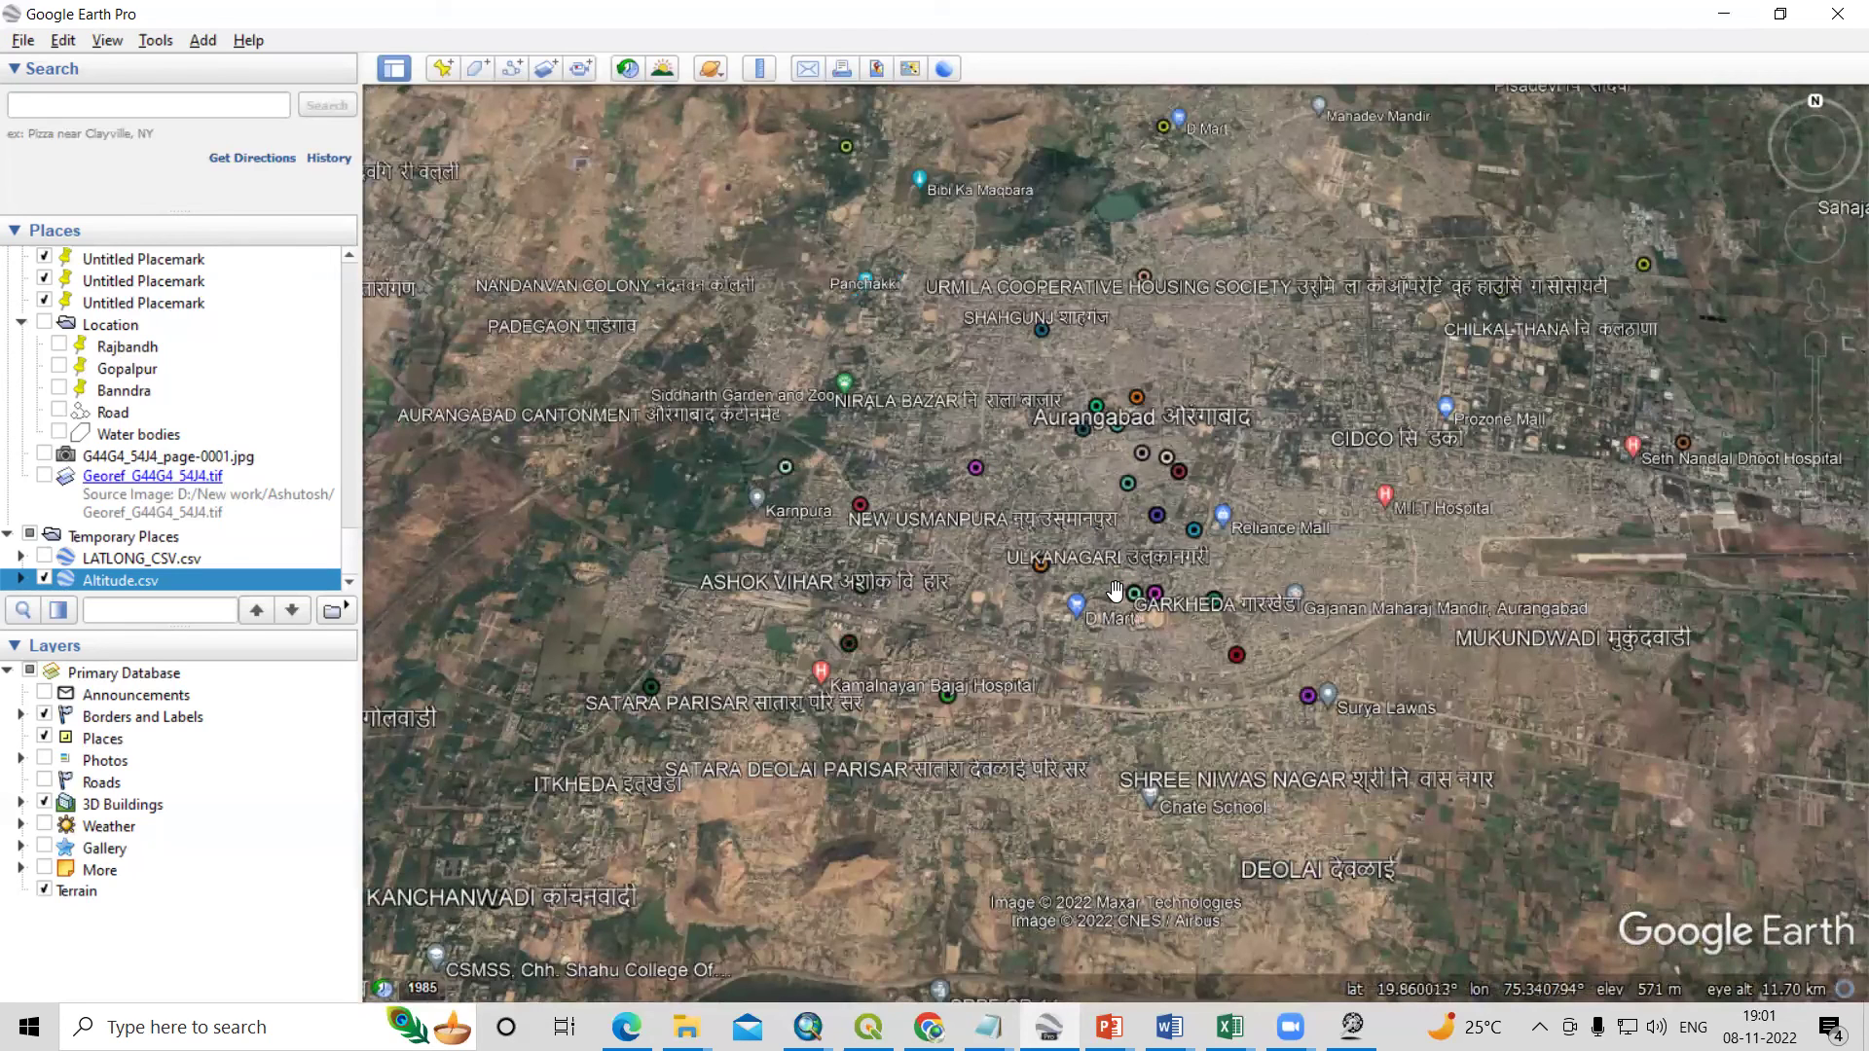
left_click_drag(1116, 587, 1112, 584)
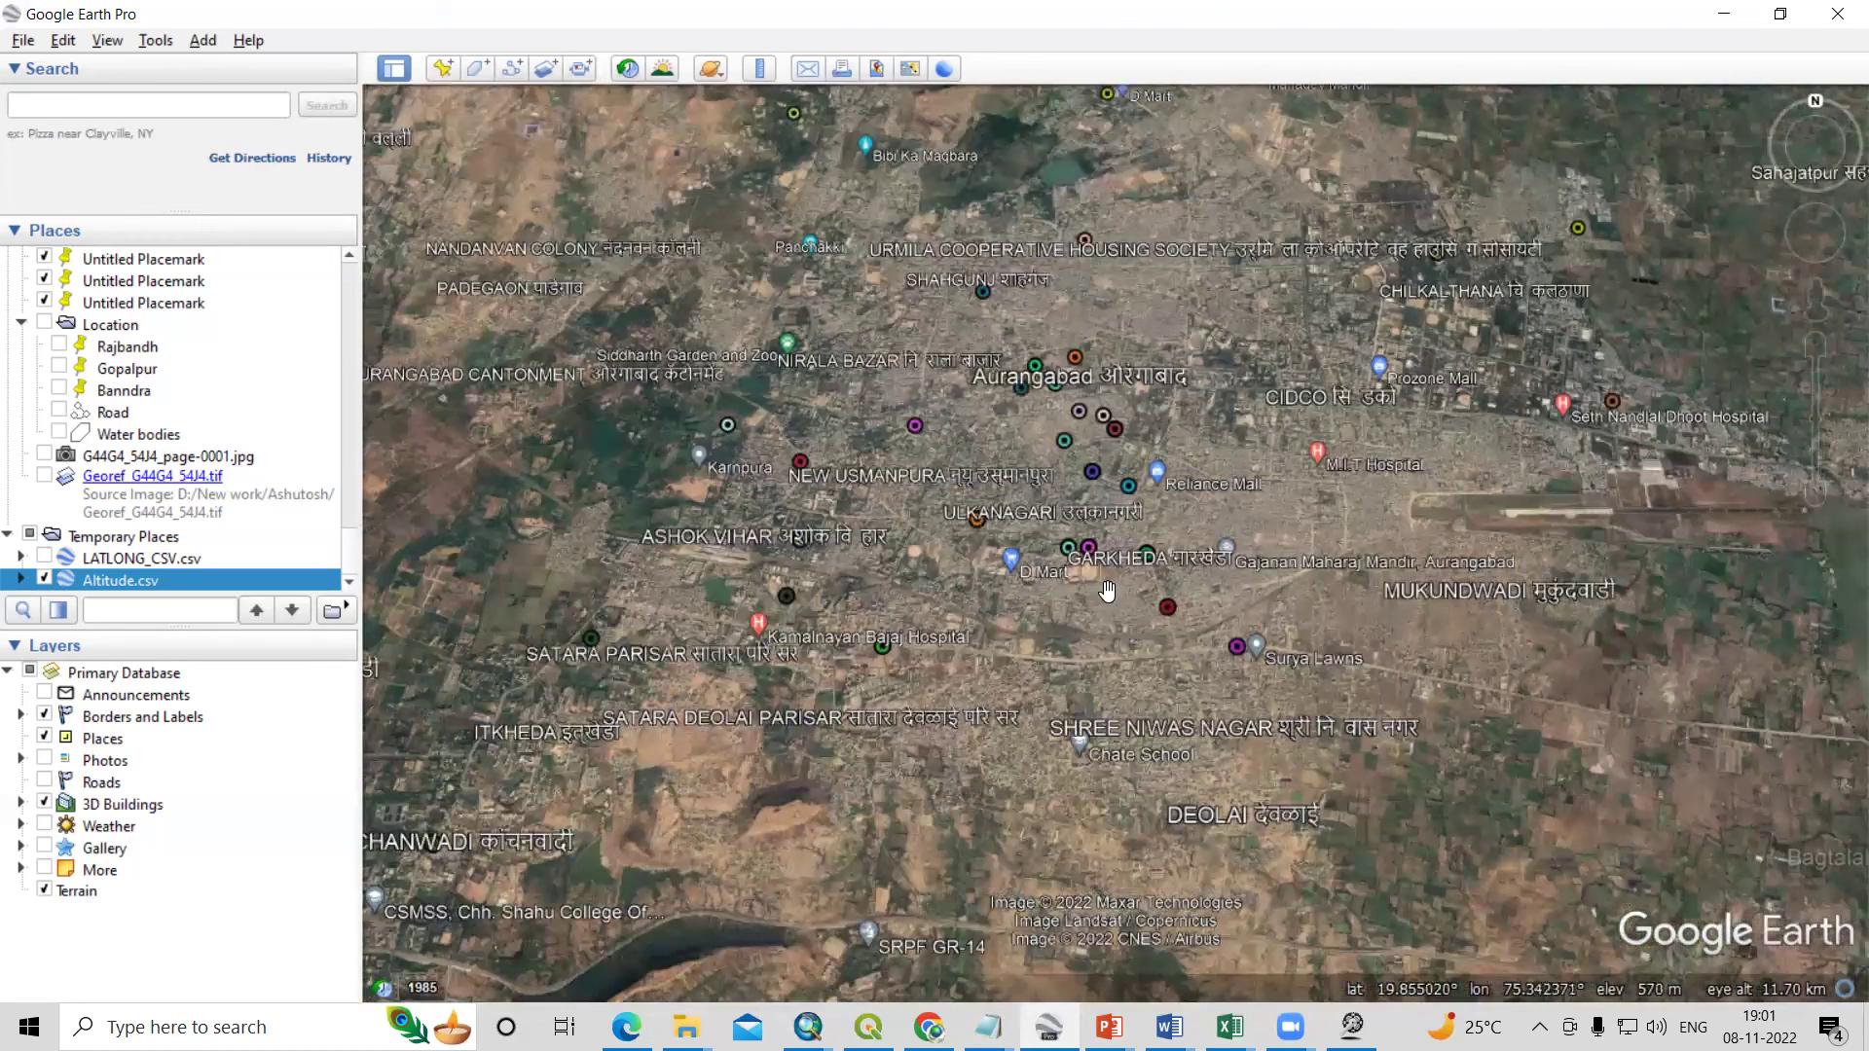